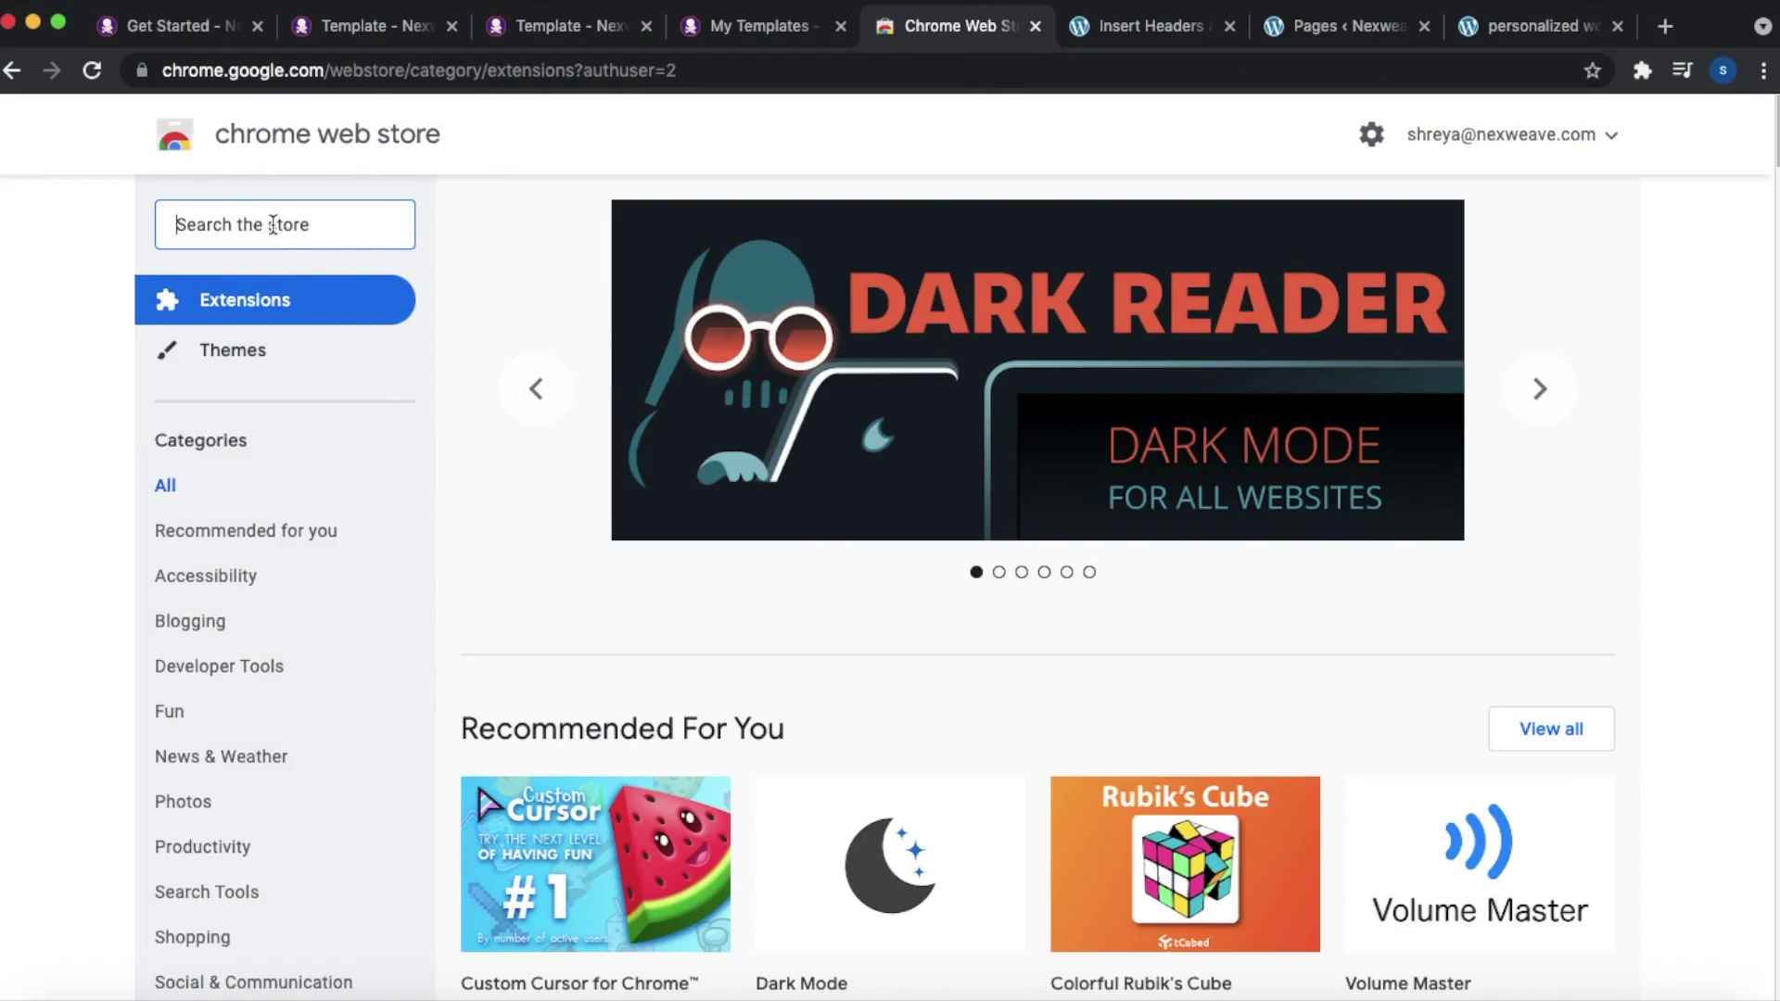
- Search the Chrome Web Store for "nexweave" and add the Nexweave - Website Personalization extension to Chrome
type("nexweave")
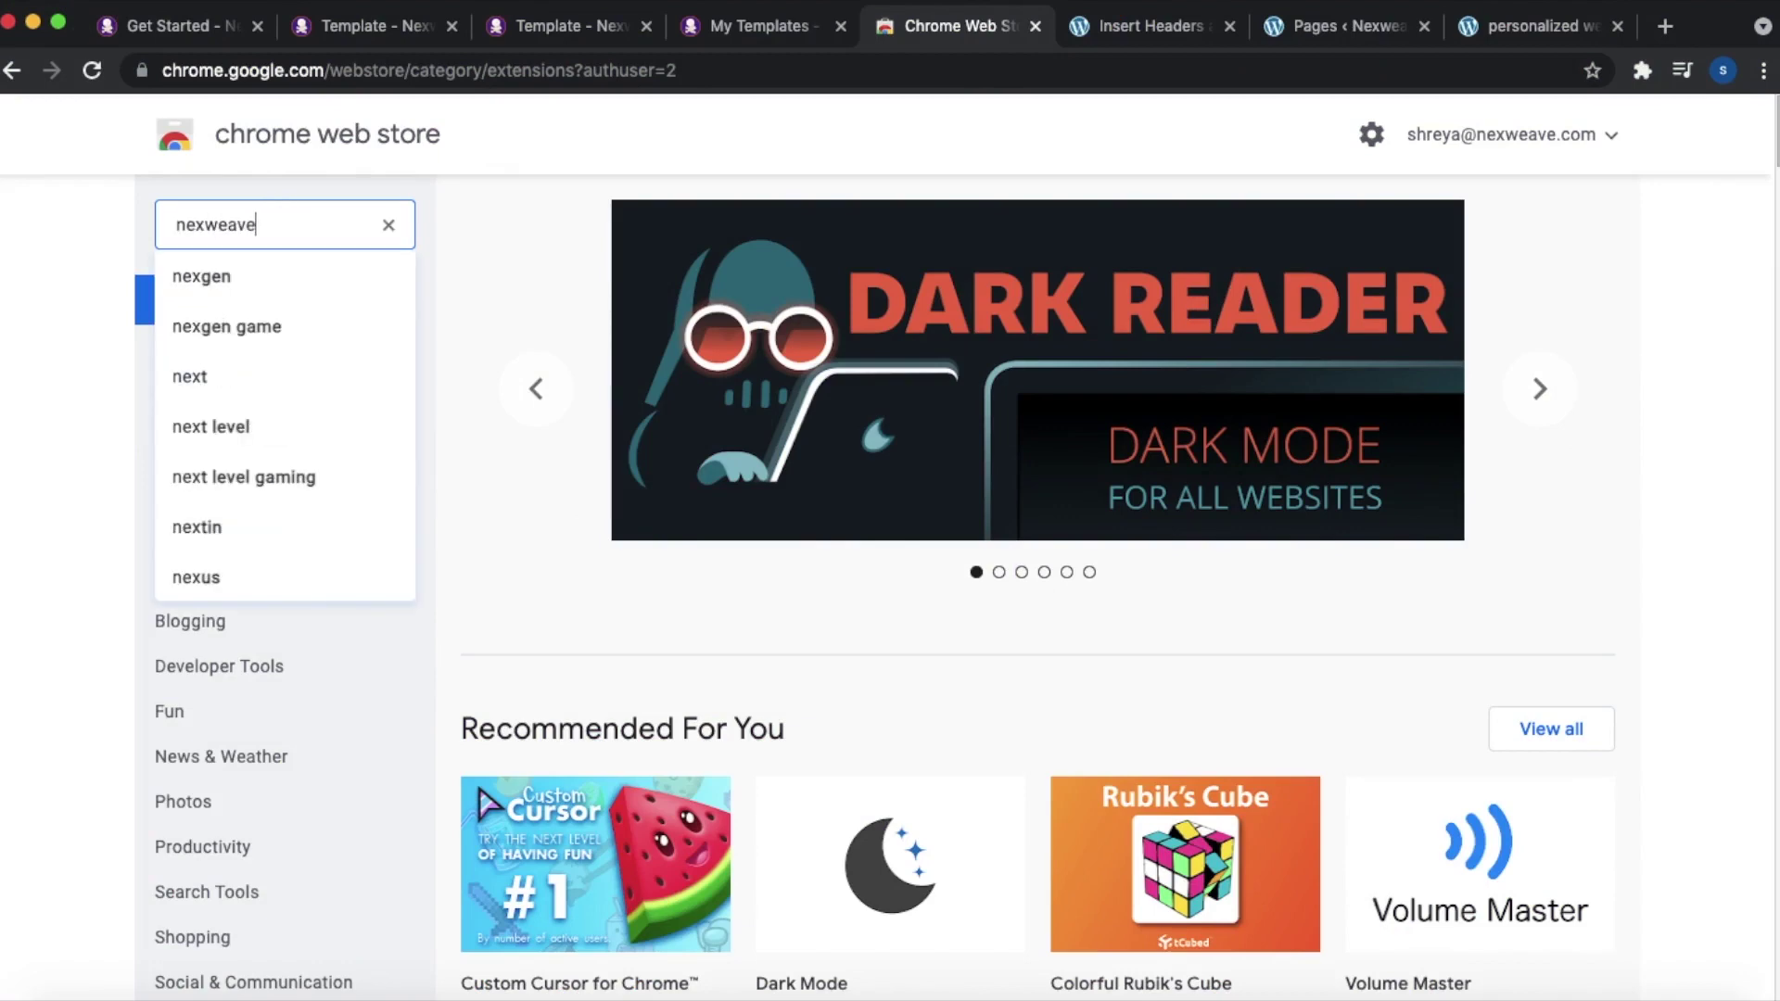
key("Return")
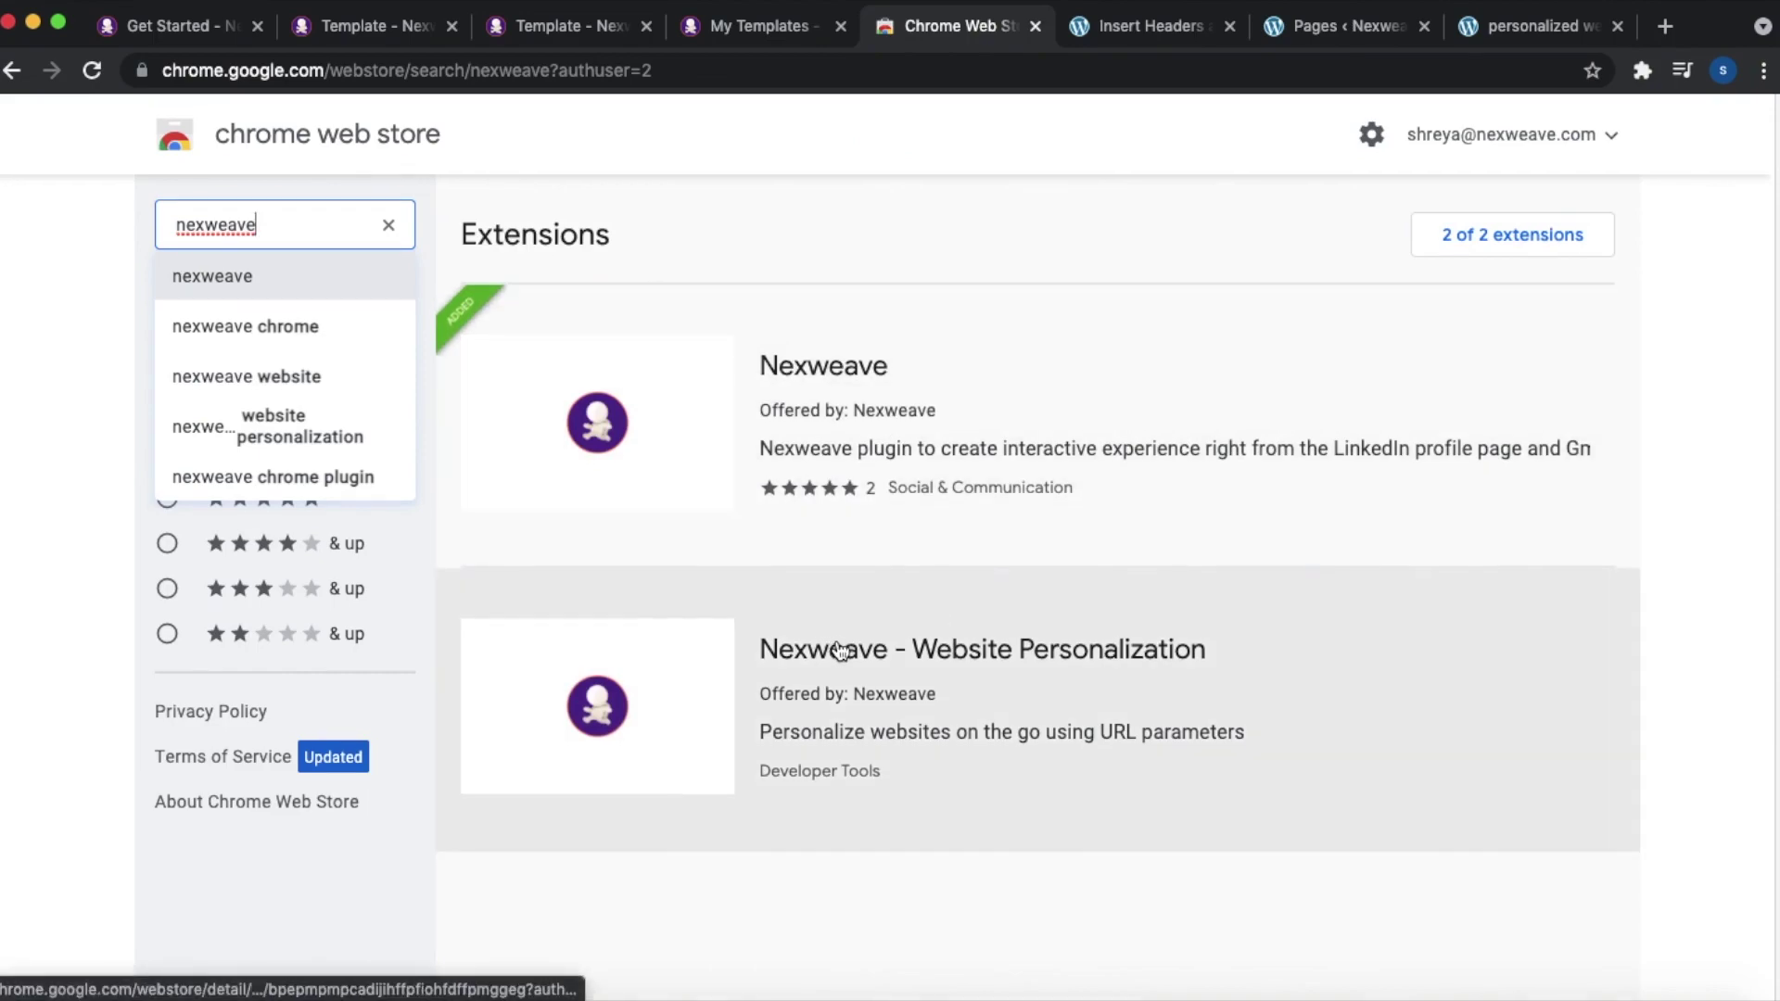
left_click(1024, 660)
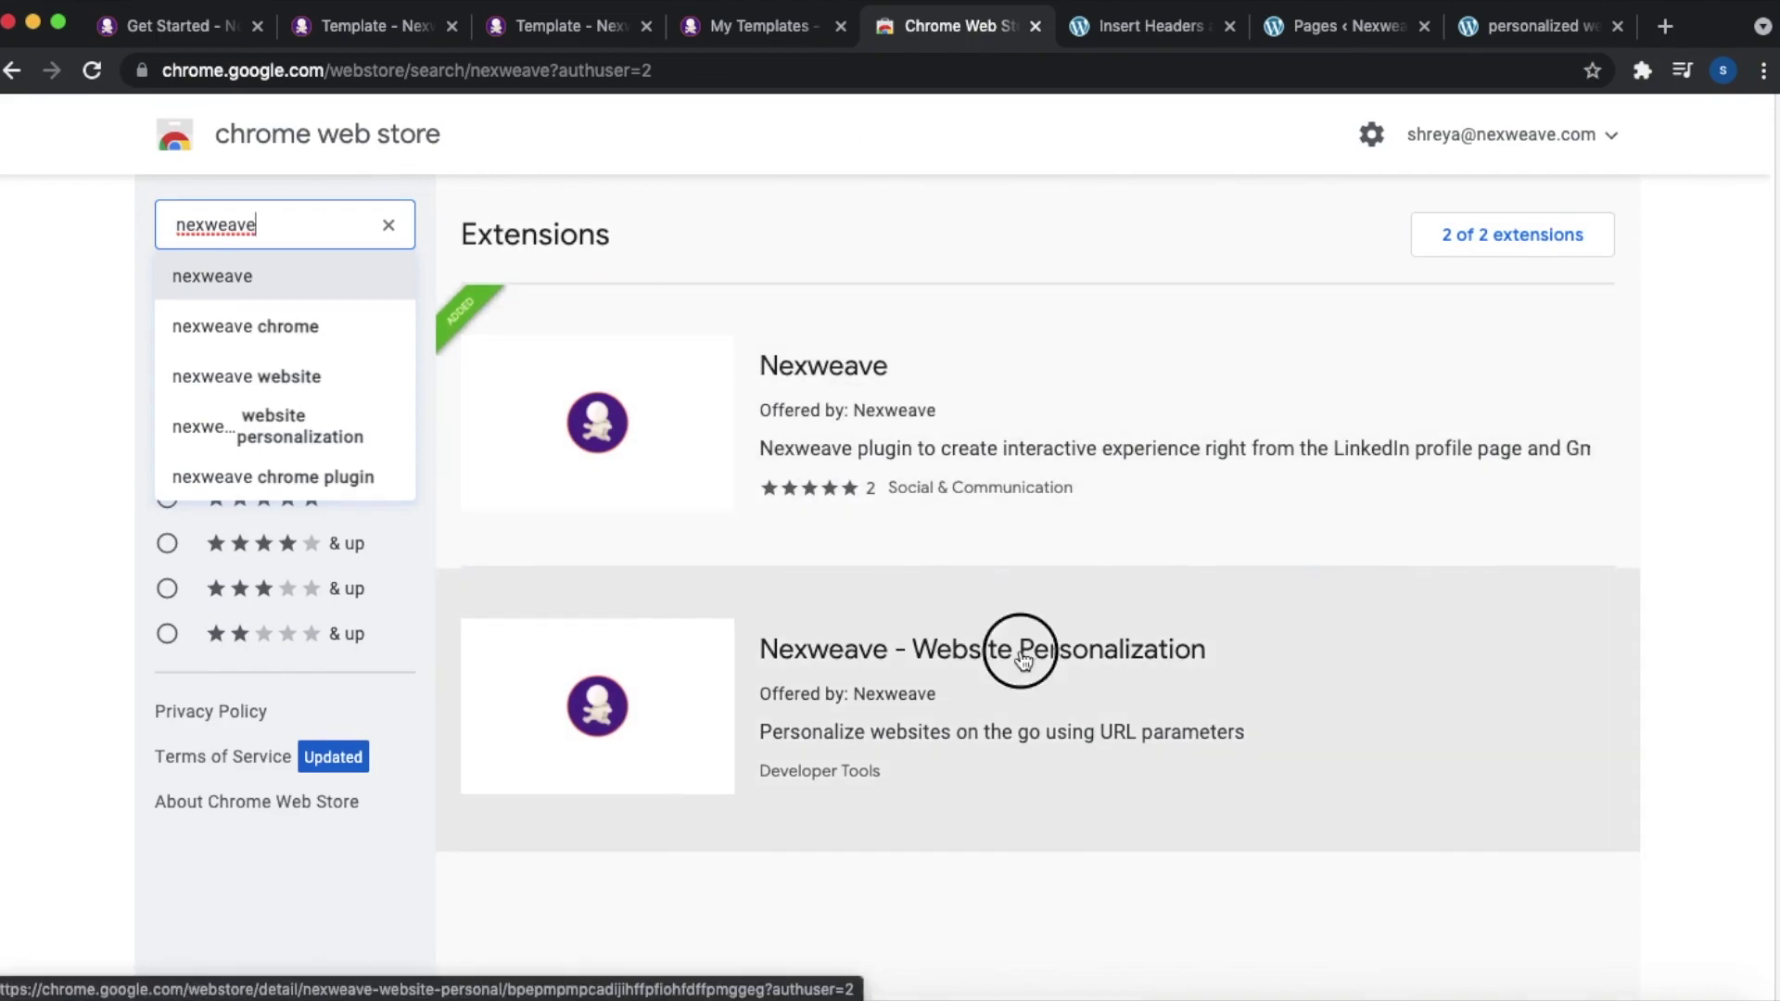
left_click(1463, 320)
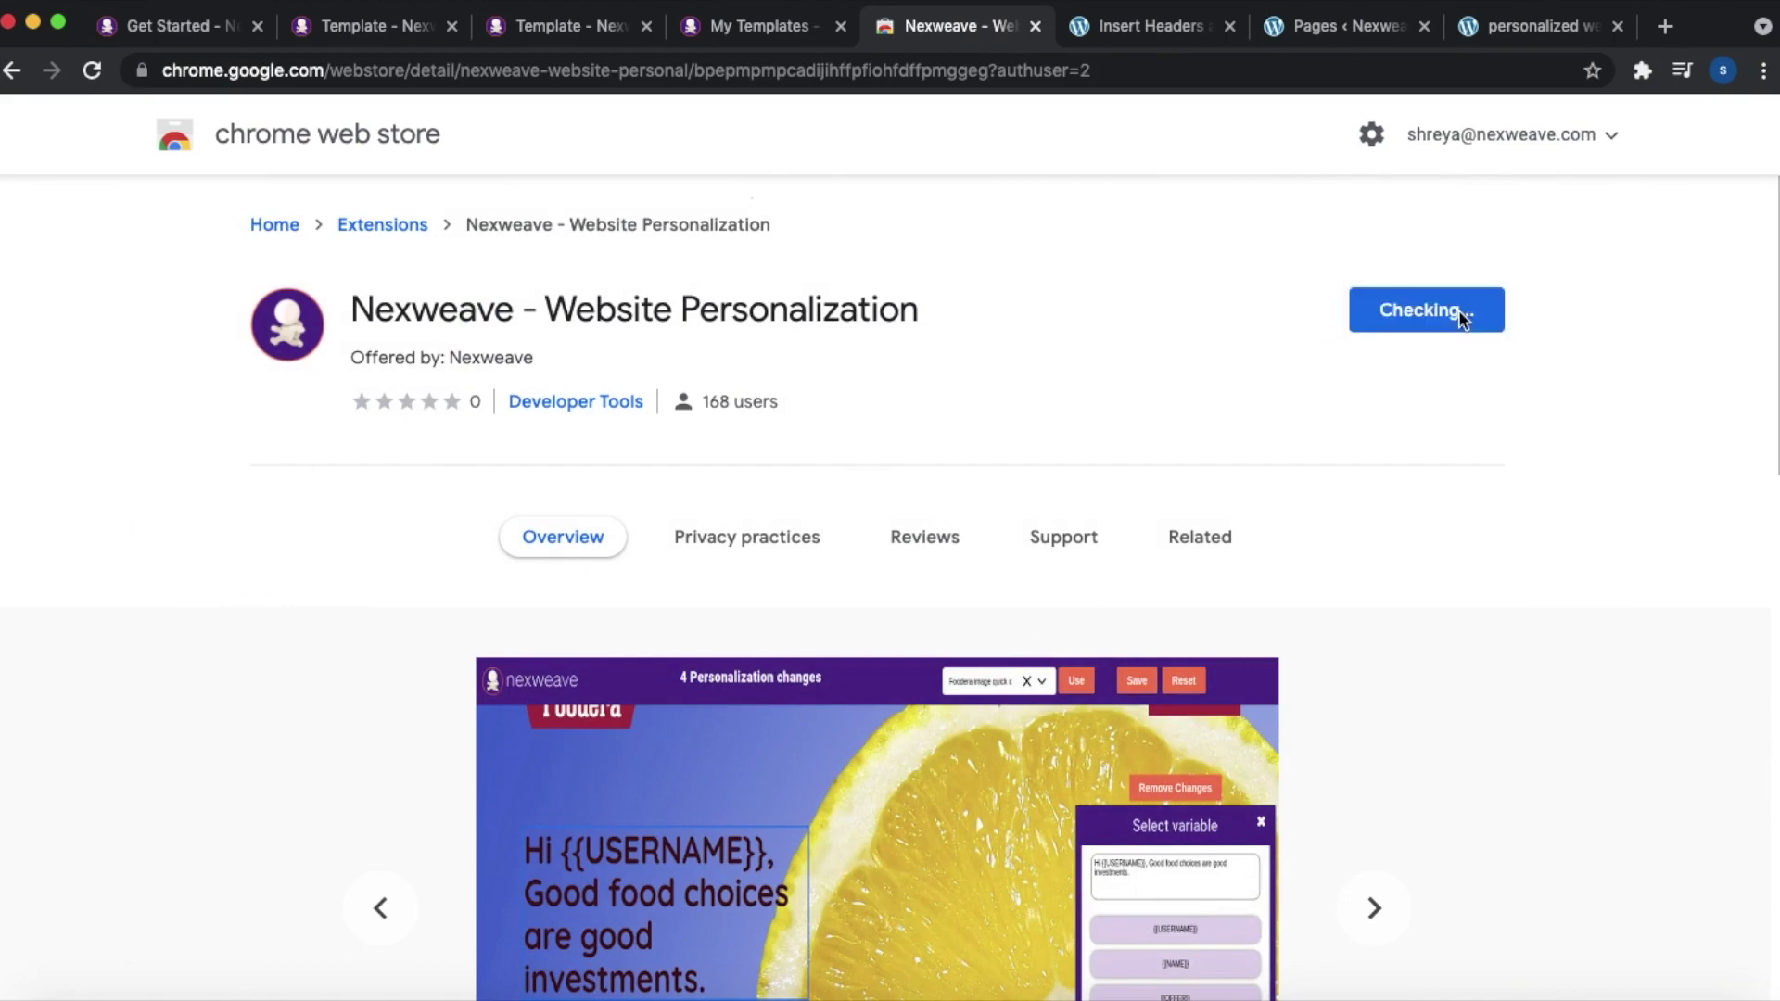
left_click(1083, 282)
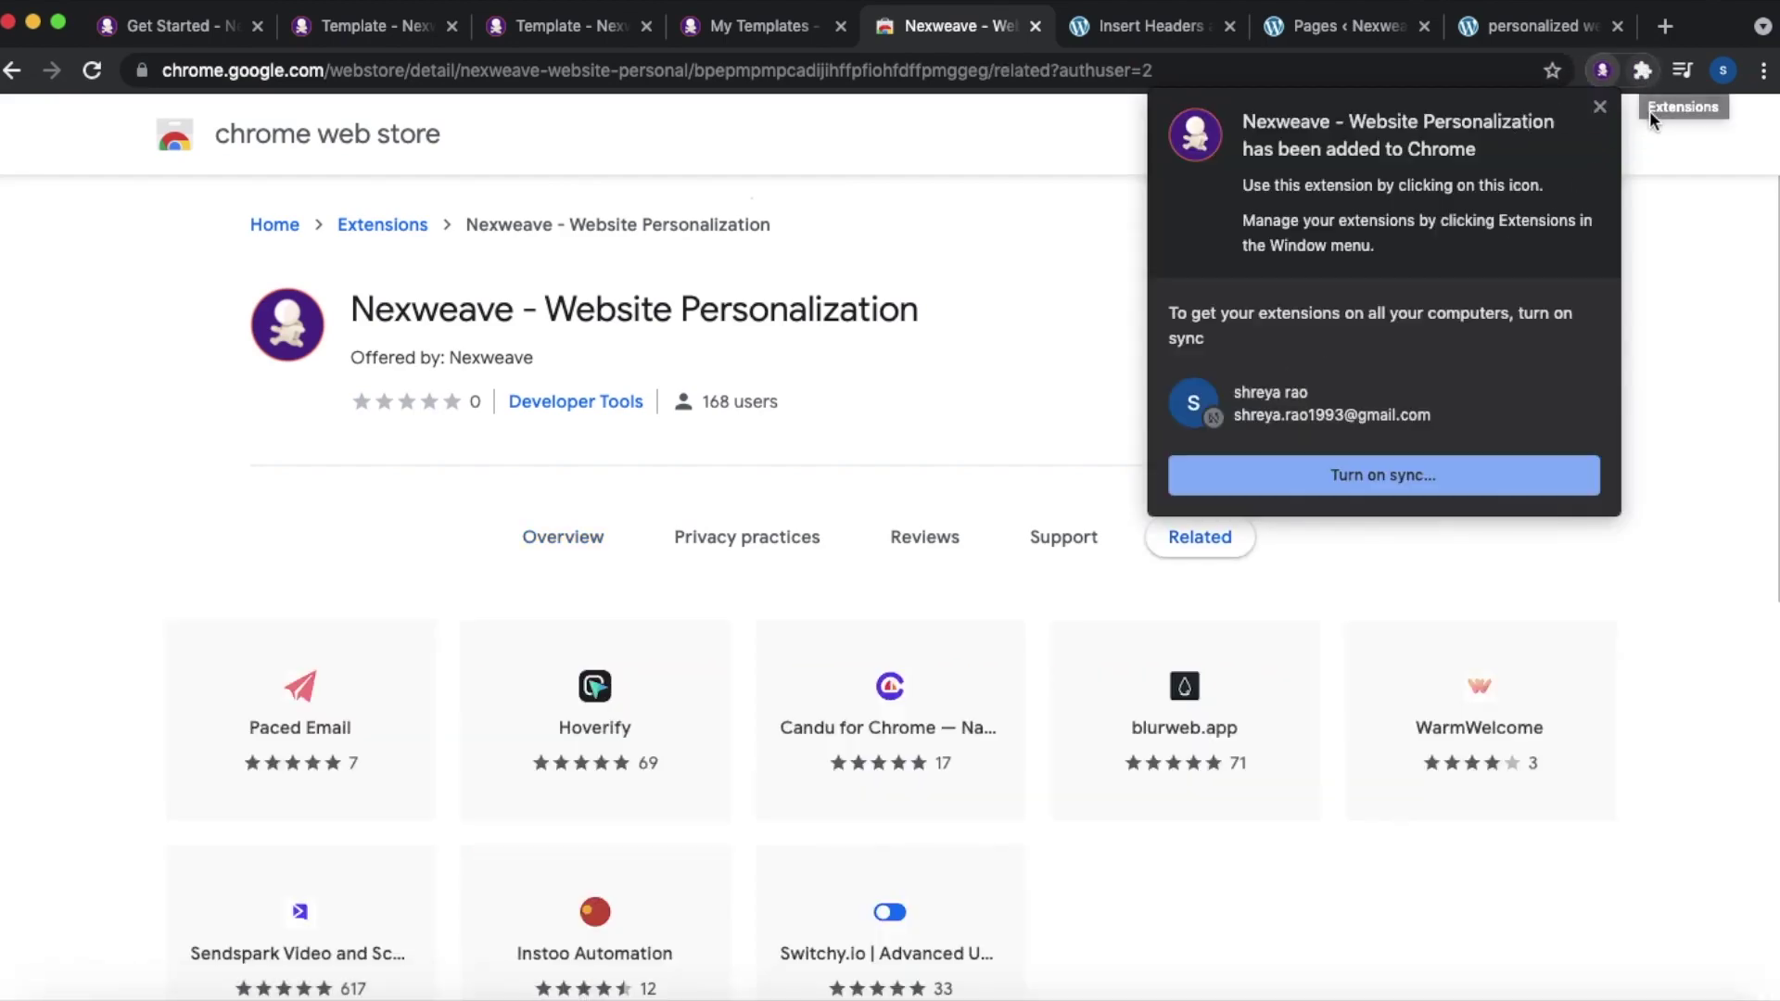
left_click(1660, 147)
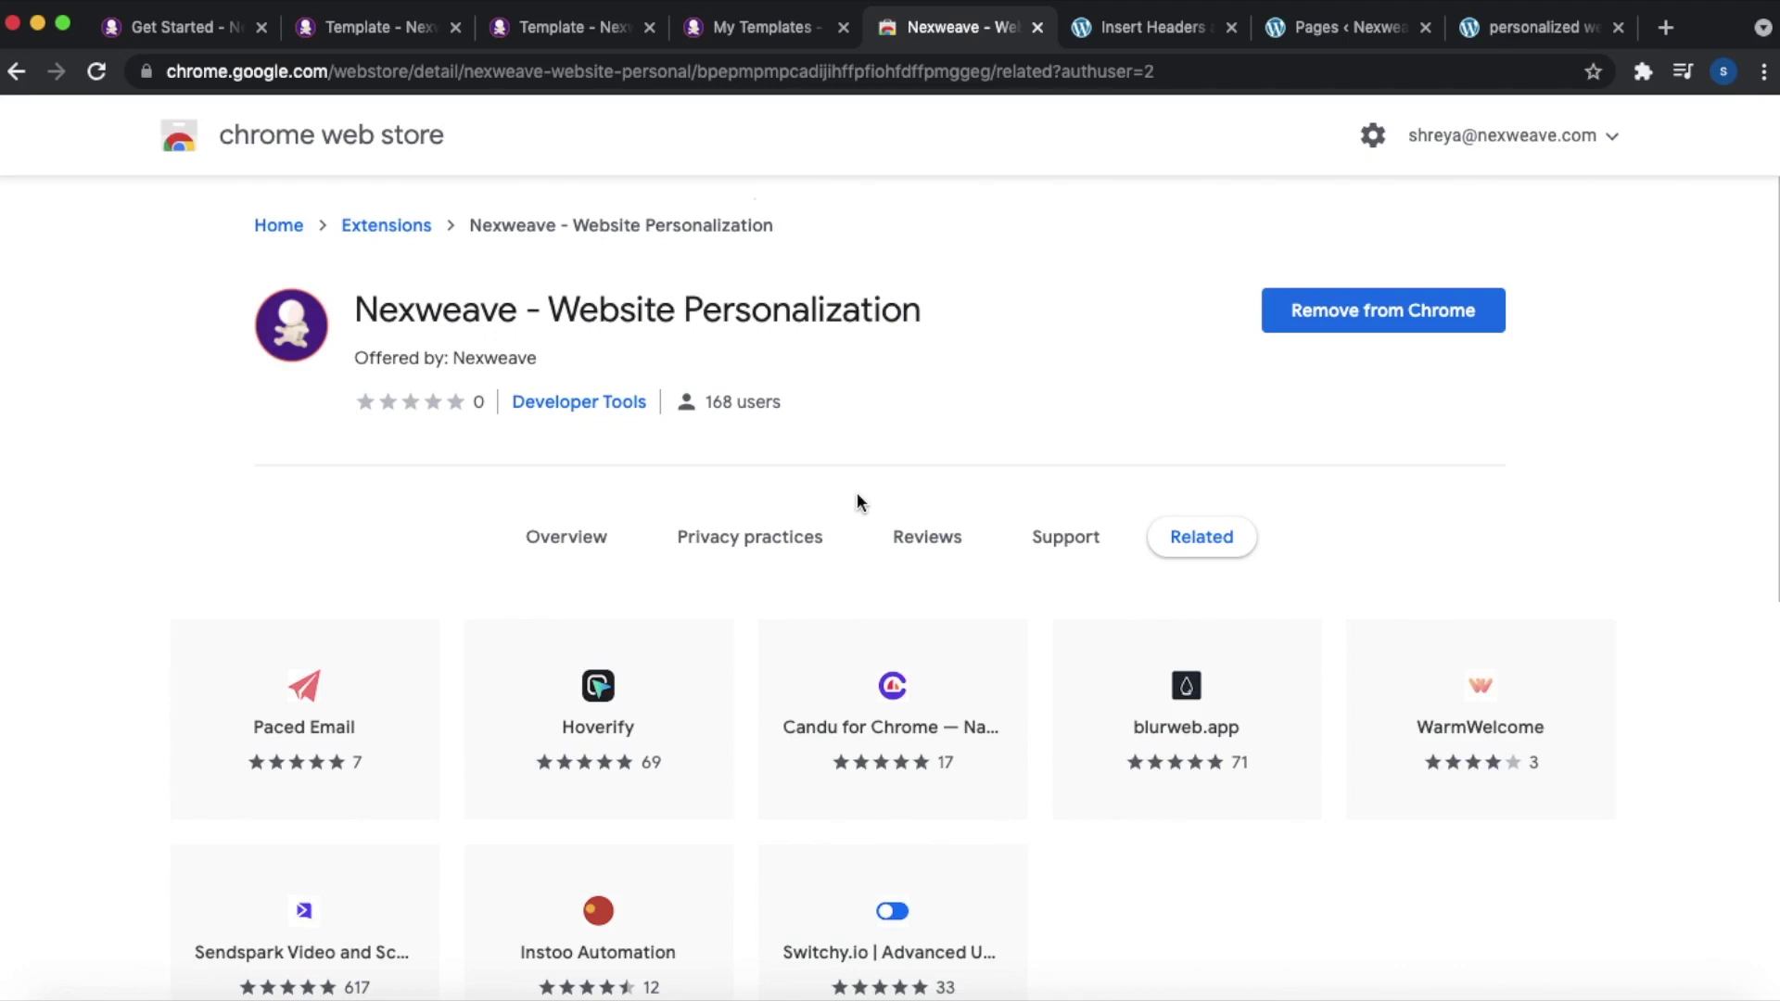
- Switch to the Nexweave app and open its Manage Website page
left_click(170, 27)
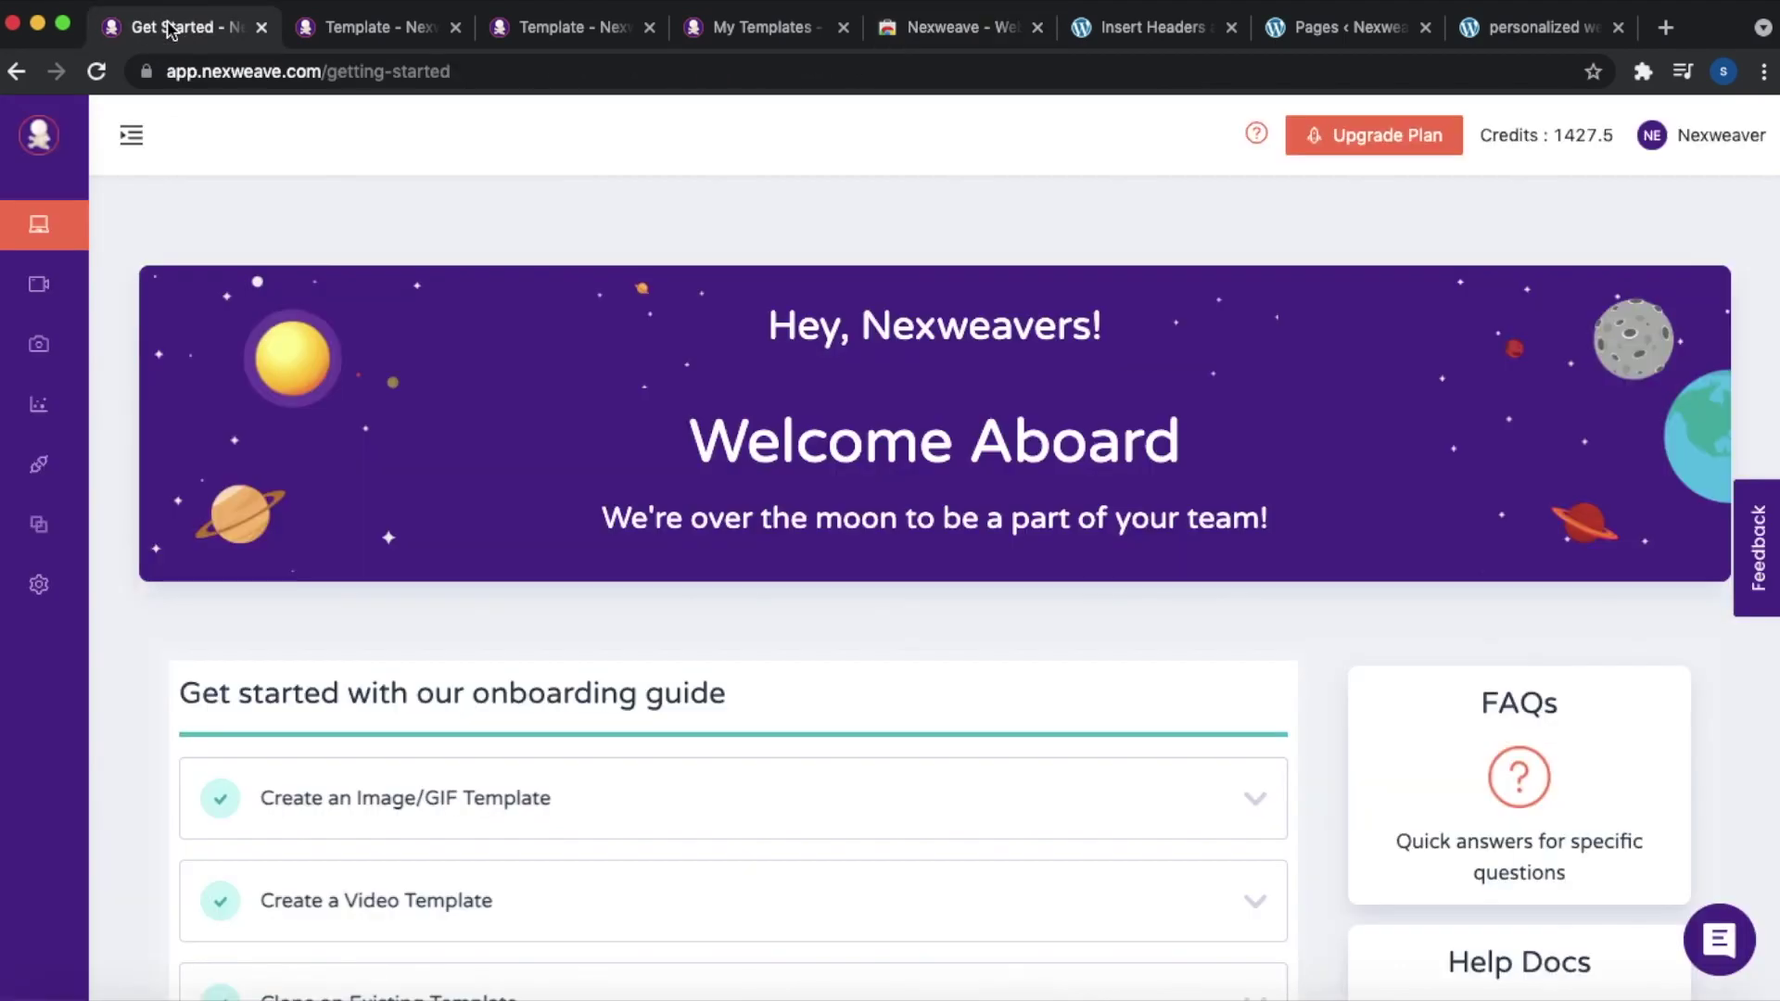
left_click(128, 137)
left_click(112, 528)
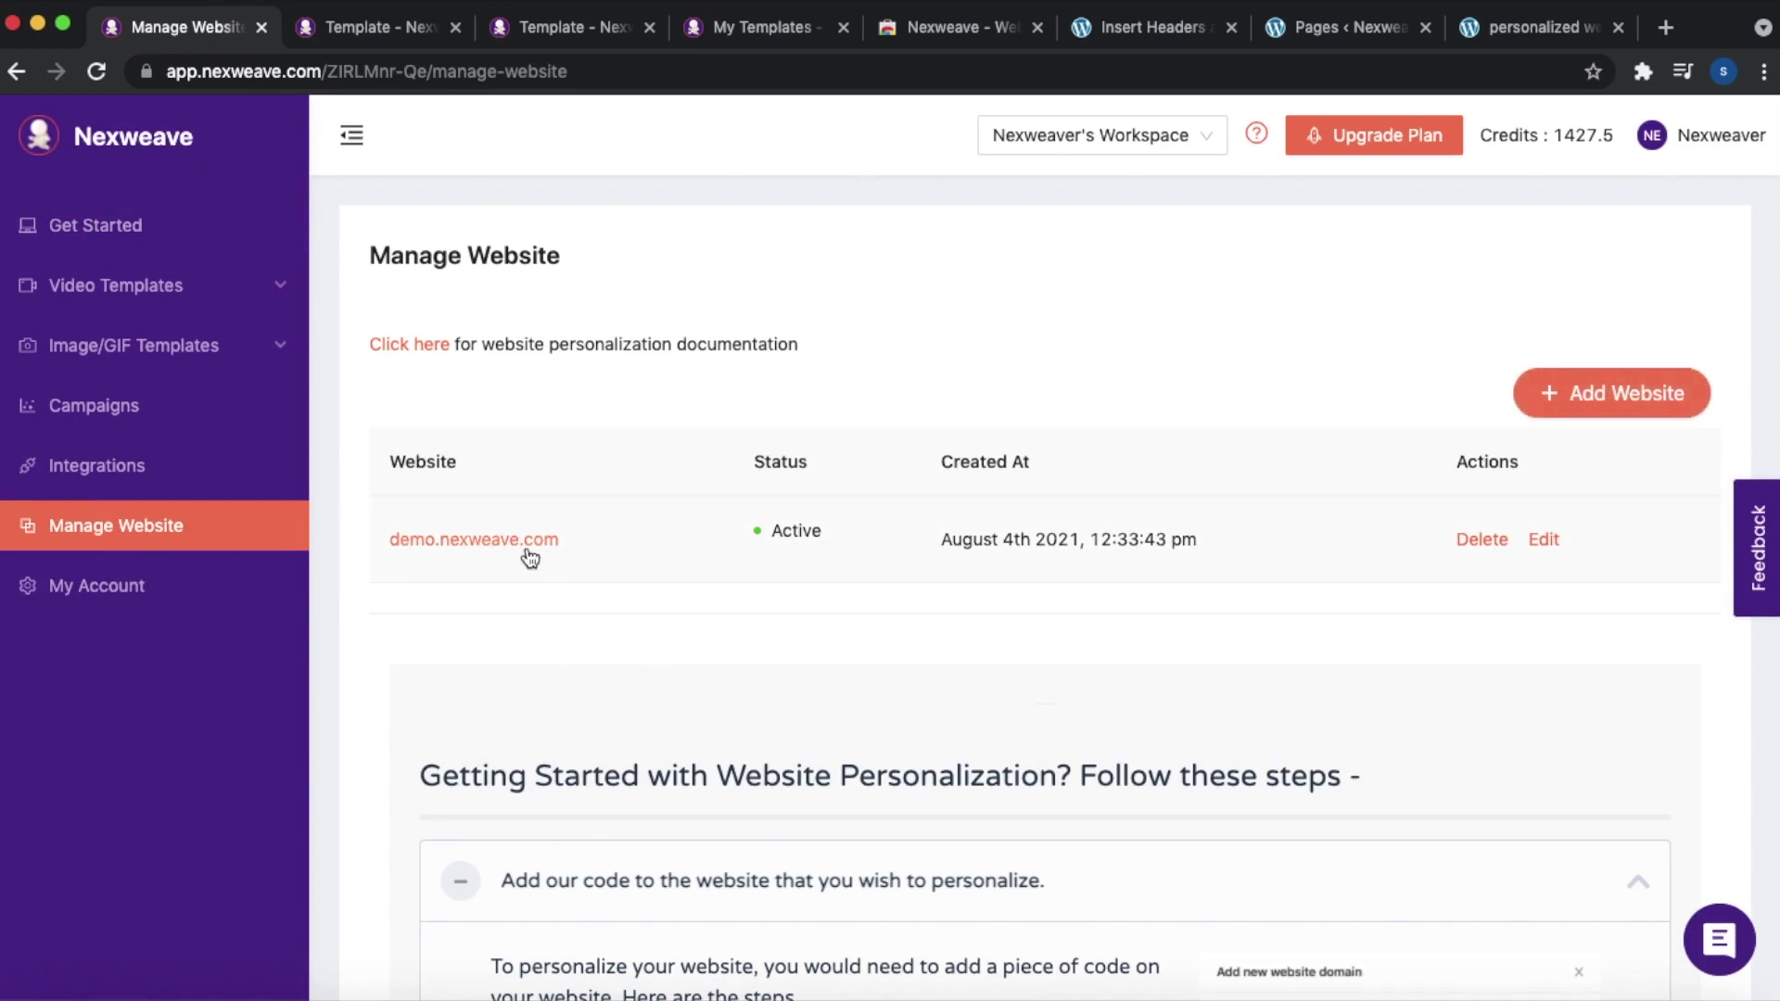
- Add the website domain yourwebsite.com and copy its Basic script tag for the site's head section
left_click(1617, 410)
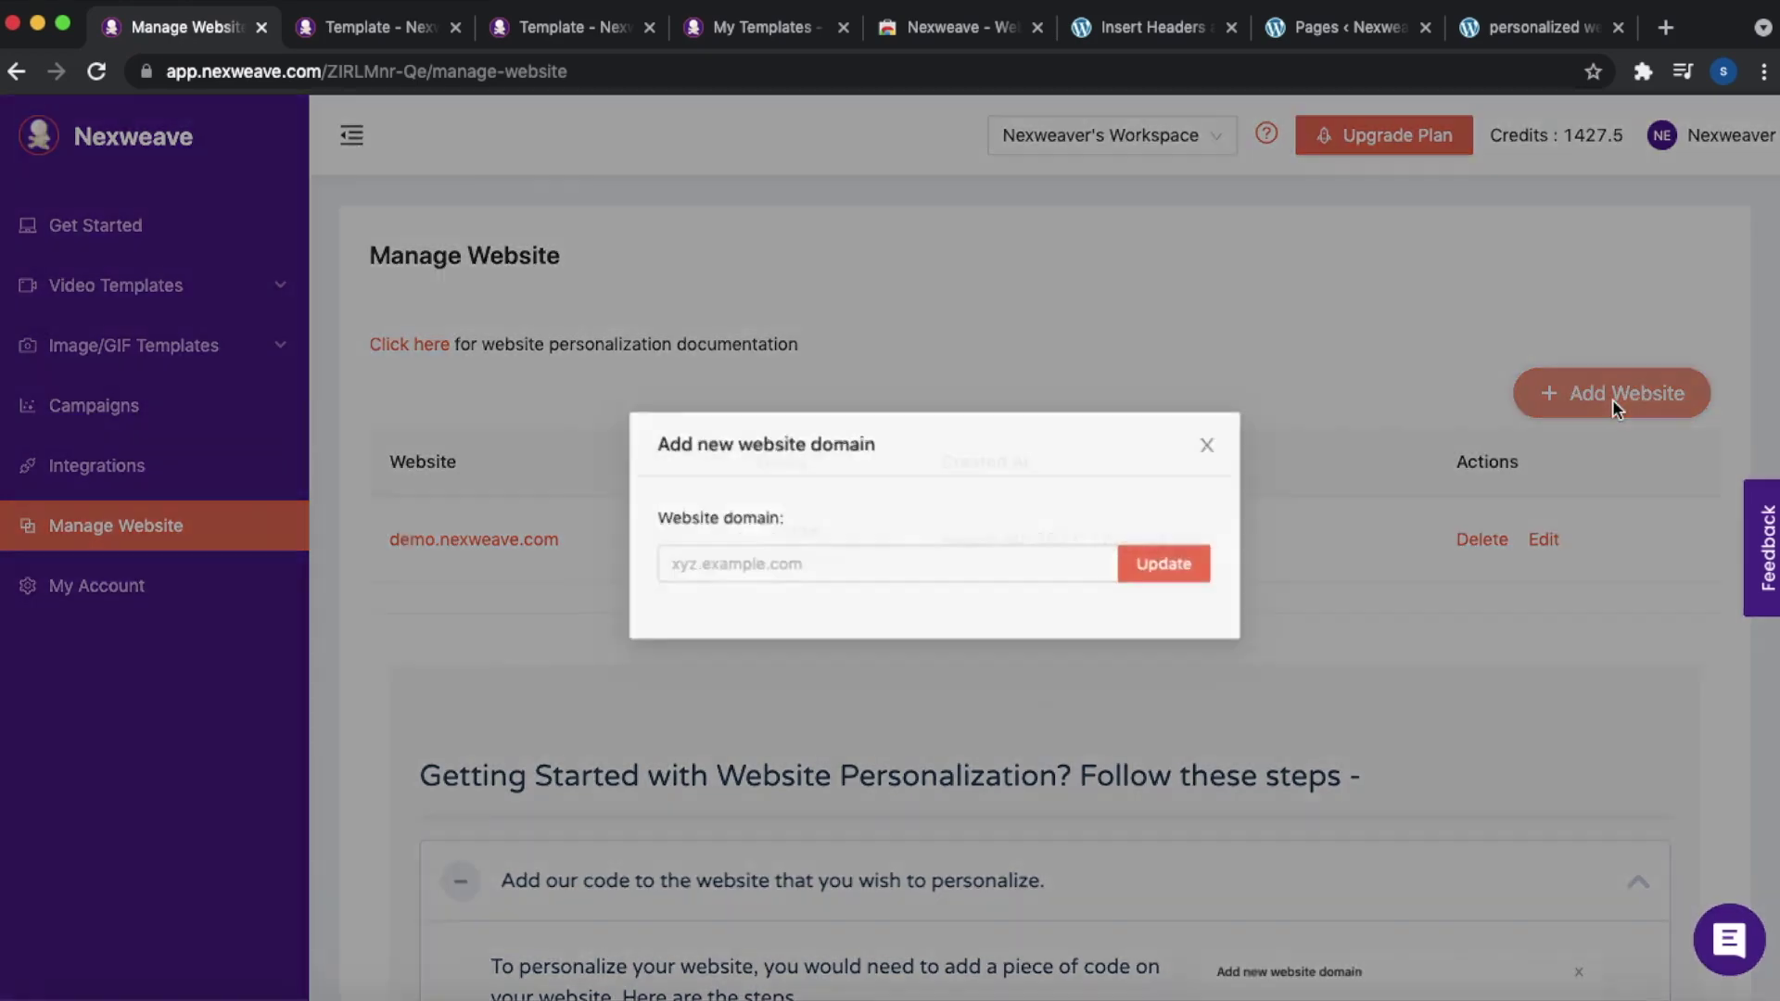
left_click(867, 577)
type("yourwebsite.com")
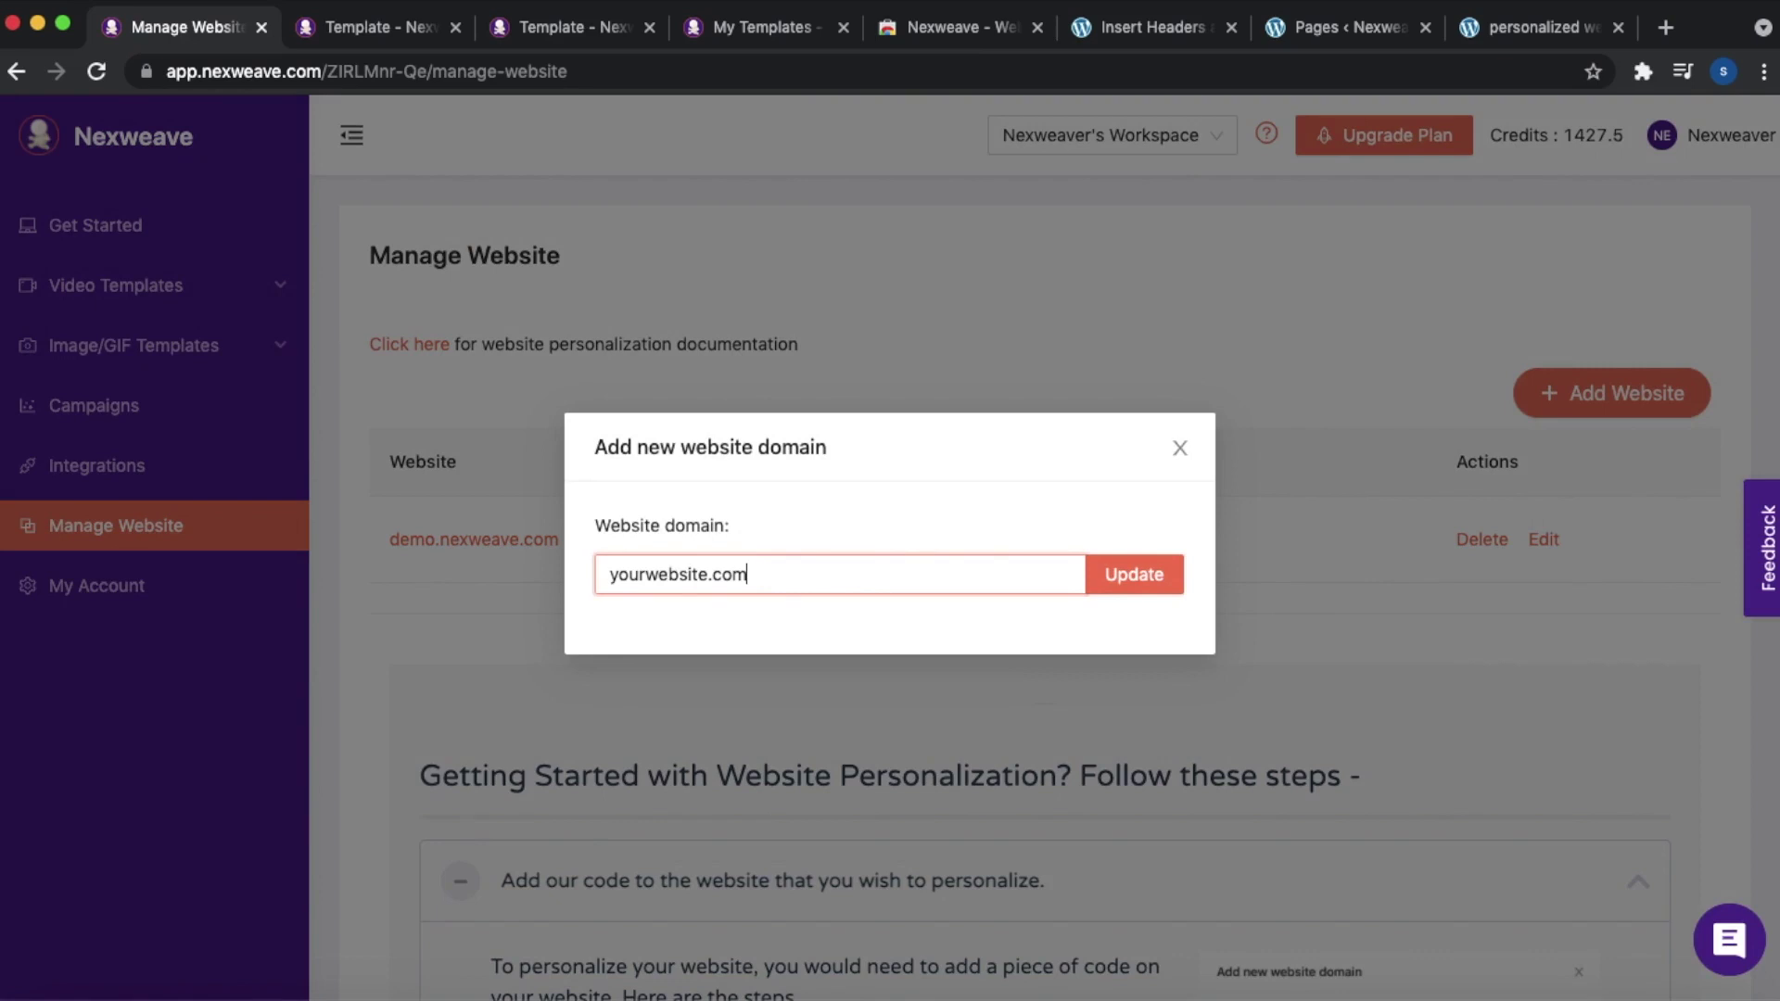
left_click(1135, 577)
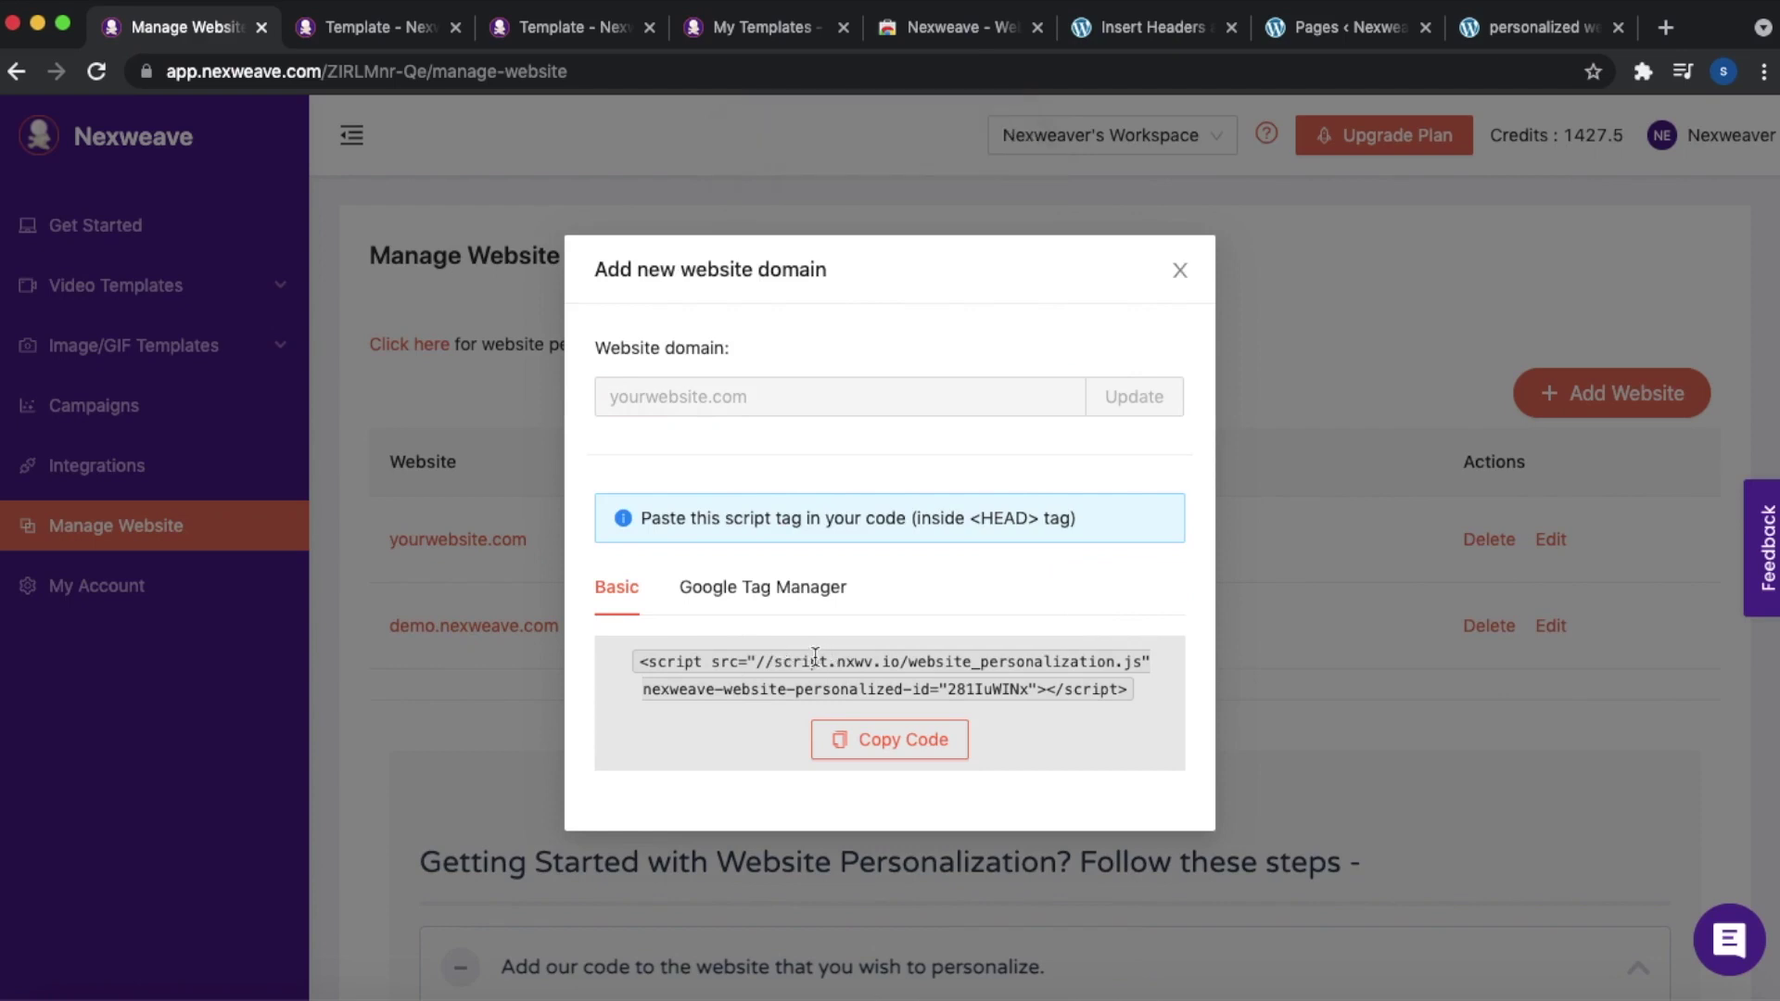
left_click(874, 742)
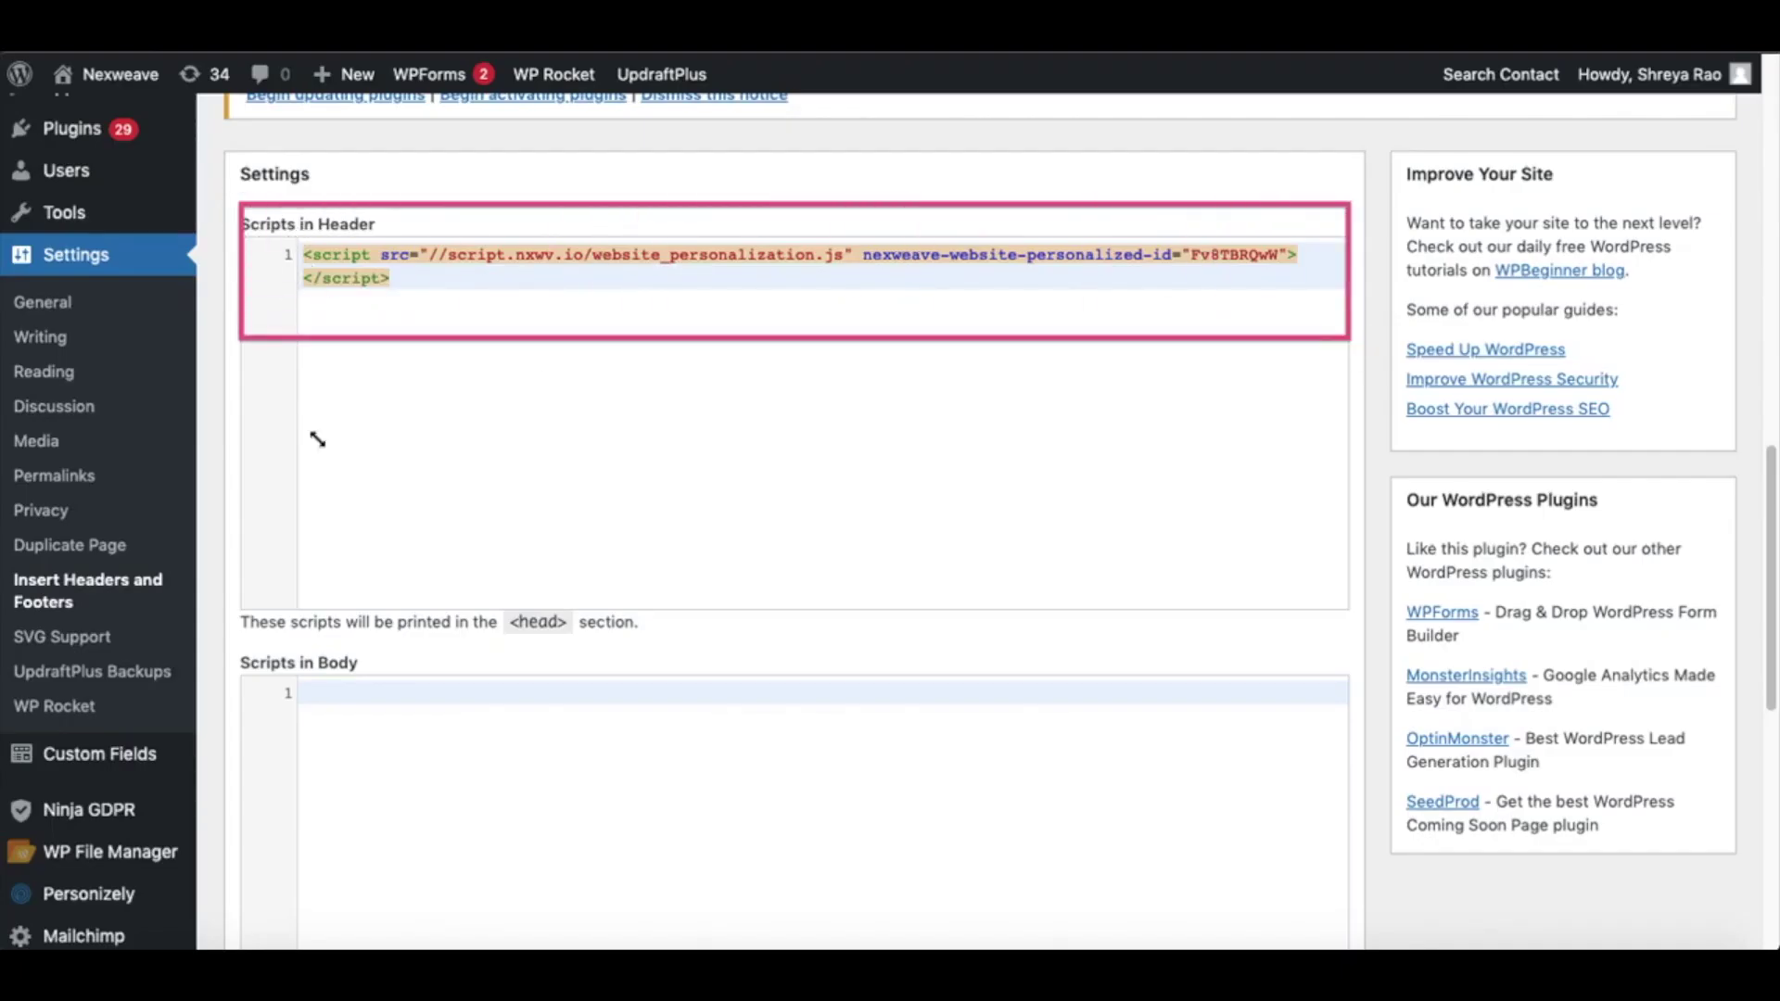
left_click_drag(118, 587, 191, 616)
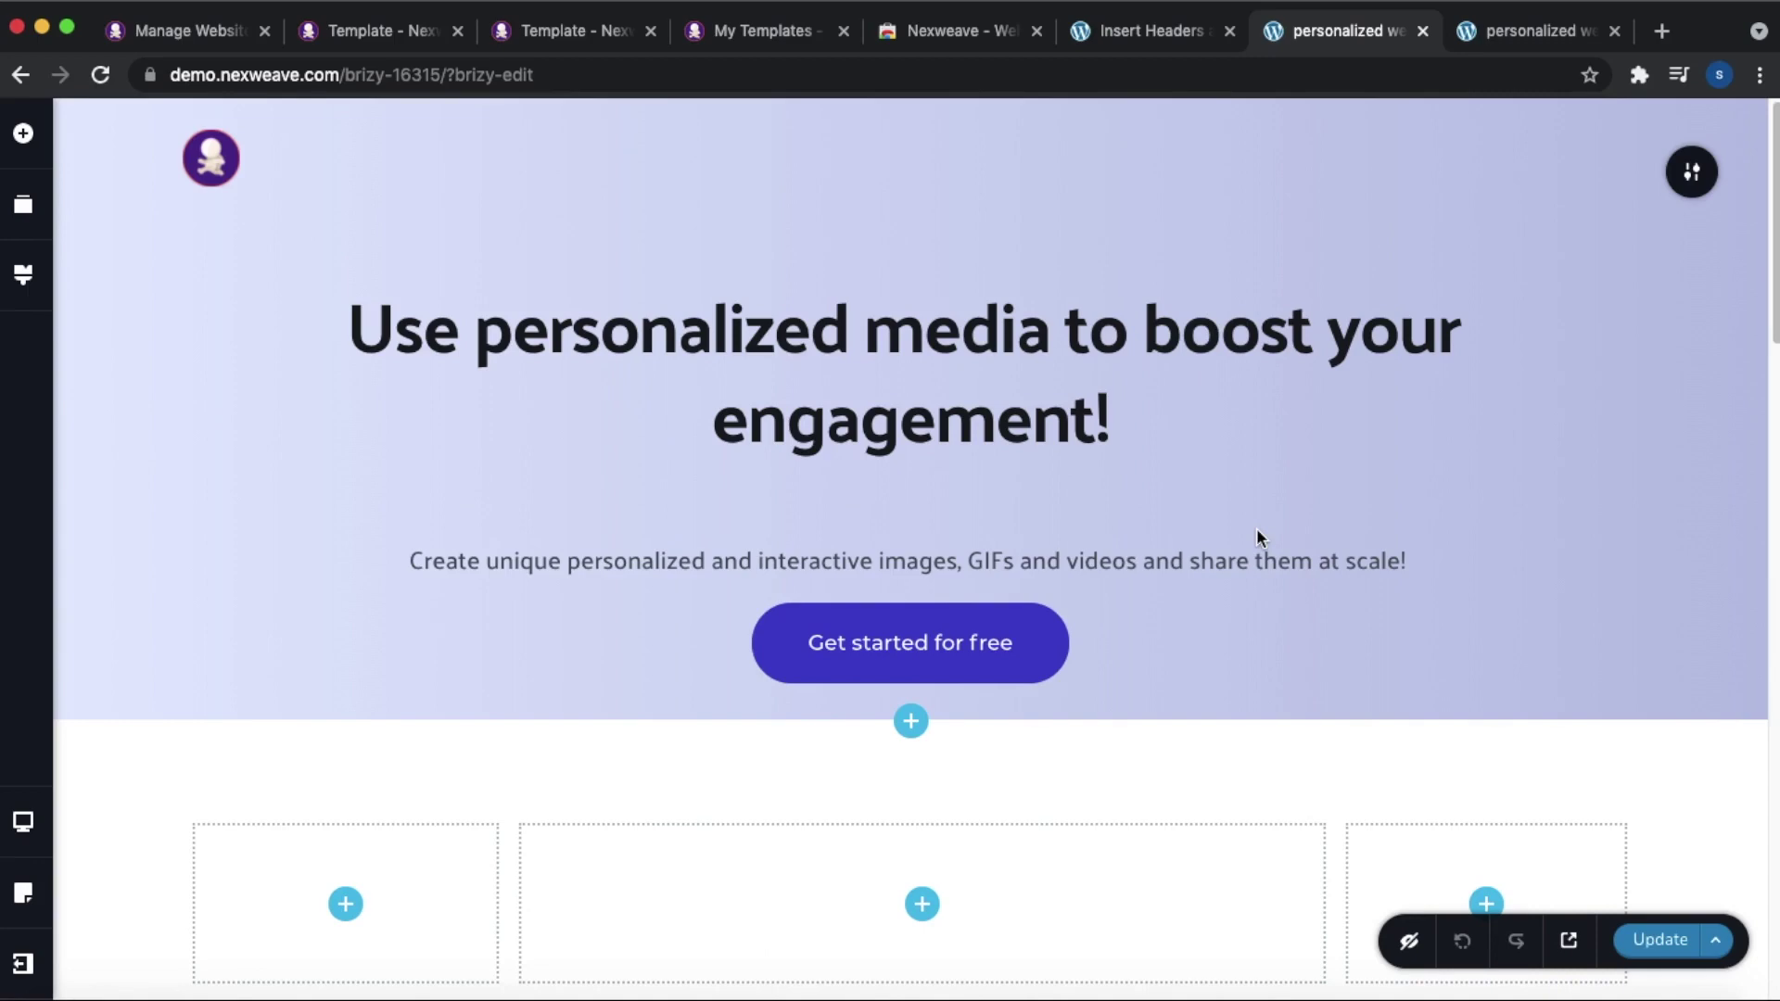
- Review the landing page in the Brizy editor, from the hero heading through the image sections to the sign-up form
scroll(1222, 524, "down", 2)
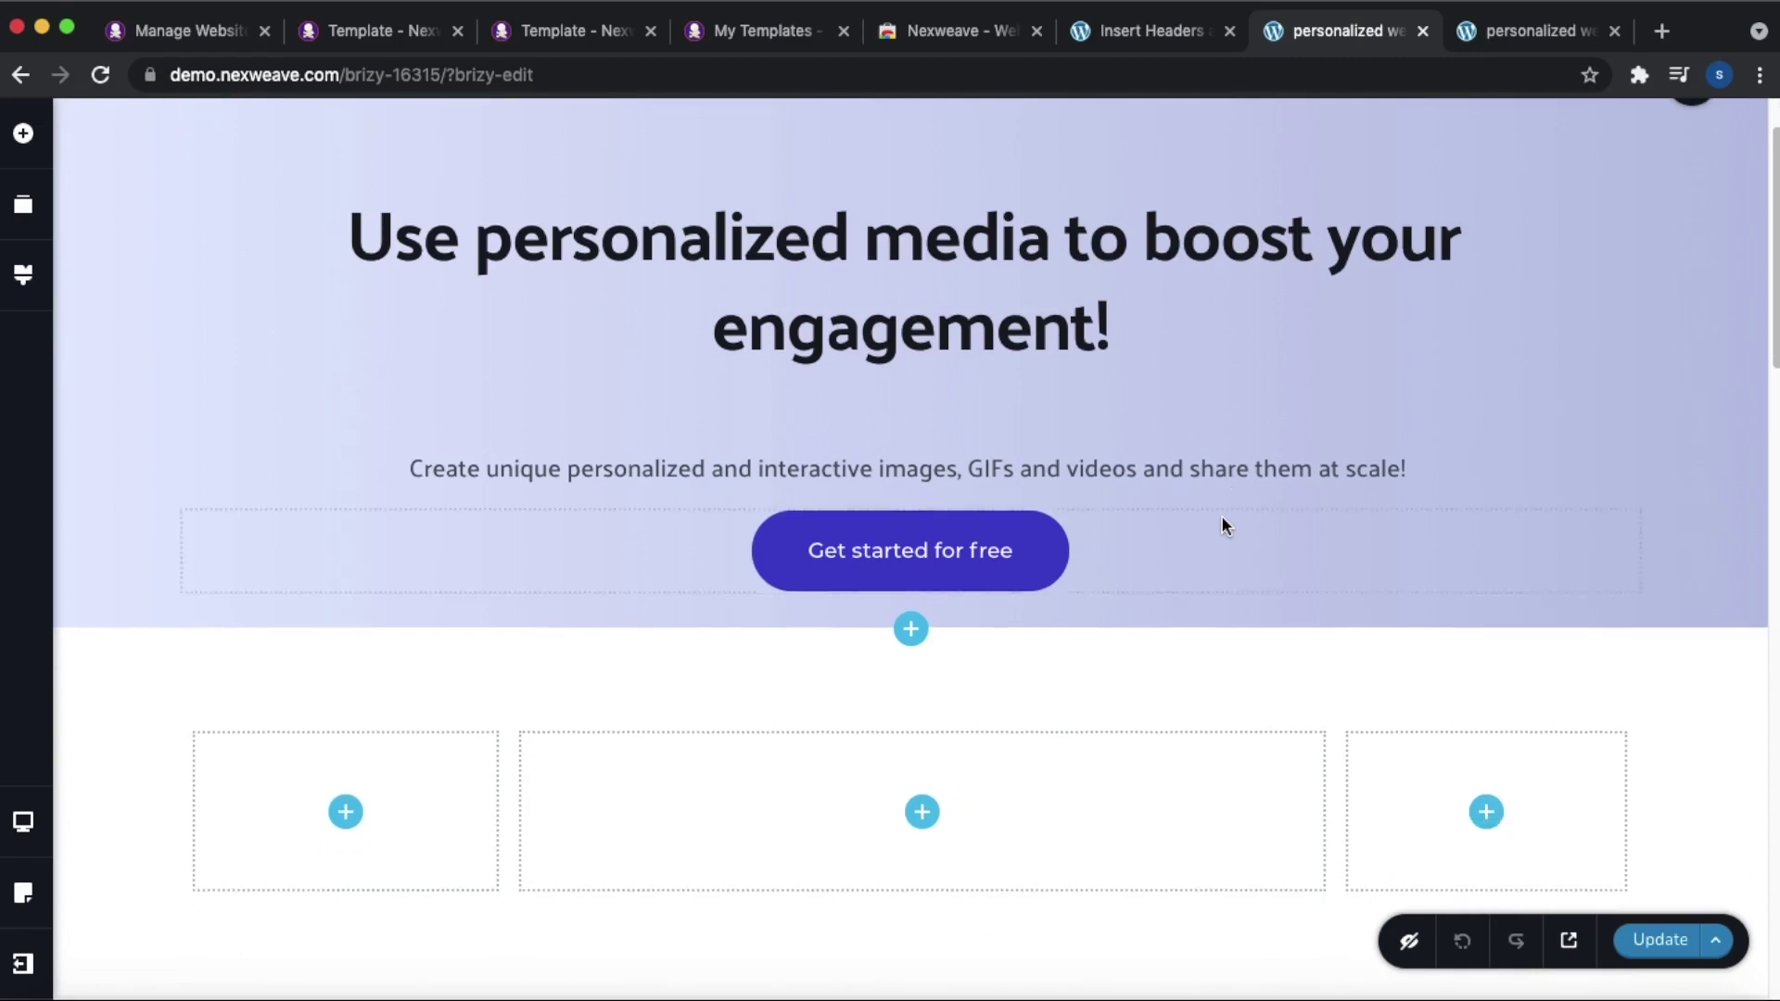
scroll(1222, 519, "up", 1)
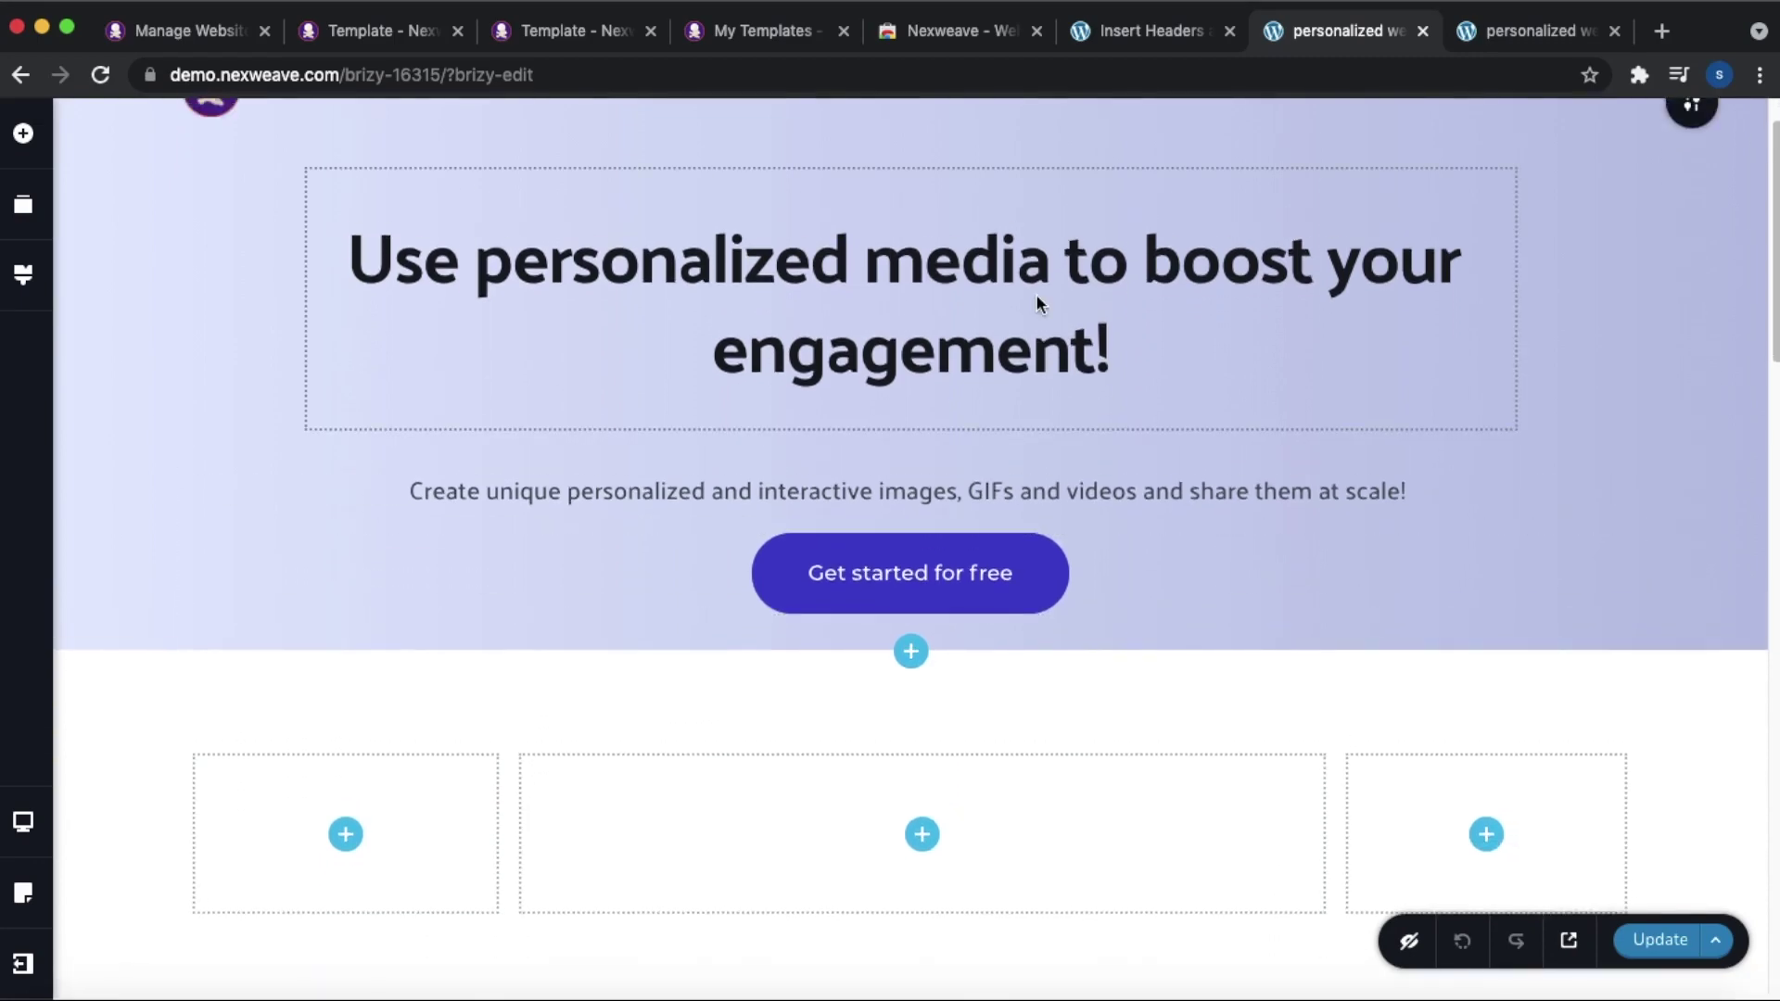
scroll(1040, 311, "down", 10)
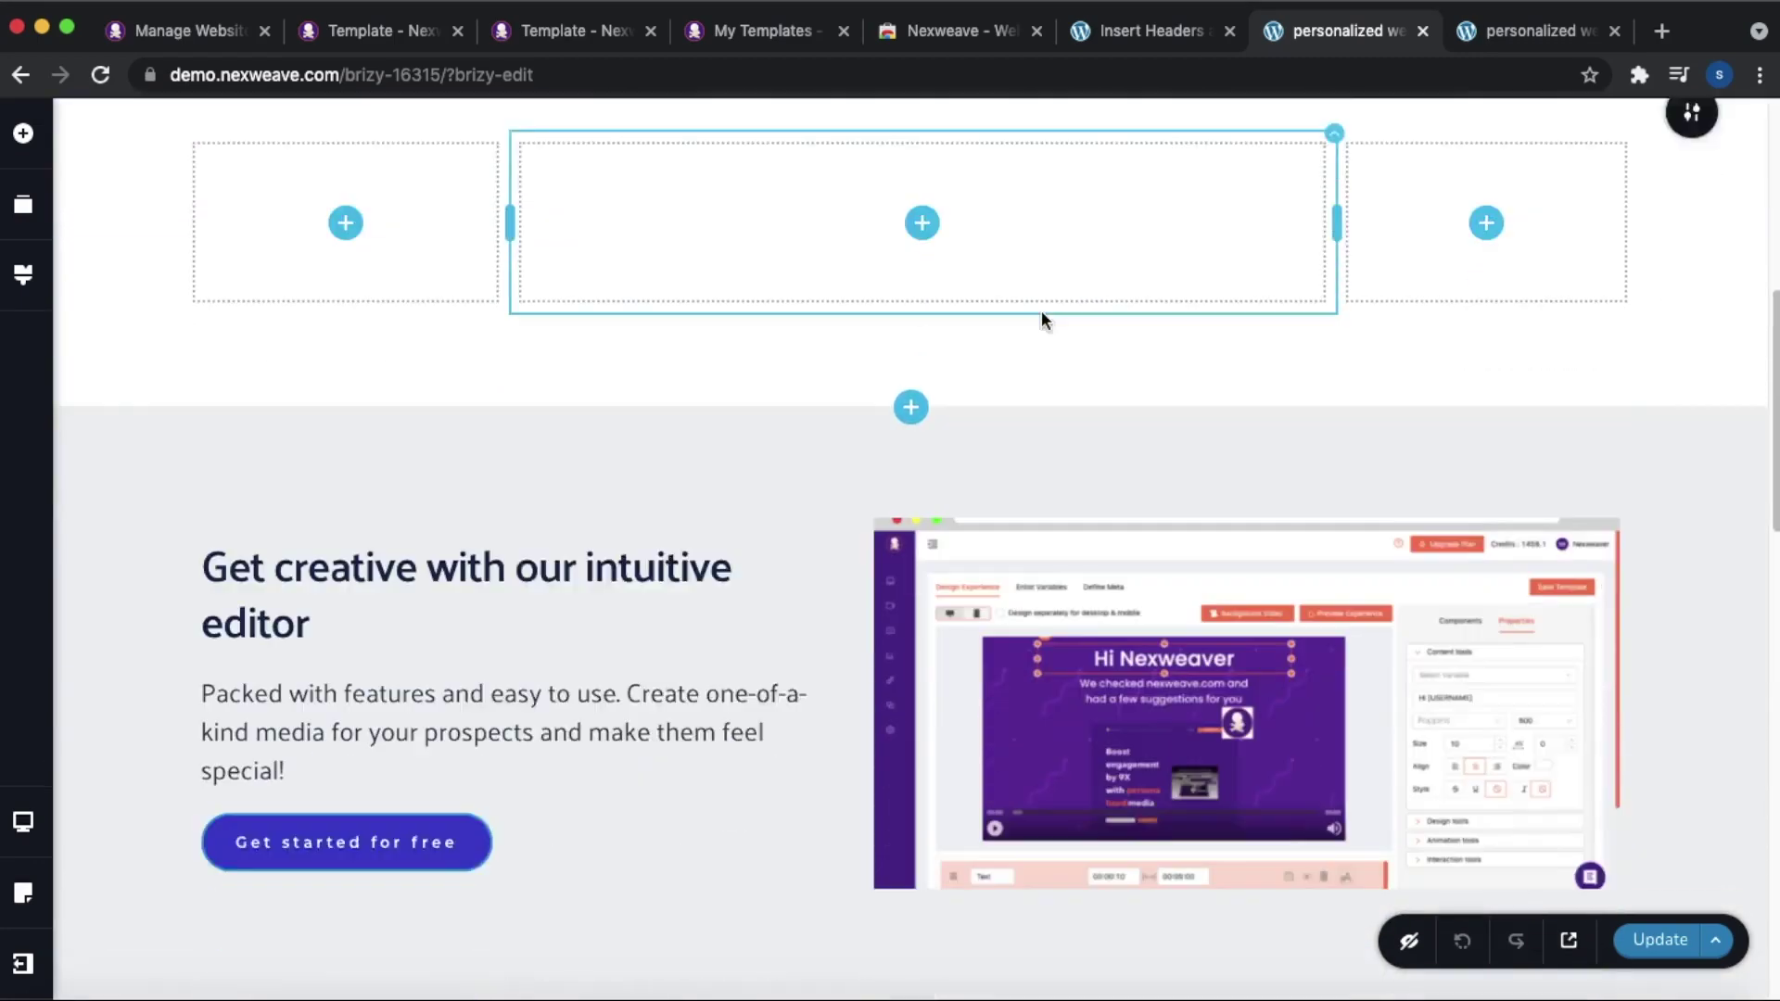
scroll(1044, 384, "down", 6)
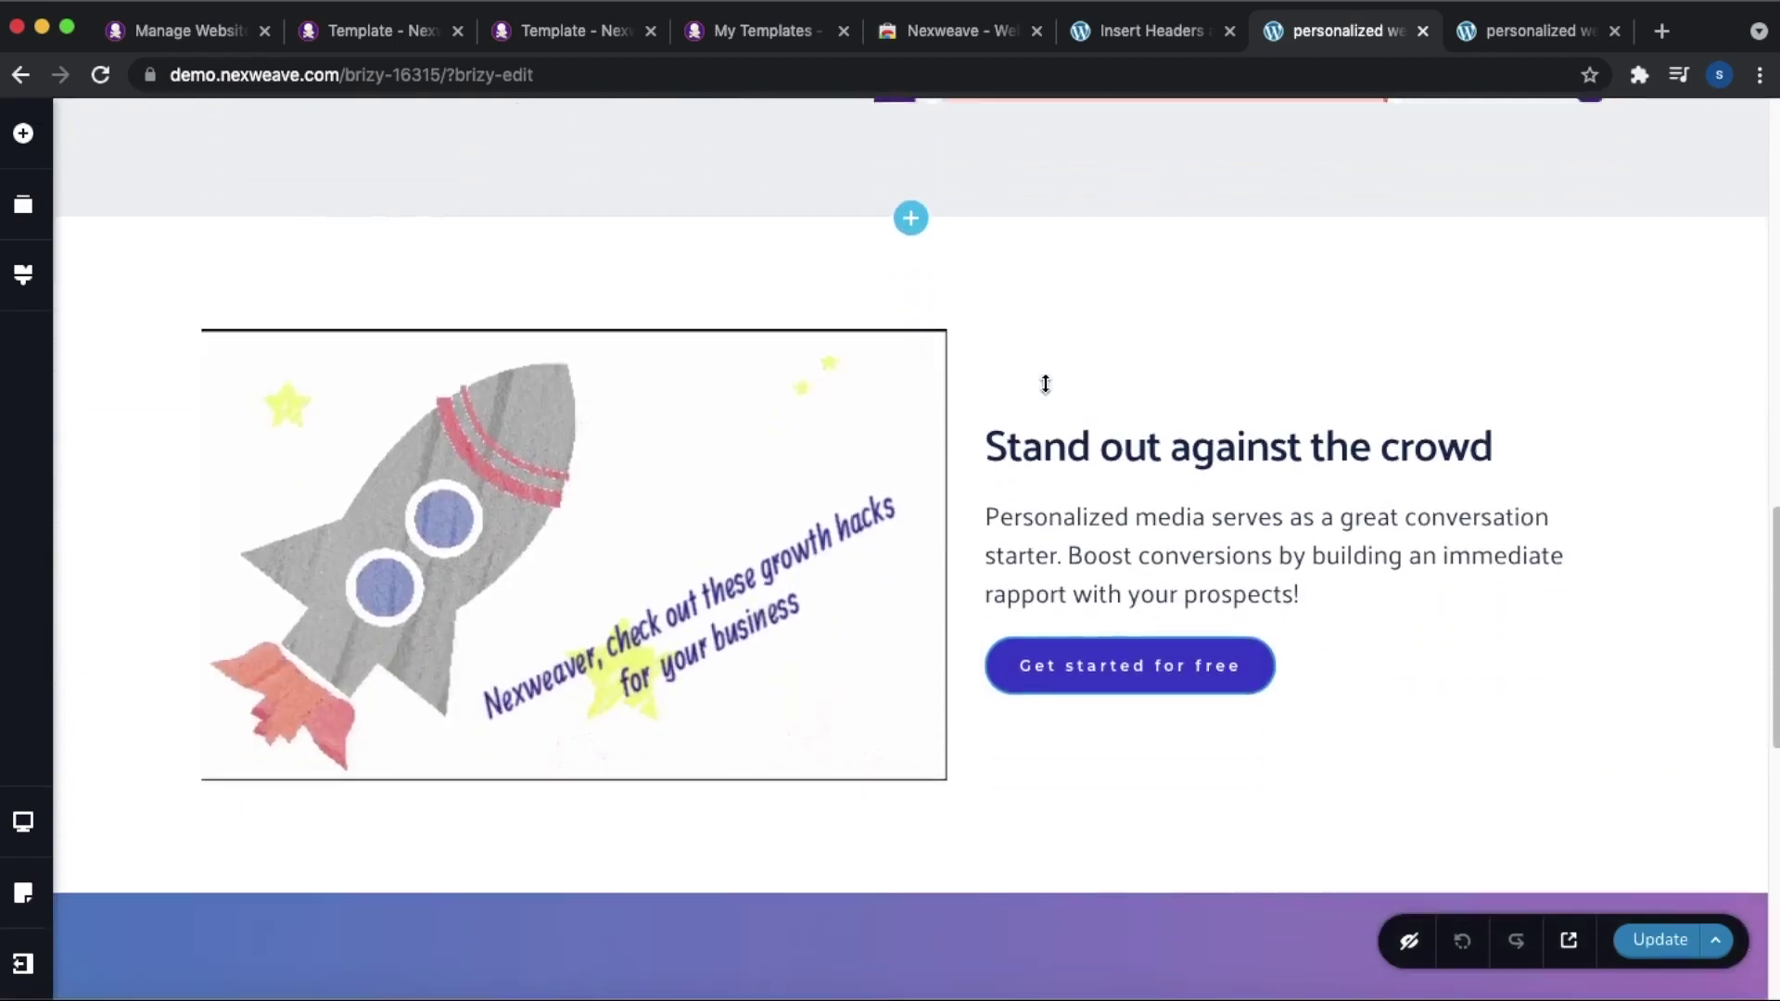
scroll(799, 501, "down", 6)
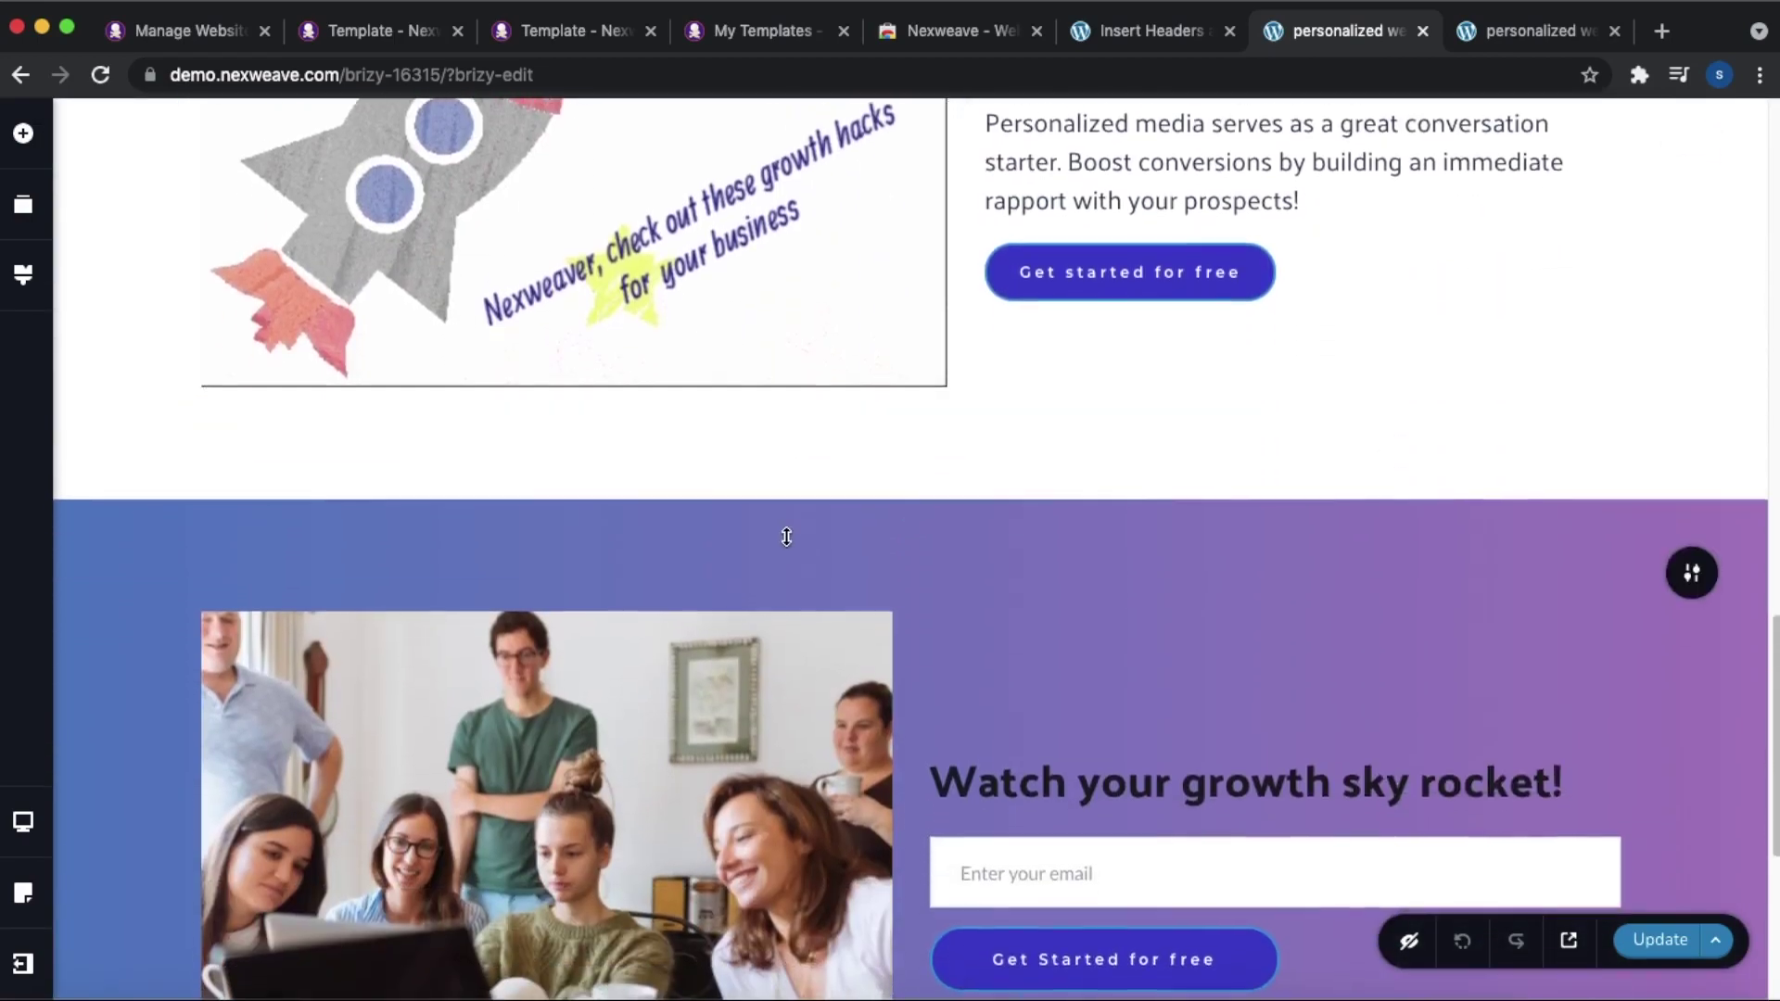
scroll(785, 541, "up", 12)
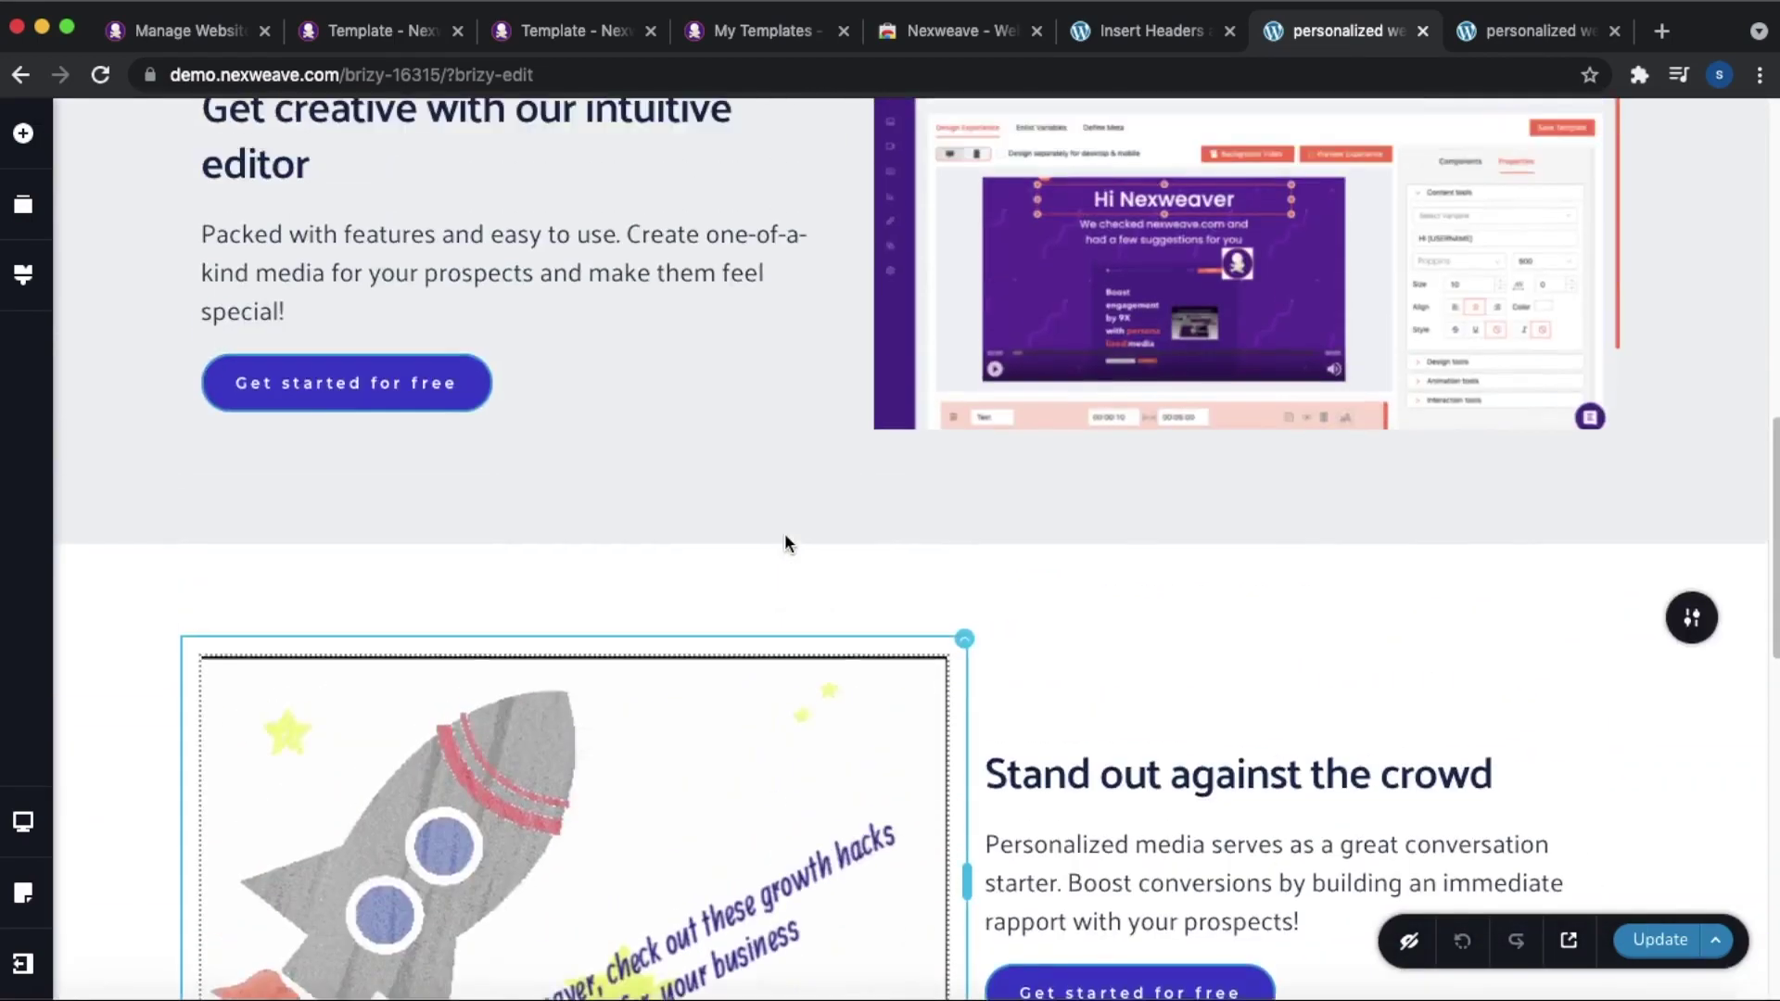
scroll(786, 537, "up", 1)
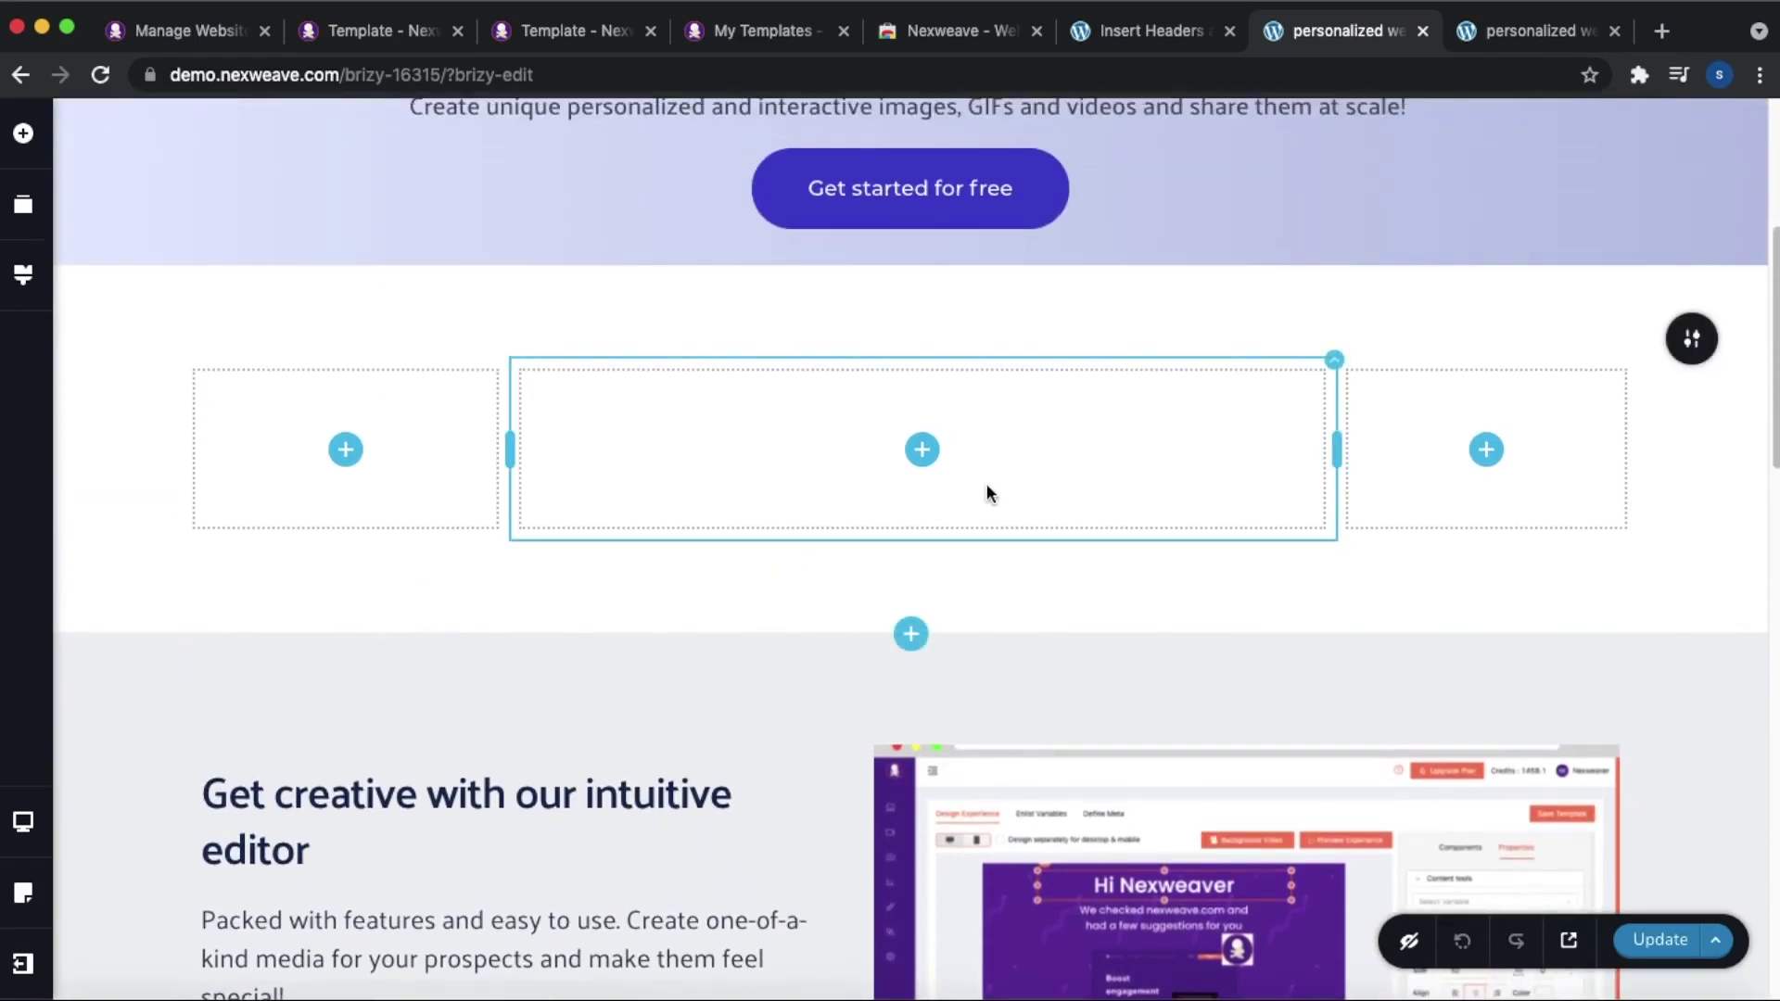
scroll(986, 482, "up", 5)
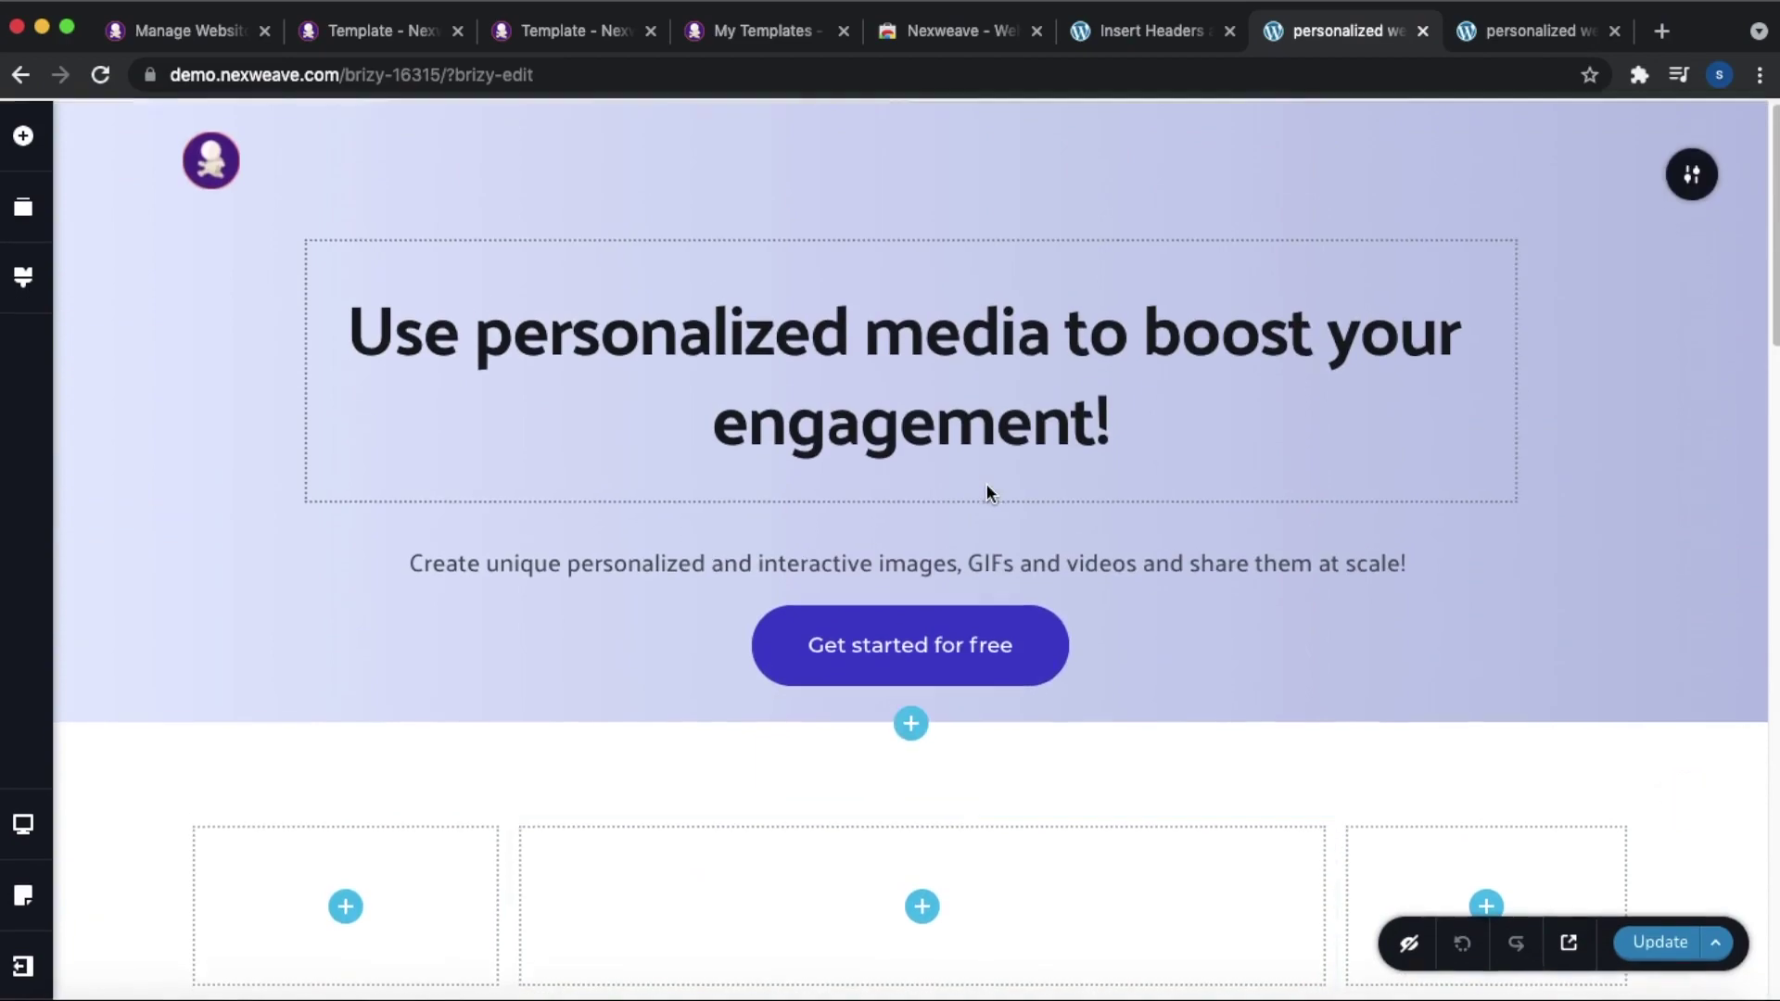
scroll(1038, 612, "down", 2)
scroll(1070, 601, "down", 12)
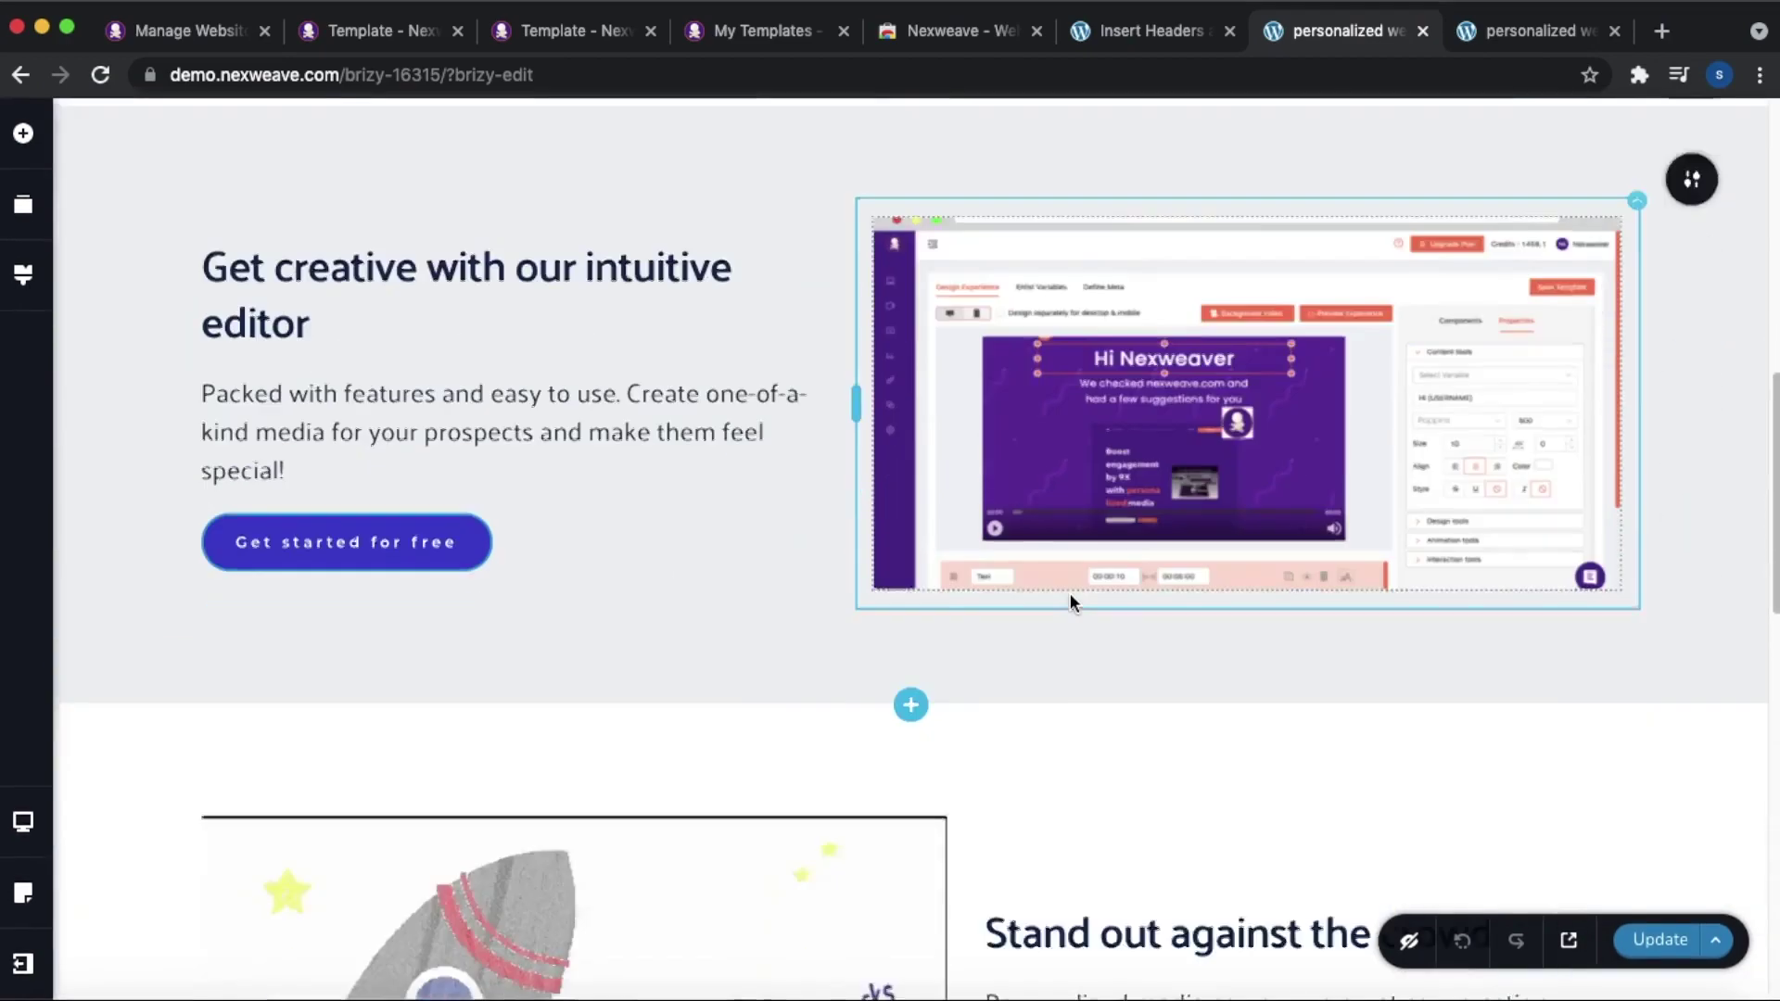
scroll(1070, 601, "up", 4)
scroll(1070, 603, "up", 10)
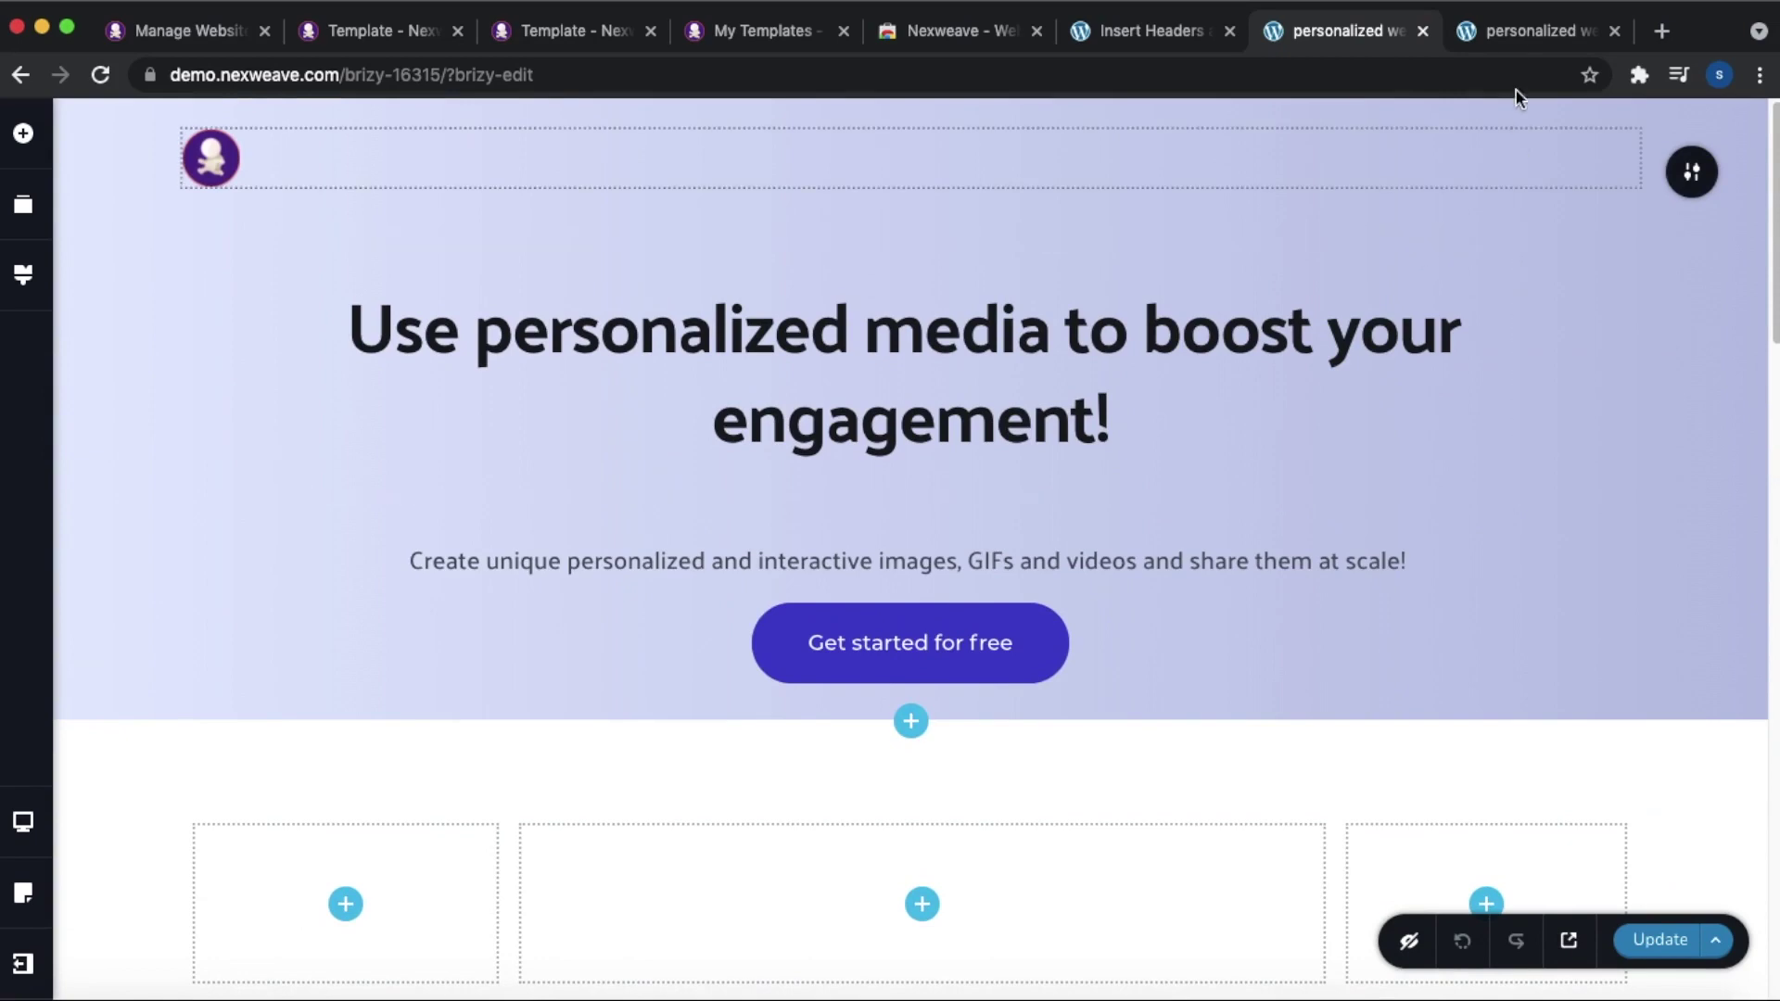
- Switch to the live landing page and examine its heading, empty section, images and sign-up form
left_click(1514, 36)
scroll(1286, 387, "up", 2)
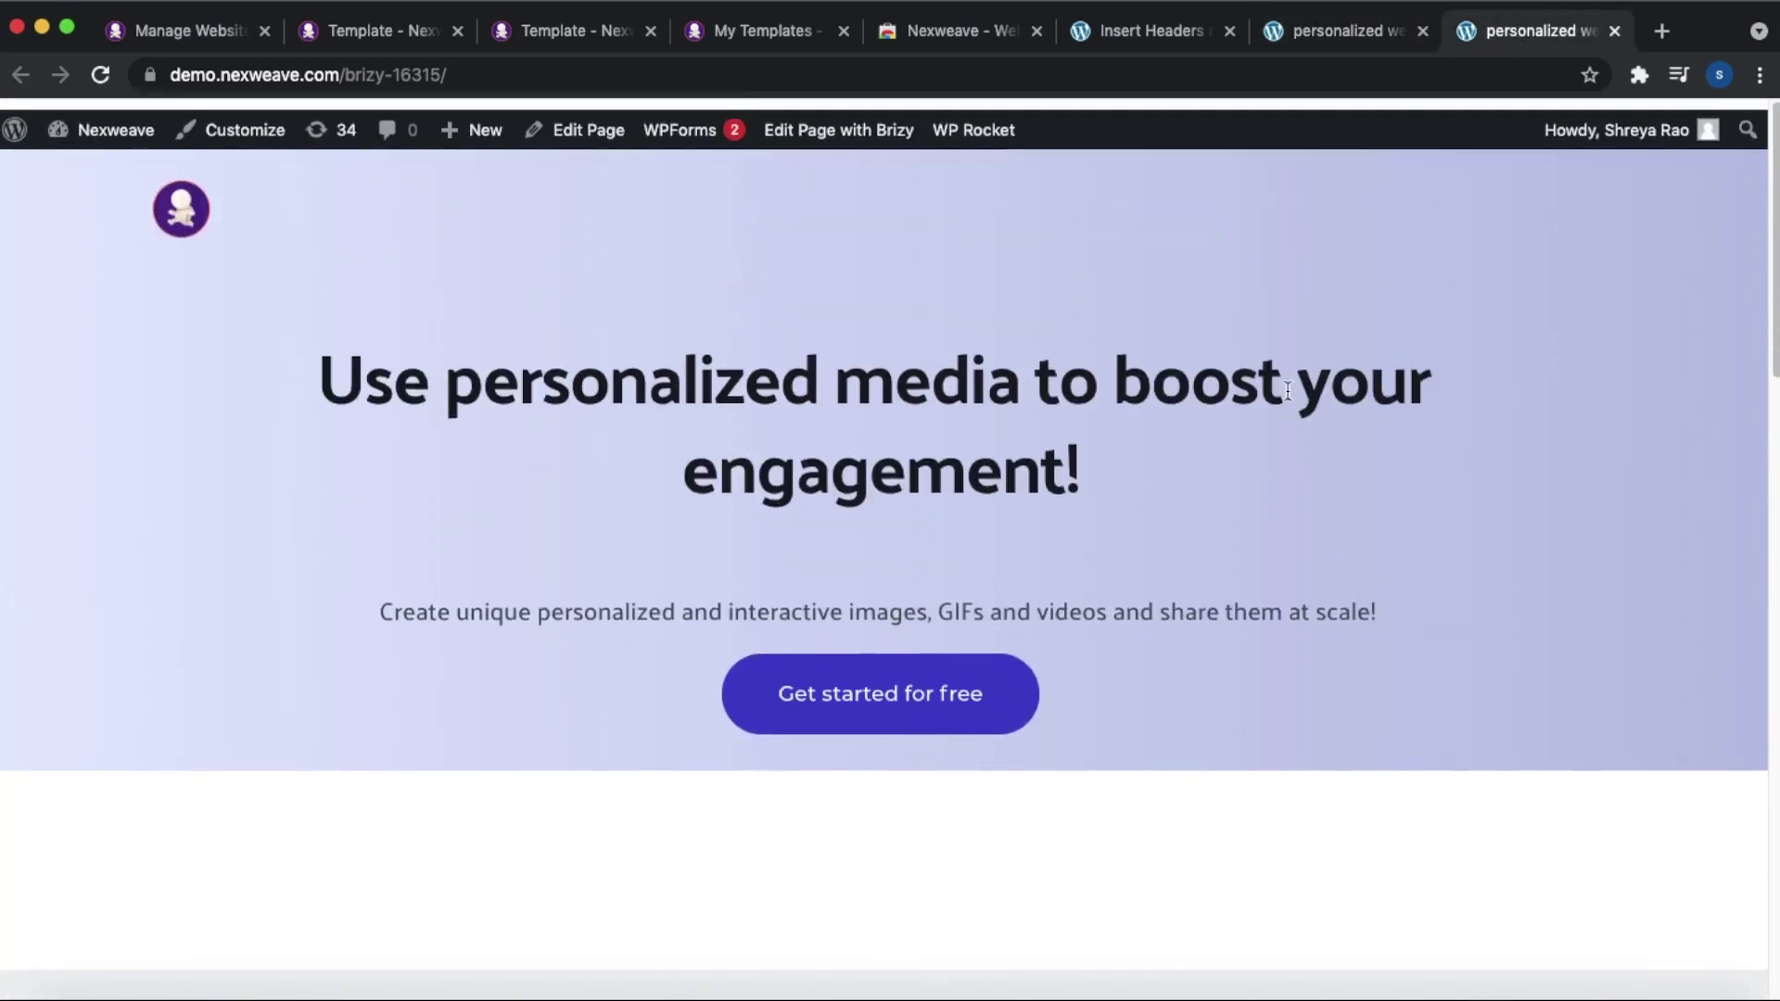
scroll(1287, 390, "down", 15)
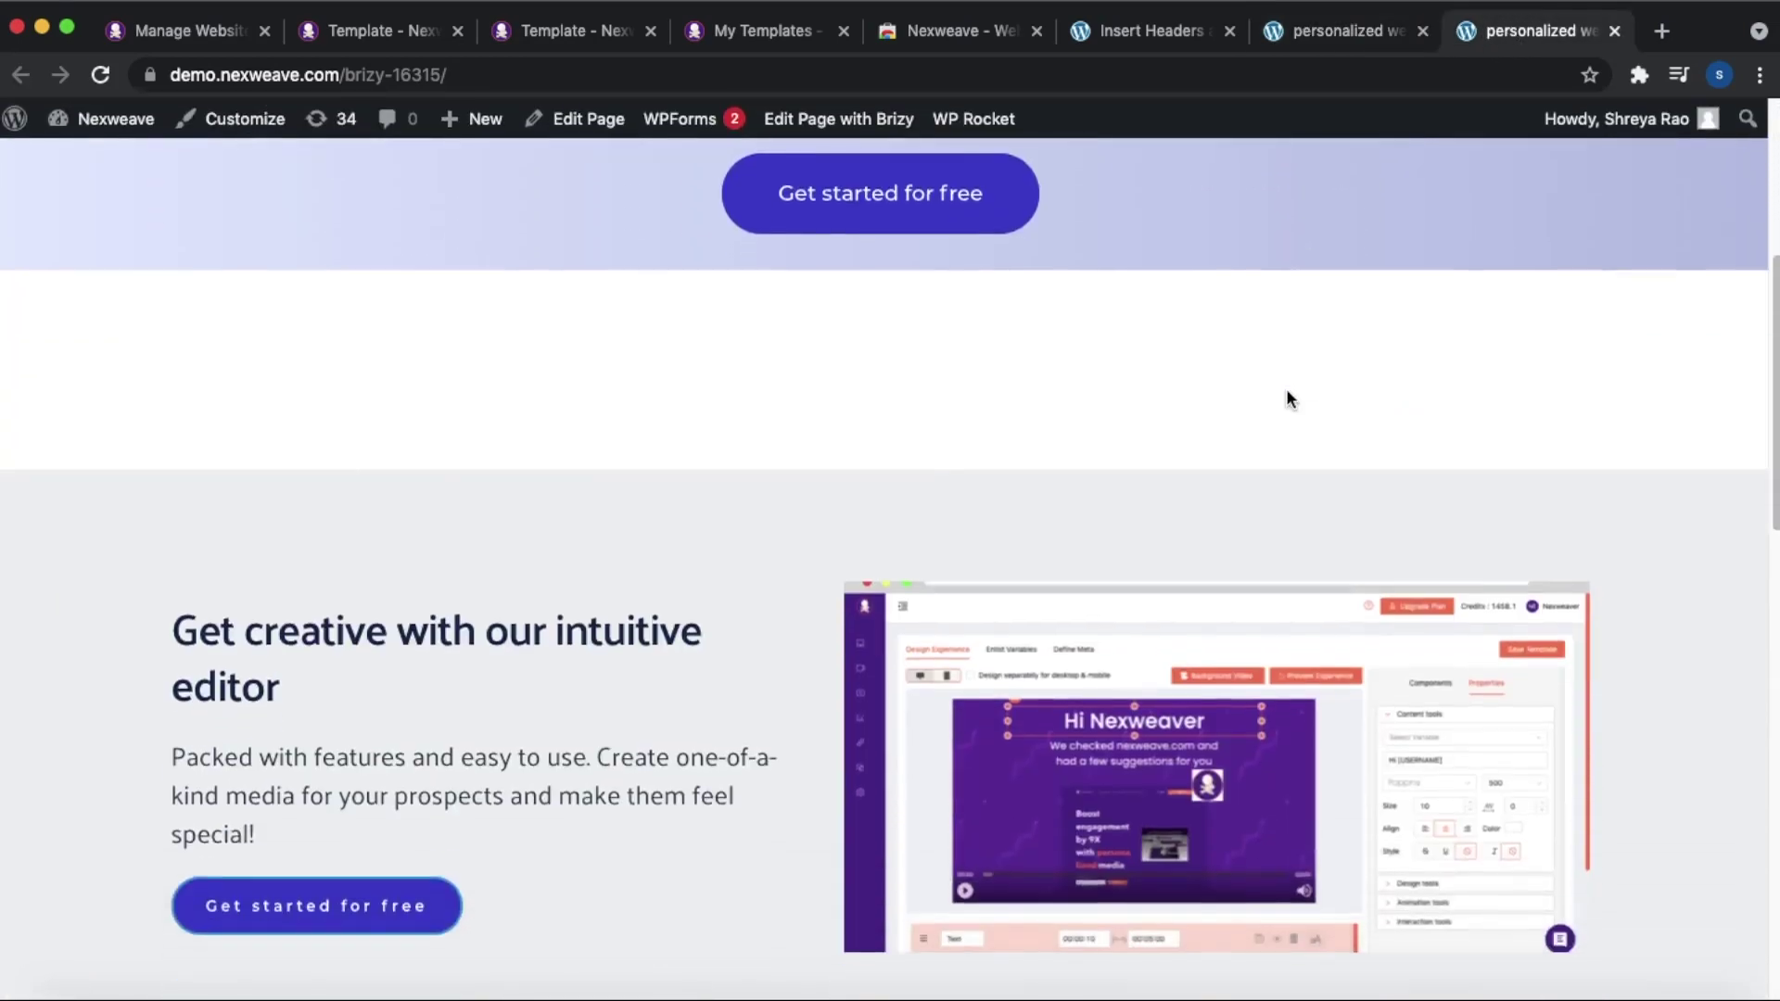
scroll(1287, 396, "down", 5)
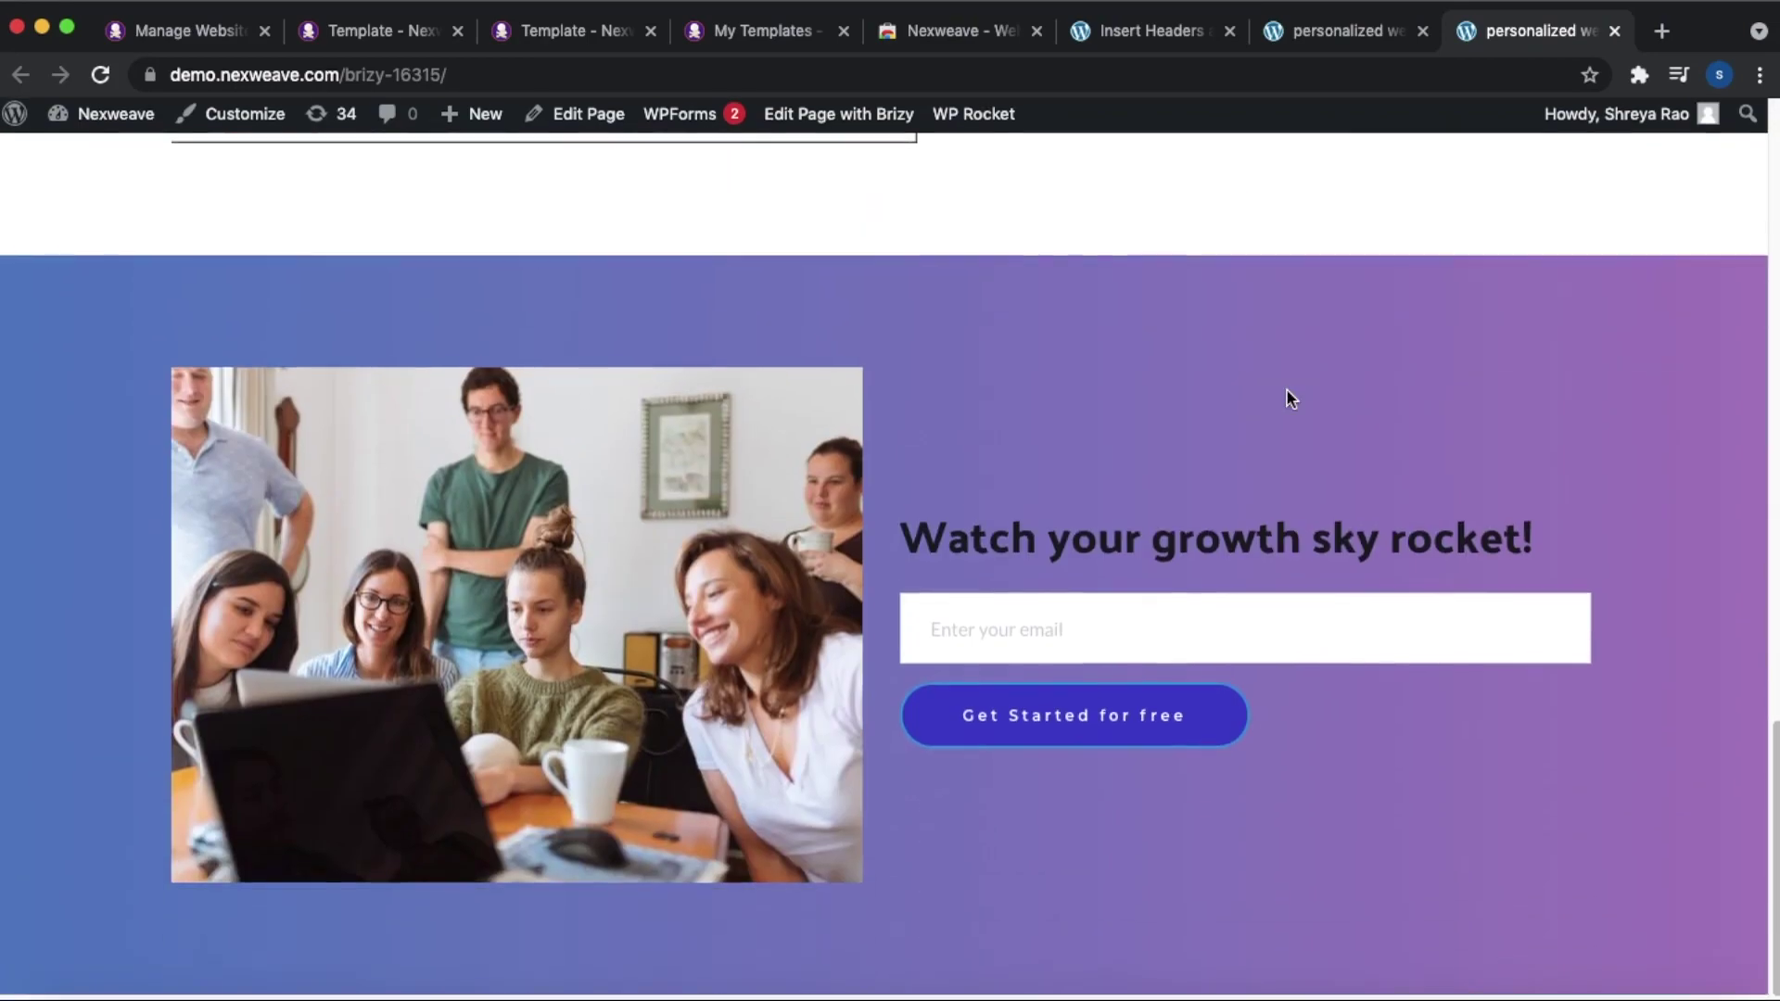
scroll(1287, 390, "up", 6)
scroll(1287, 389, "up", 15)
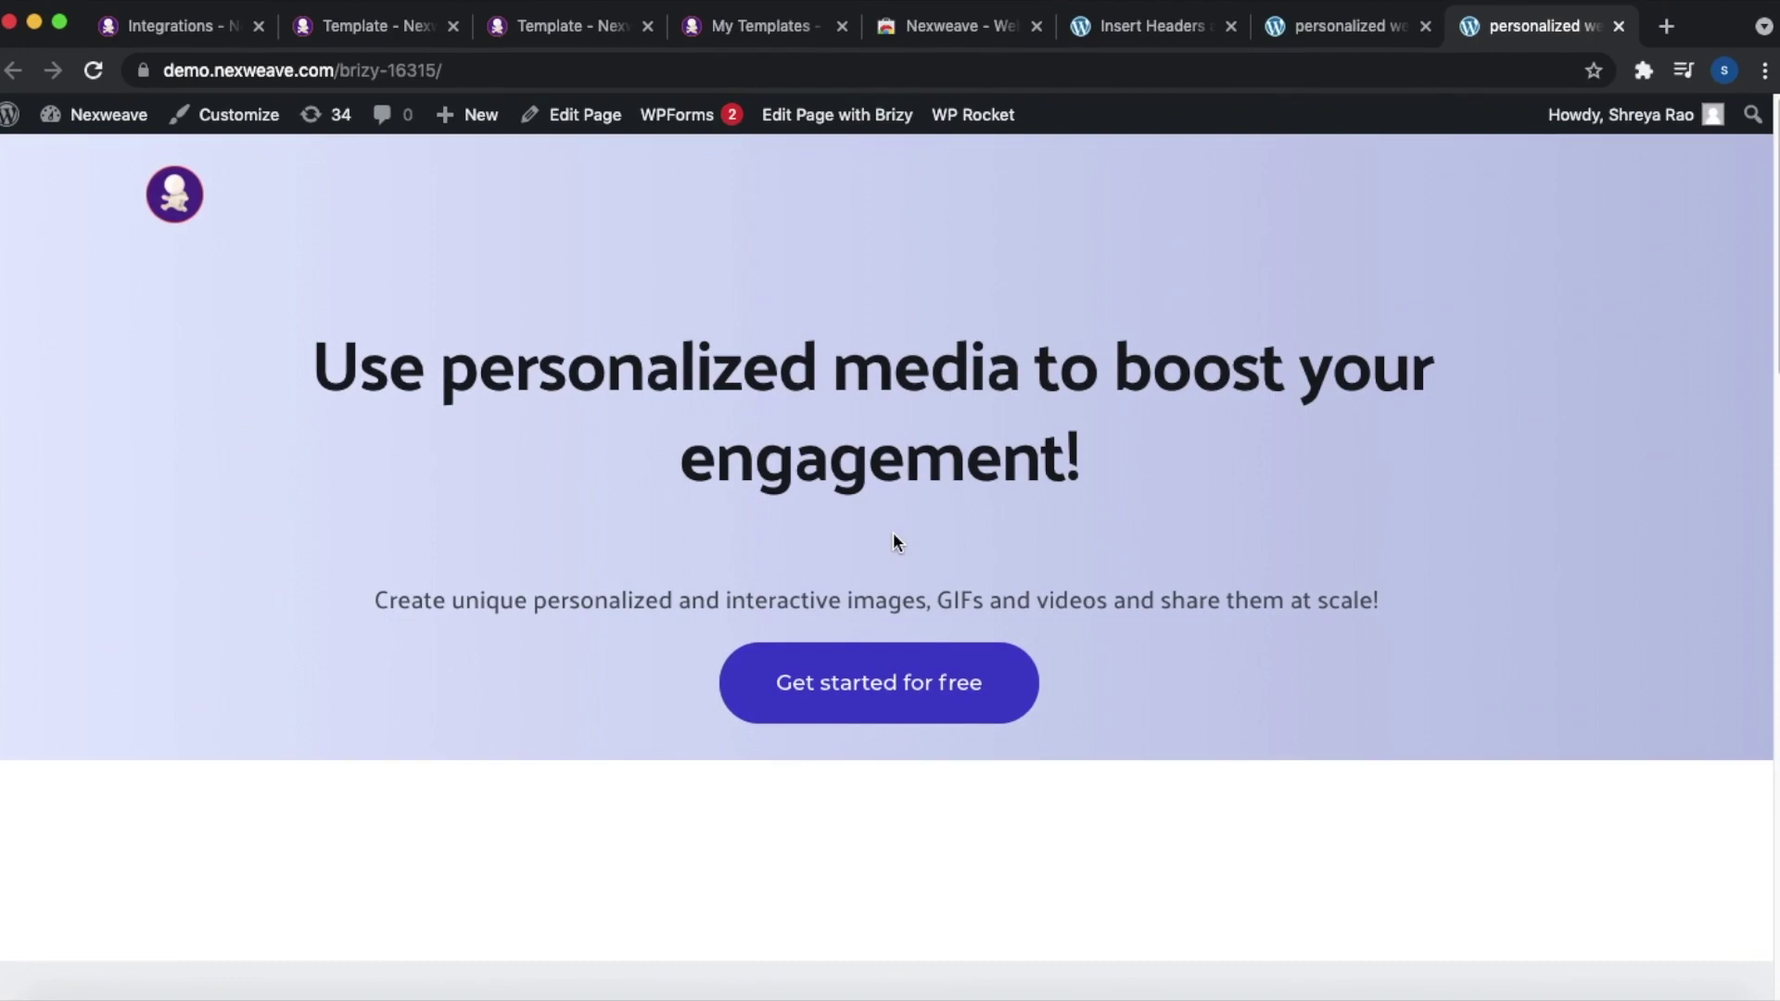
scroll(894, 540, "down", 8)
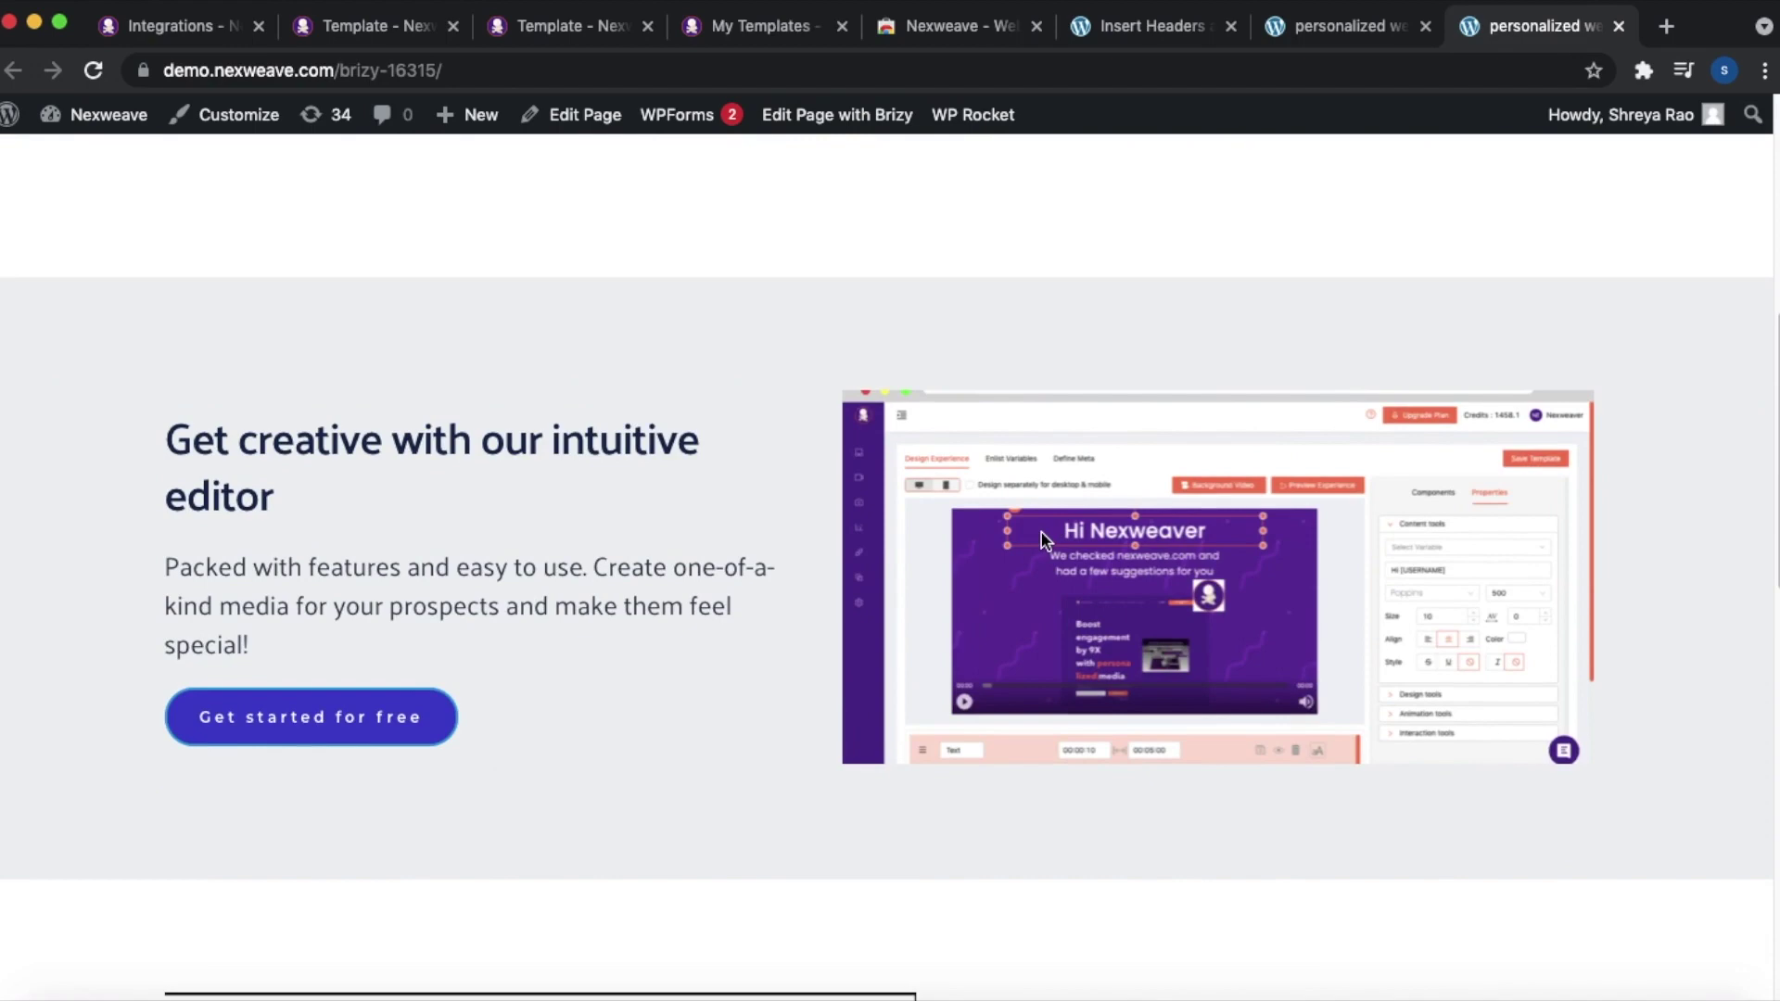
scroll(1046, 541, "up", 6)
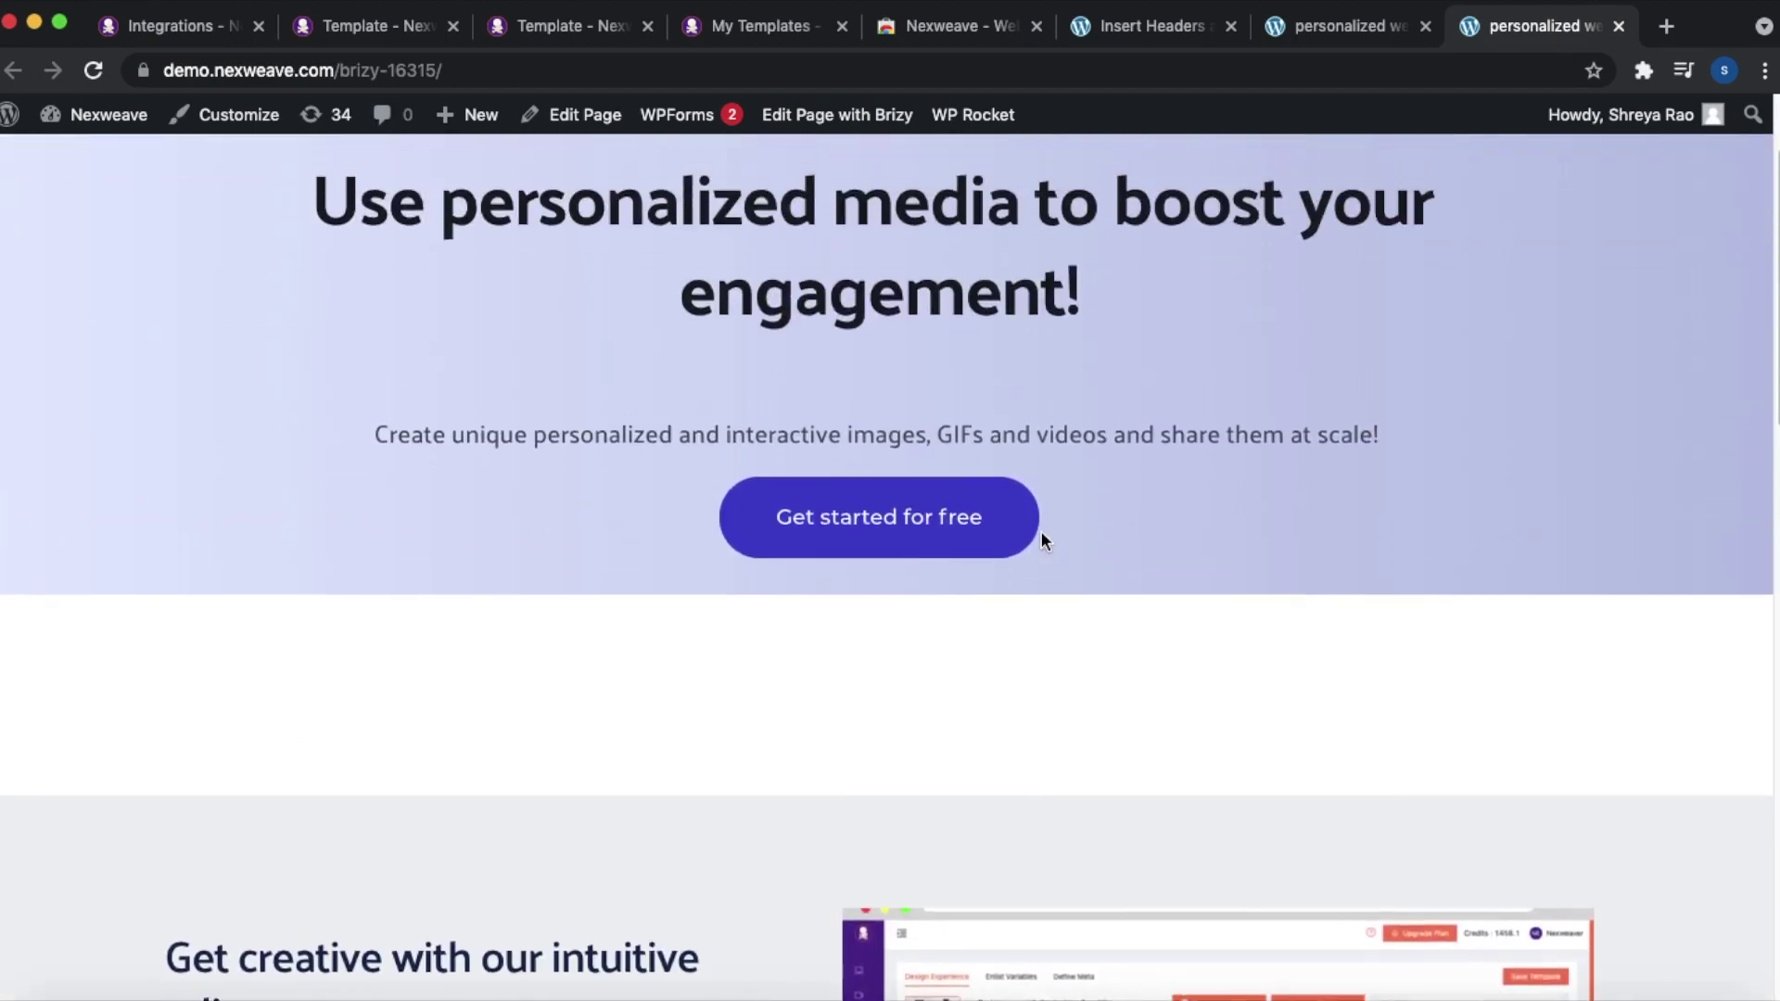
scroll(1041, 541, "up", 1)
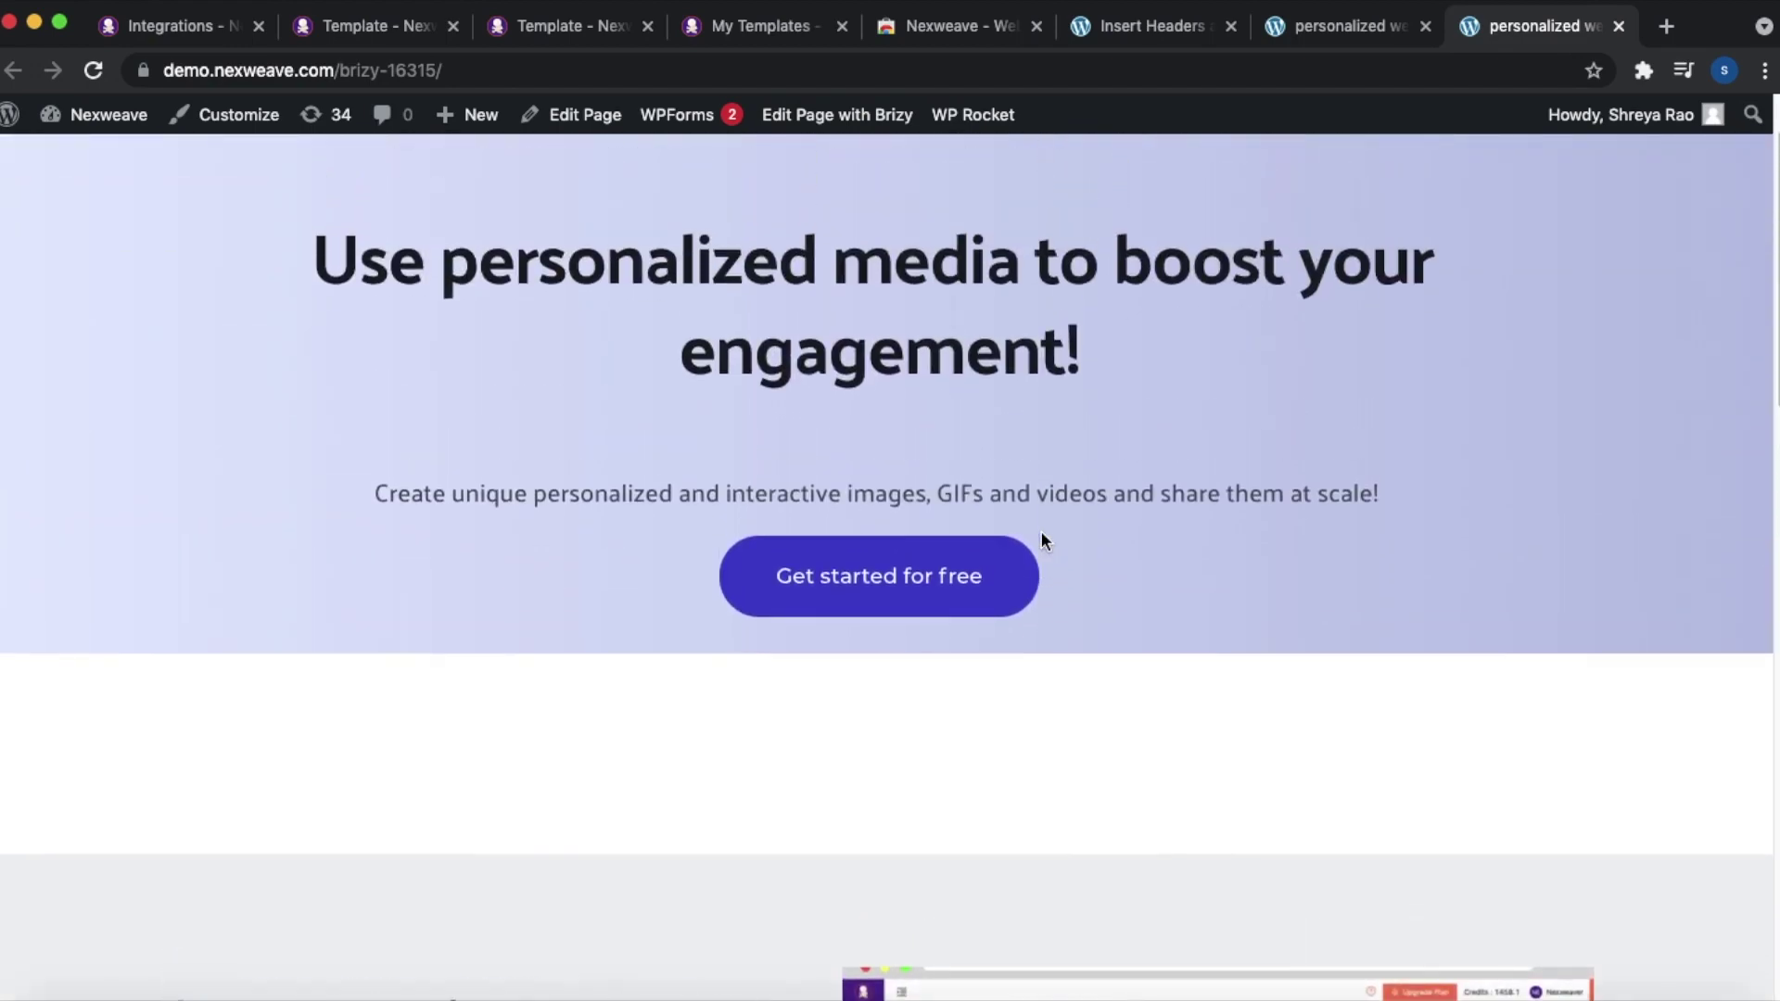
scroll(1021, 568, "up", 2)
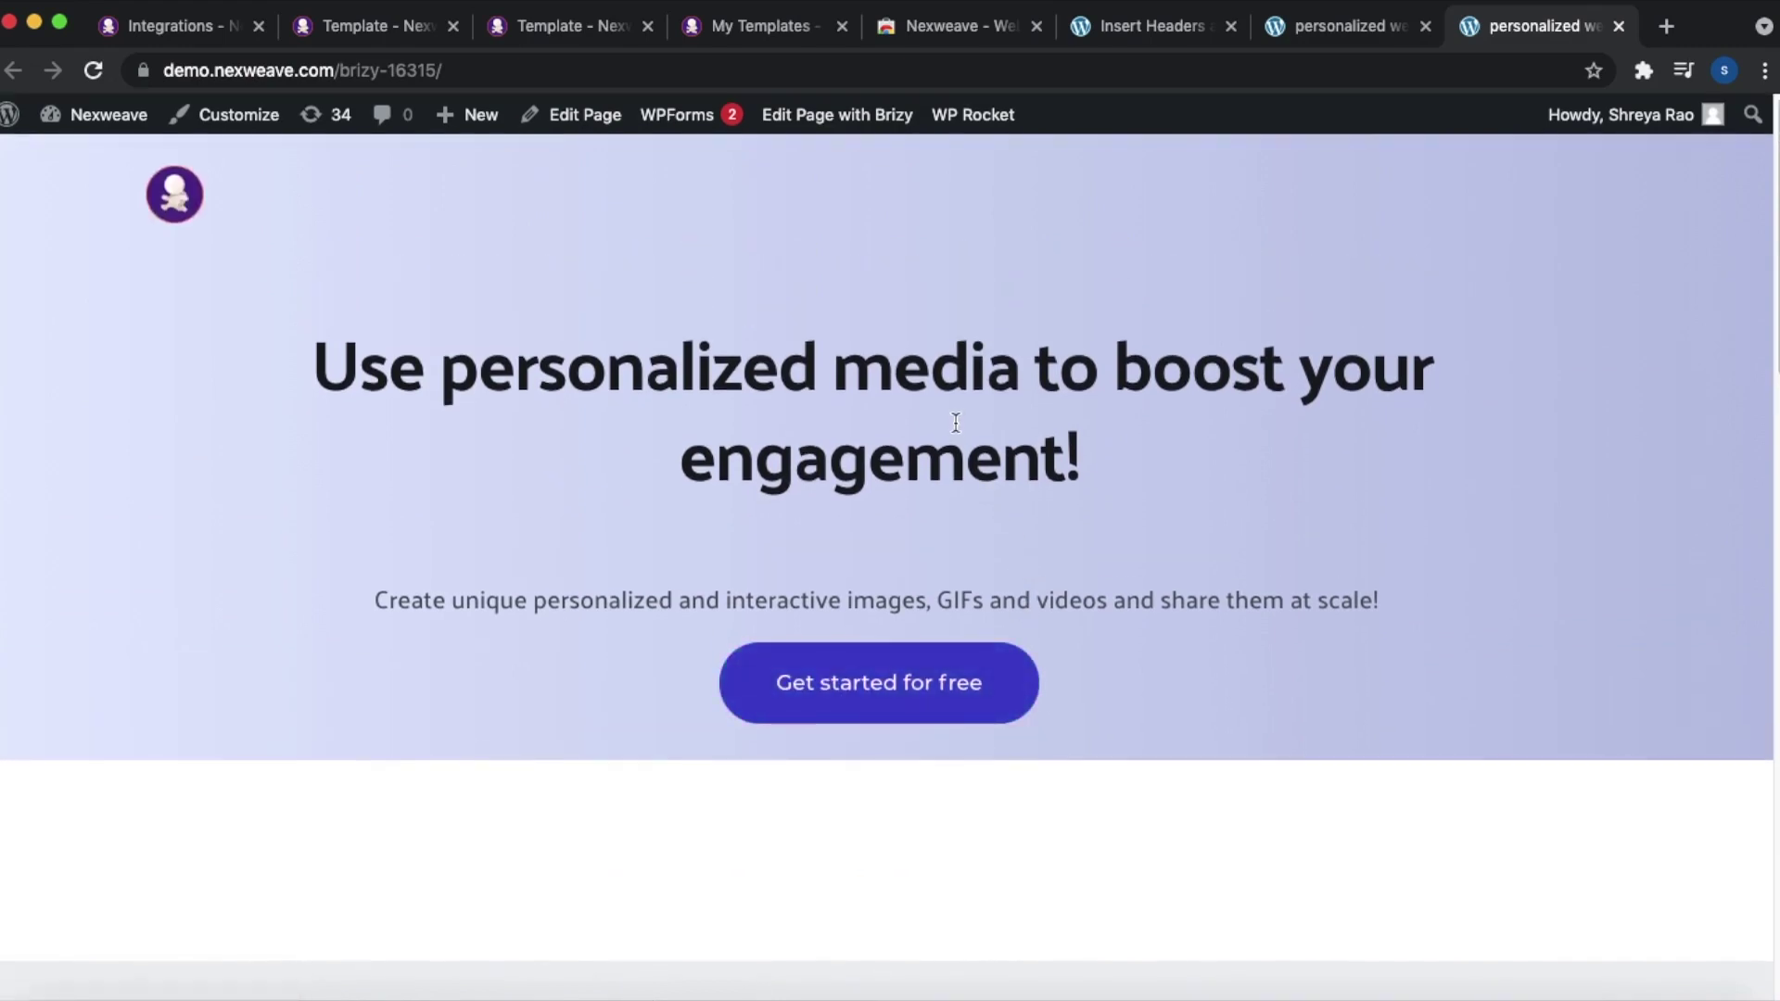
scroll(979, 420, "down", 10)
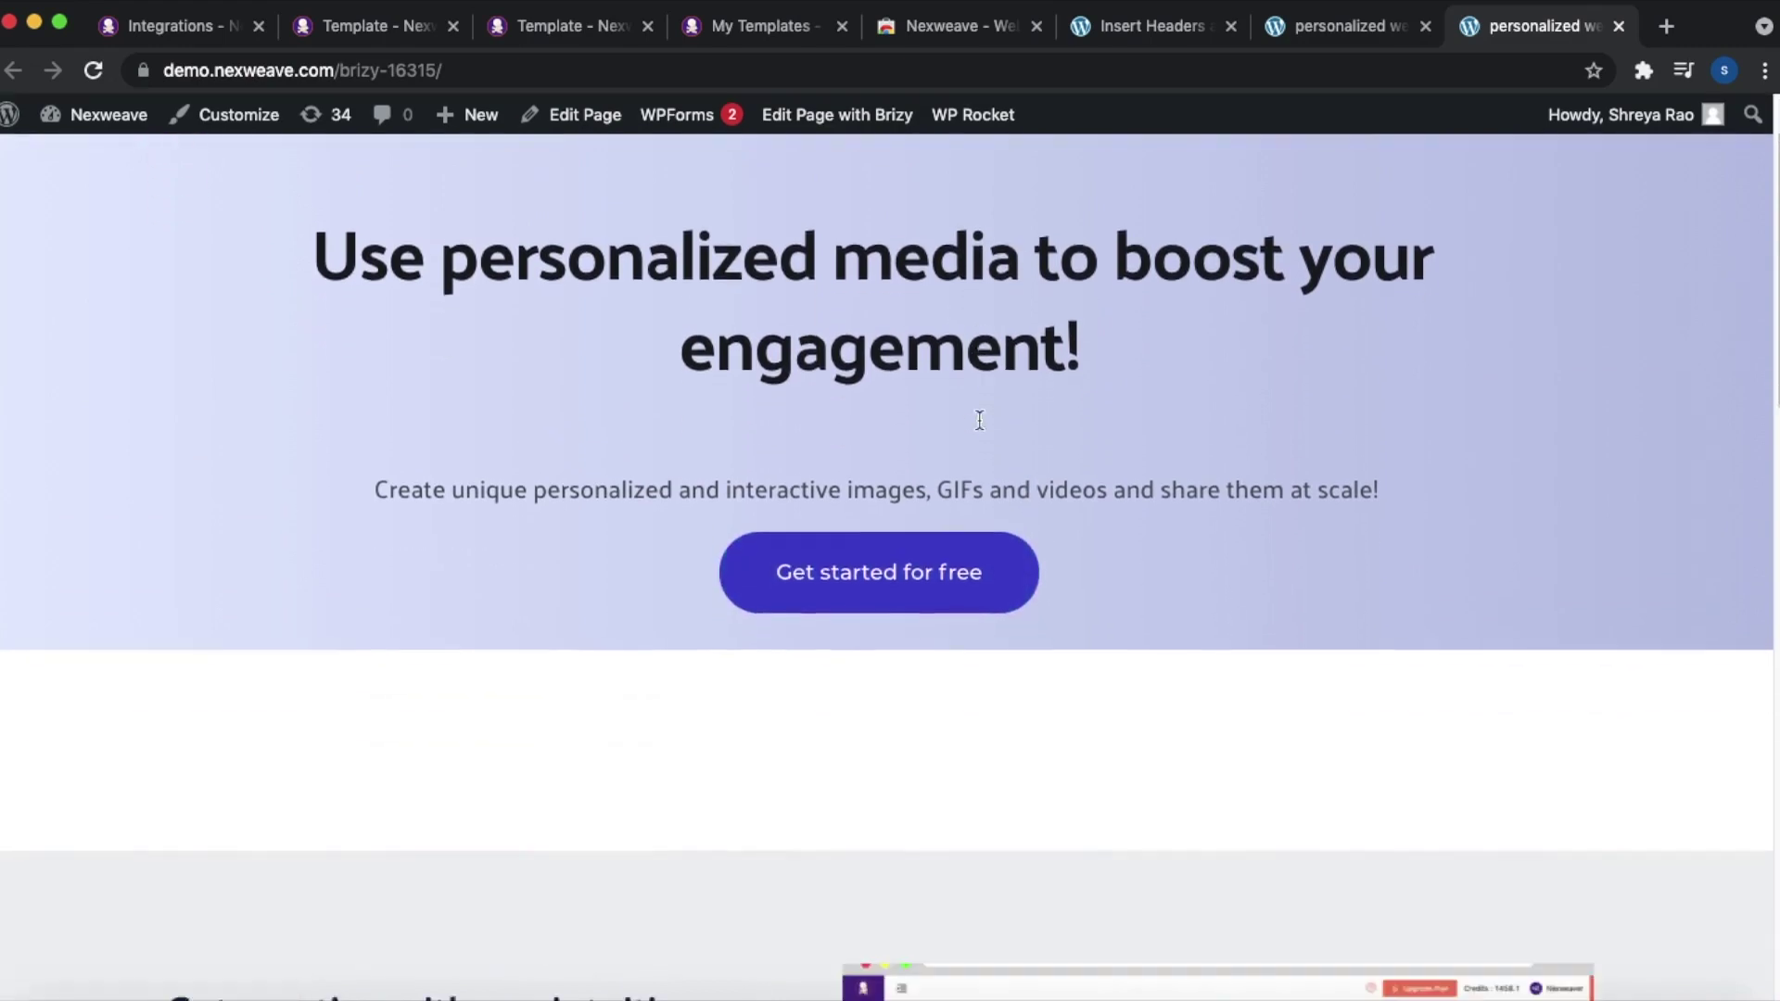
scroll(981, 429, "down", 5)
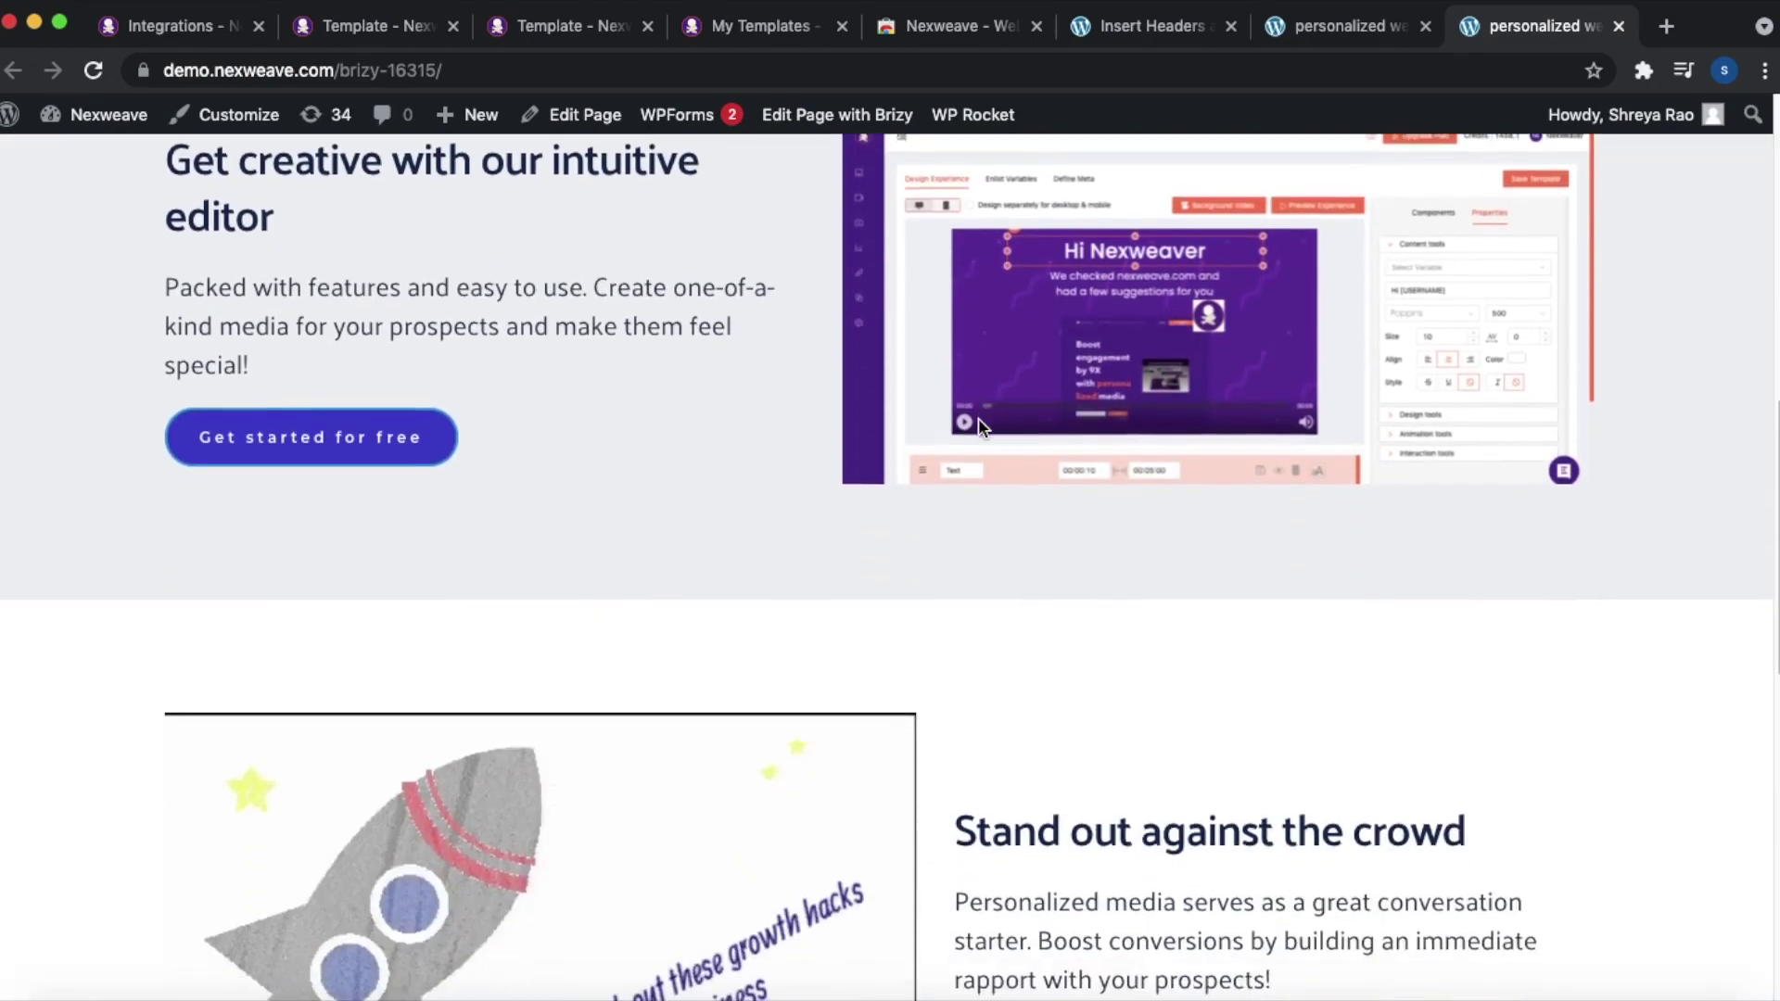
scroll(981, 428, "down", 12)
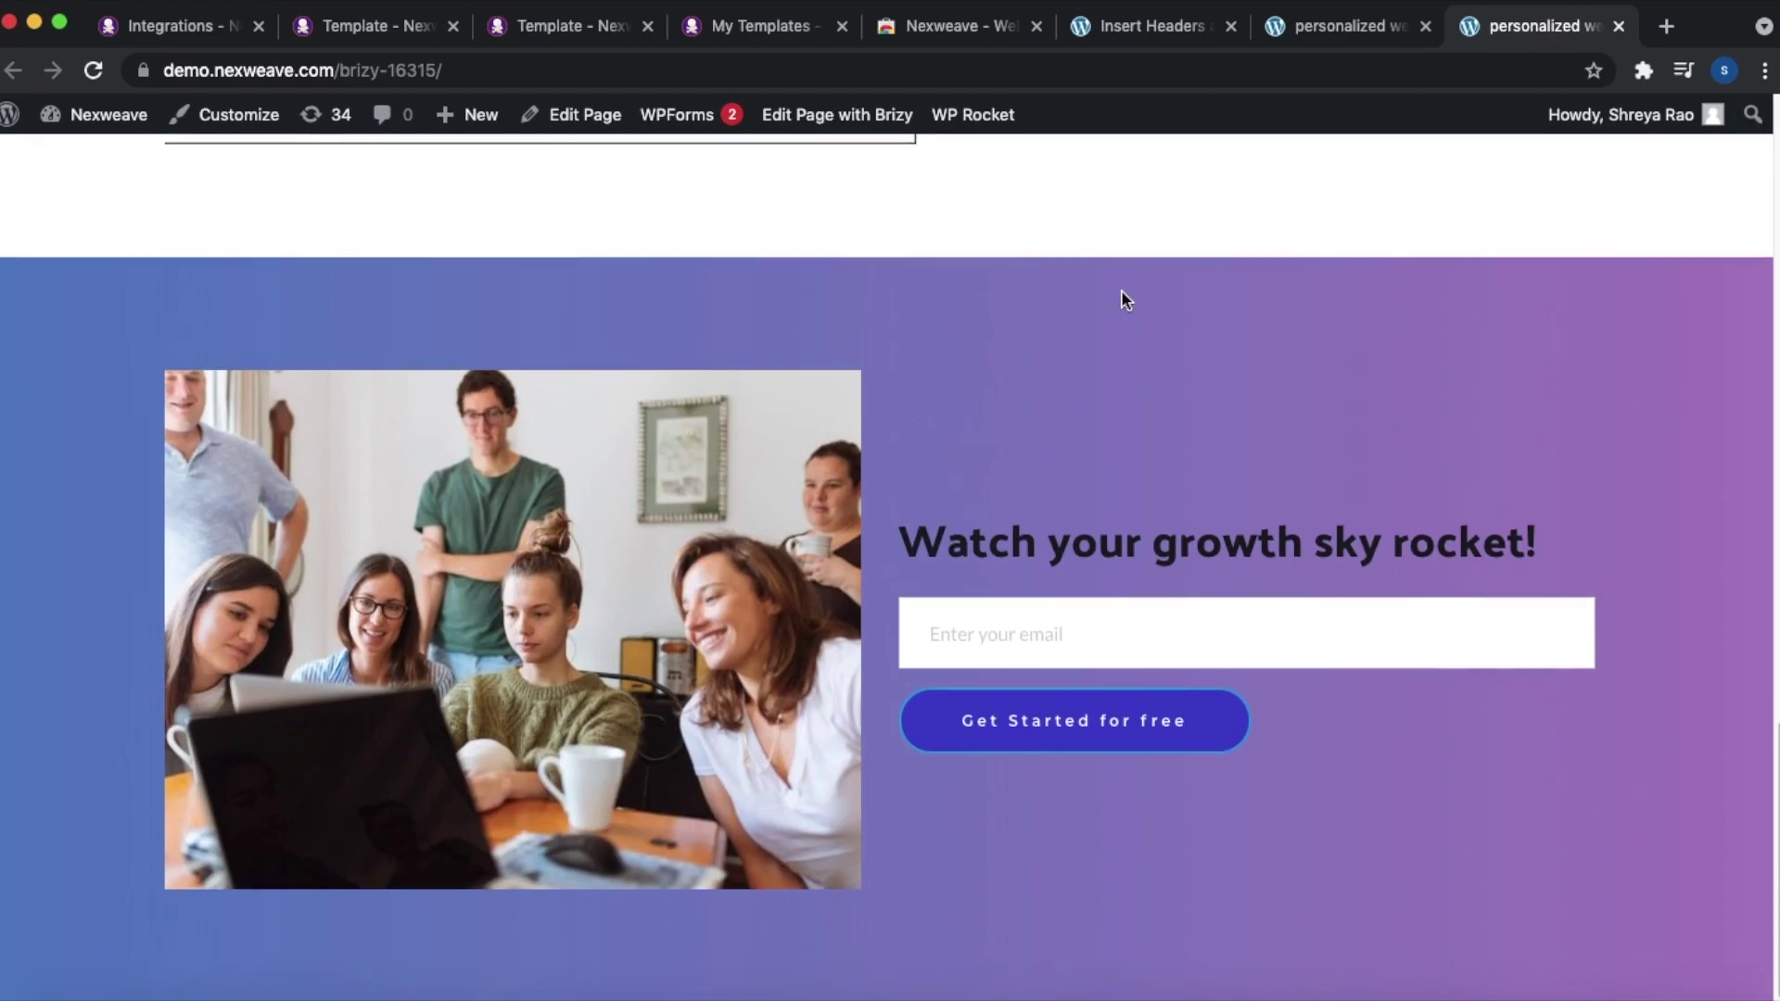
left_click(1196, 112)
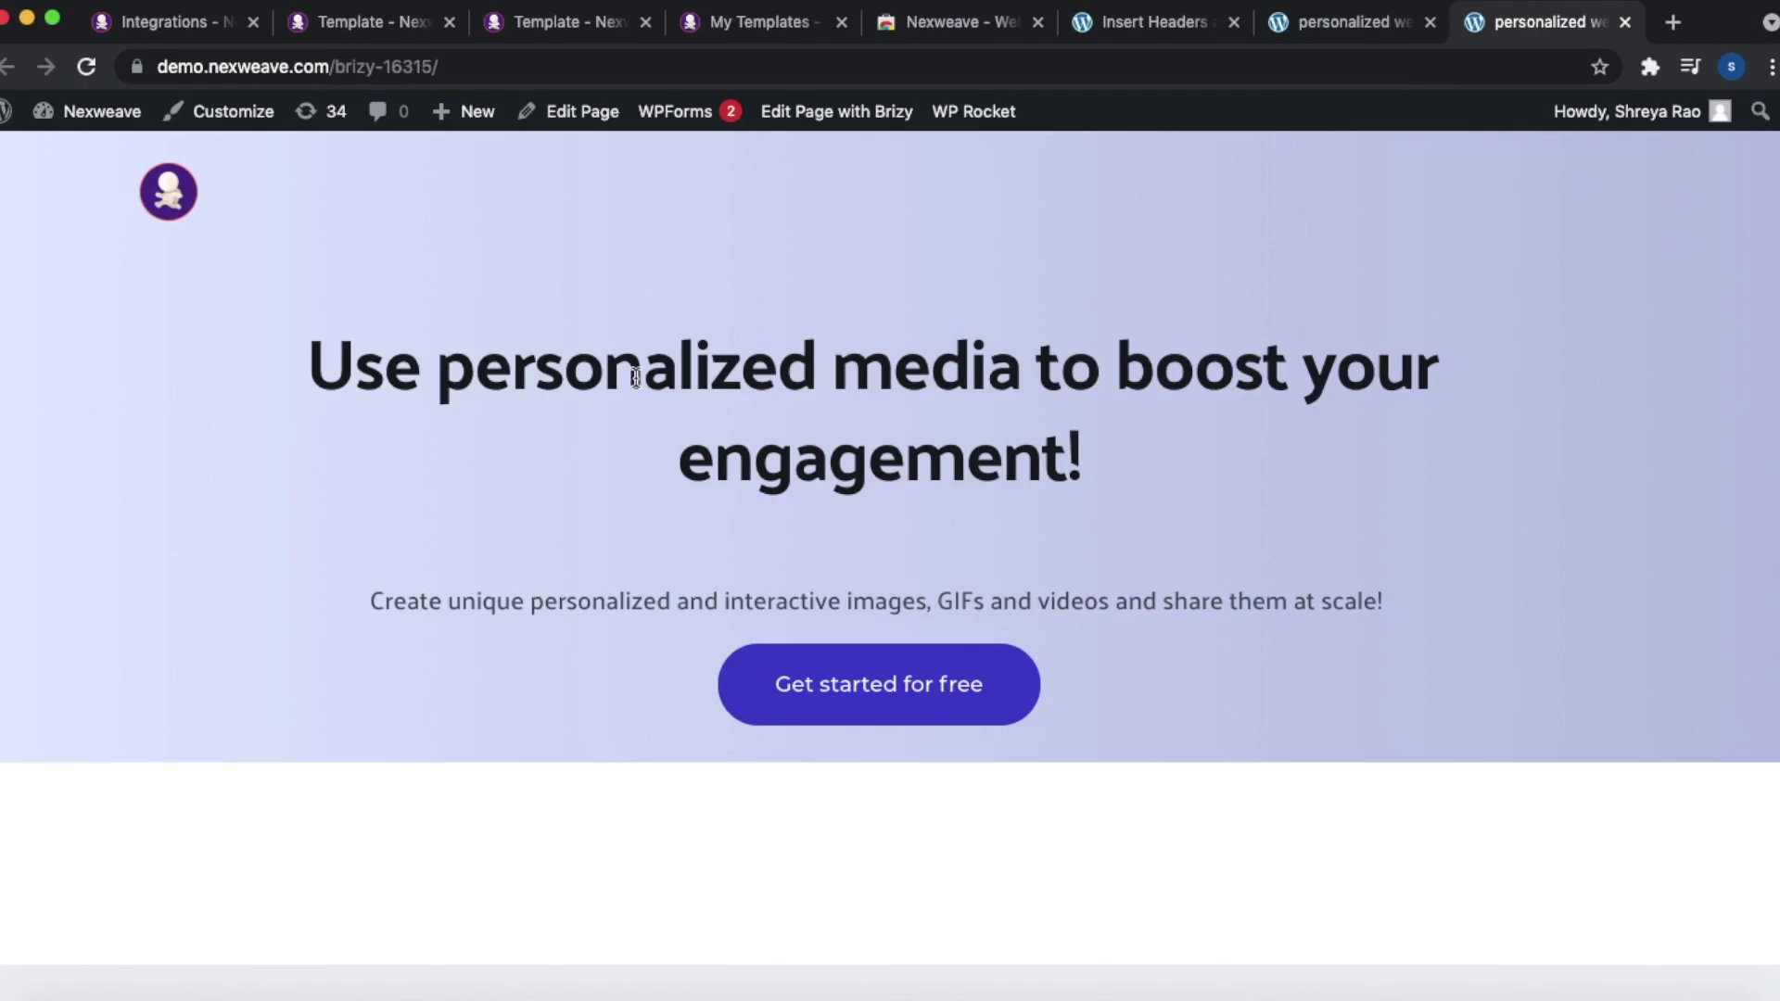
- Look over the live landing page once more, from the blank section to the editor and rocket images and back to the hero
scroll(640, 442, "down", 6)
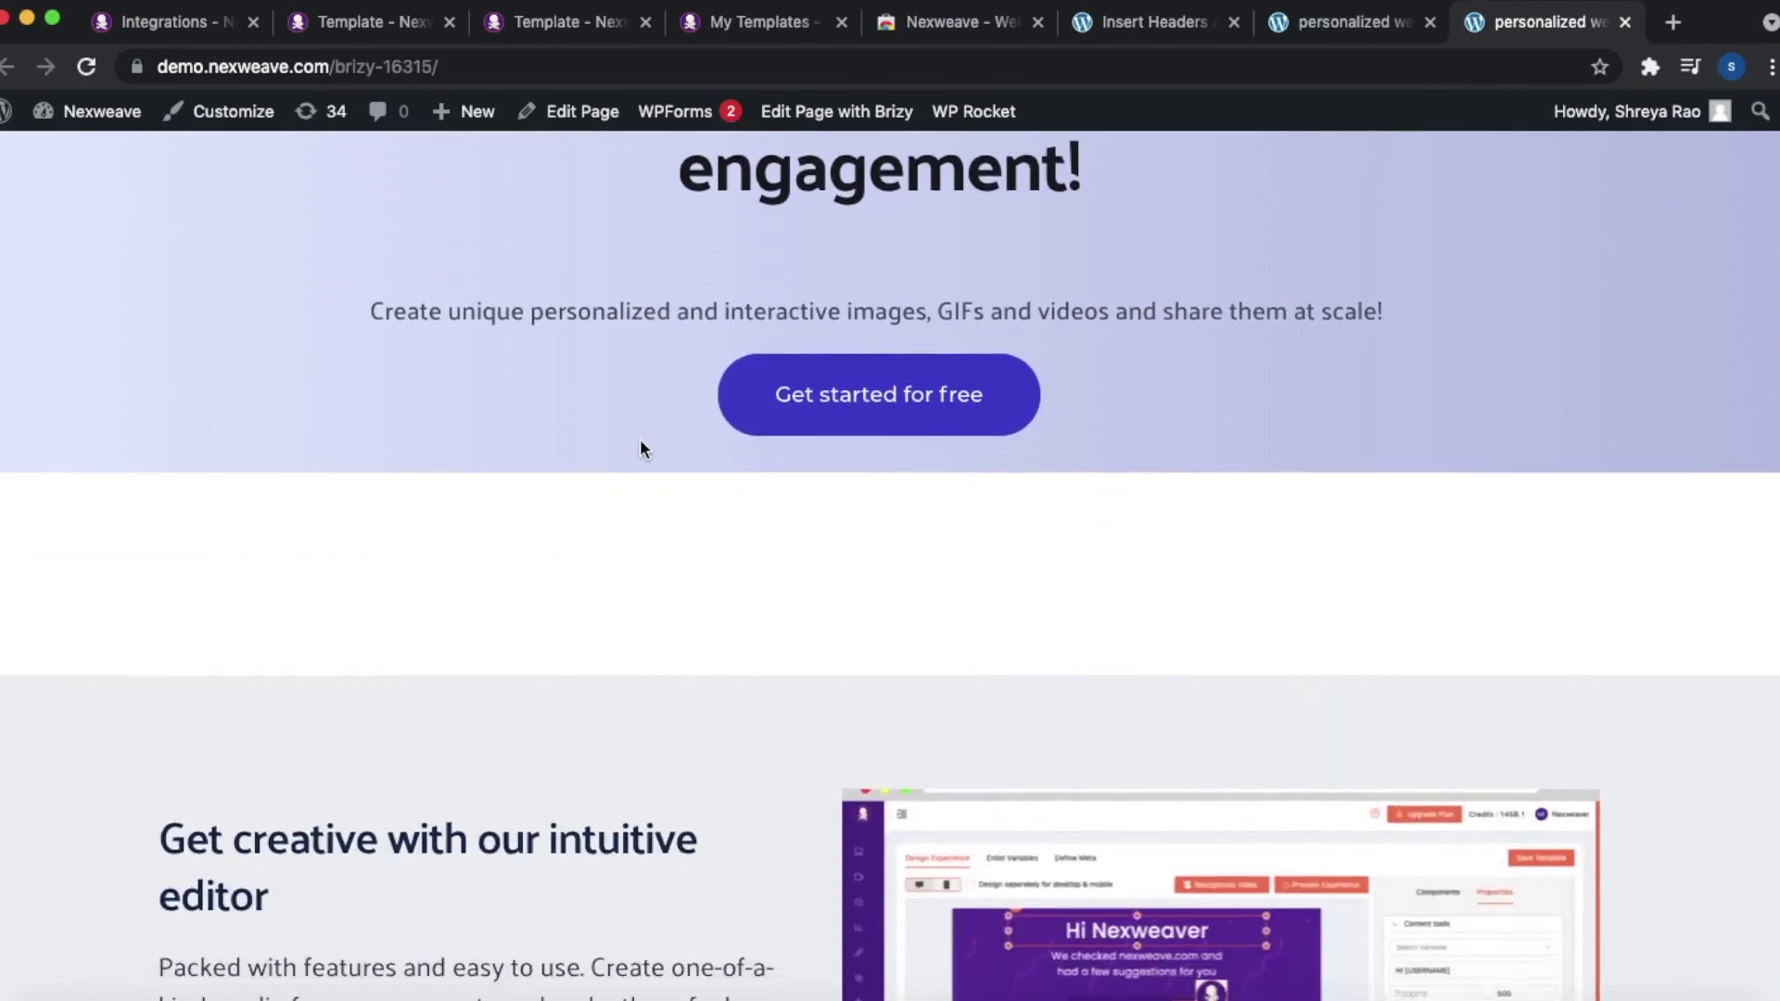
scroll(639, 450, "up", 4)
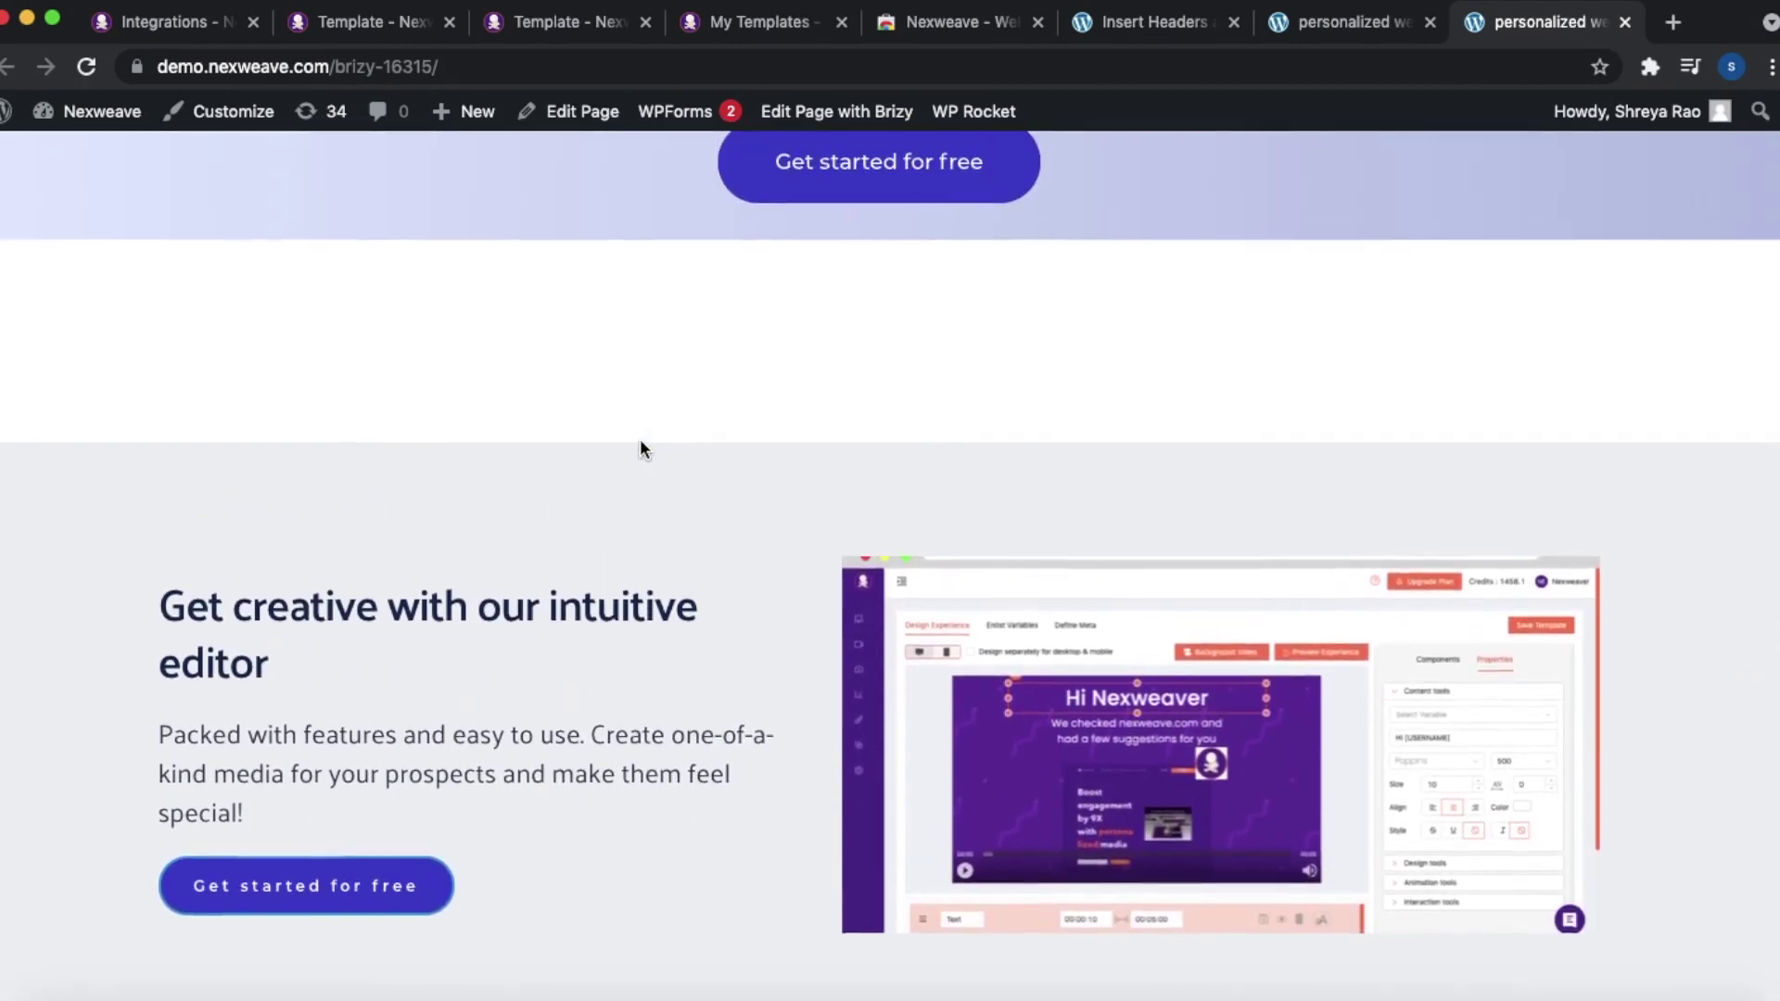
scroll(871, 468, "down", 5)
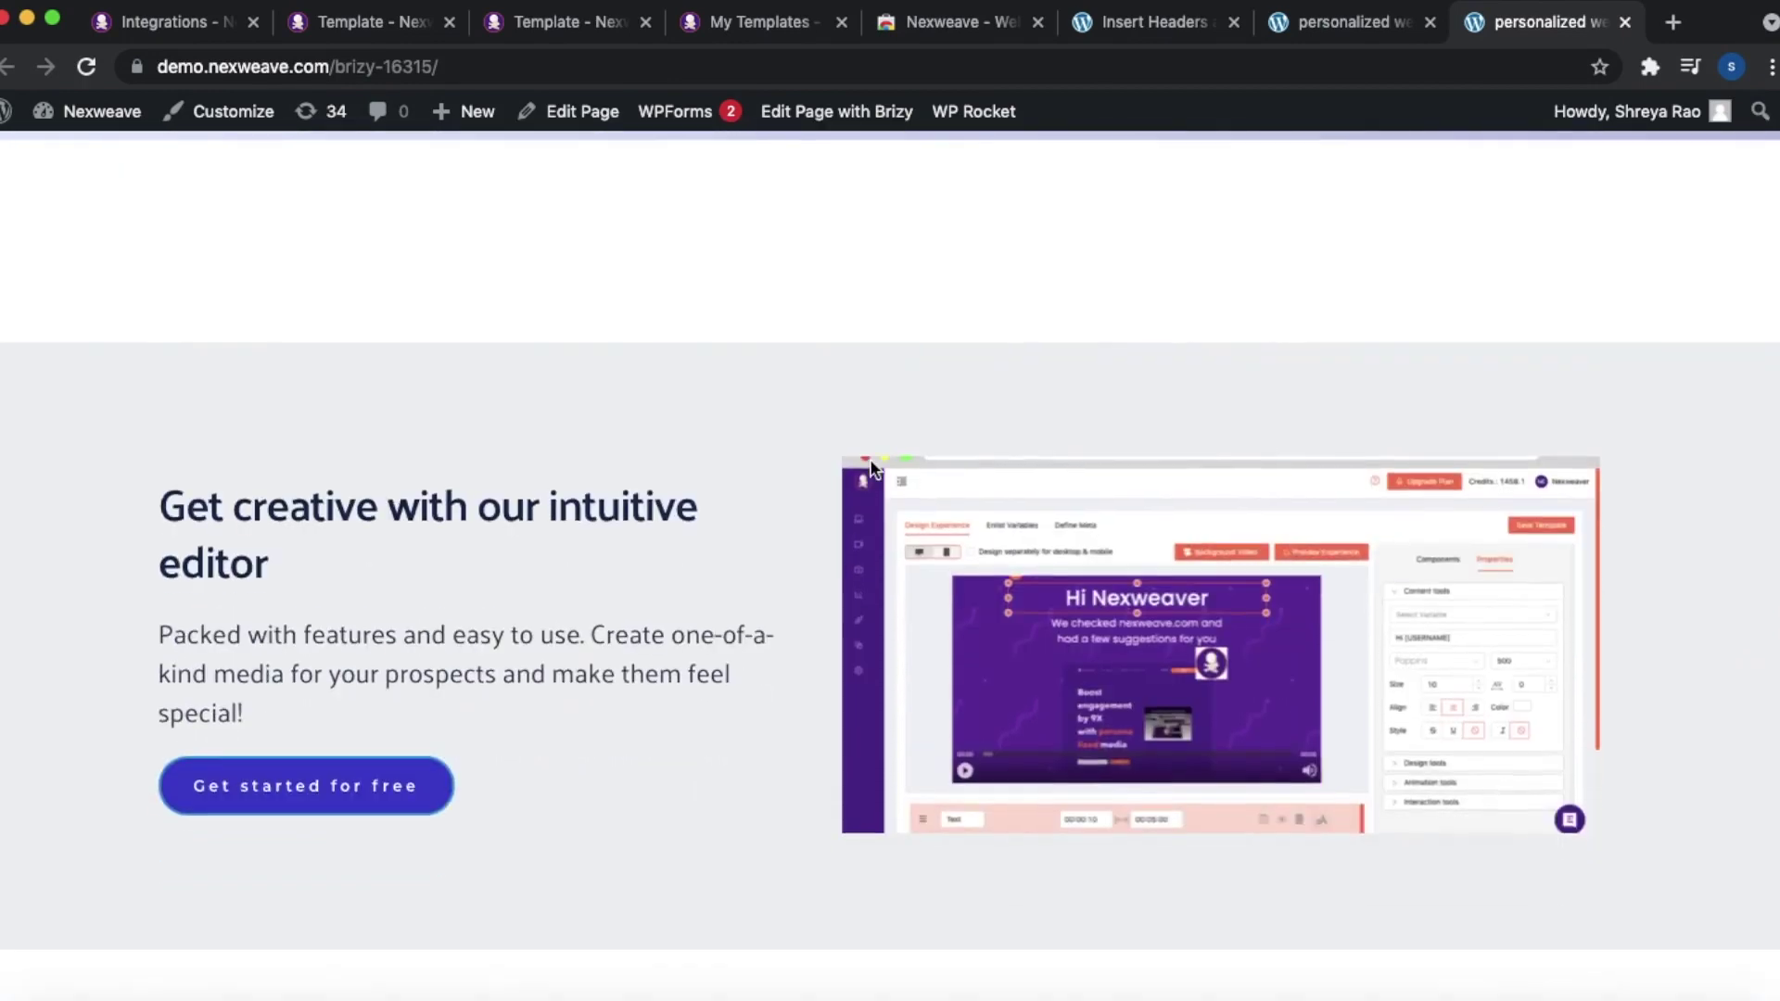
scroll(1076, 486, "down", 12)
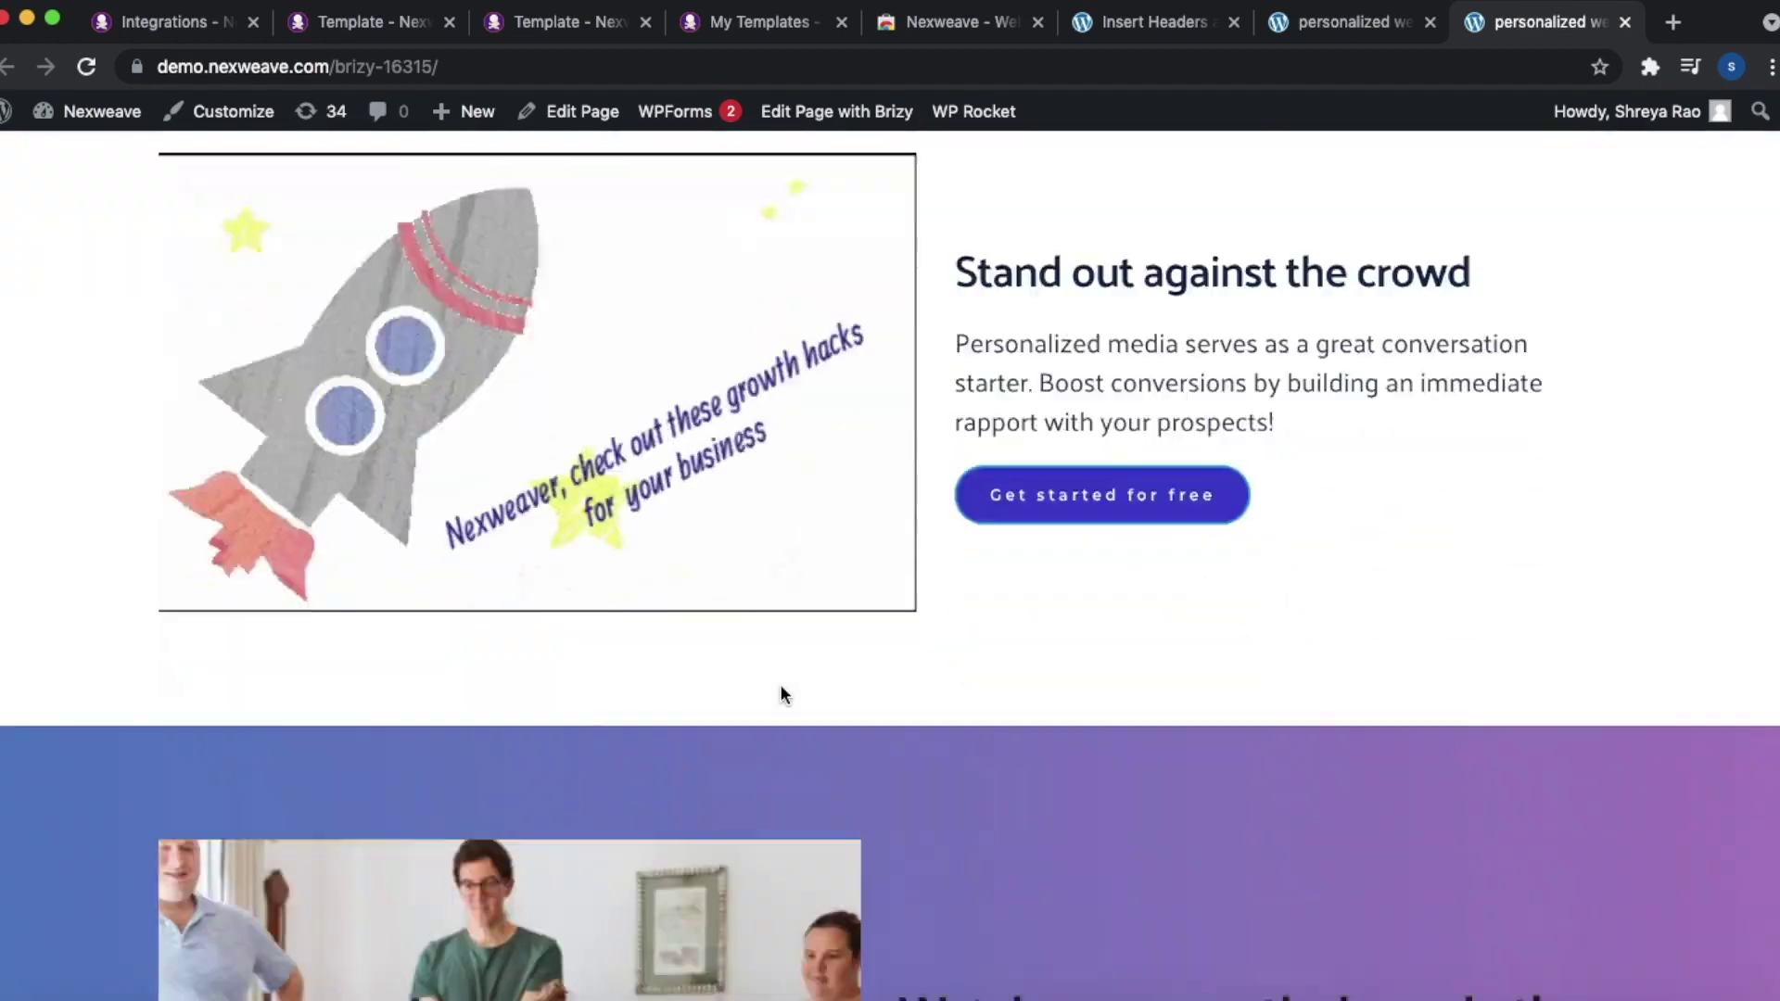
scroll(706, 701, "up", 15)
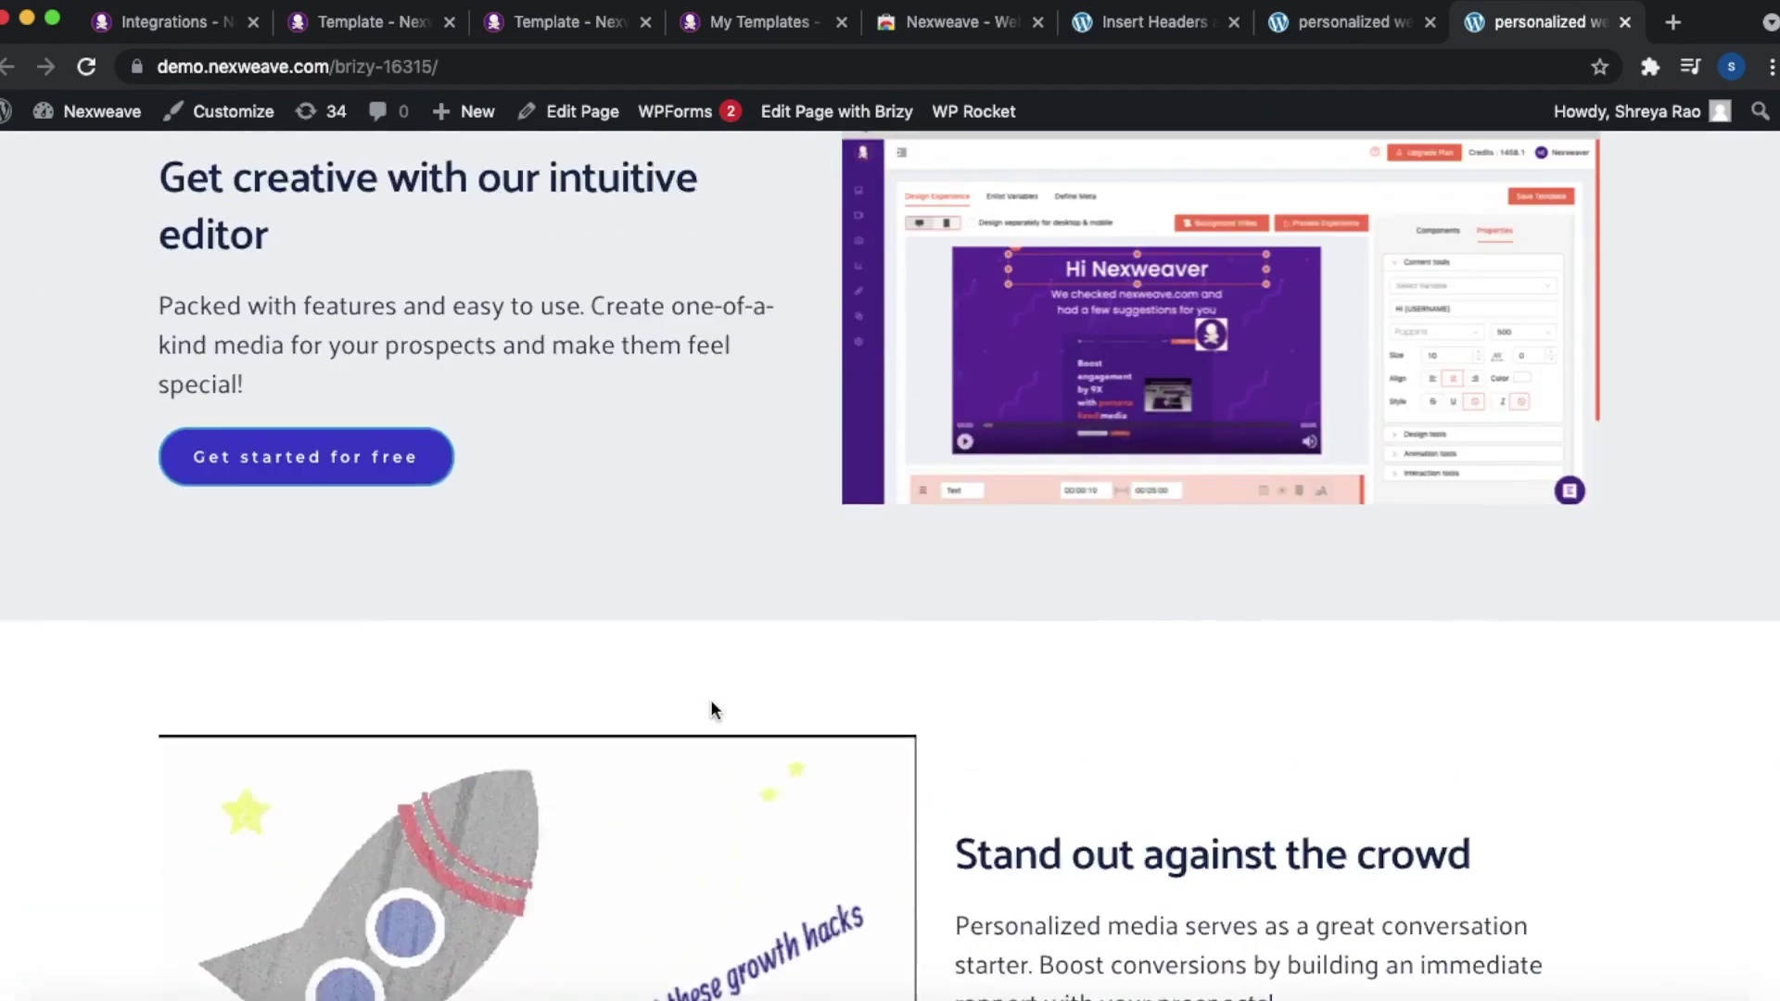
scroll(711, 699, "up", 5)
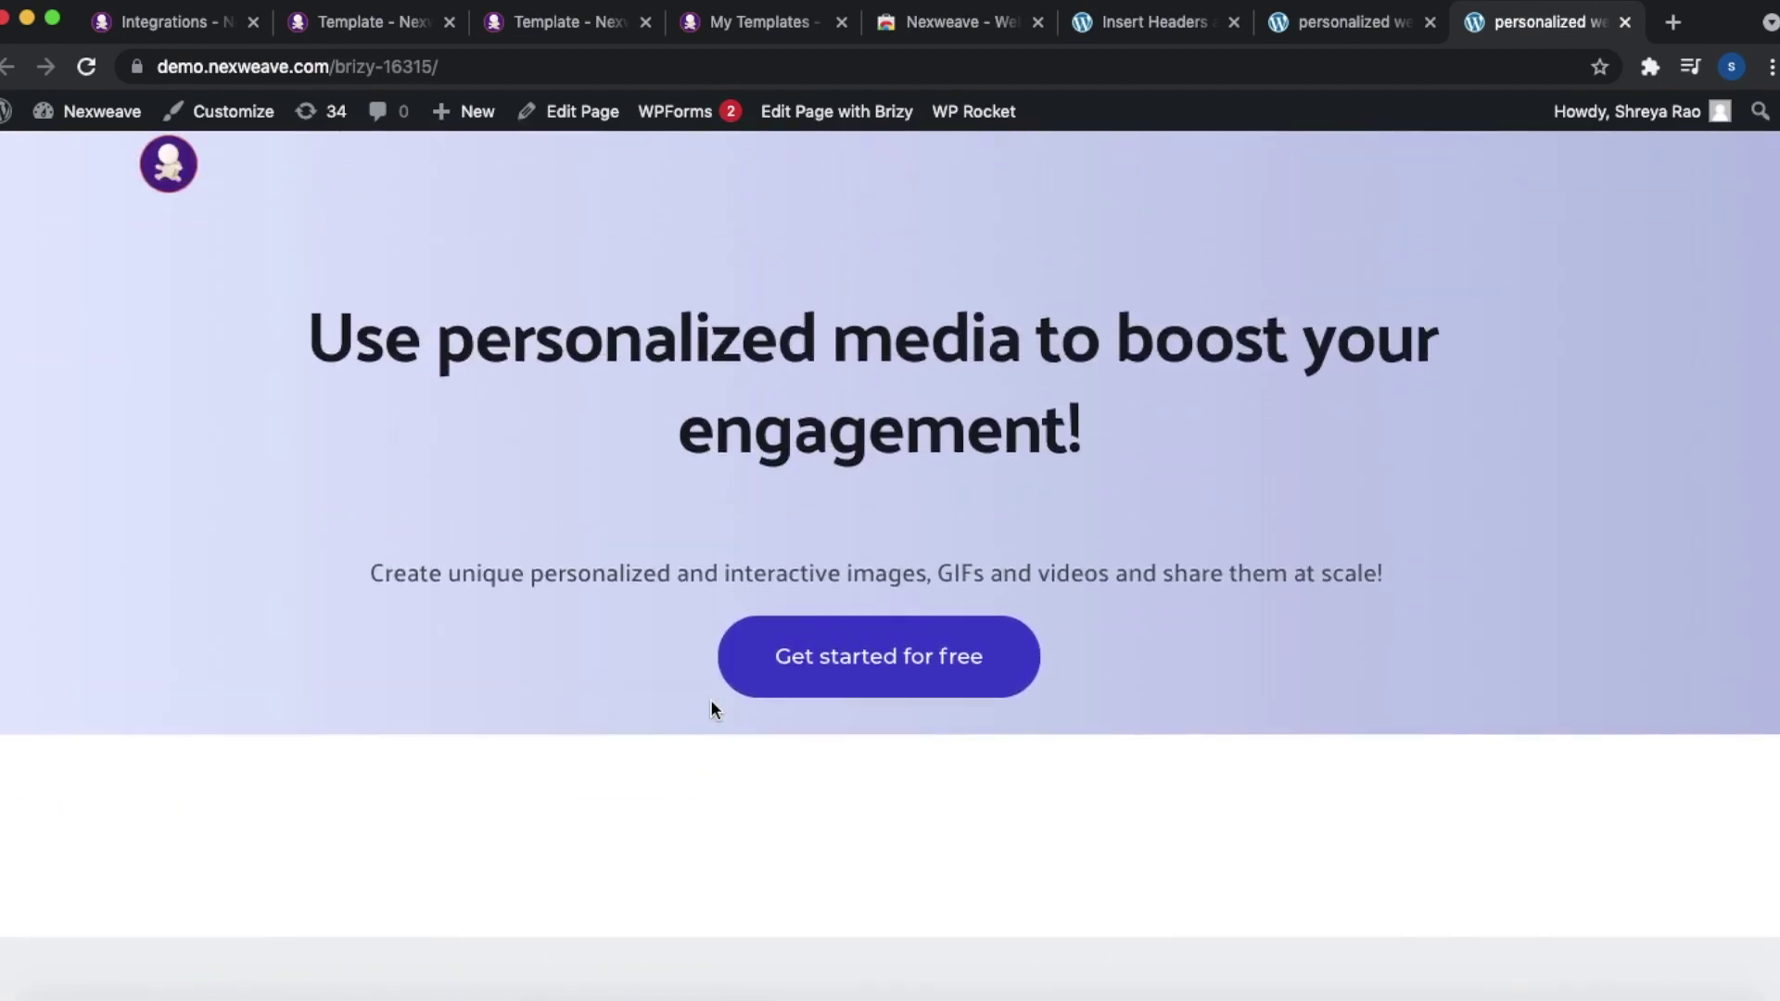
scroll(710, 649, "up", 1)
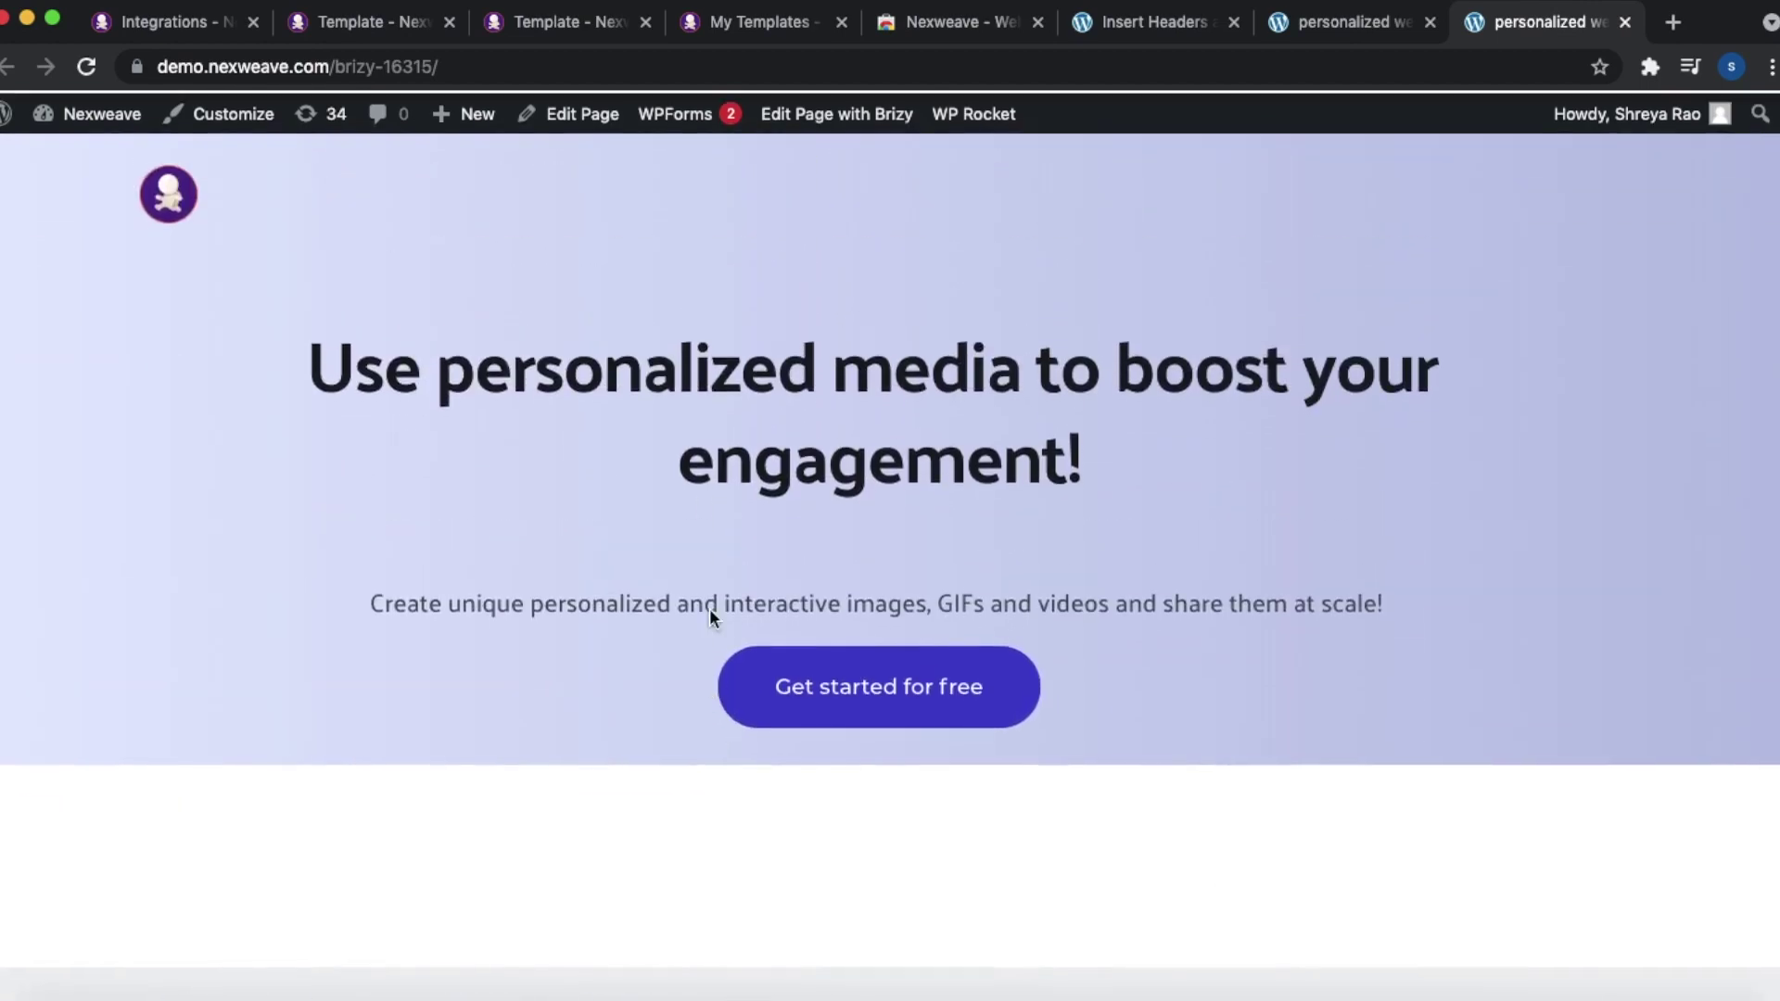
- Switch to the Nexweave app's My Templates page and open the "Website explainer_plugin demo" video template for use
left_click(197, 33)
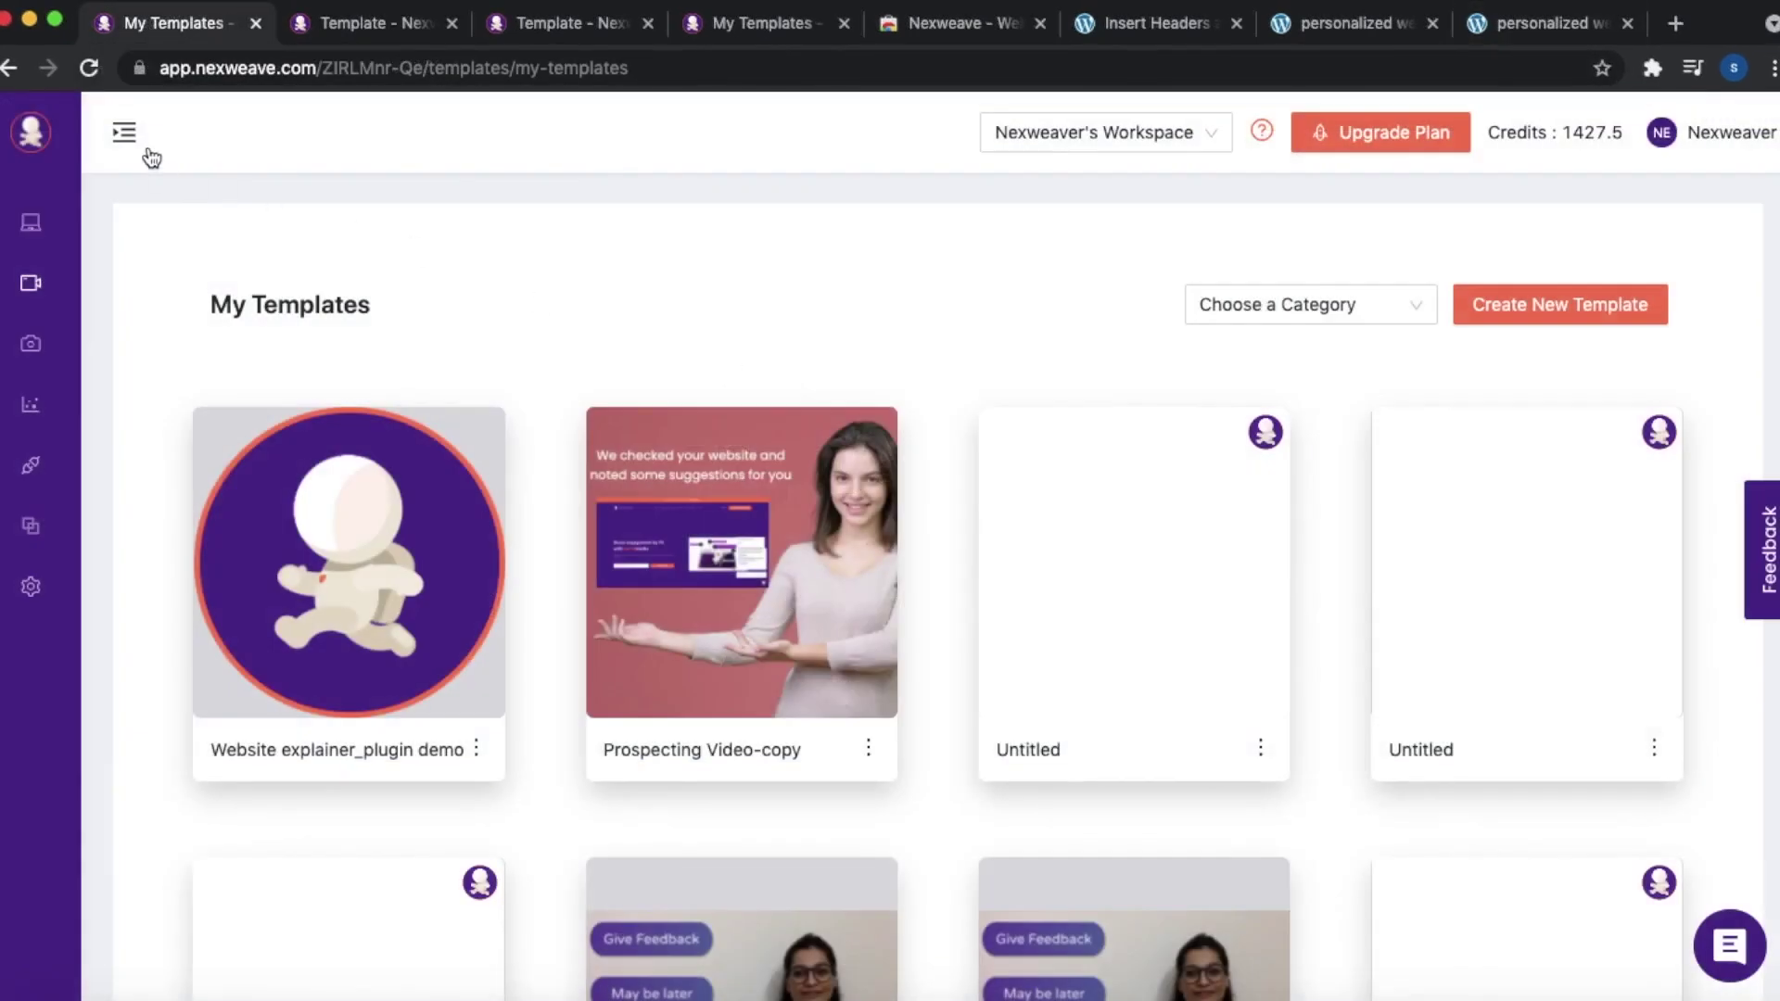
left_click(125, 133)
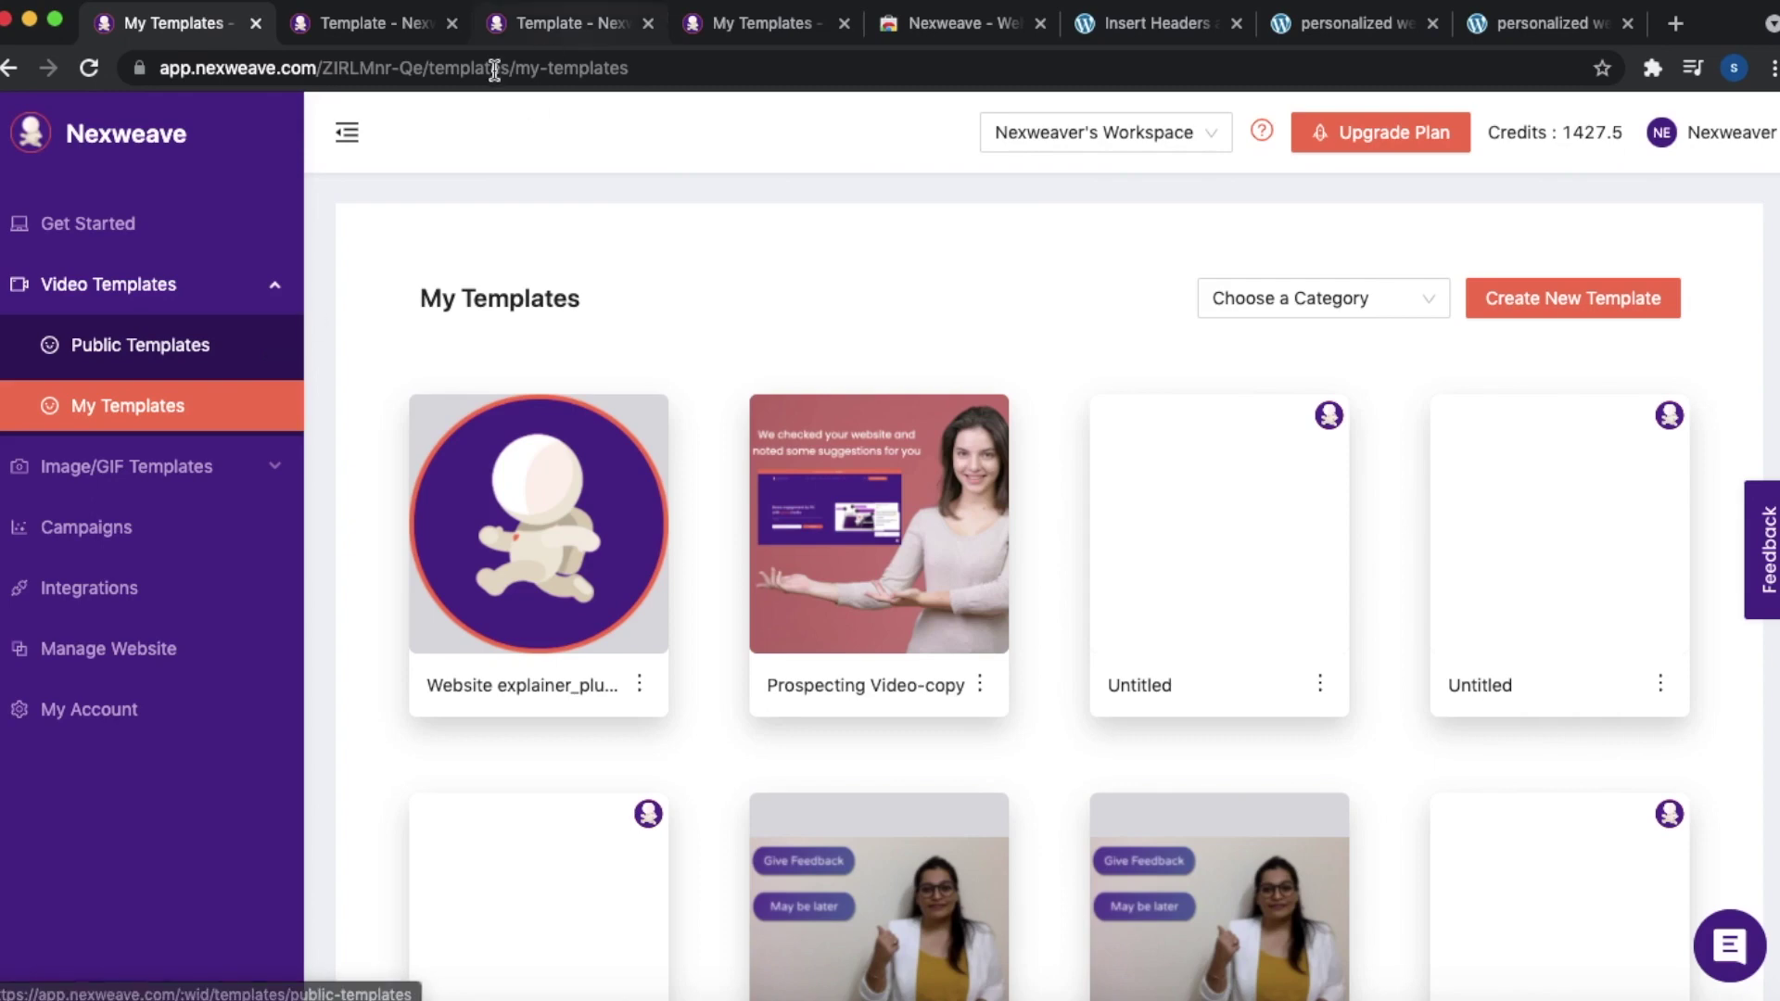
left_click(345, 135)
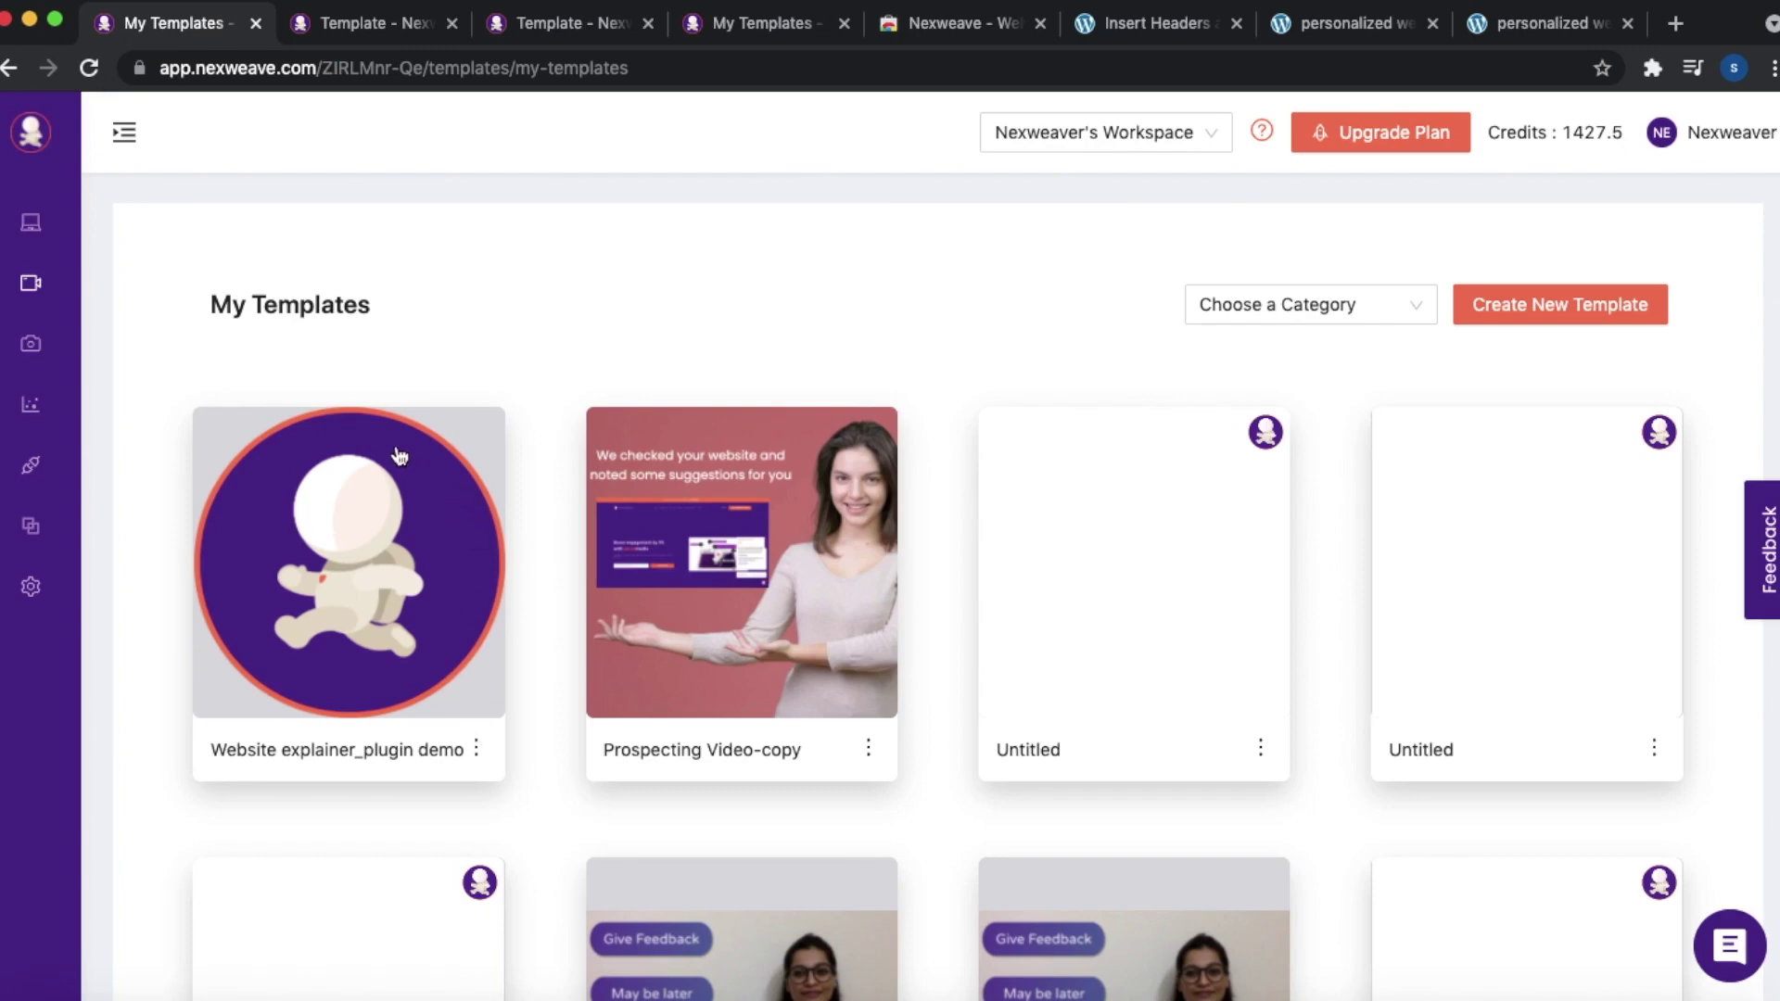
left_click(478, 751)
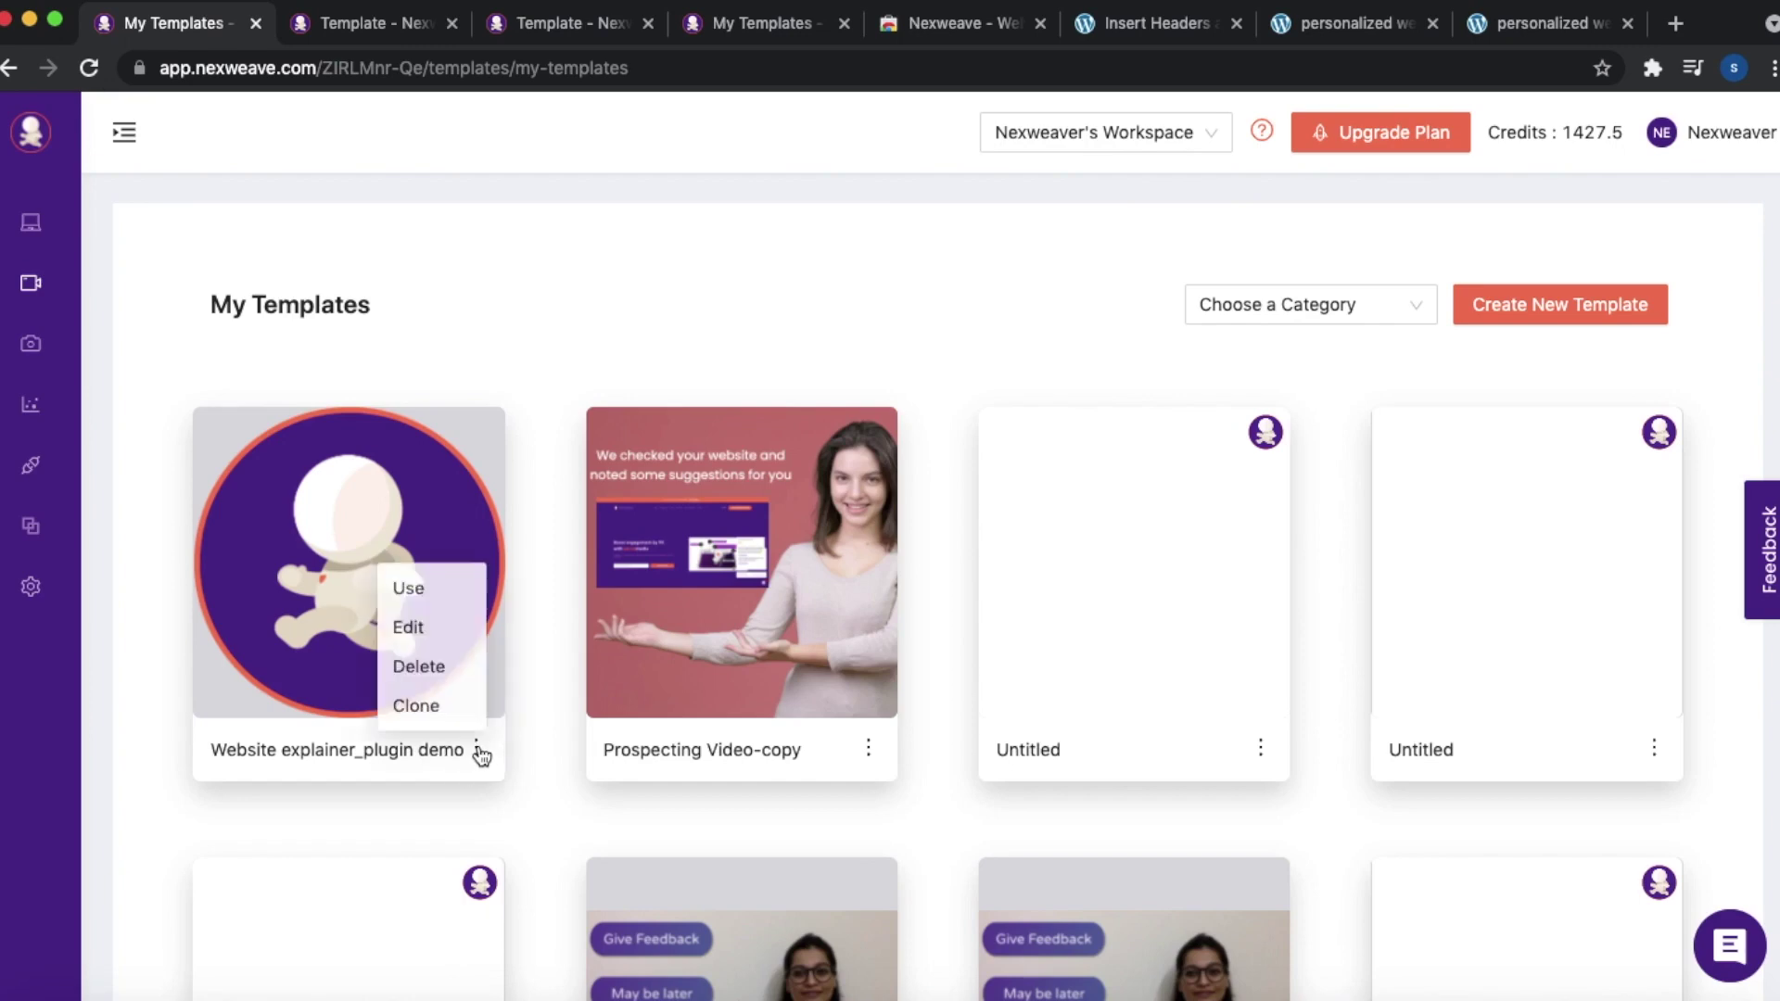
left_click(413, 591)
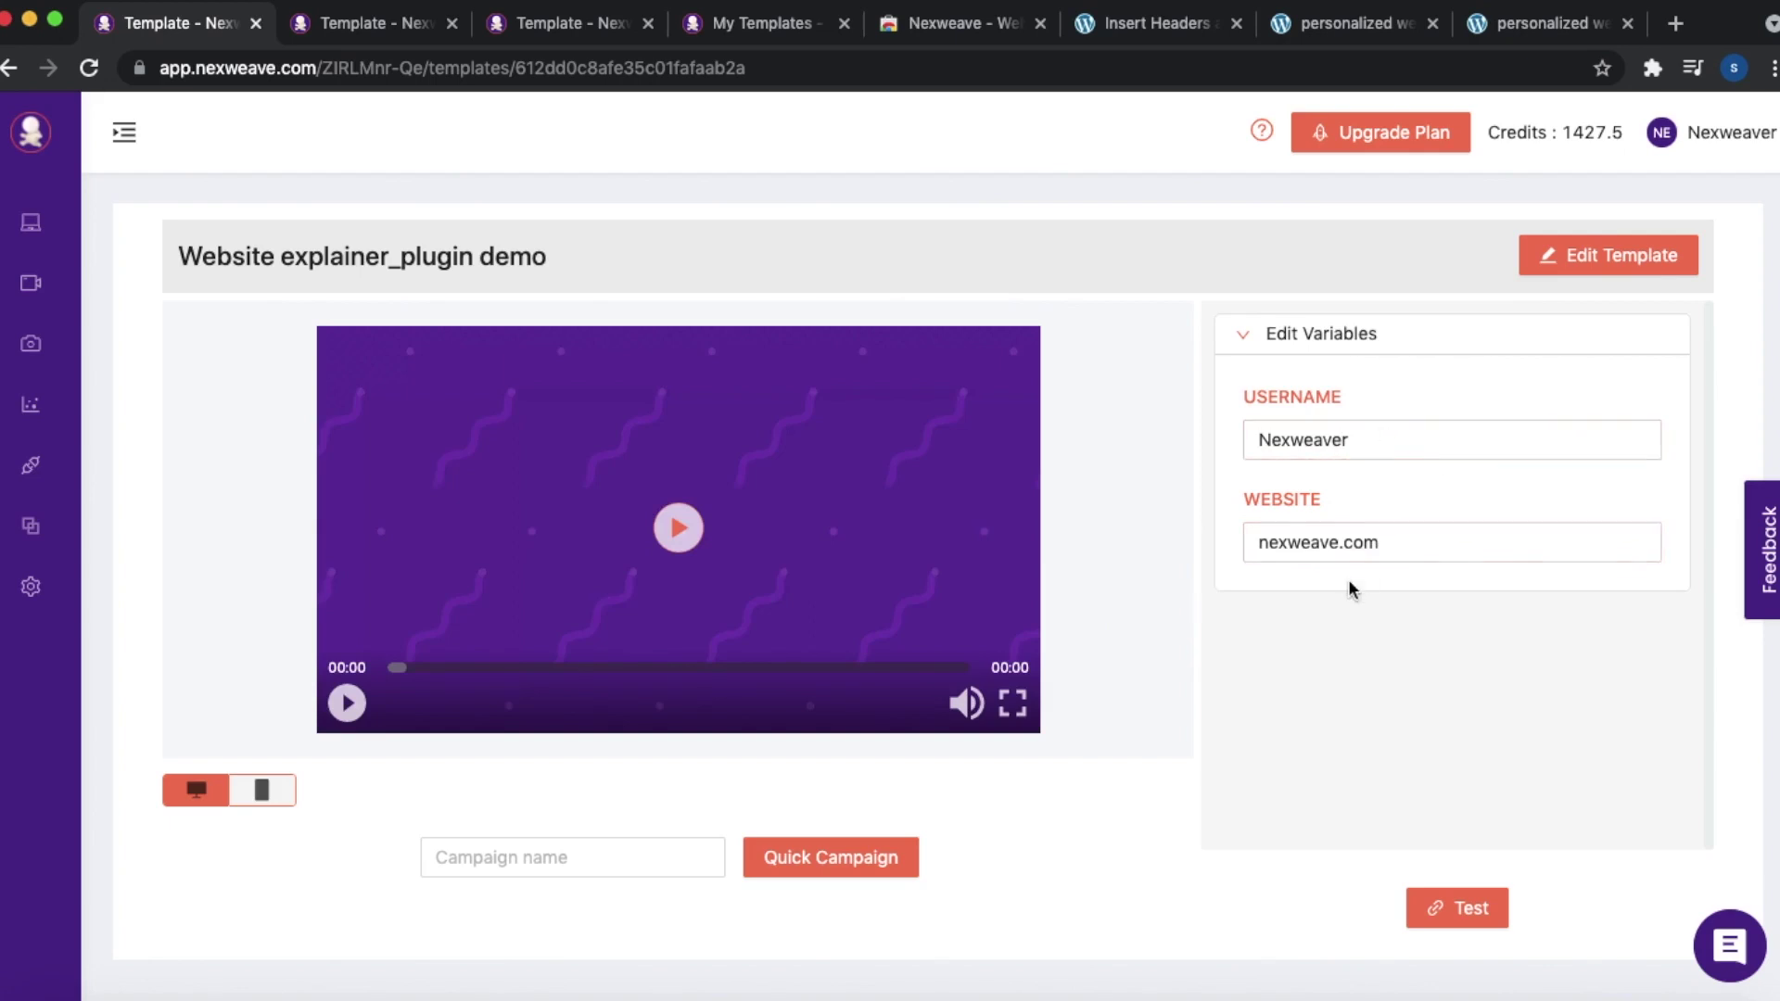
- Create a quick campaign named "Website personalisation video 1" from the video template
scroll(1078, 760, "down", 2)
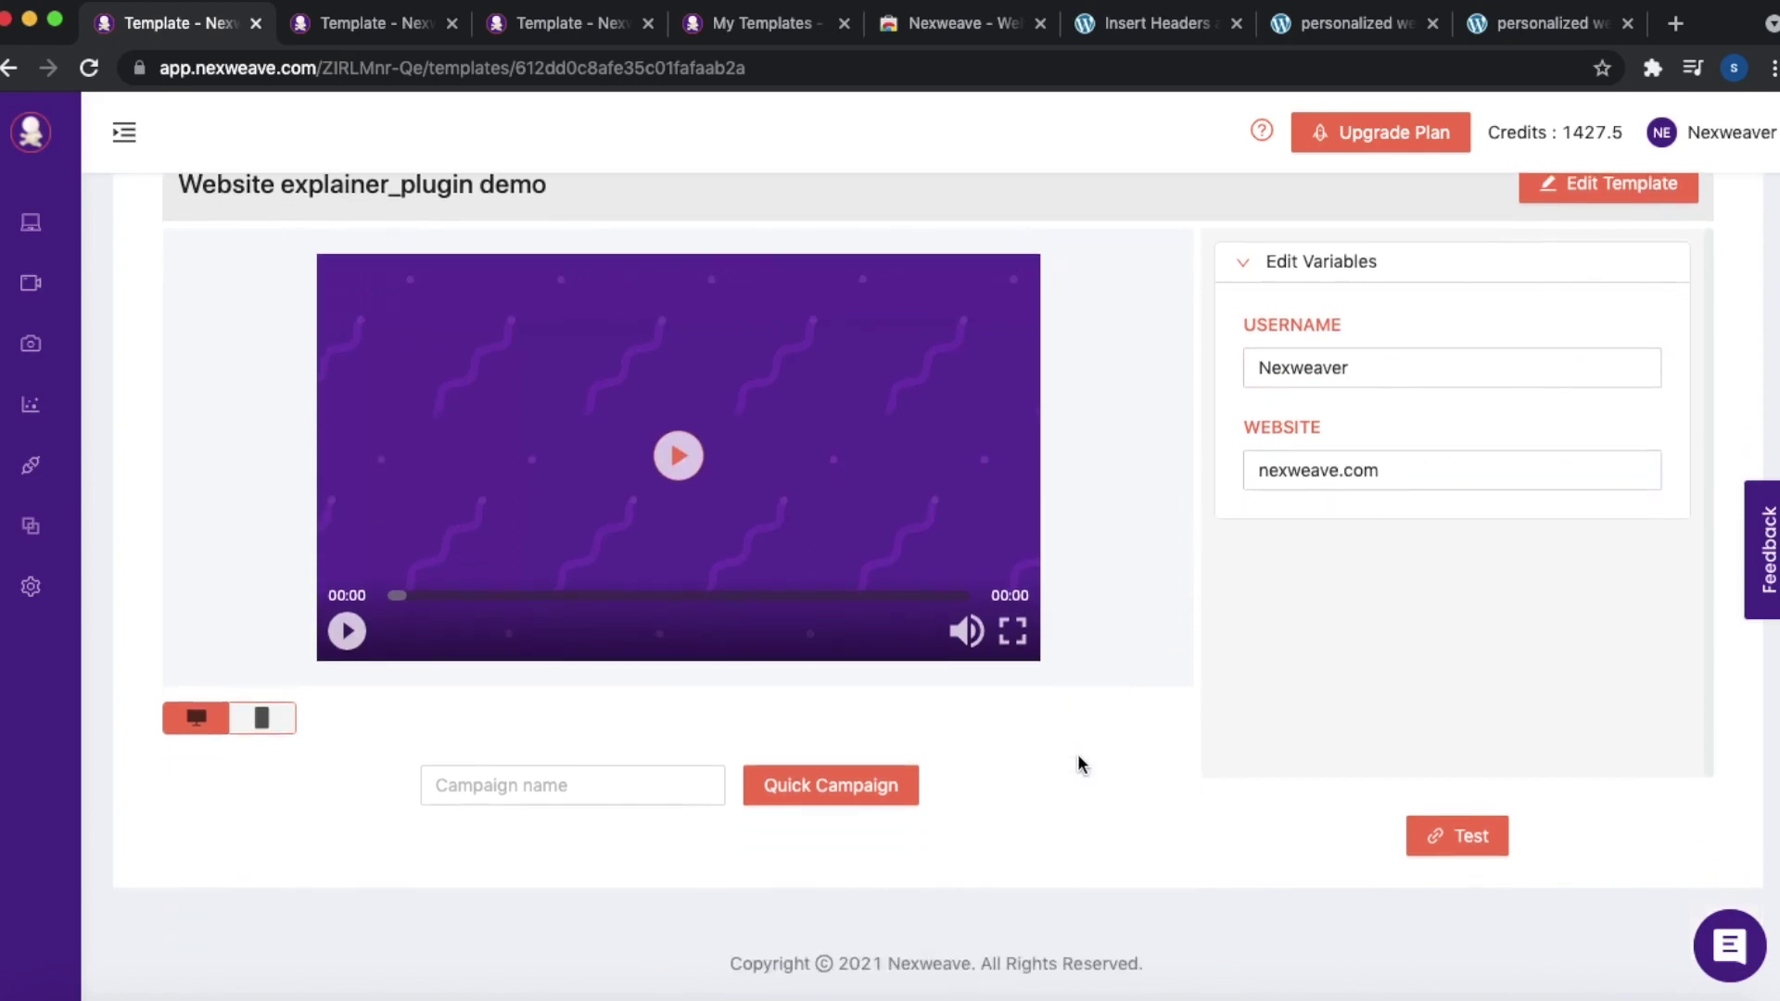
left_click(609, 789)
type("Website personalisation video 1")
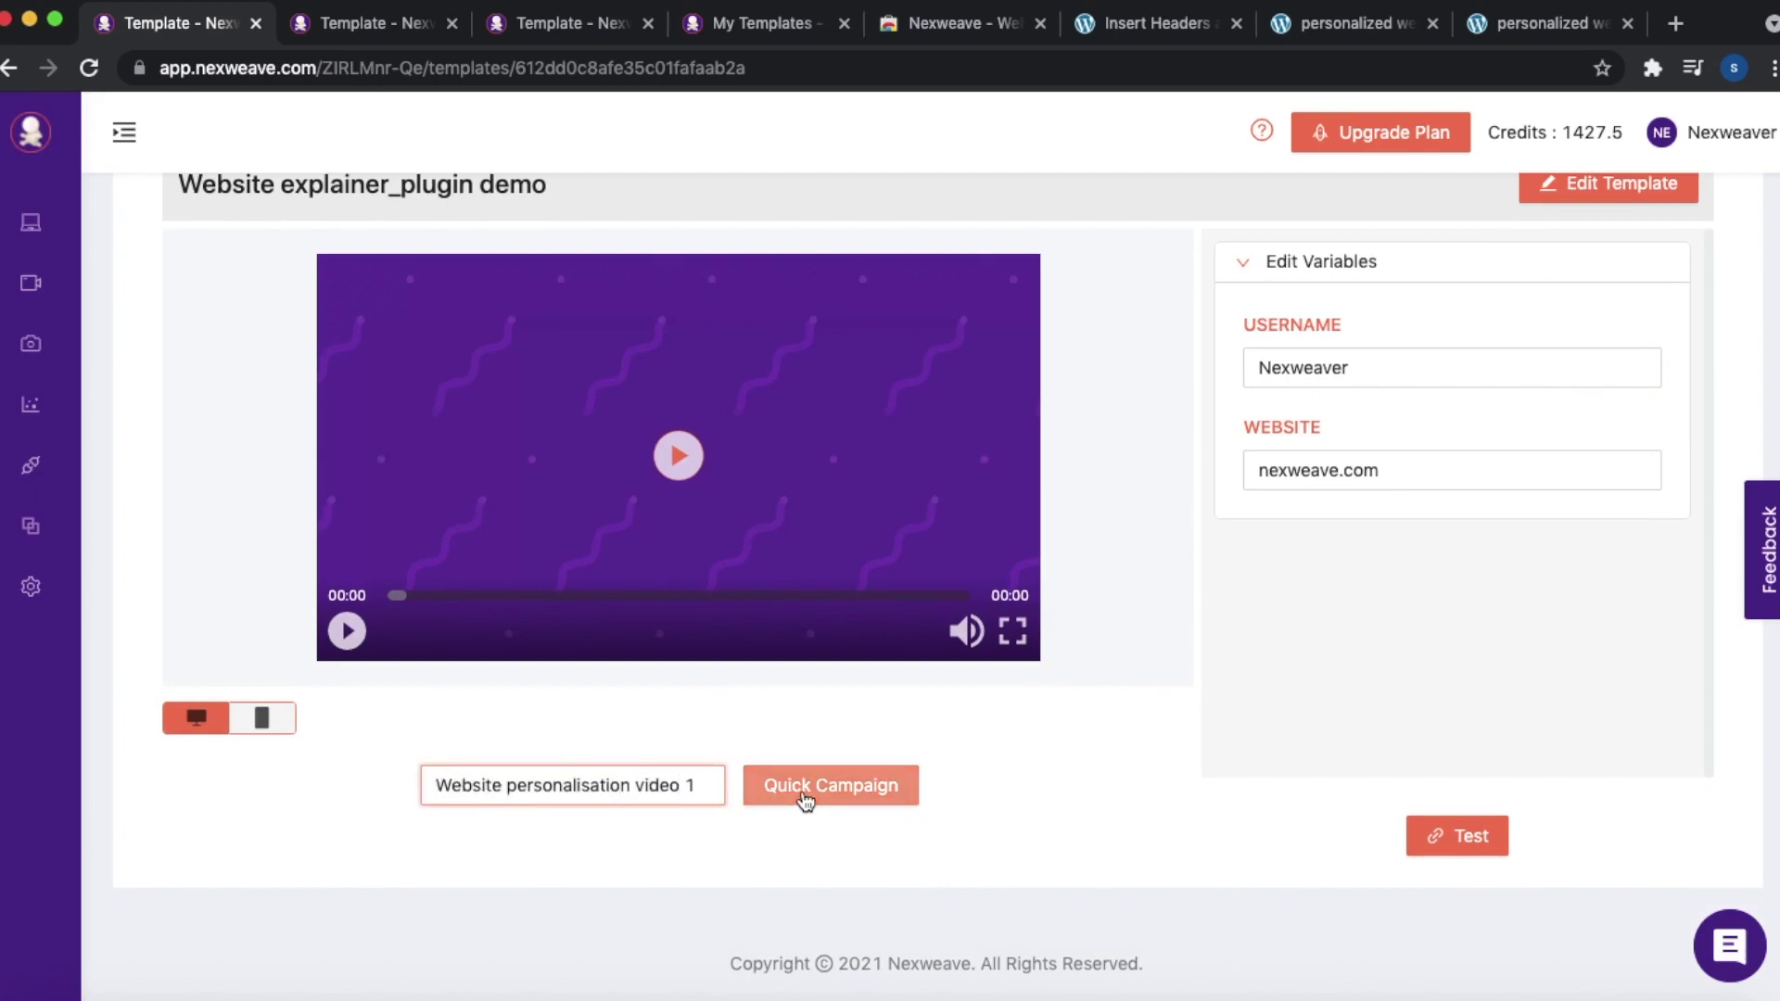
left_click(804, 797)
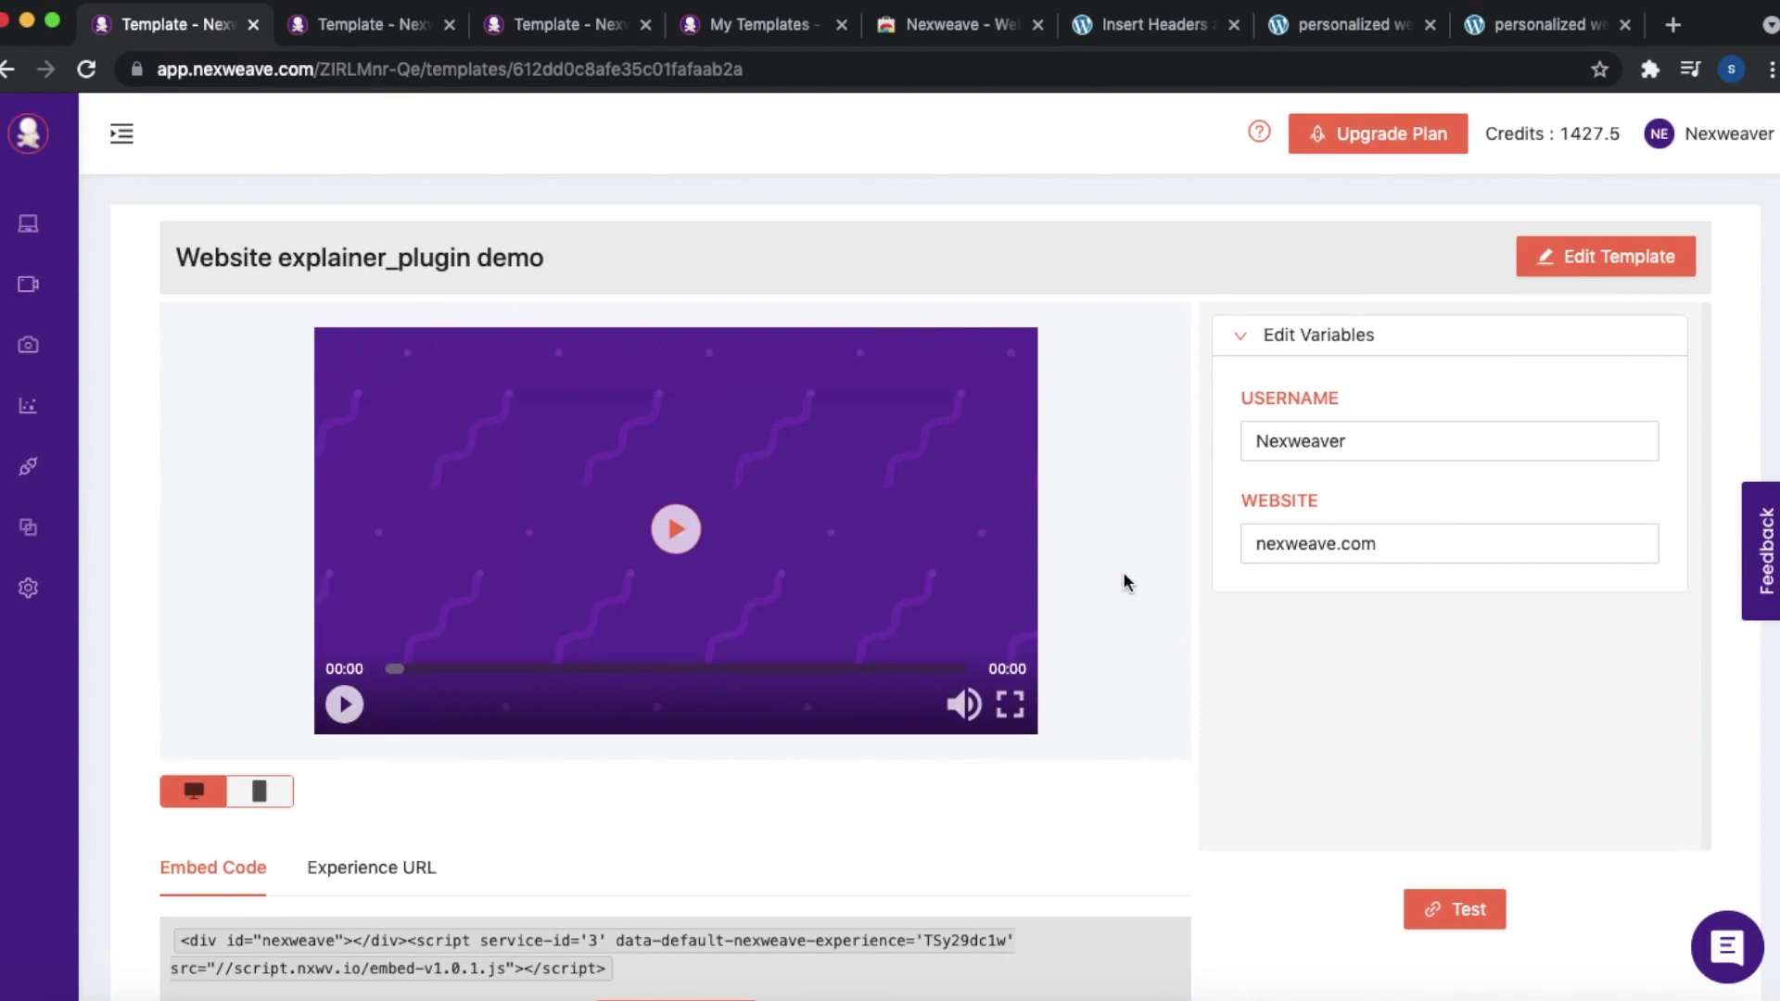
- Create a quick campaign named "website personalization image 1" from the "Let's collaborate_book" image template
left_click(382, 25)
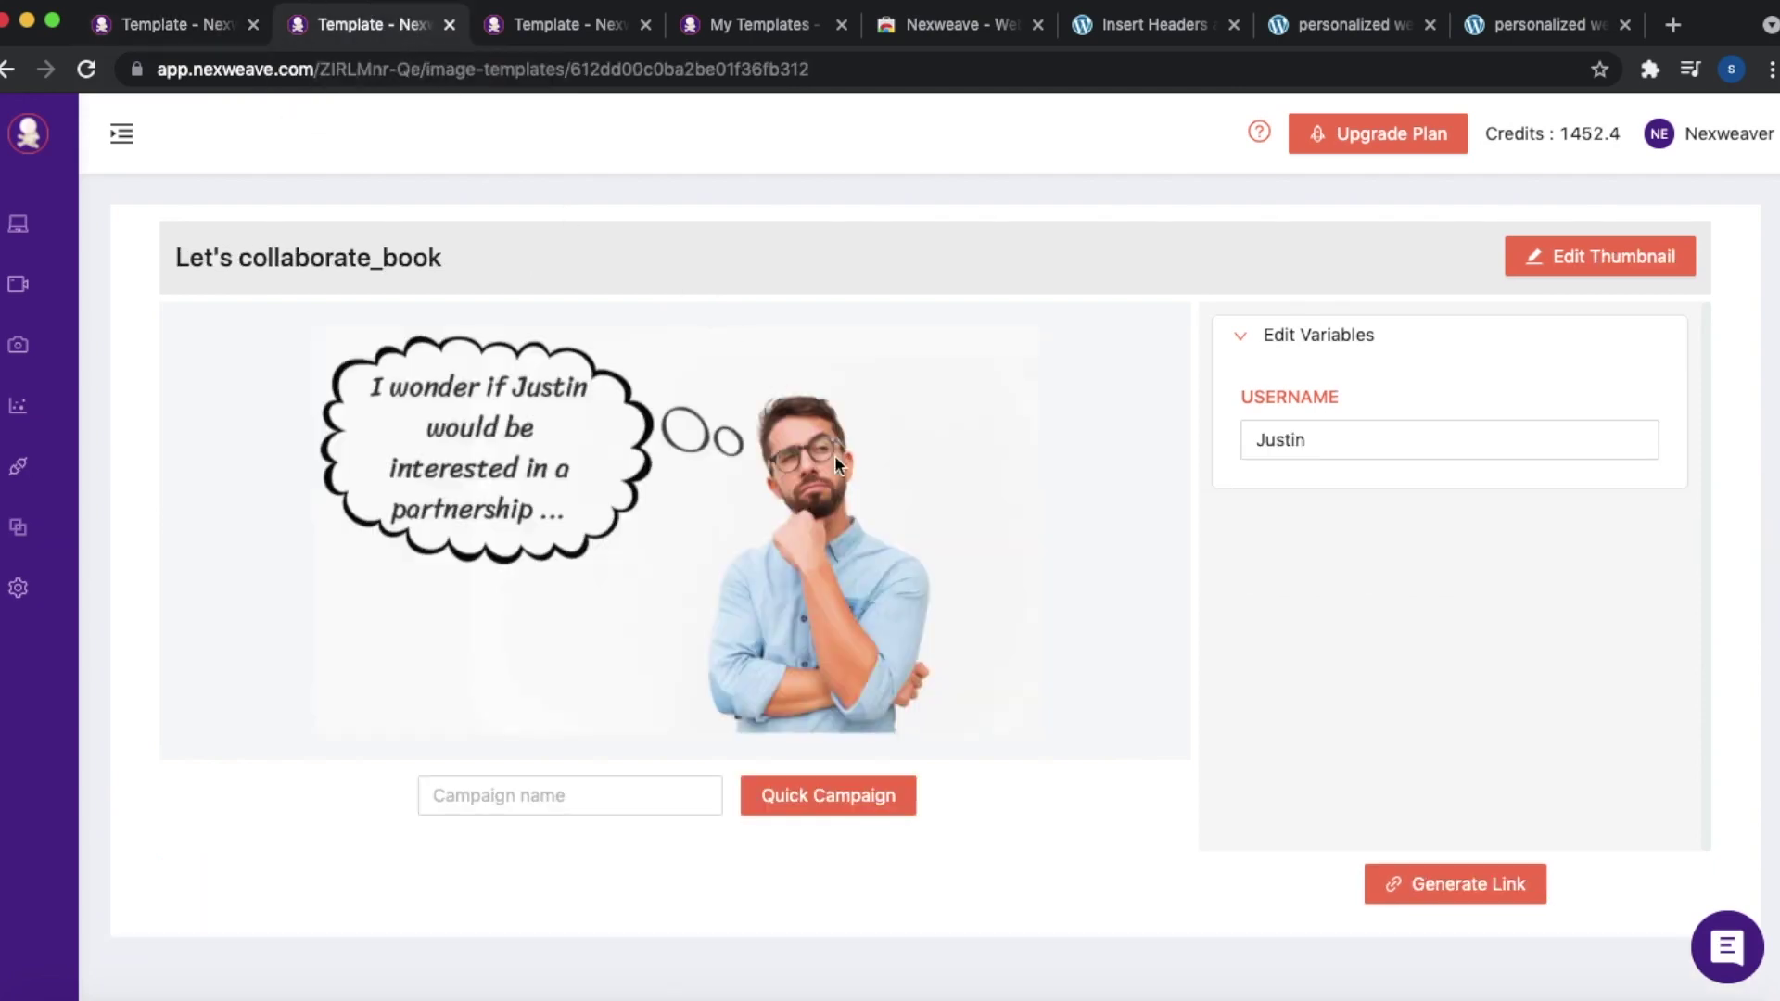
left_click(652, 798)
type("website personalization image 1")
left_click(803, 806)
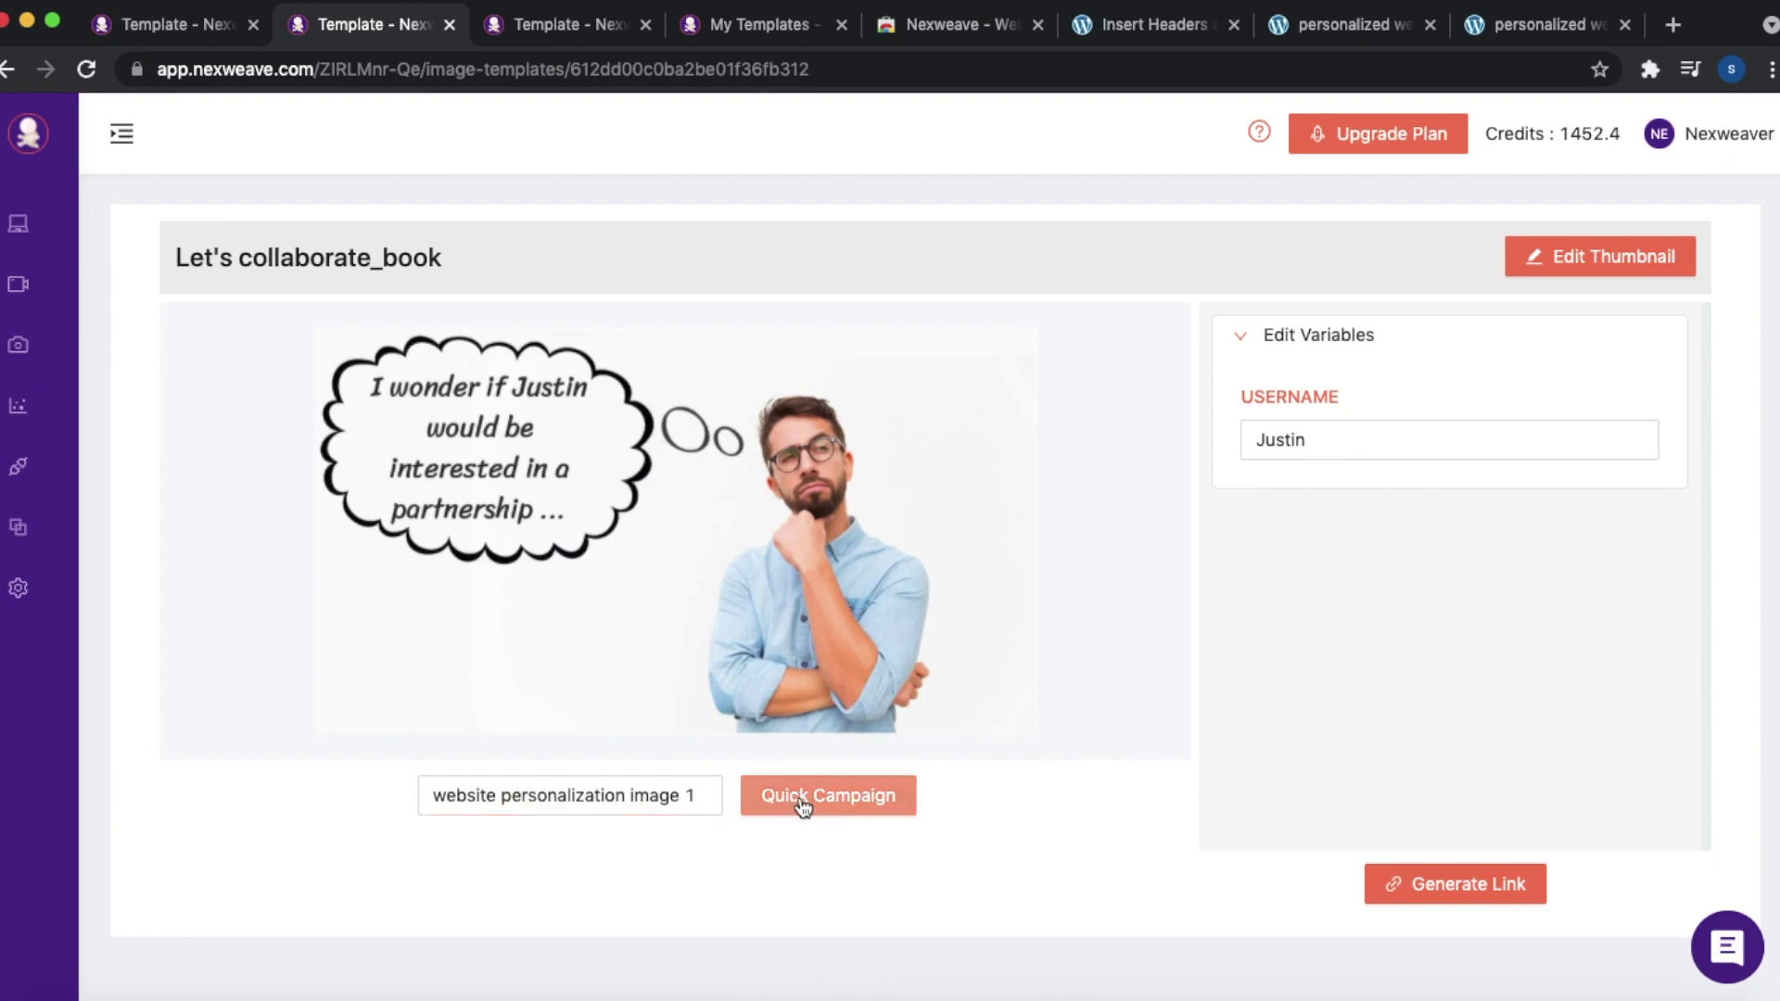
- Create a quick campaign named "website personalization image 1" from the "Easy to use editor" image template
key("ctrl+Tab")
left_click(588, 794)
type("website per")
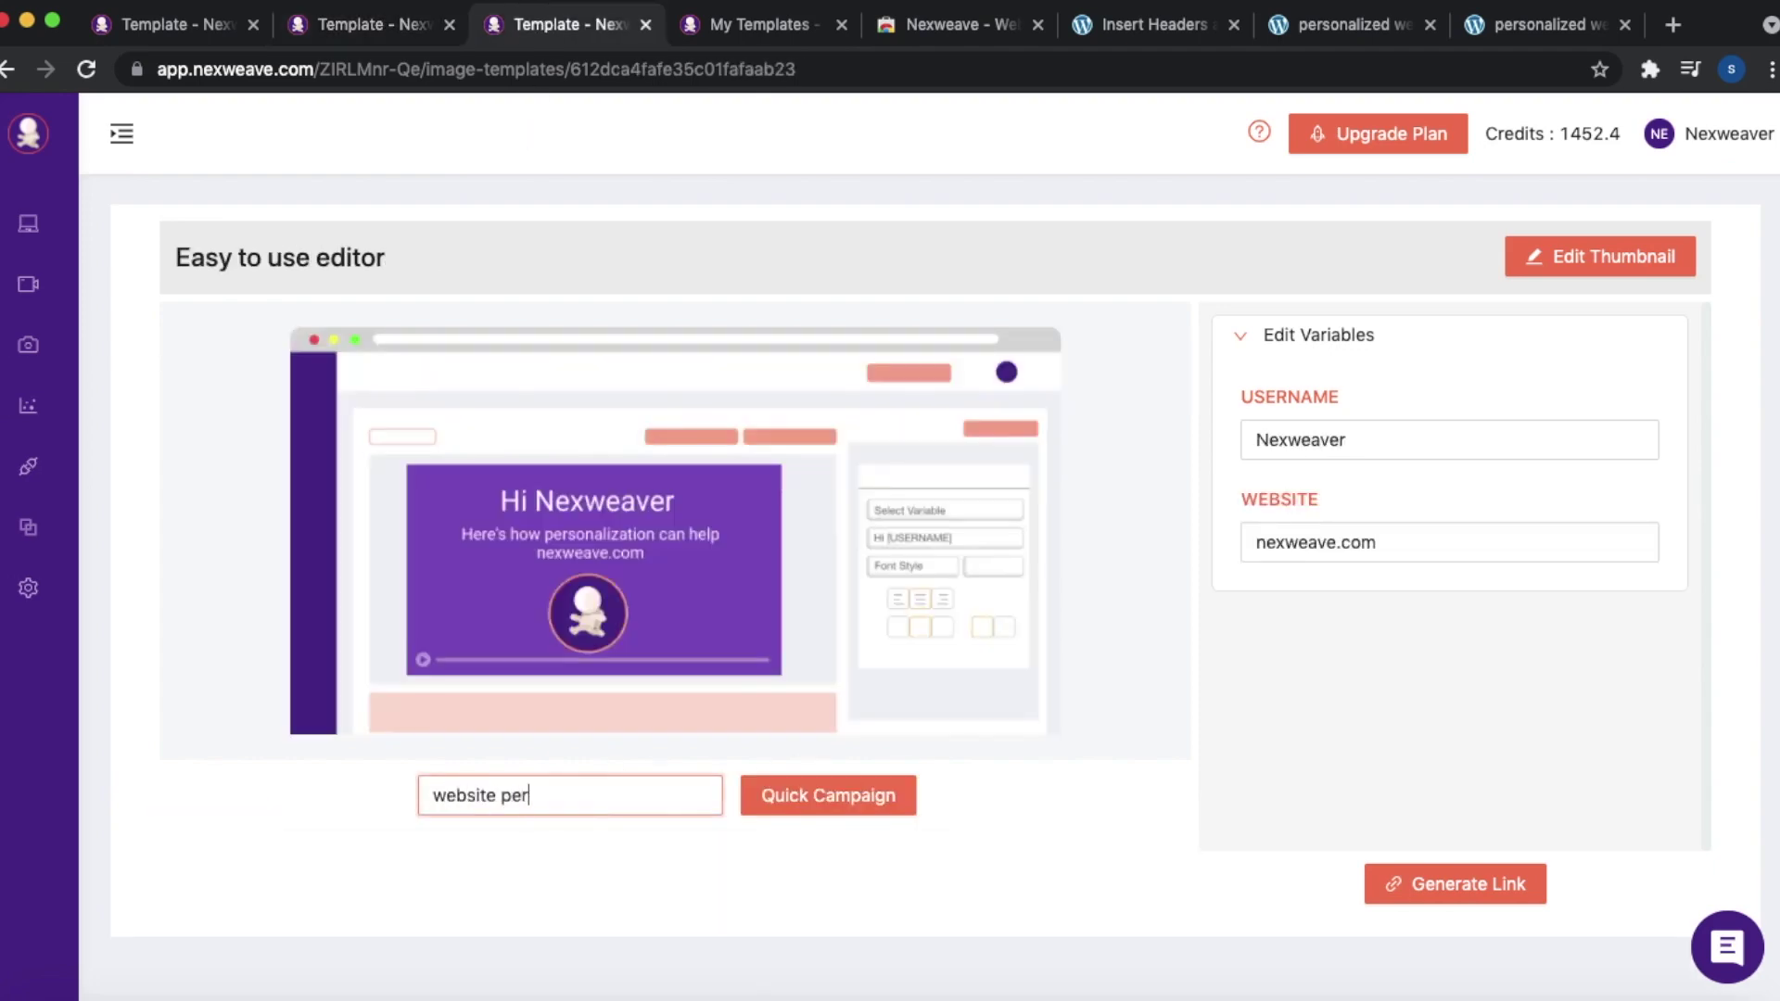
type("sonalization image 1")
left_click(765, 809)
- Open the "Skyrocket Your Growth with Nexweave" image template and create a quick campaign named "website personalization image 3"
key("ctrl+Tab")
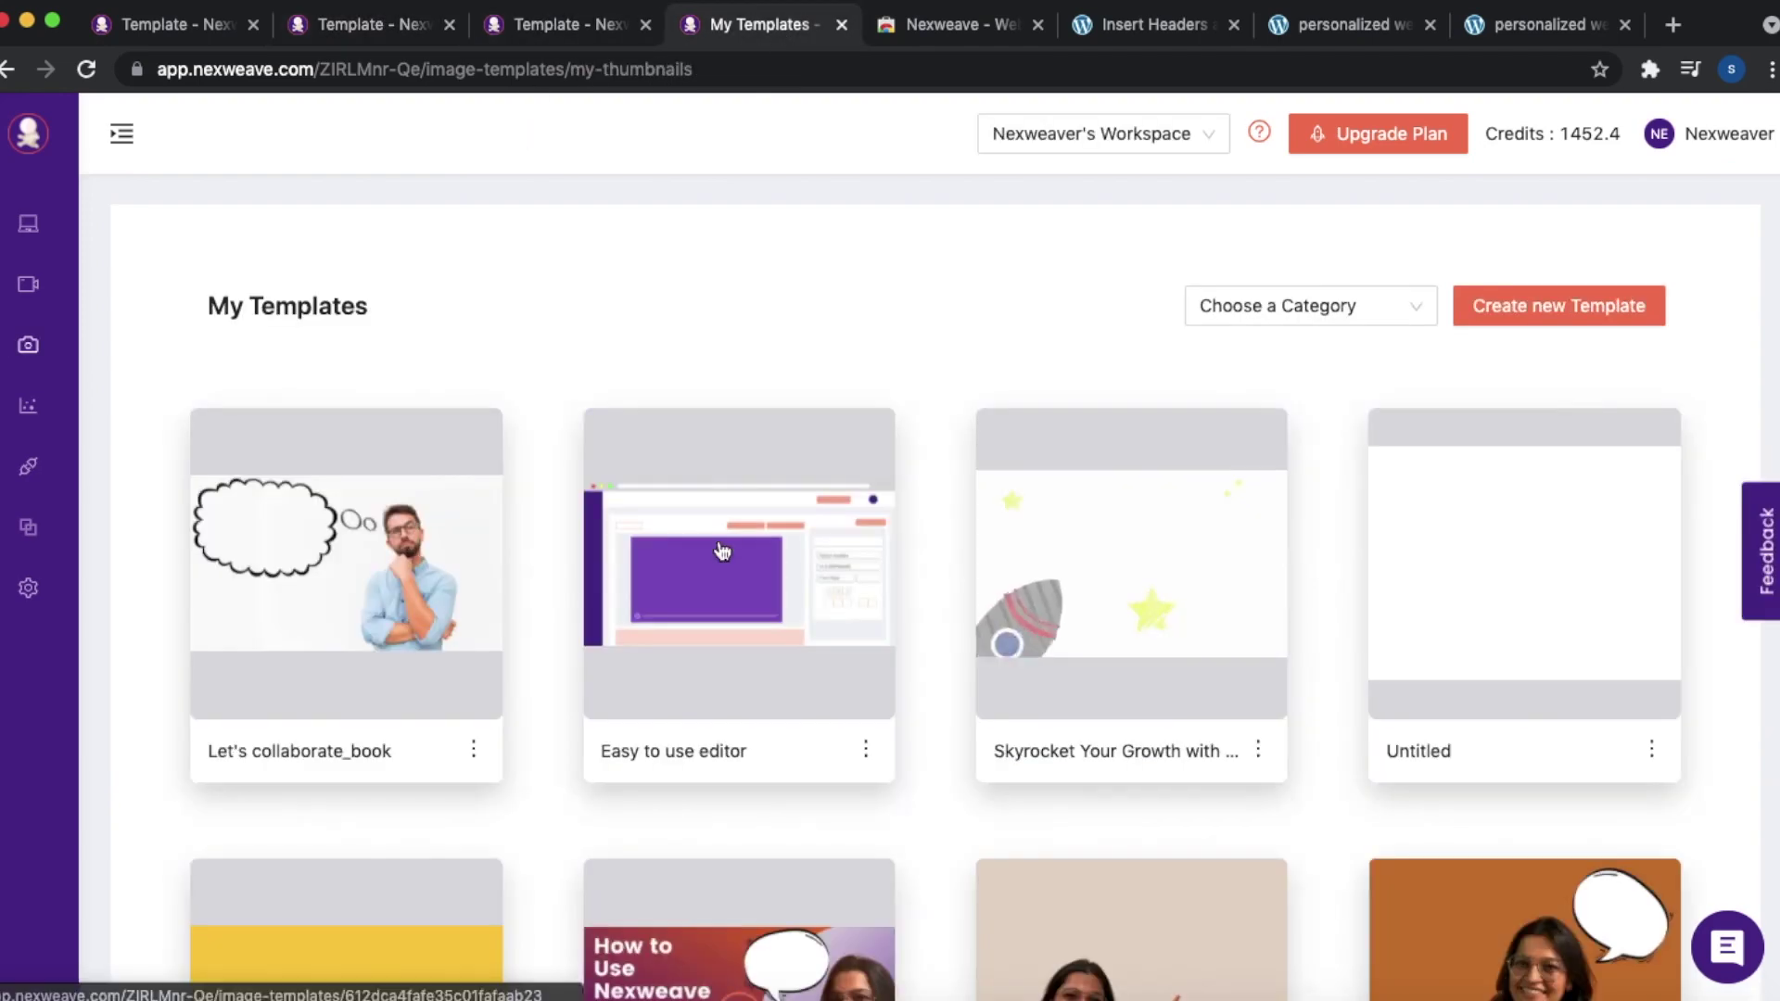
left_click(1113, 697)
left_click(671, 784)
type("web")
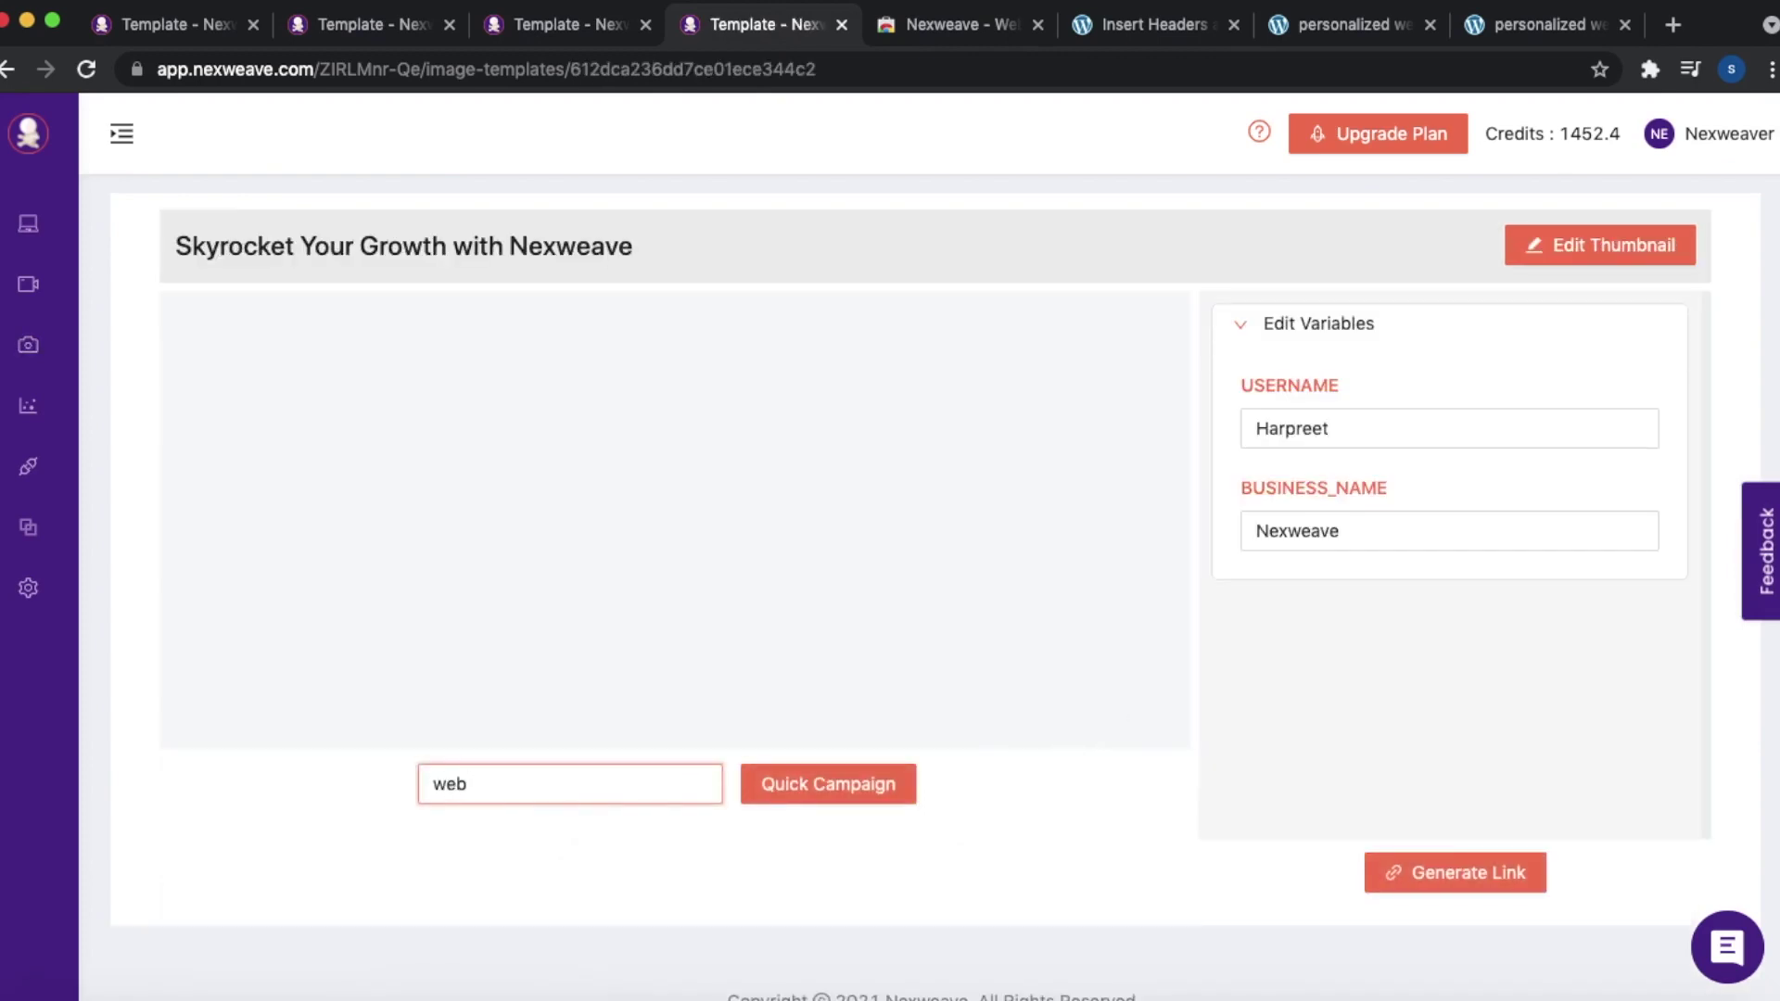
type("site personalization image 3")
left_click(863, 796)
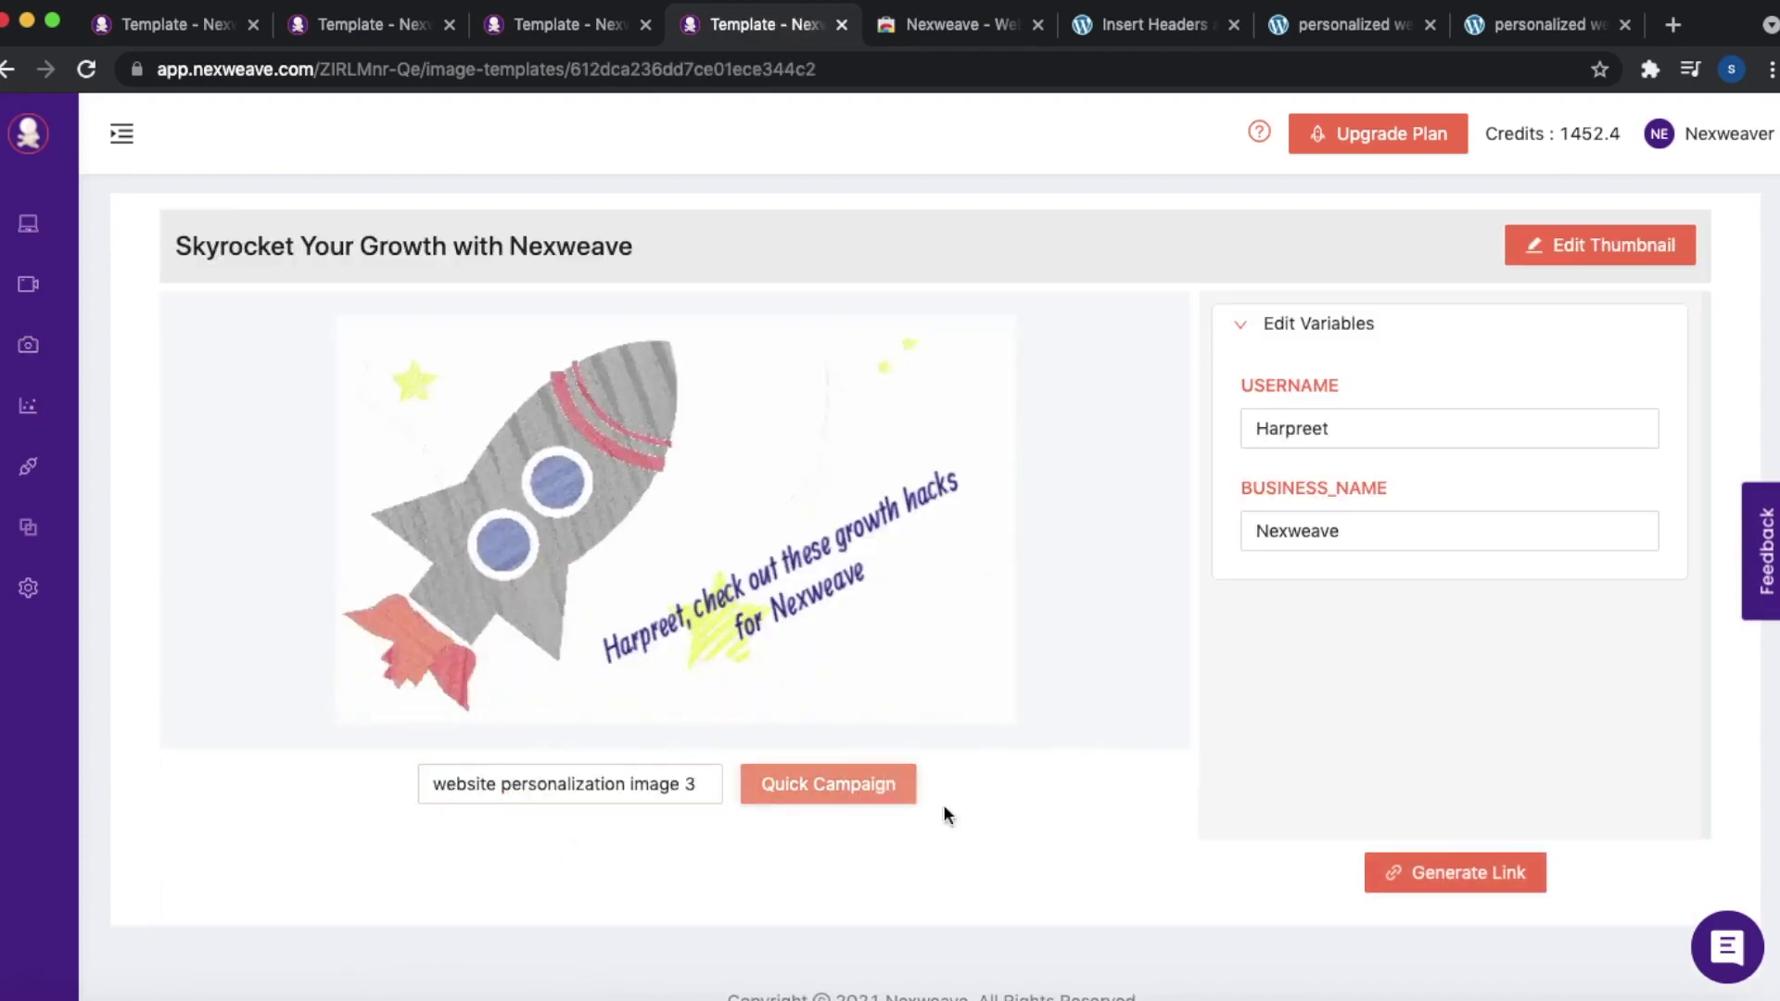
scroll(1001, 742, "down", 1)
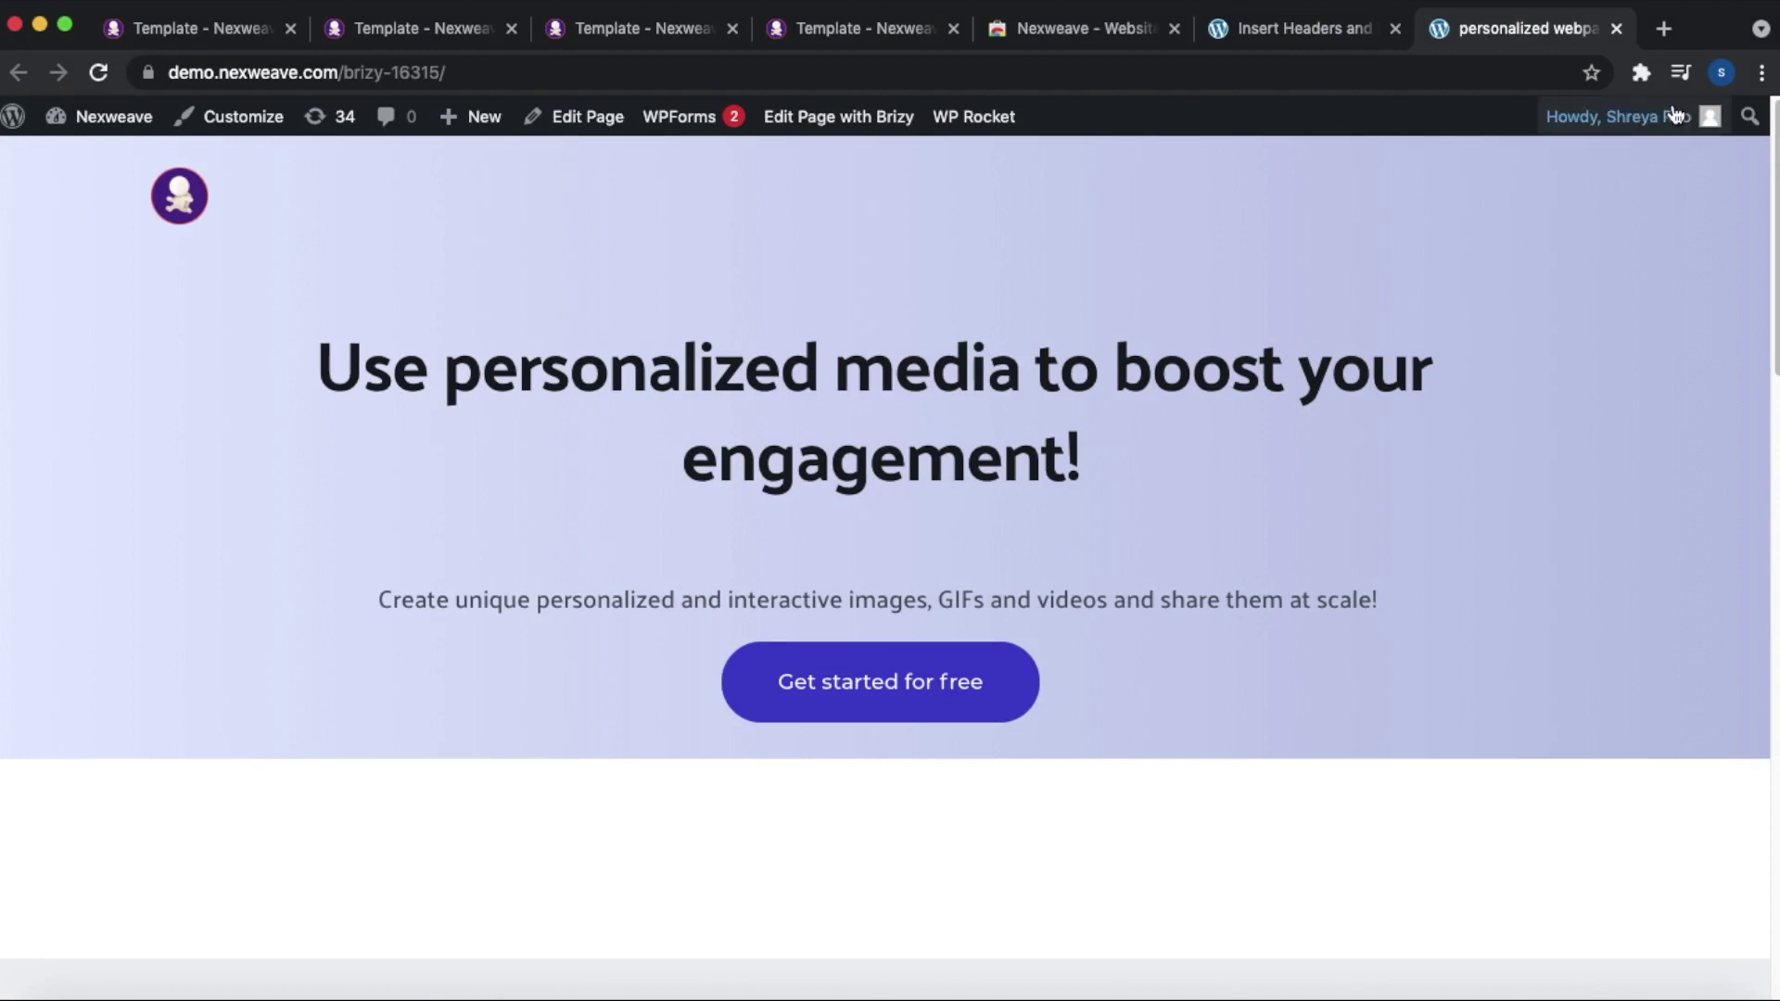
- Open the Nexweave website personalization extension on the live landing page and go to its API key field
left_click(1641, 74)
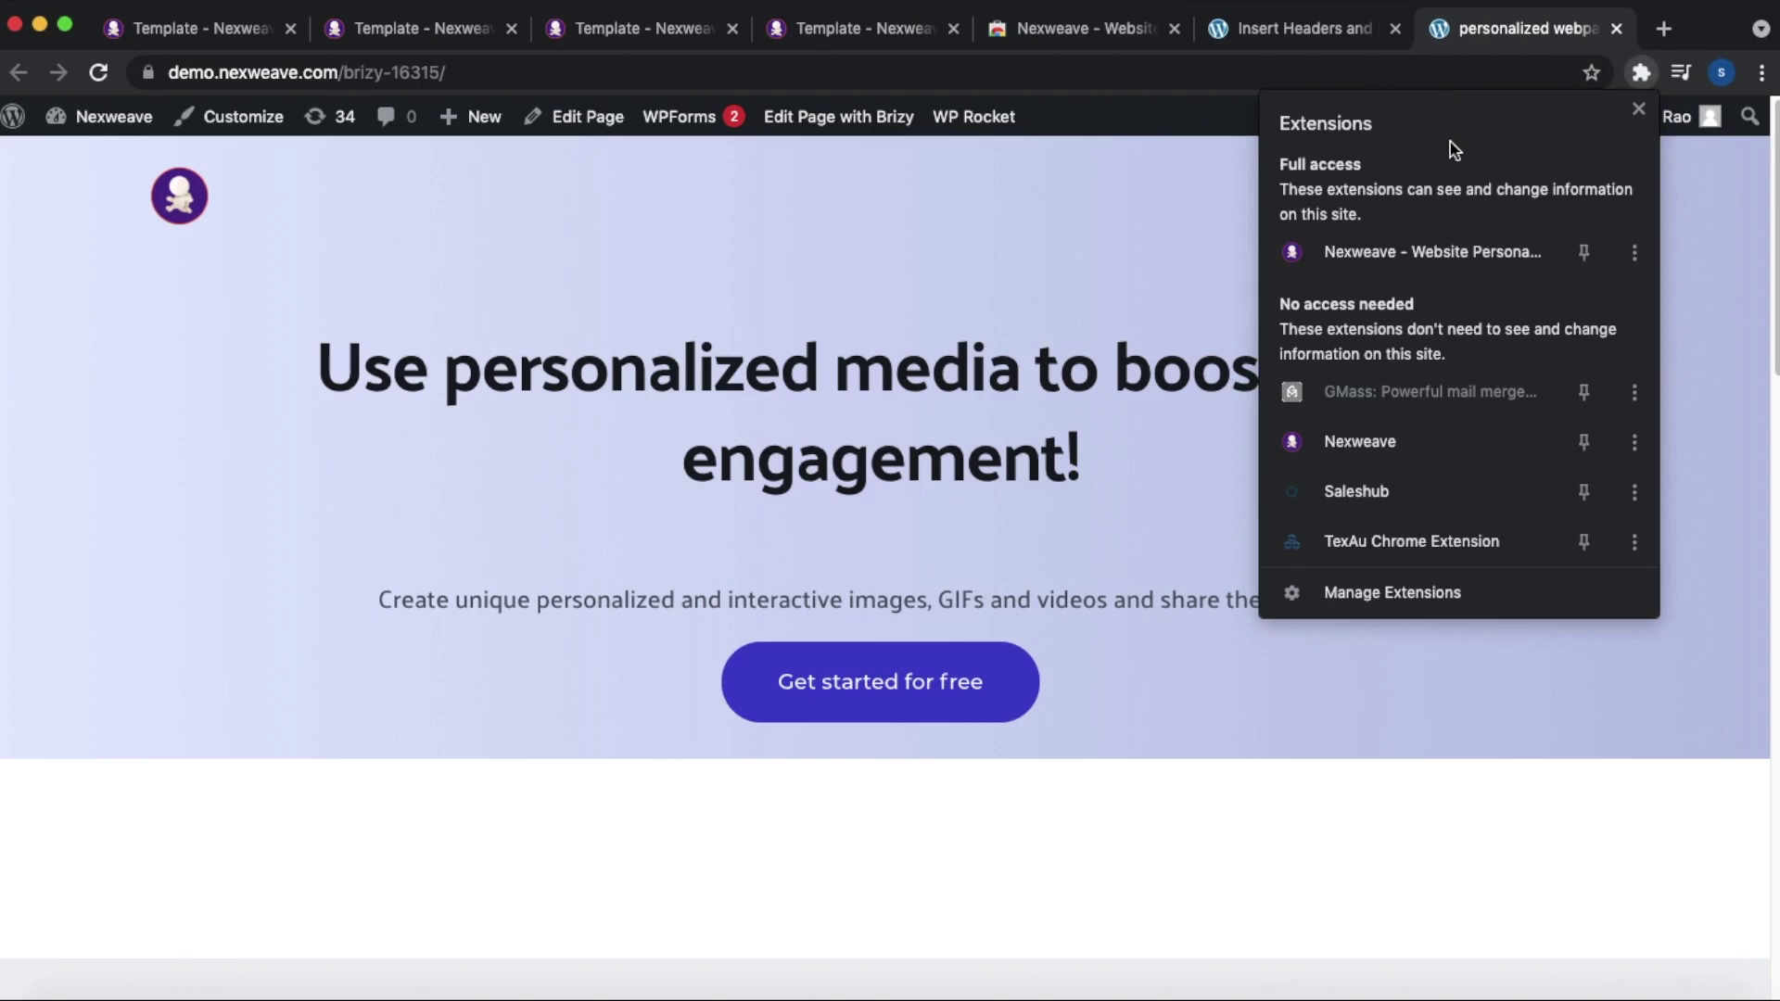
left_click(1440, 255)
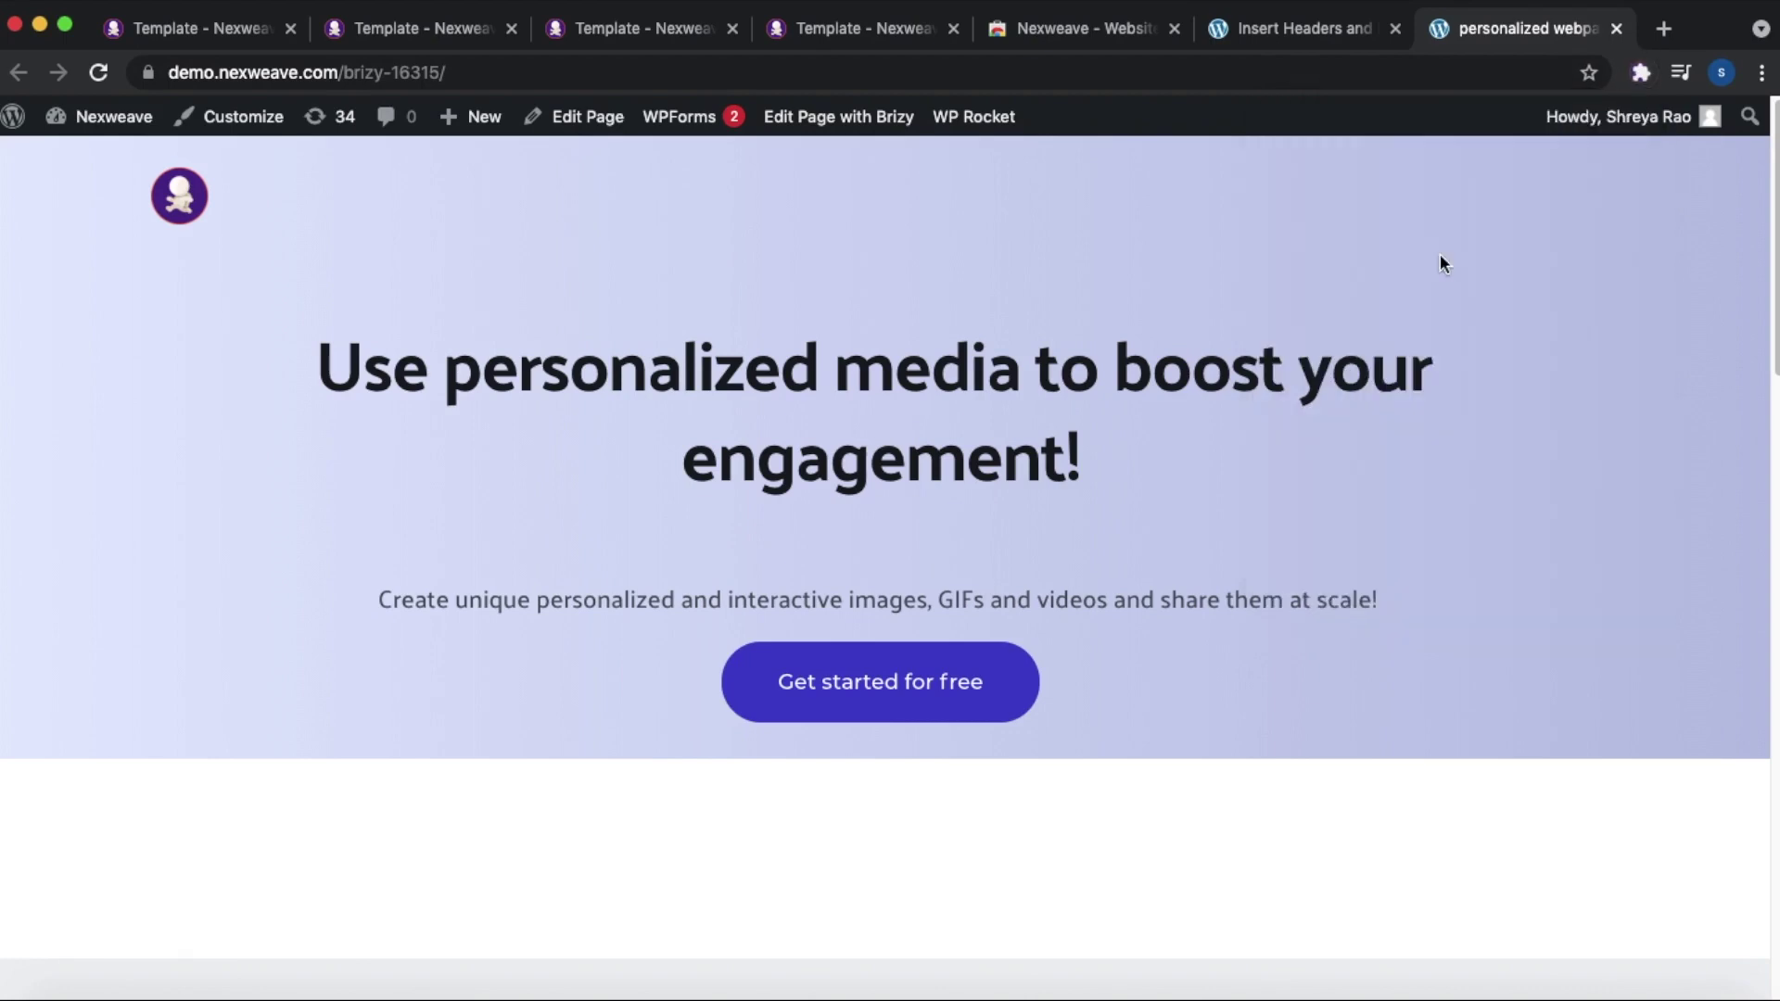
left_click(1377, 254)
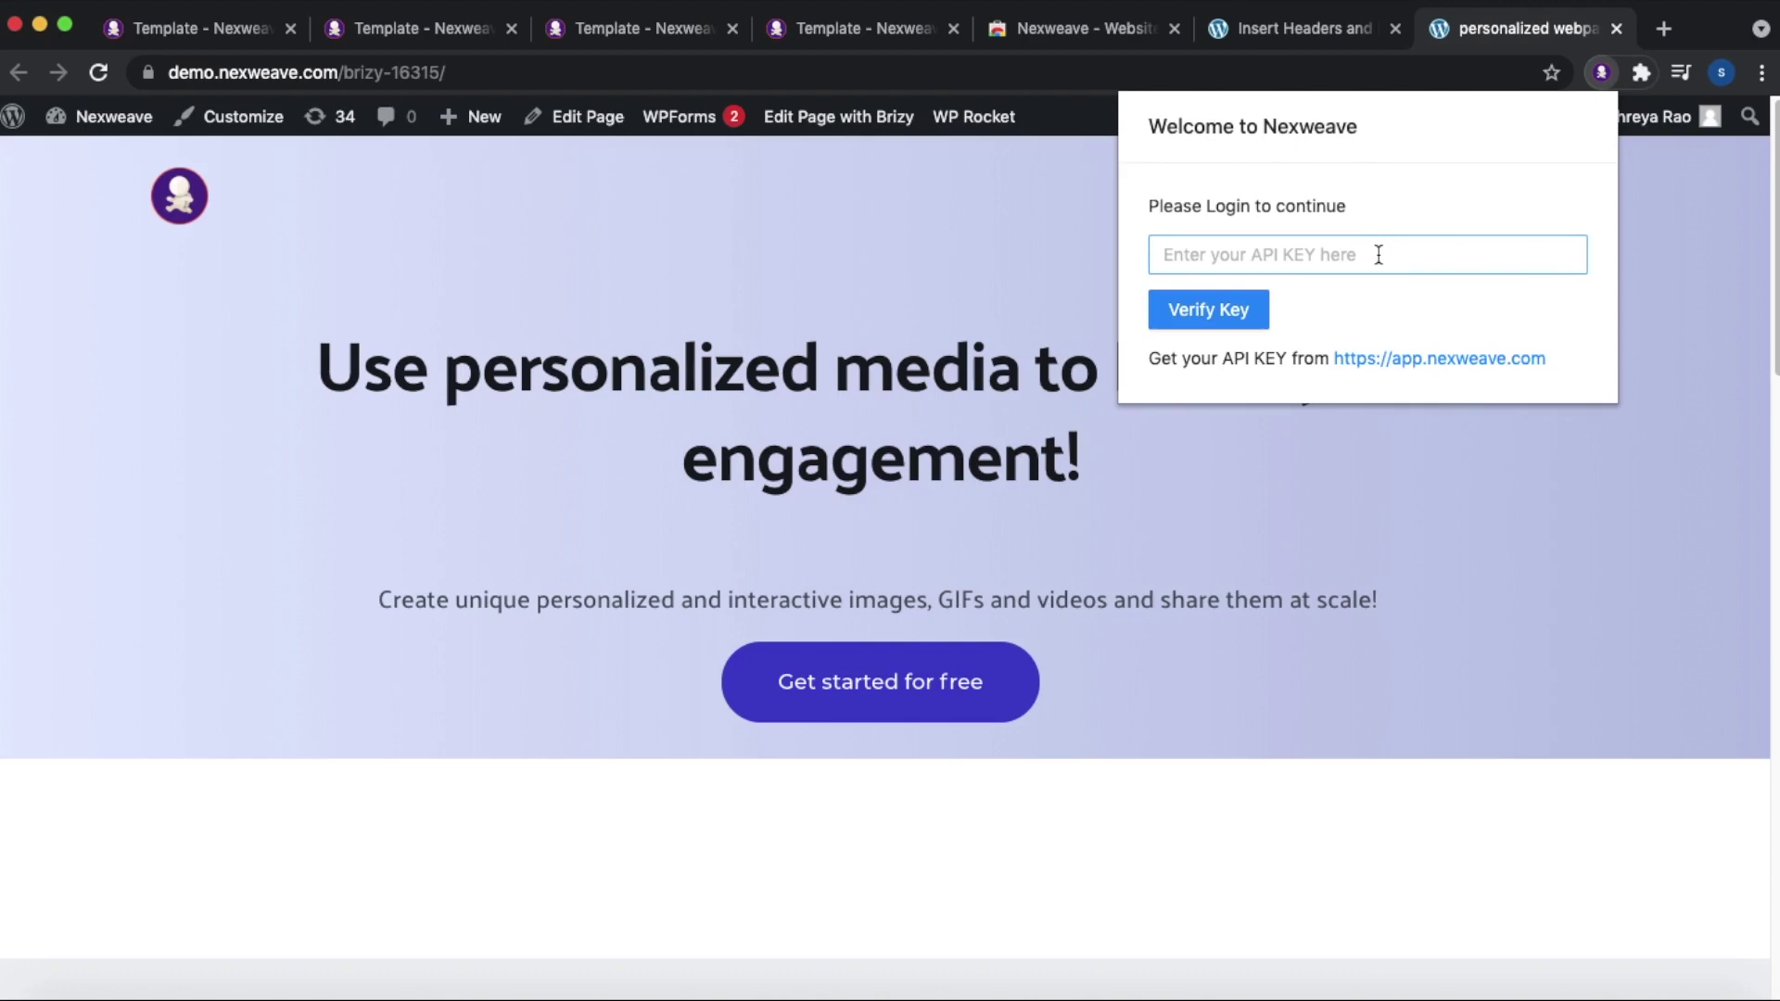
left_click(1379, 254)
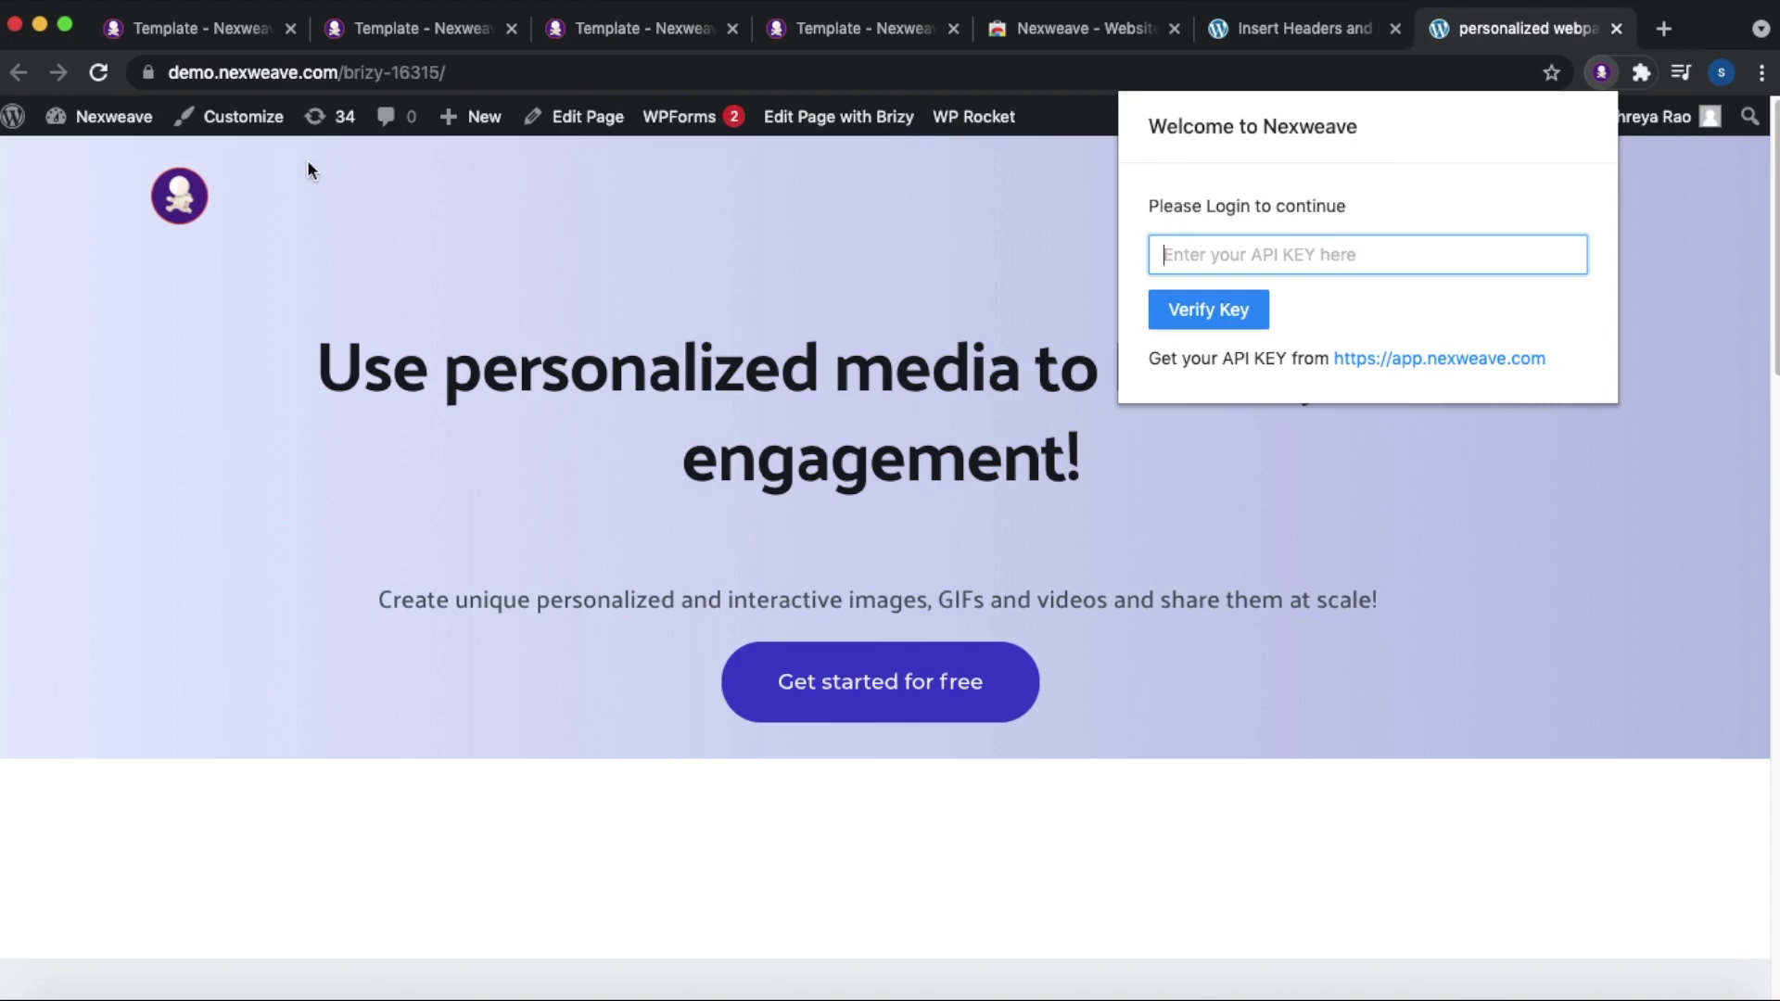
- Switch to the Nexweave app and open the Integrations page with the API keys
left_click(195, 29)
left_click(133, 137)
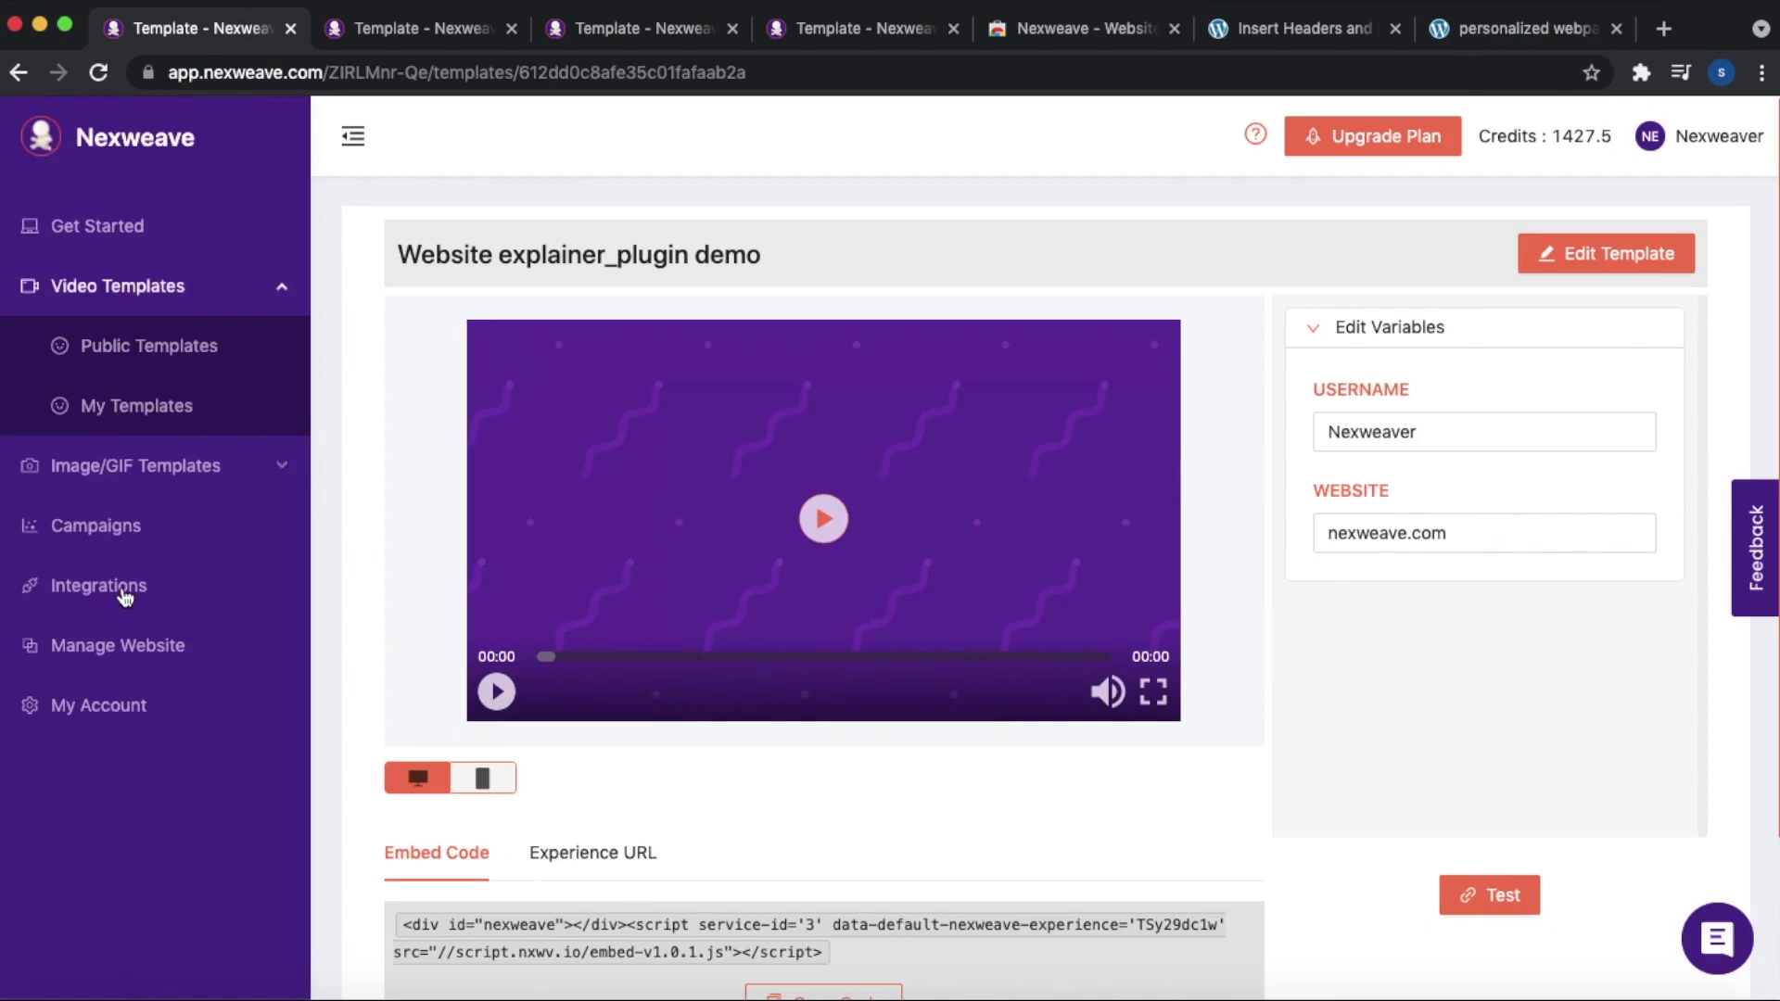
left_click(124, 593)
- Add a new API key named "website personalization" and copy the key
left_click(1576, 406)
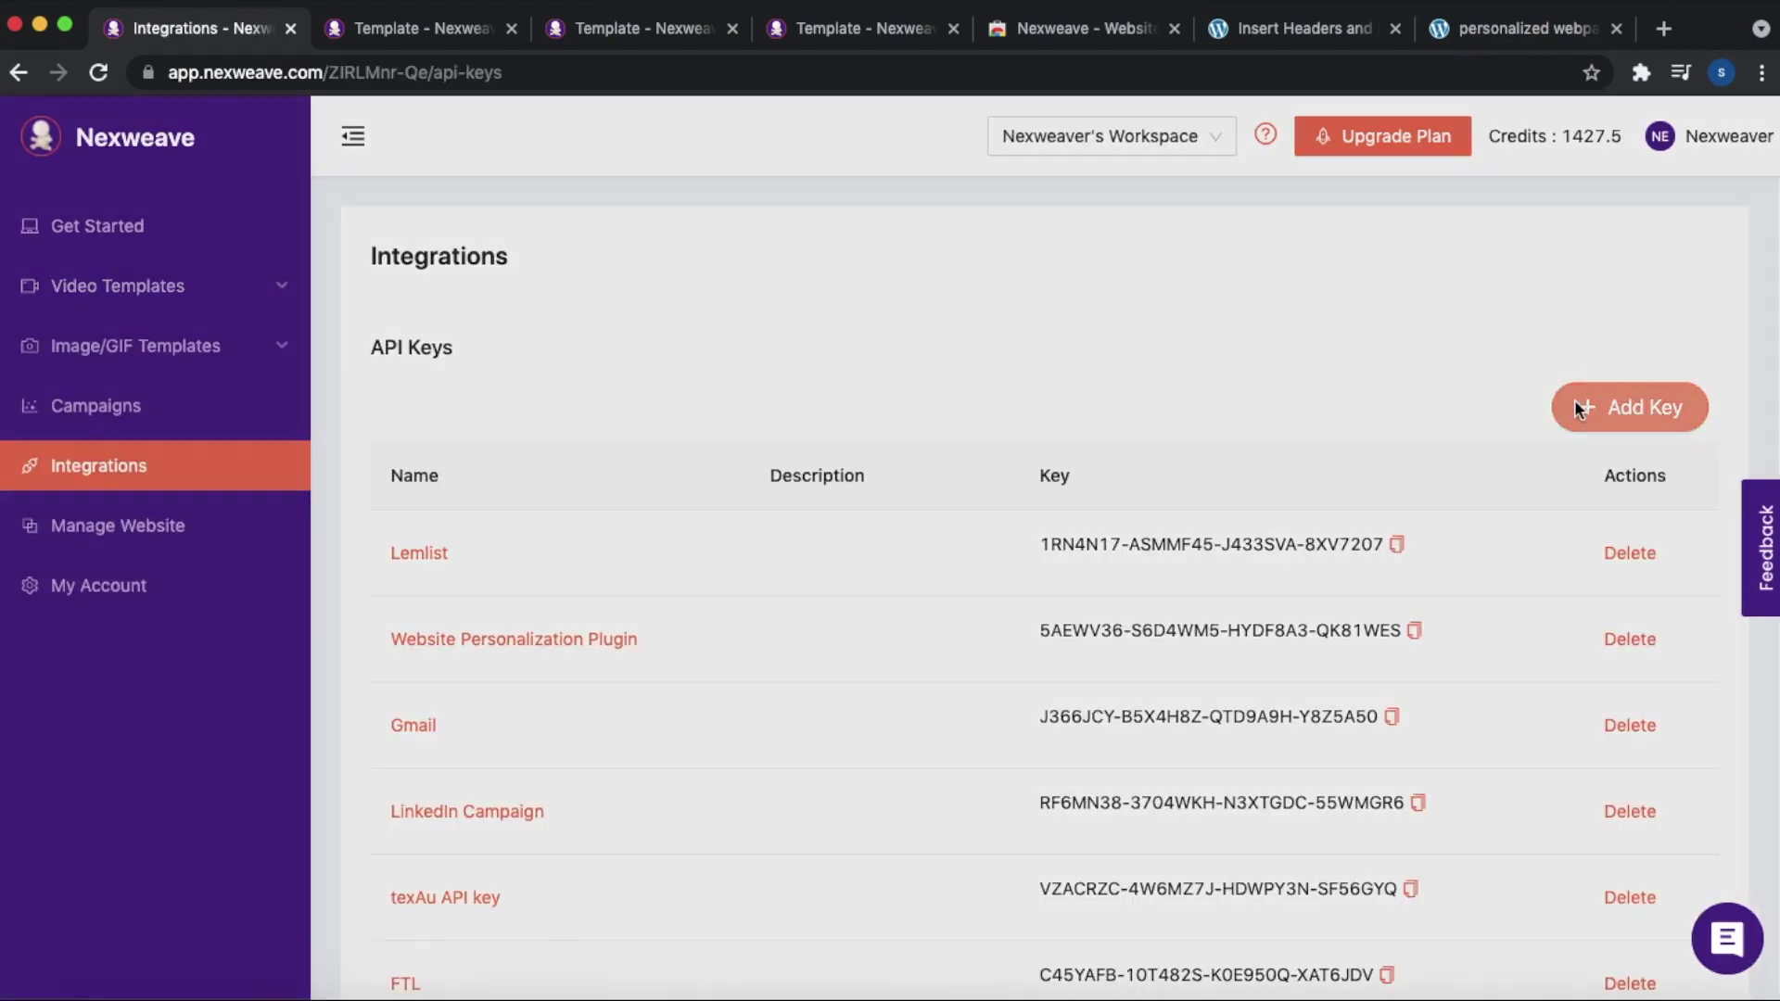
left_click(727, 376)
type("website")
key("Down")
key("Down")
key("Return")
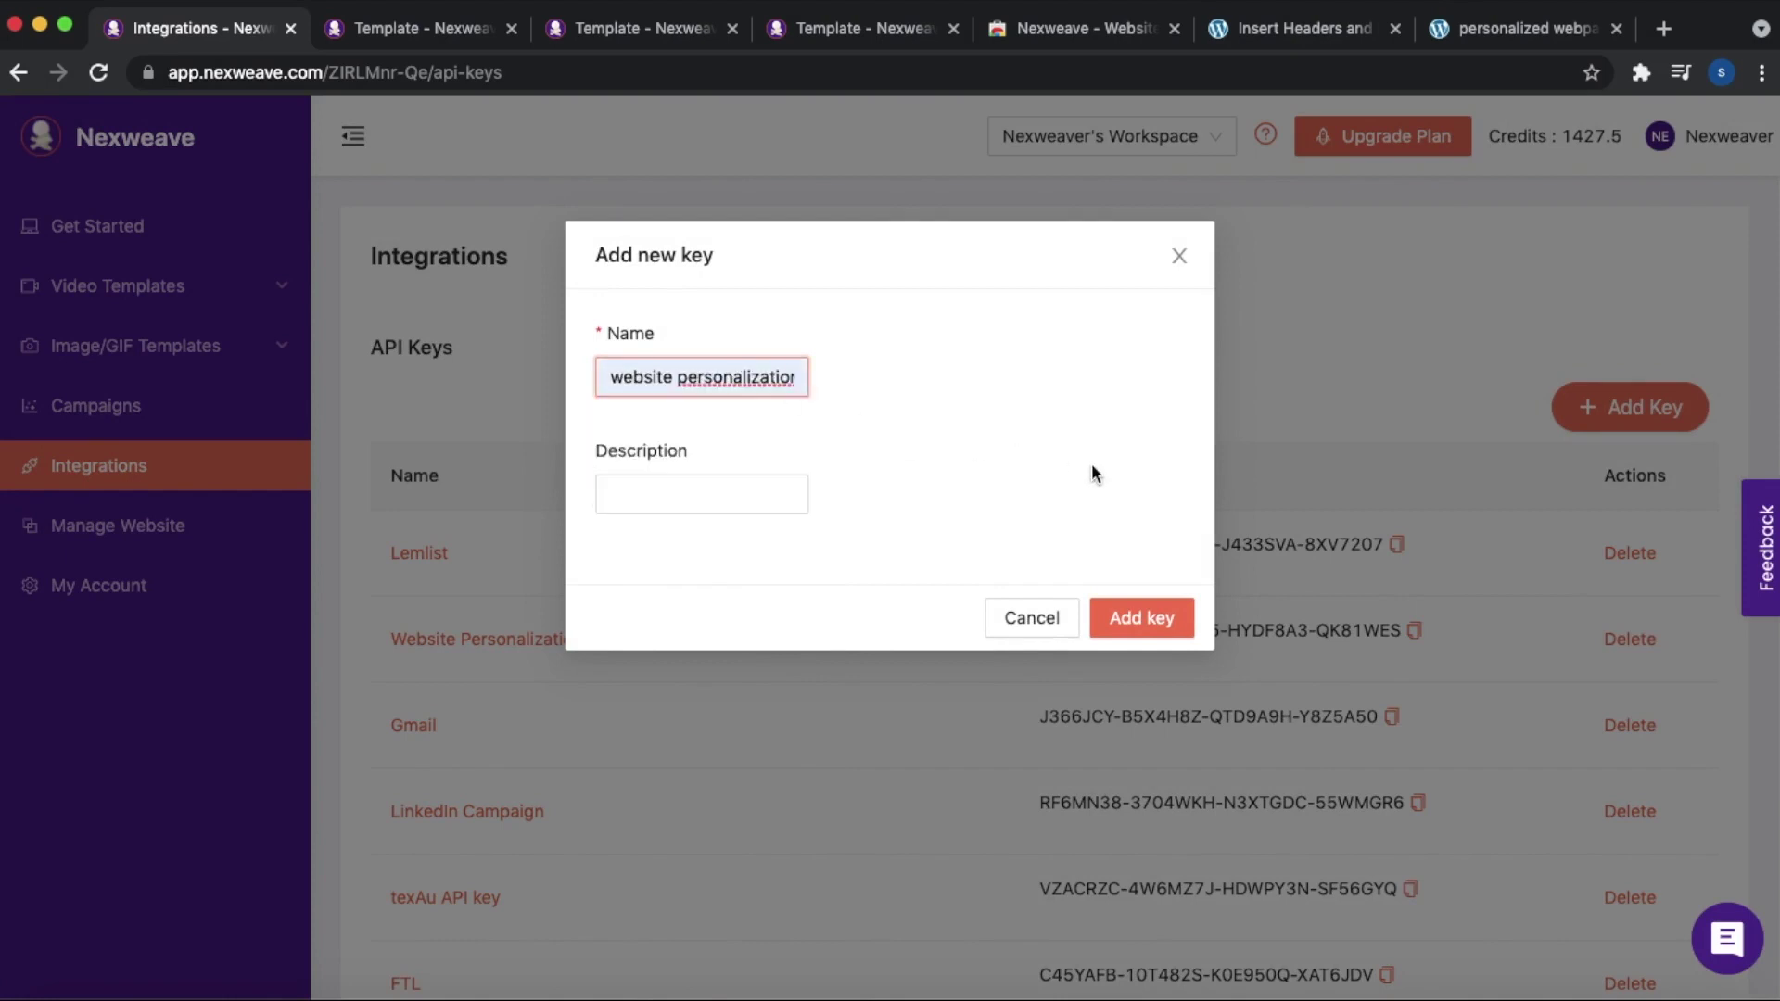
left_click(1141, 618)
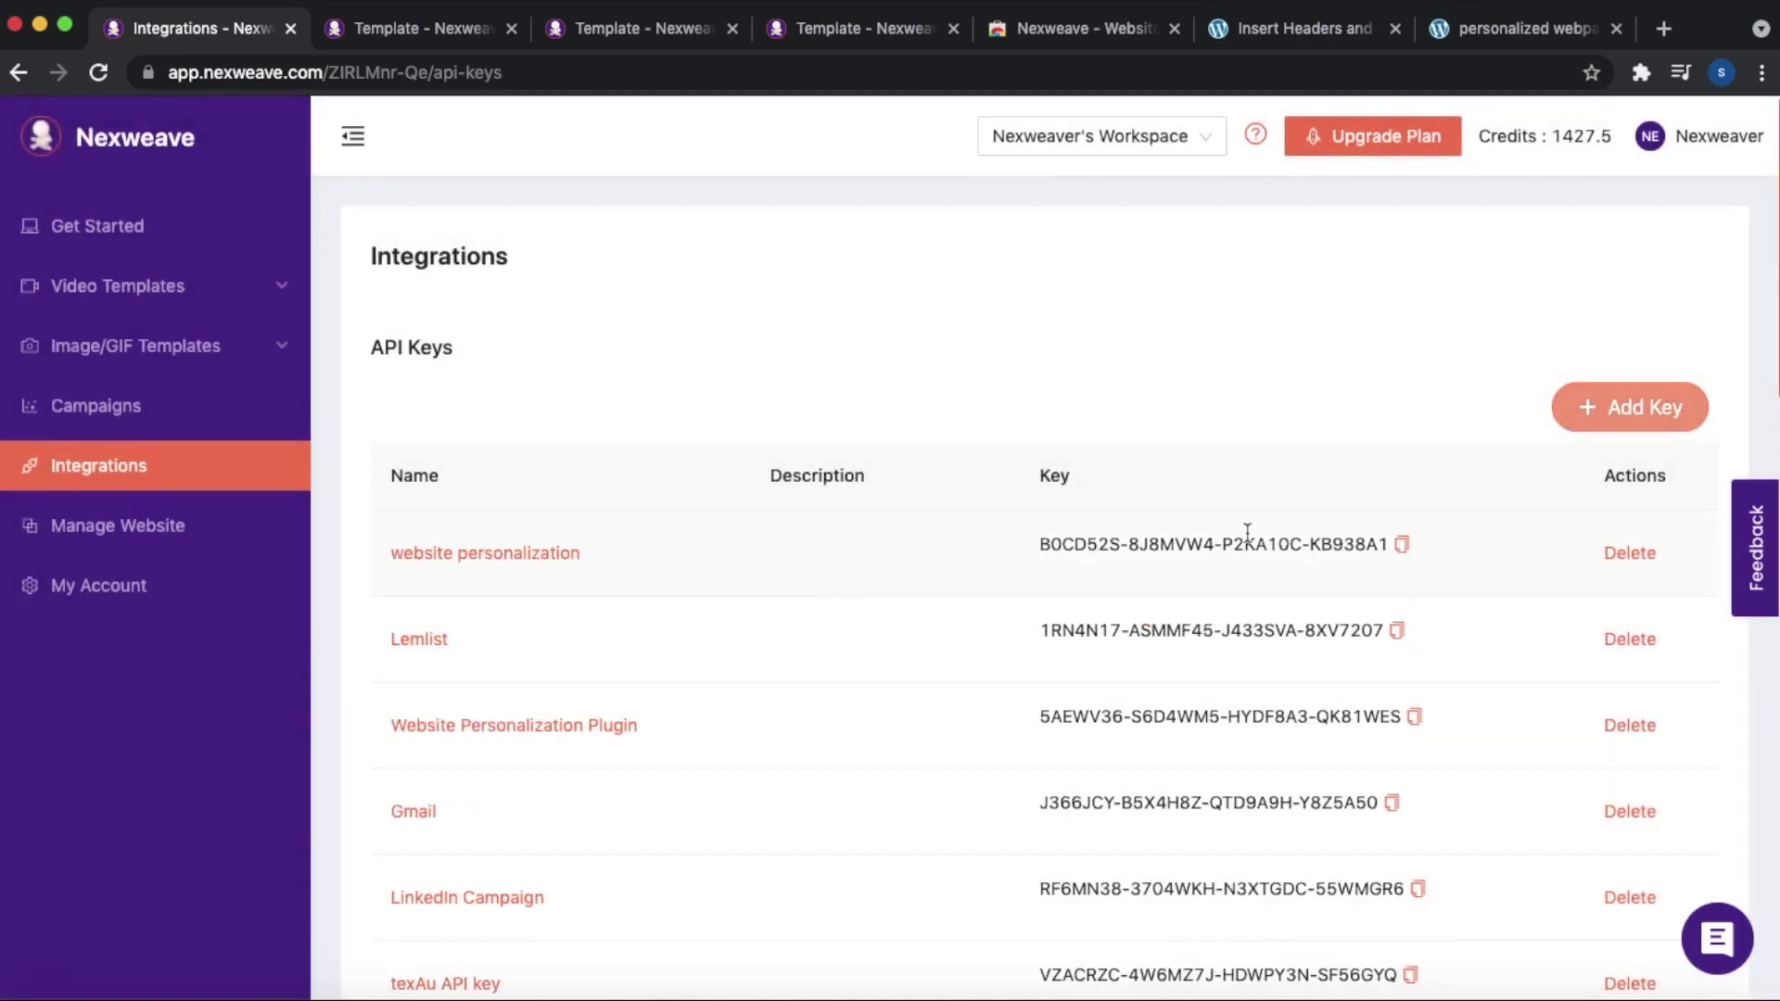
left_click(1402, 546)
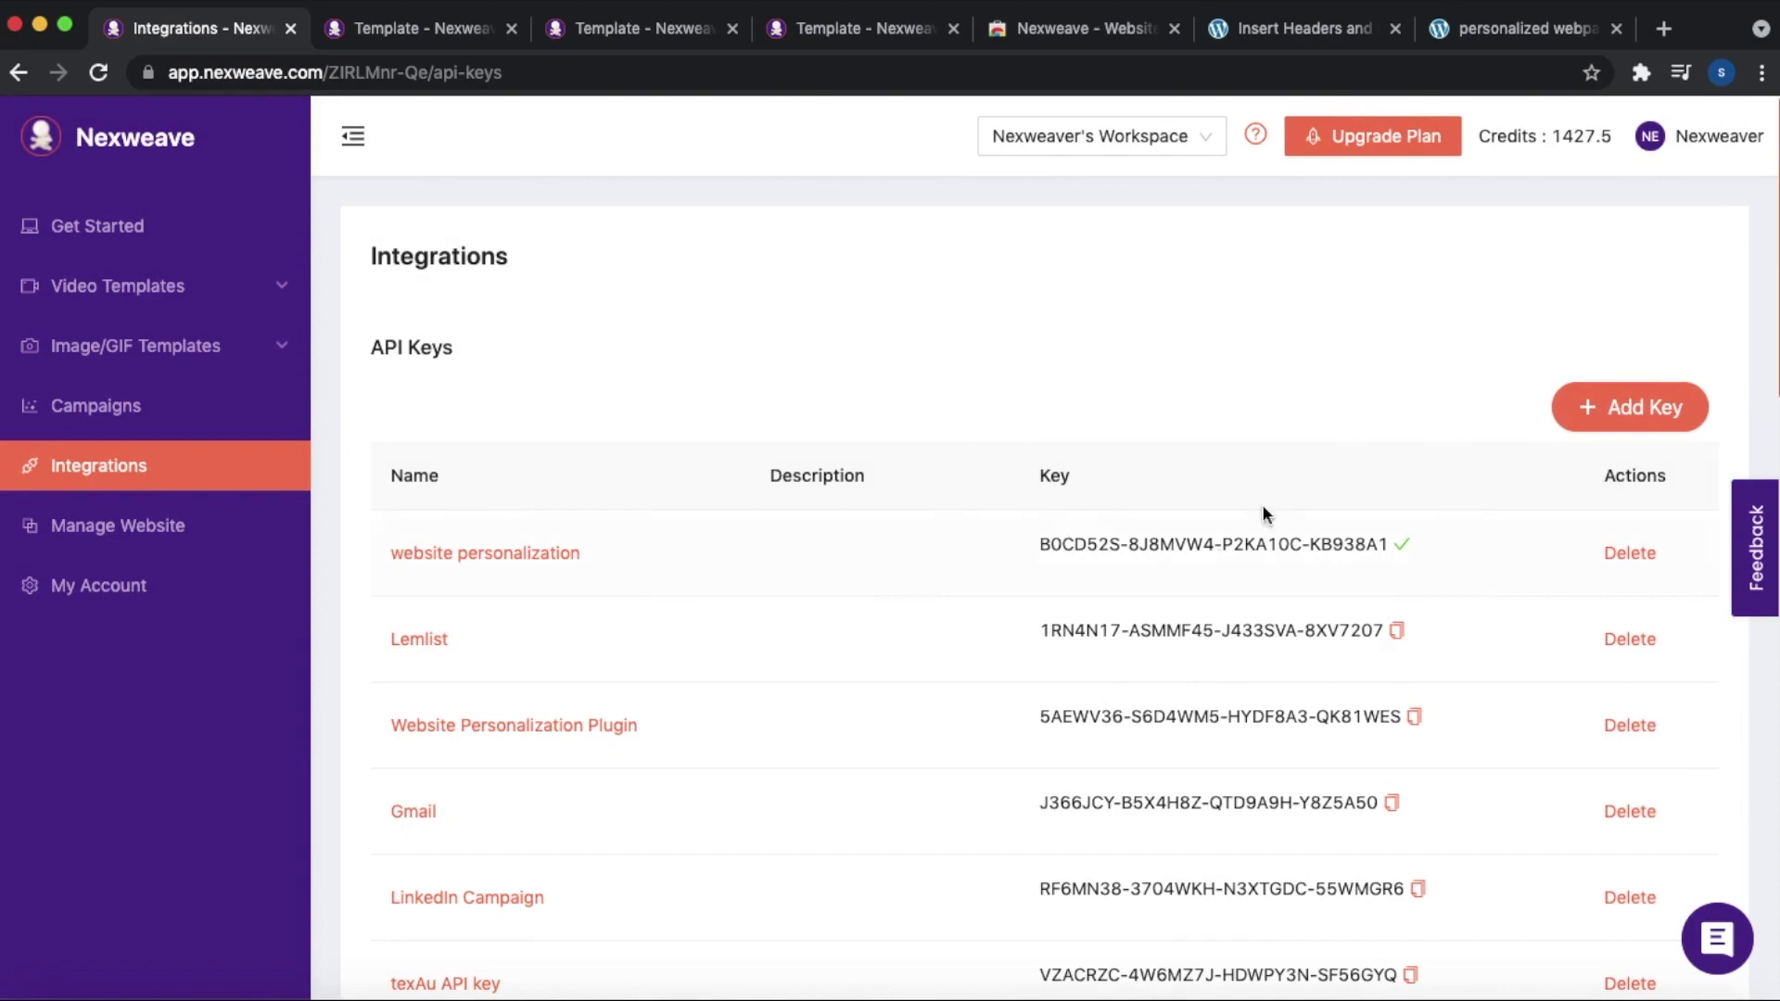
- Return to the live landing page, verify the copied API key in the Nexweave extension and start its personalization editor
left_click(1513, 30)
left_click(1641, 72)
left_click(1483, 252)
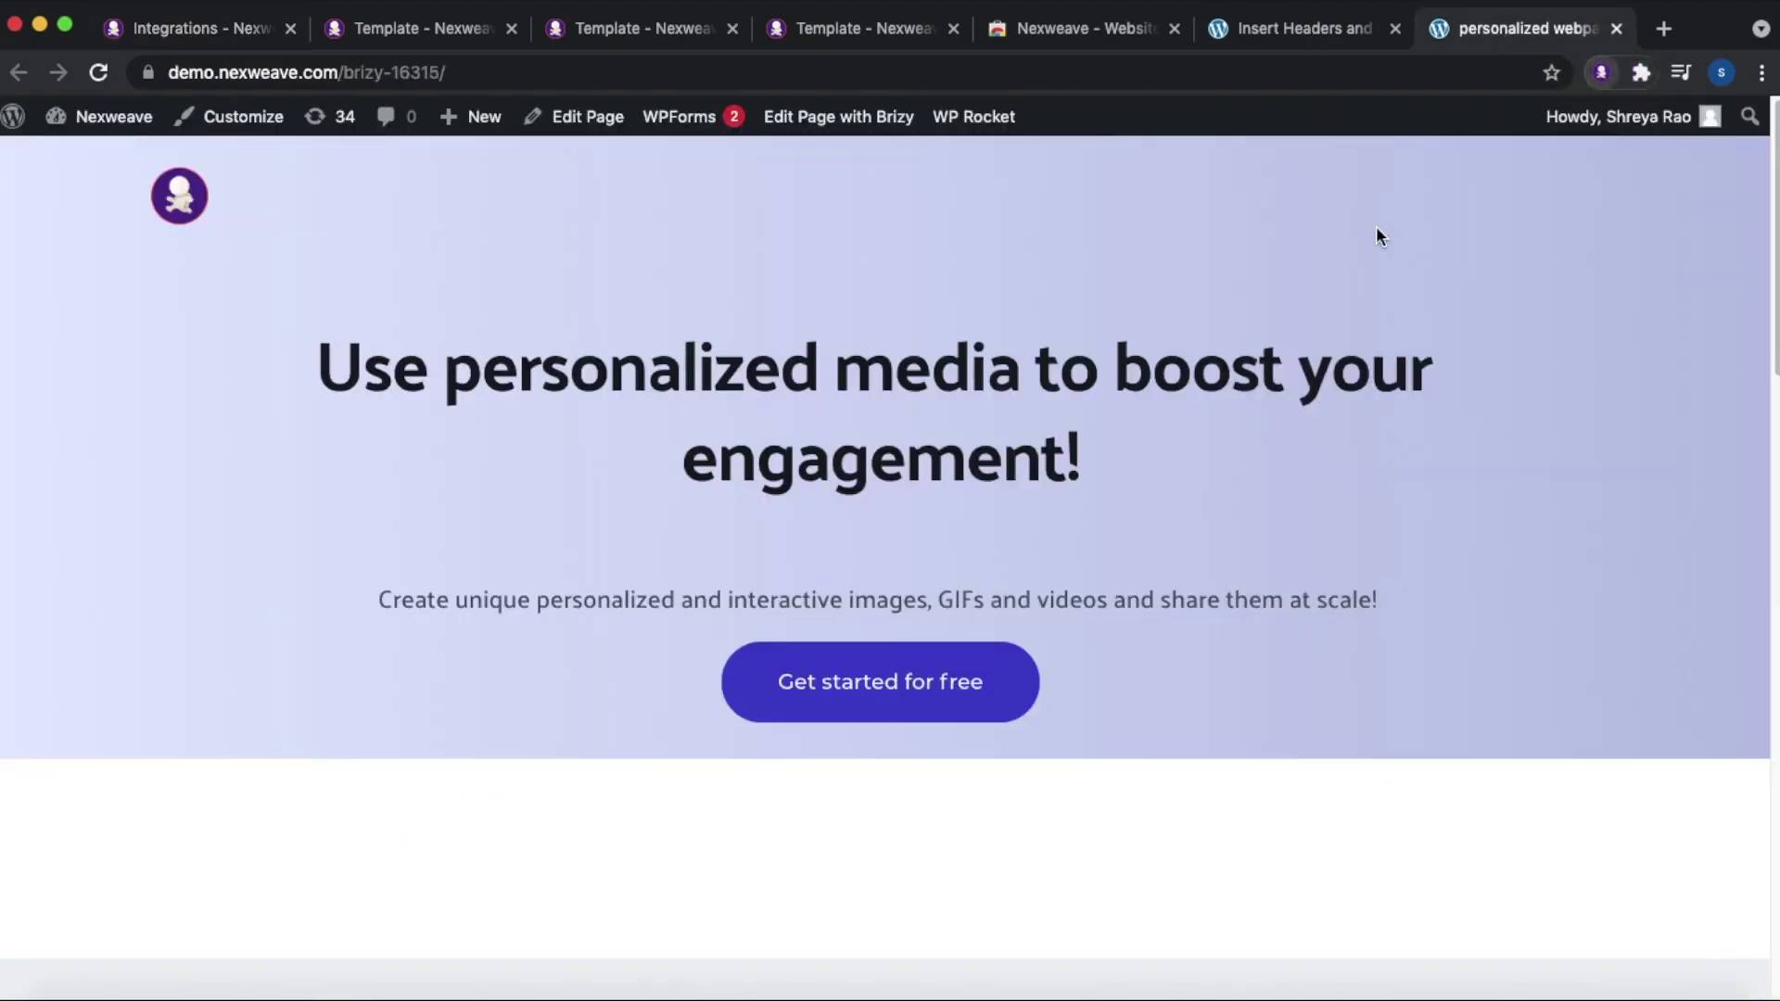
left_click(1368, 251)
right_click(1366, 246)
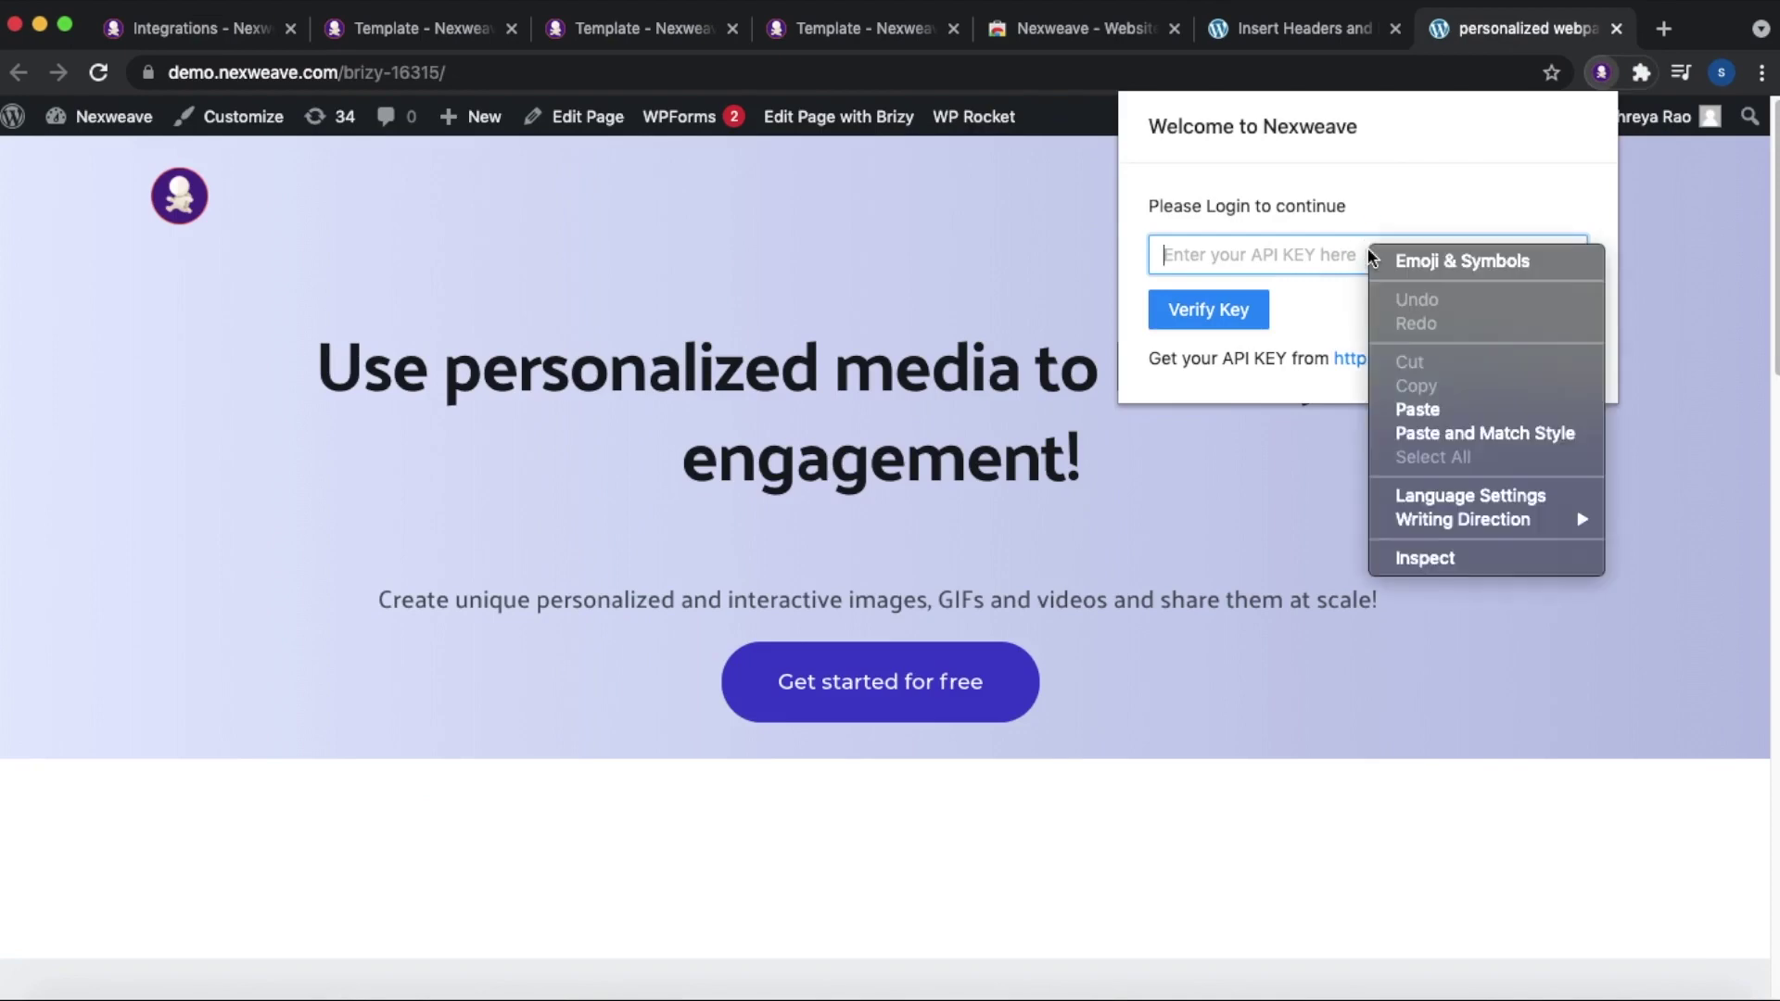
left_click(1465, 406)
left_click(1259, 310)
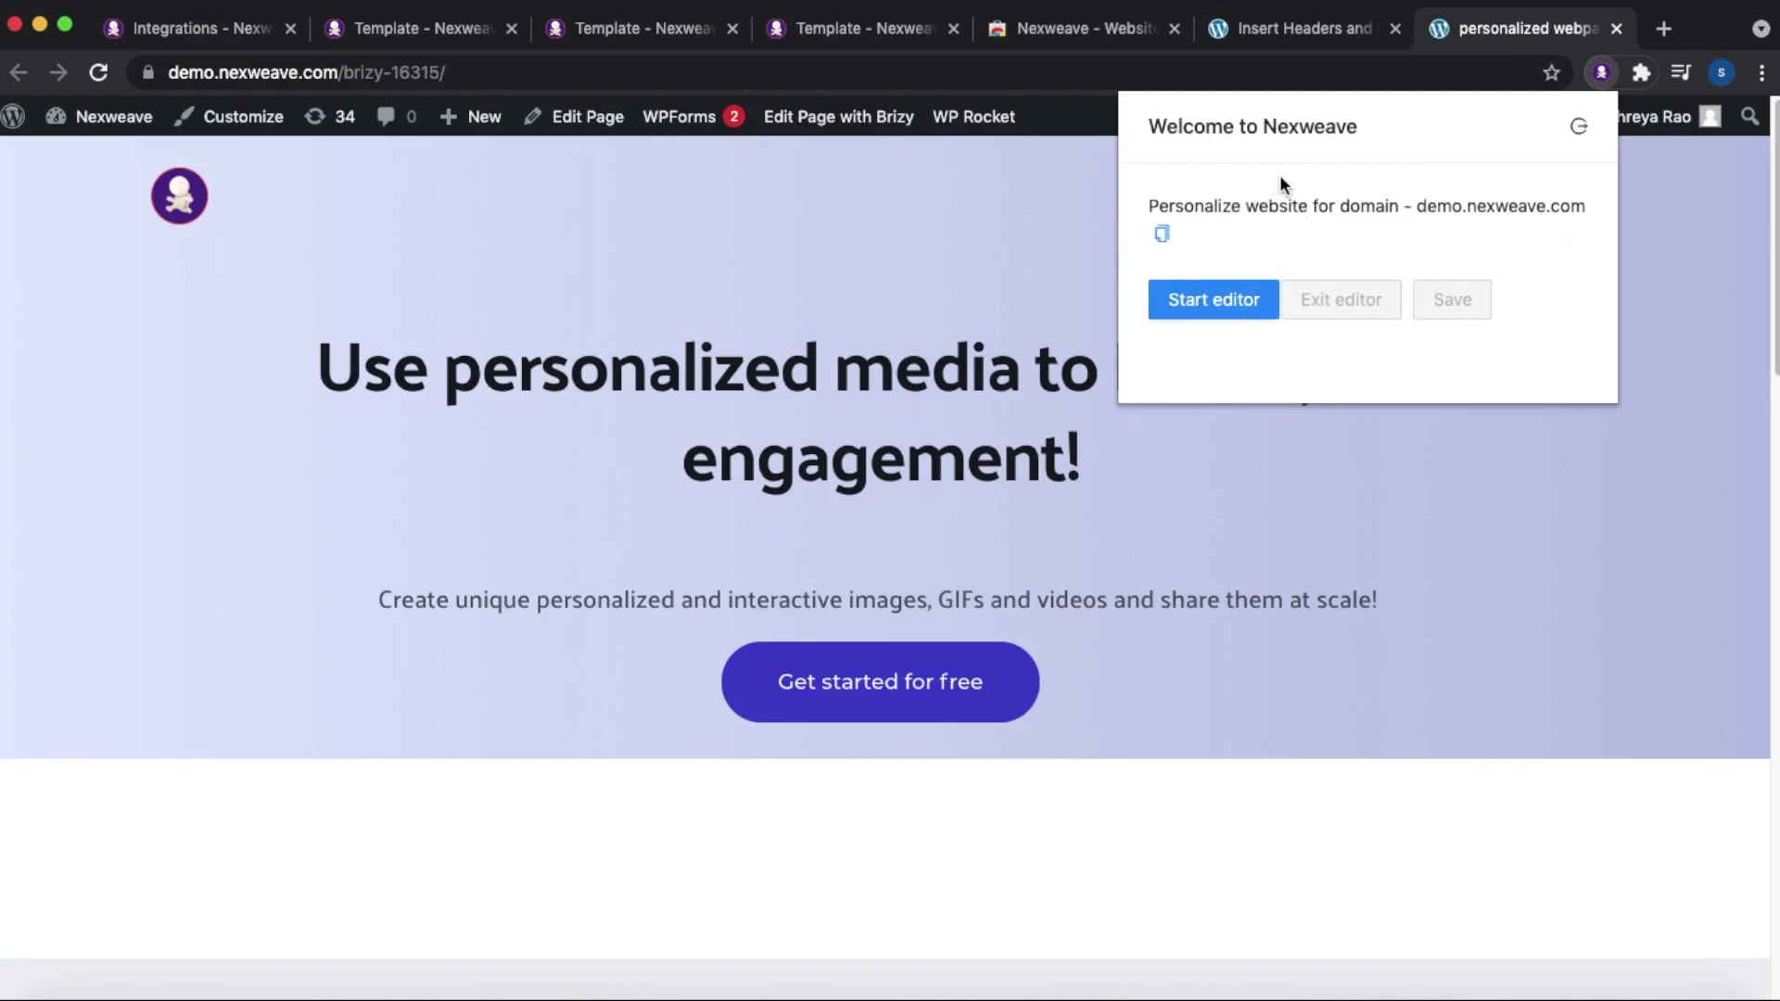
left_click(1228, 304)
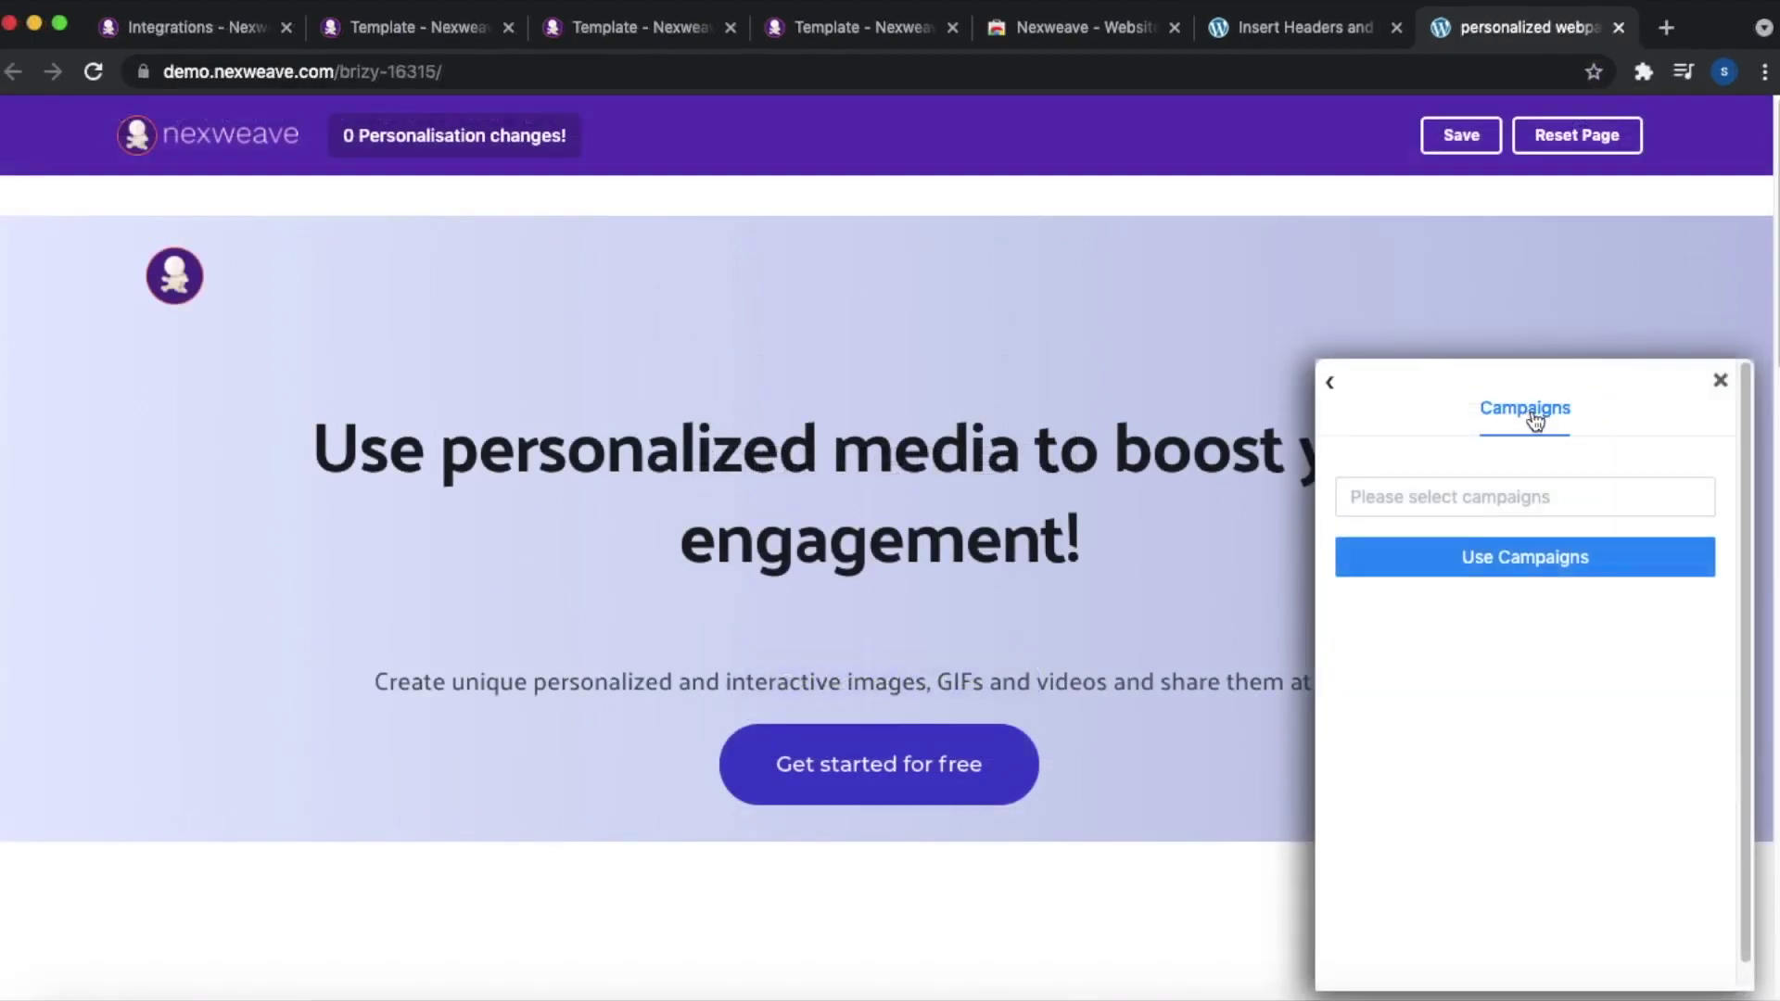
- Import the campaigns Website personalisation video 1 and website personalization image 1, 2 and 3 into the page's personalization editor
left_click(1332, 384)
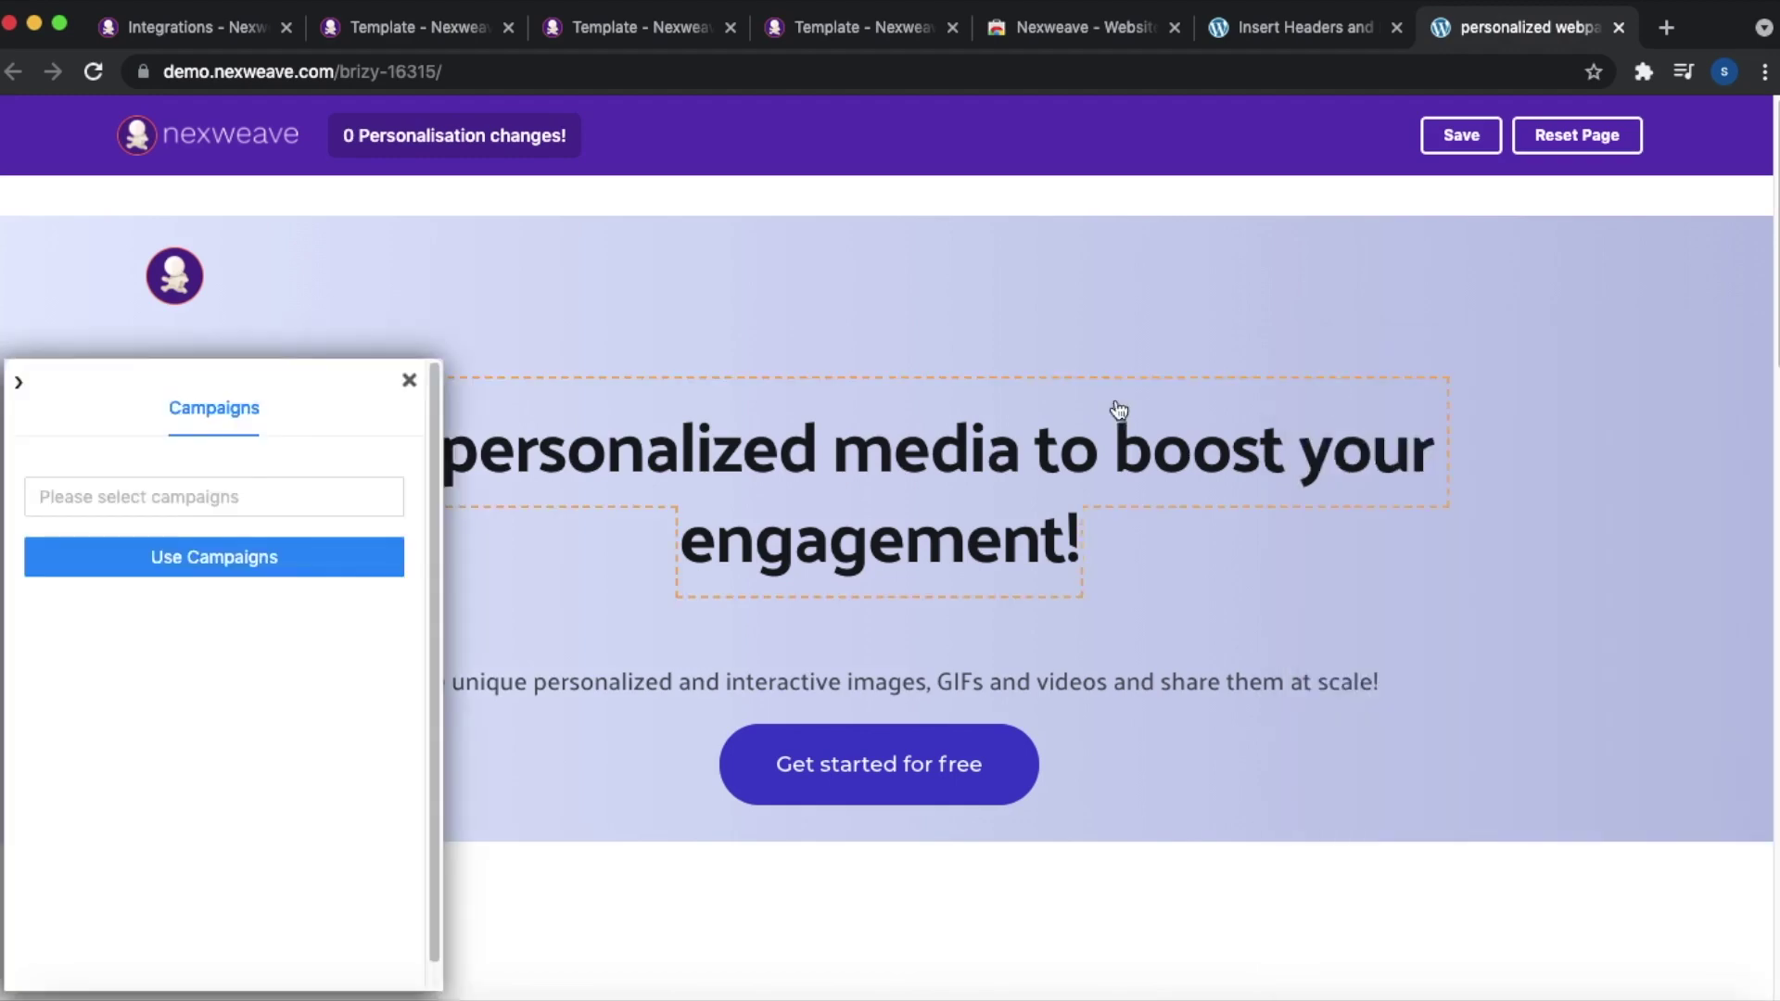
left_click(224, 498)
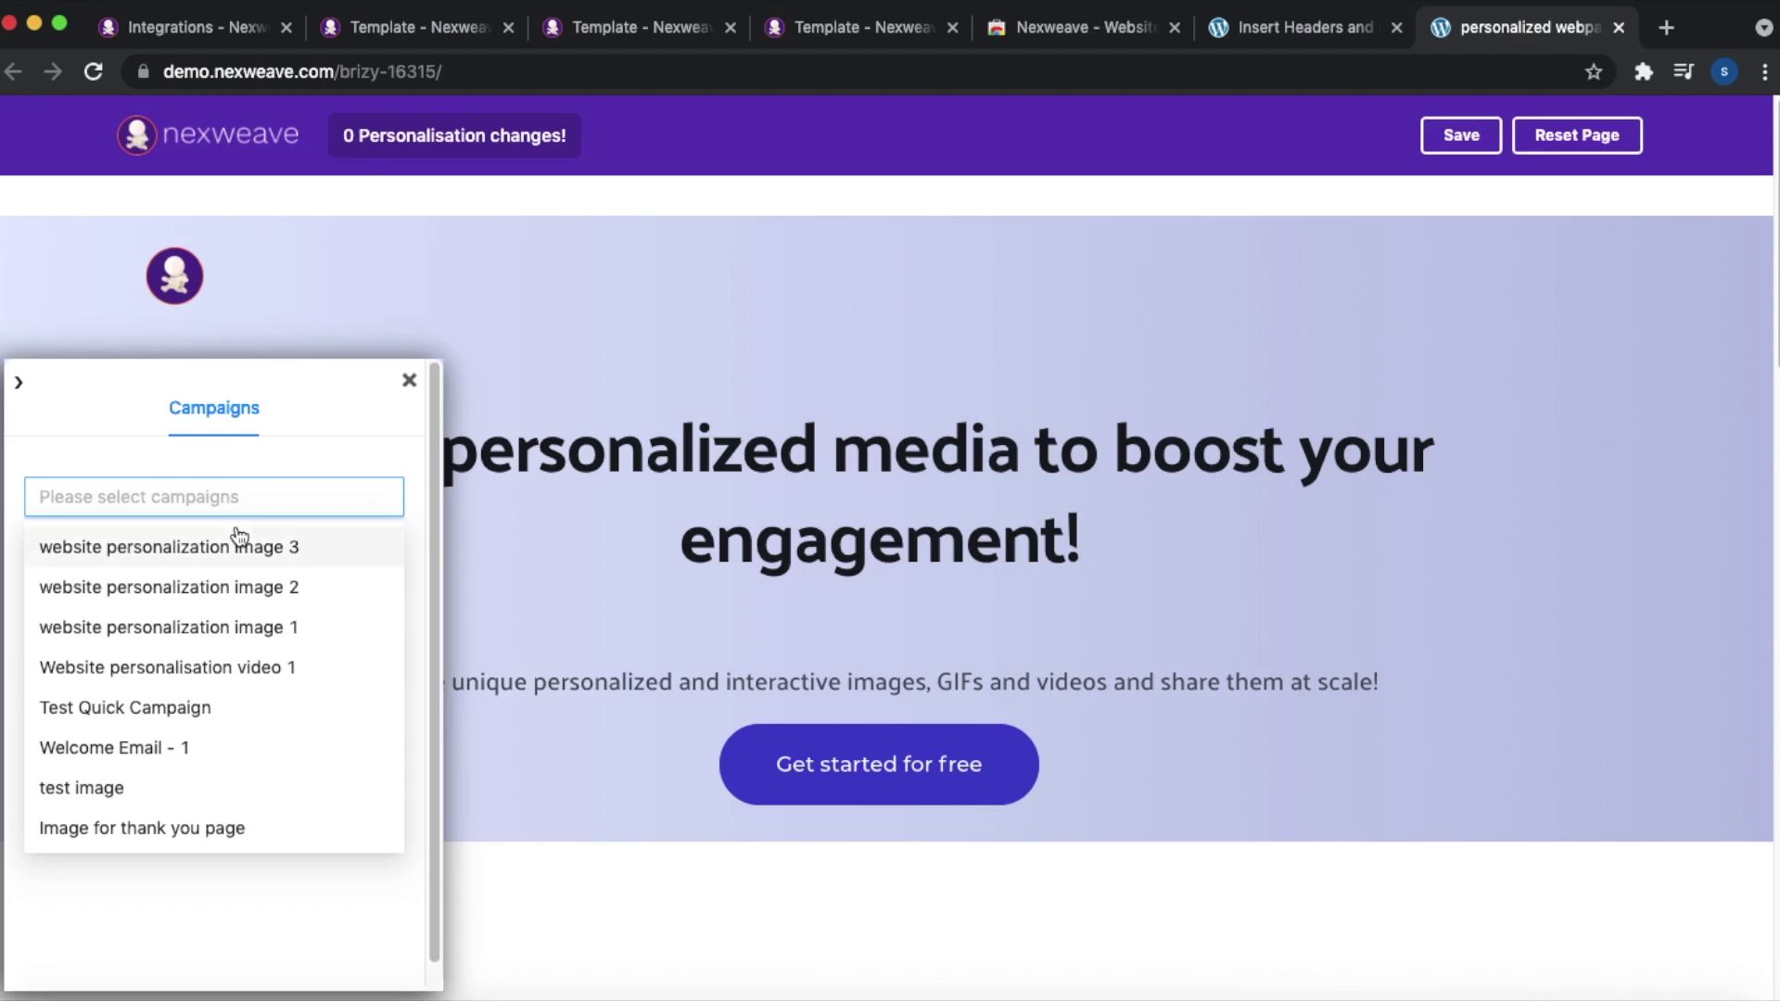
left_click(257, 669)
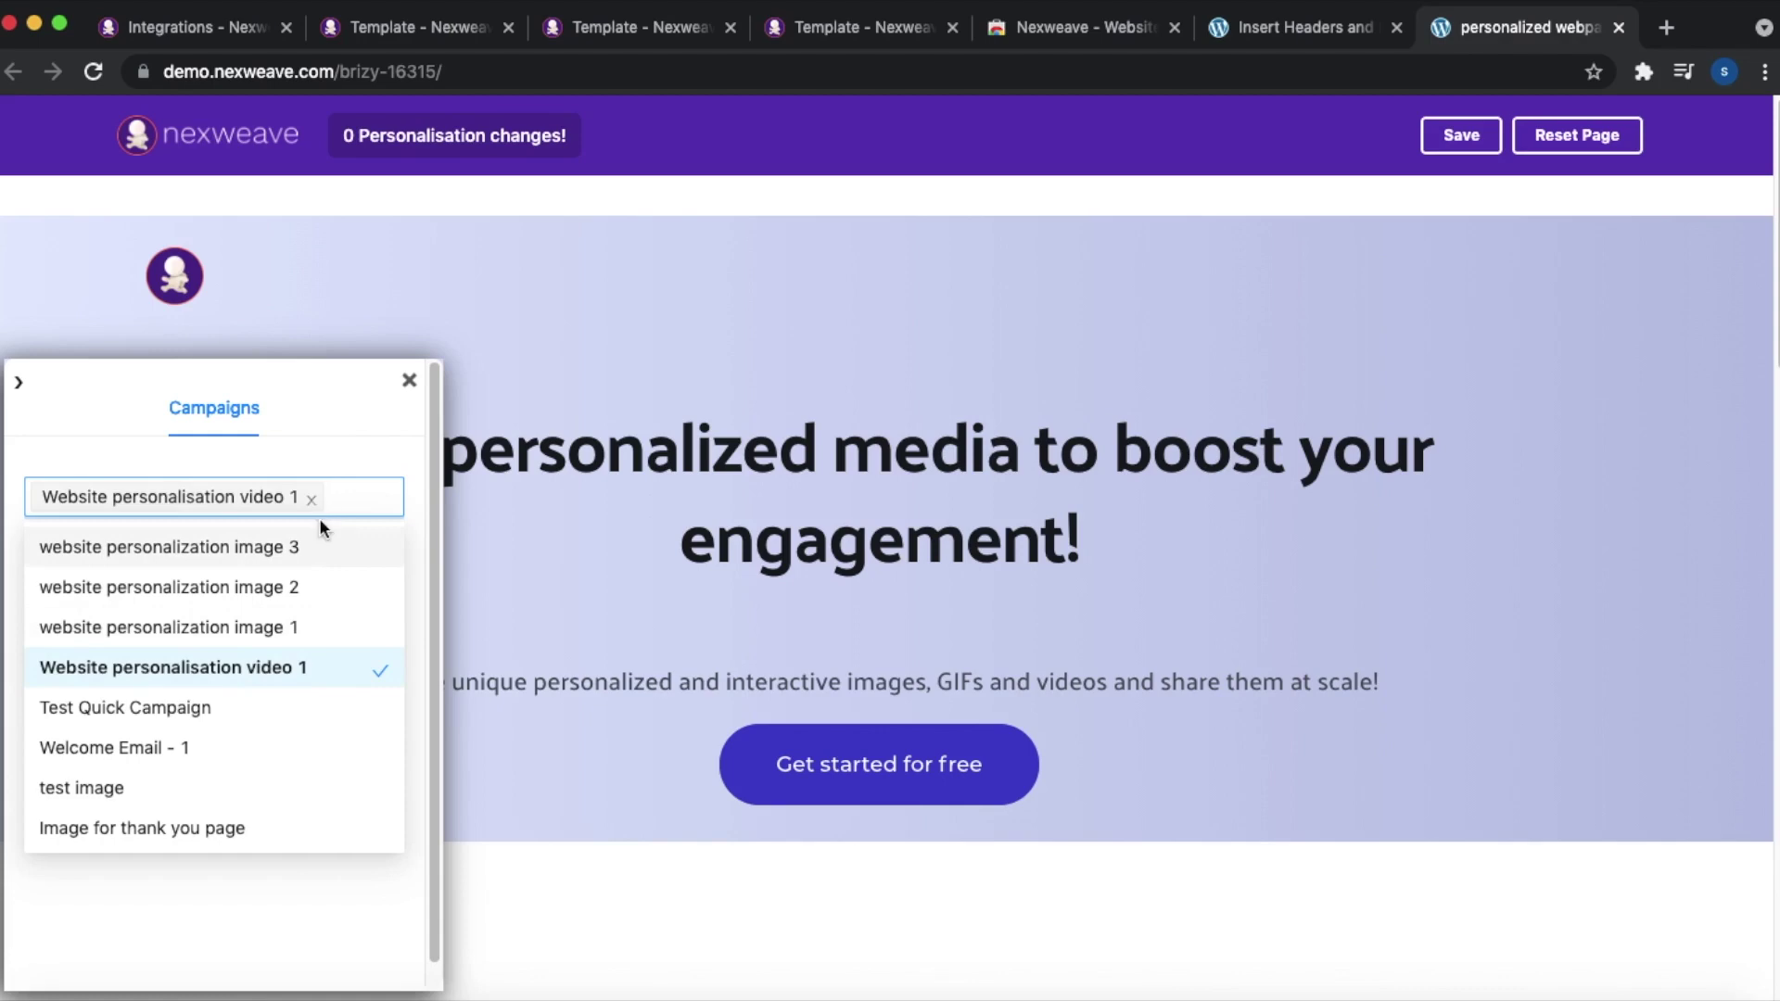
left_click(283, 630)
left_click(278, 622)
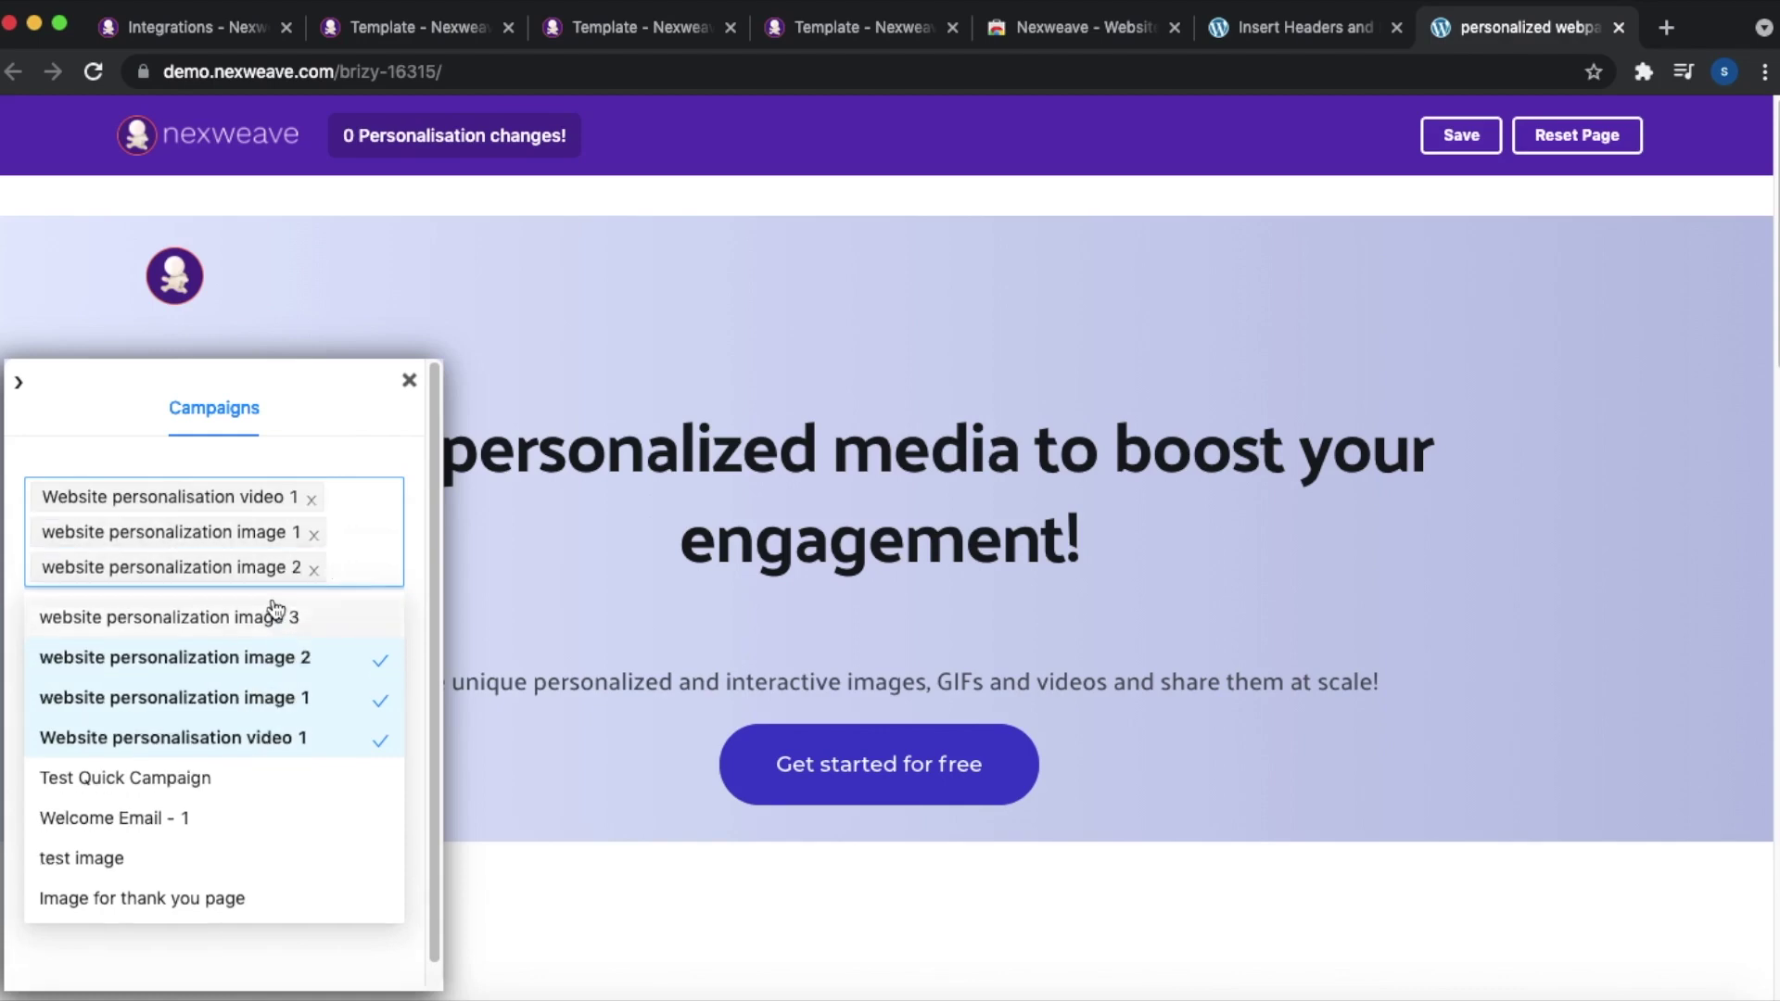
left_click(276, 616)
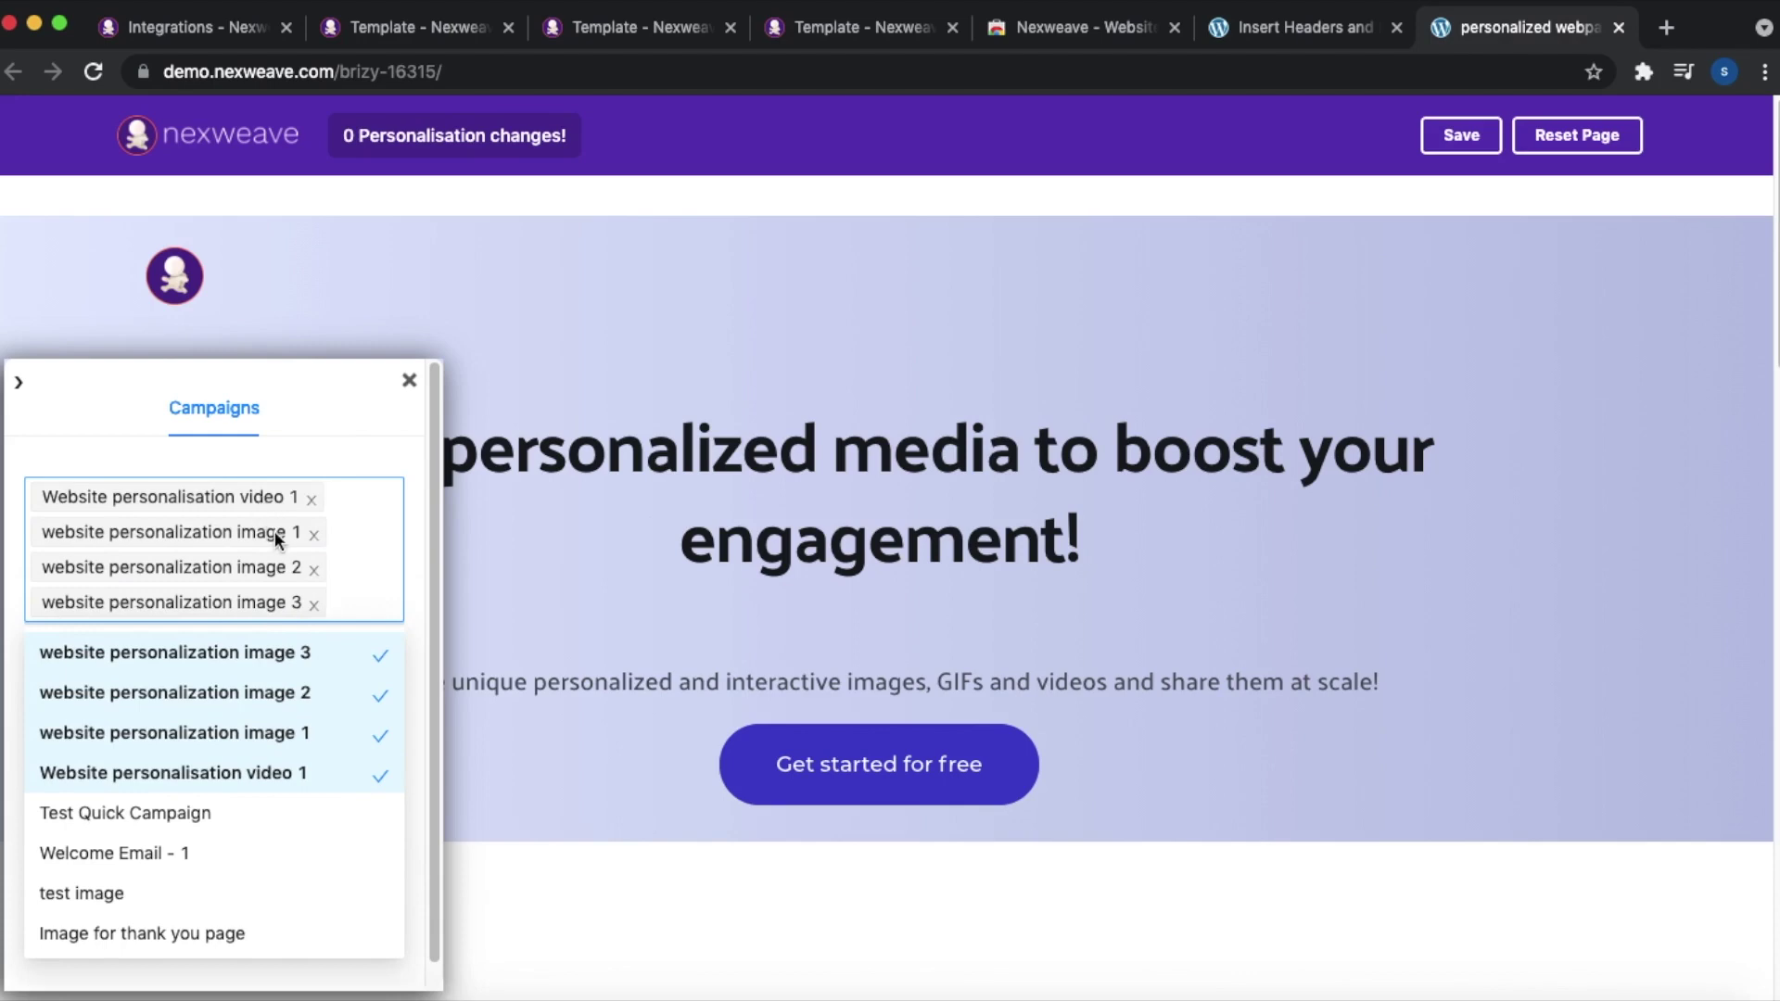
left_click(415, 671)
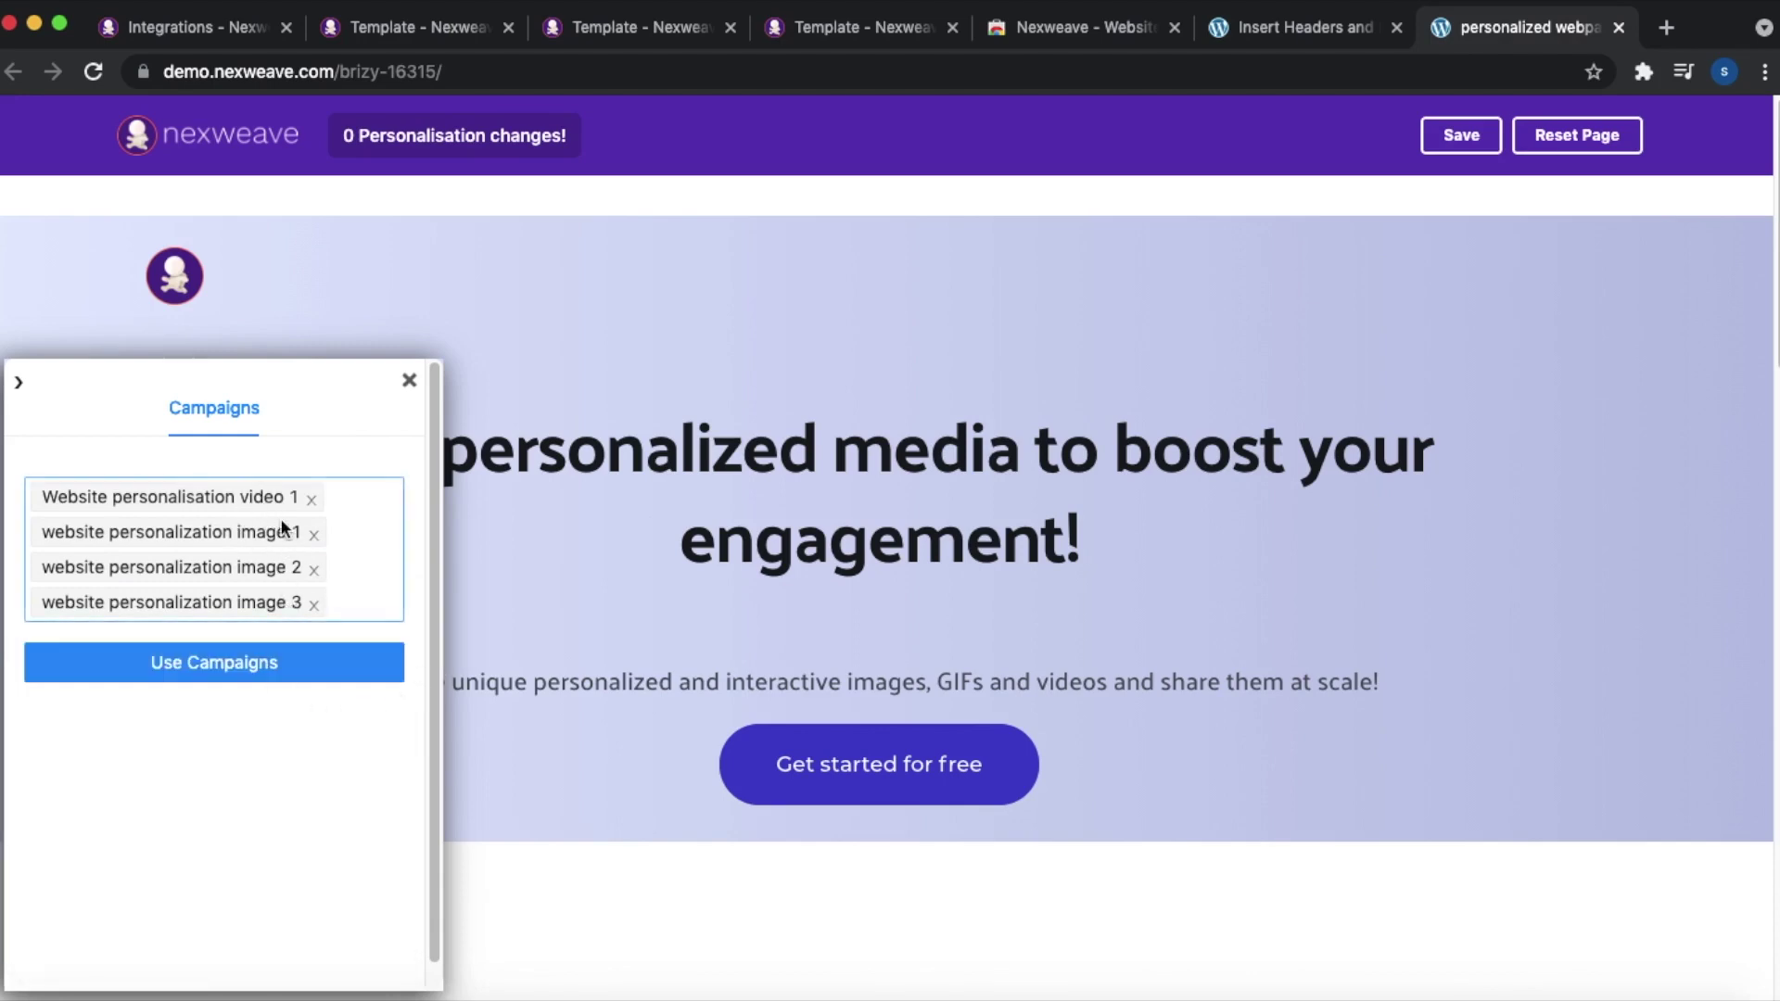
left_click(247, 666)
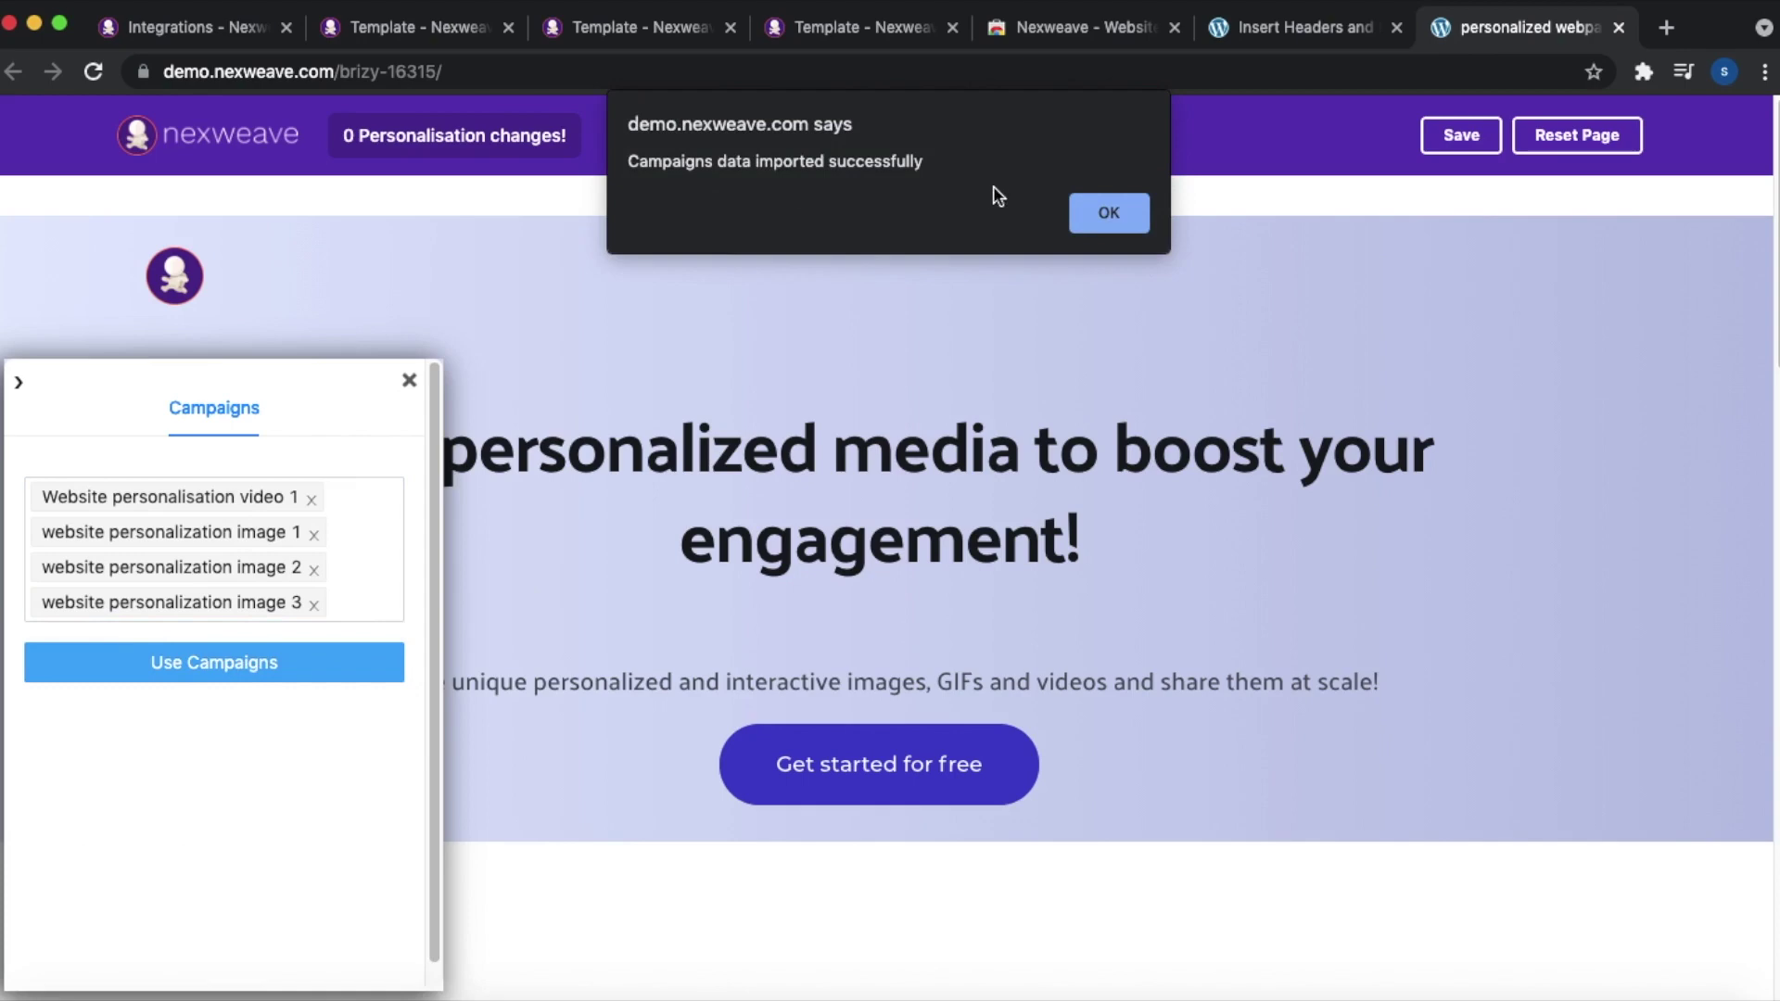
left_click(1098, 216)
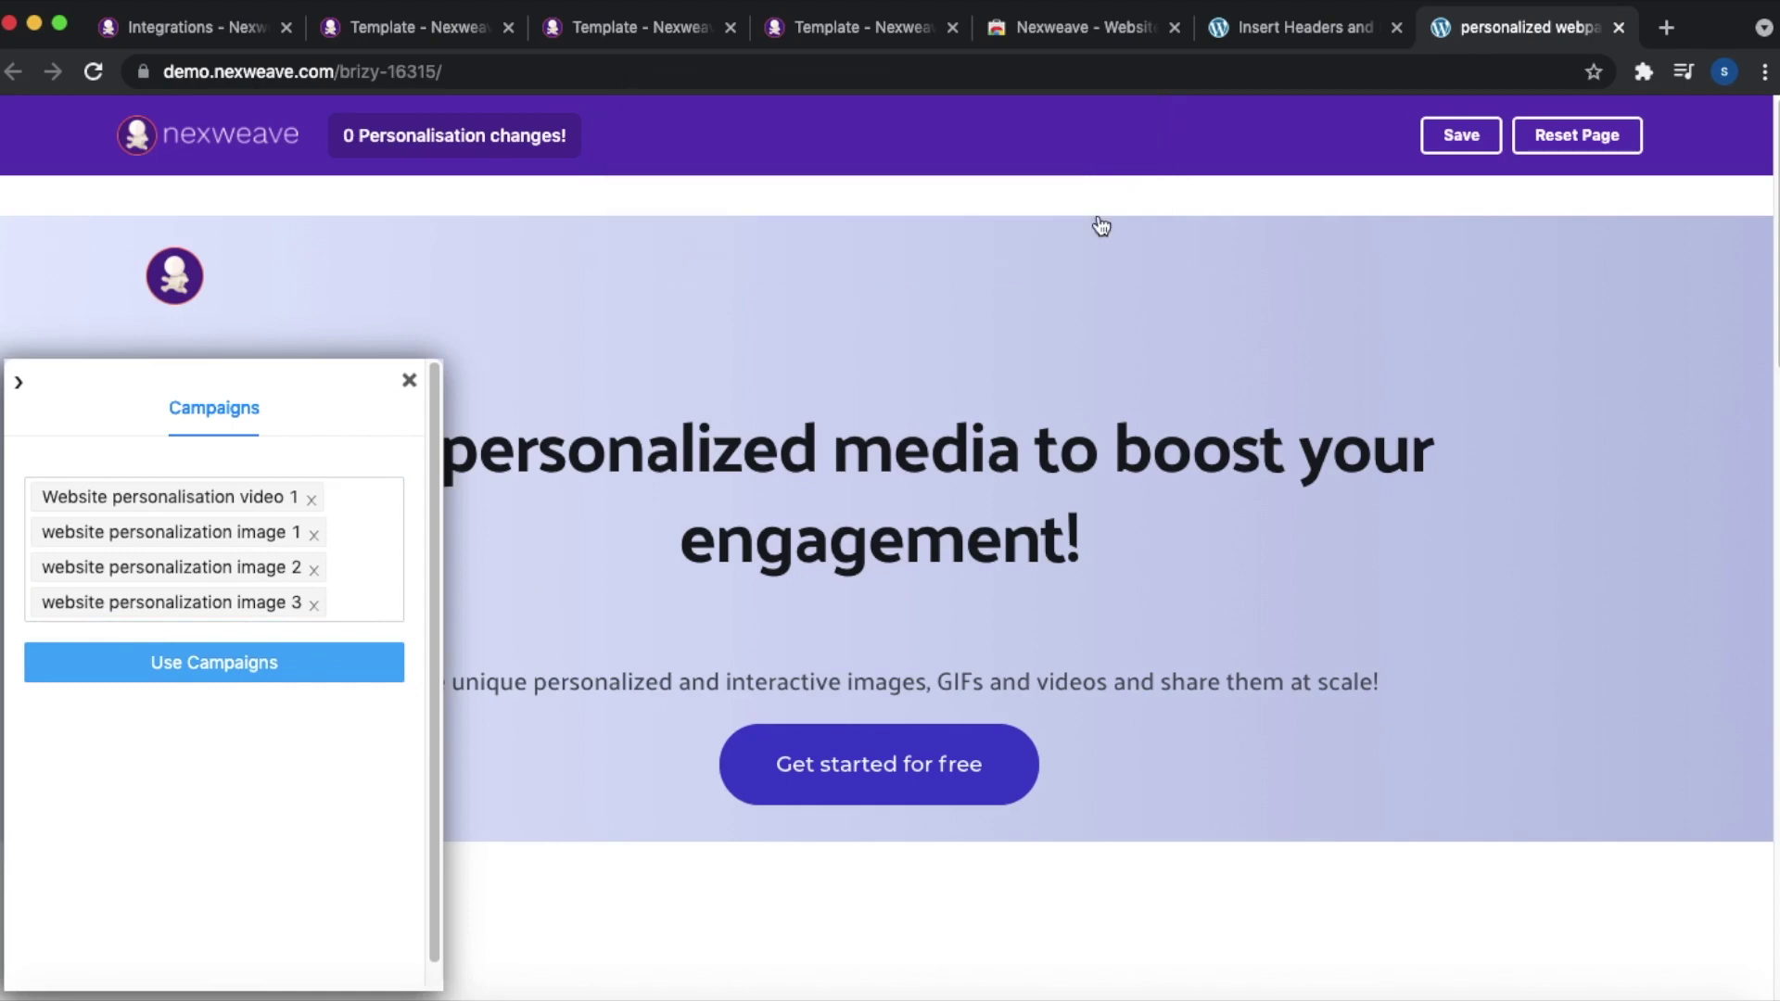
- Examine which personalization options are offered for the hero headline and for the editor screenshot further down the page
left_click(1057, 445)
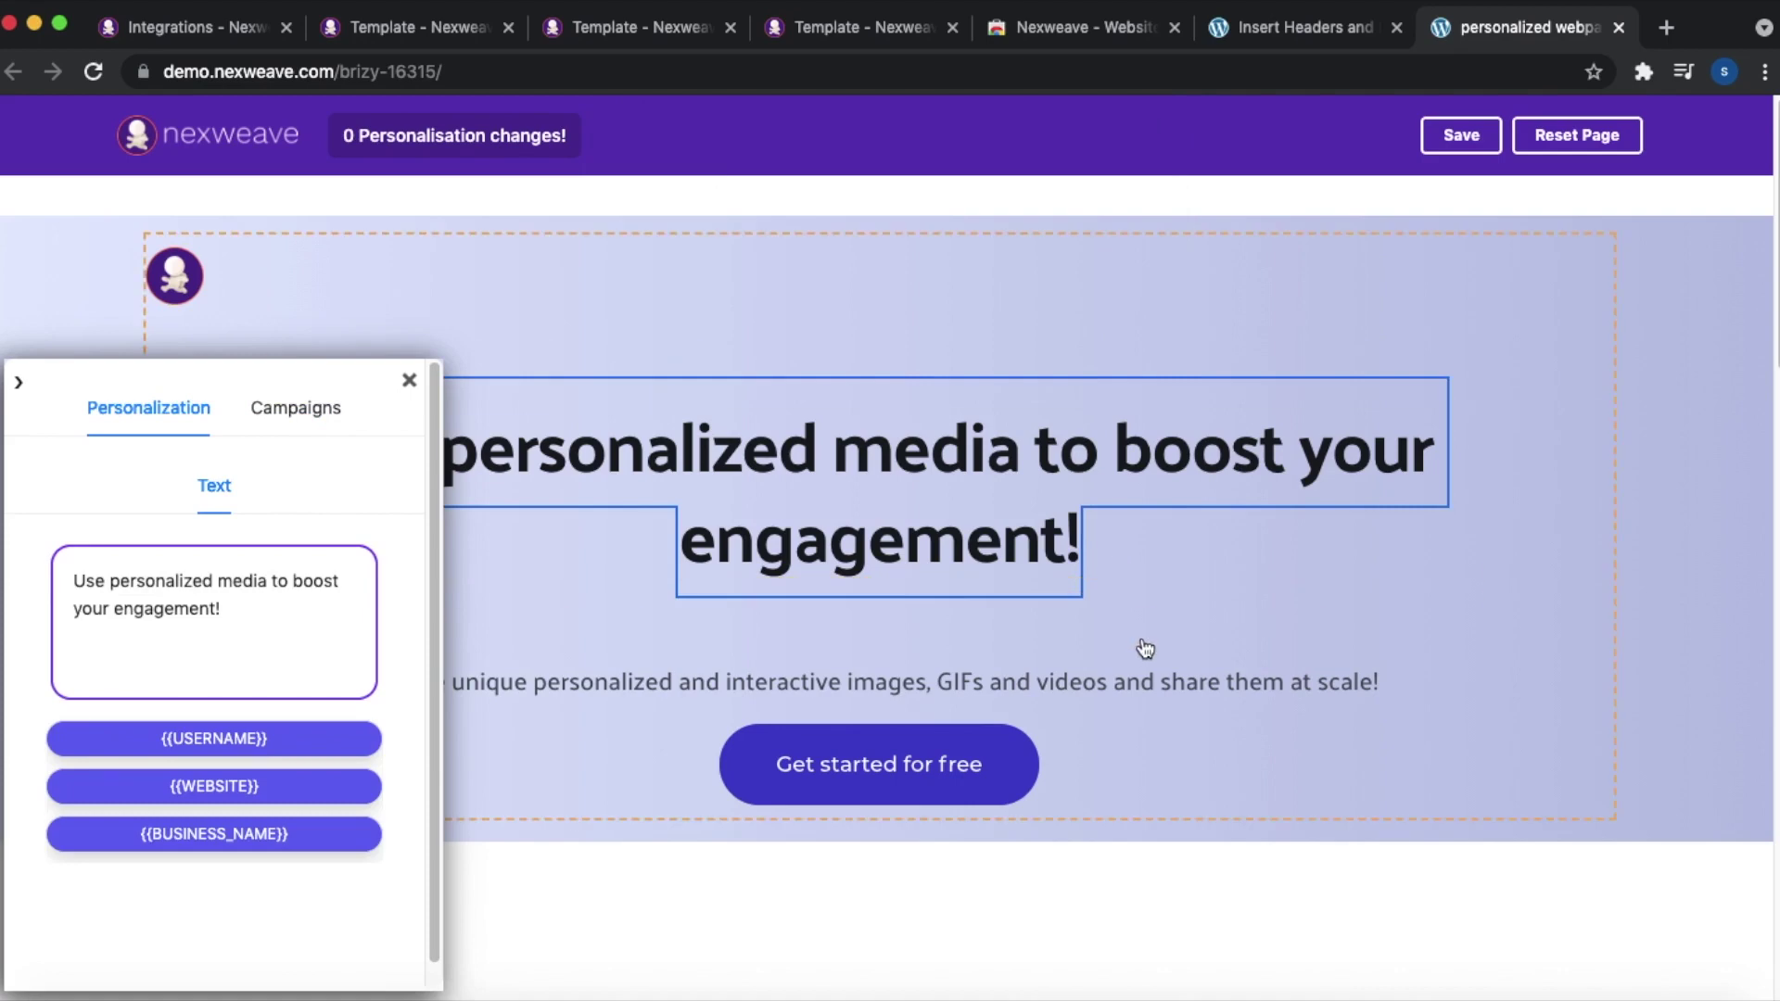
left_click(1172, 589)
left_click(1073, 557)
scroll(1065, 552, "down", 5)
left_click(1110, 777)
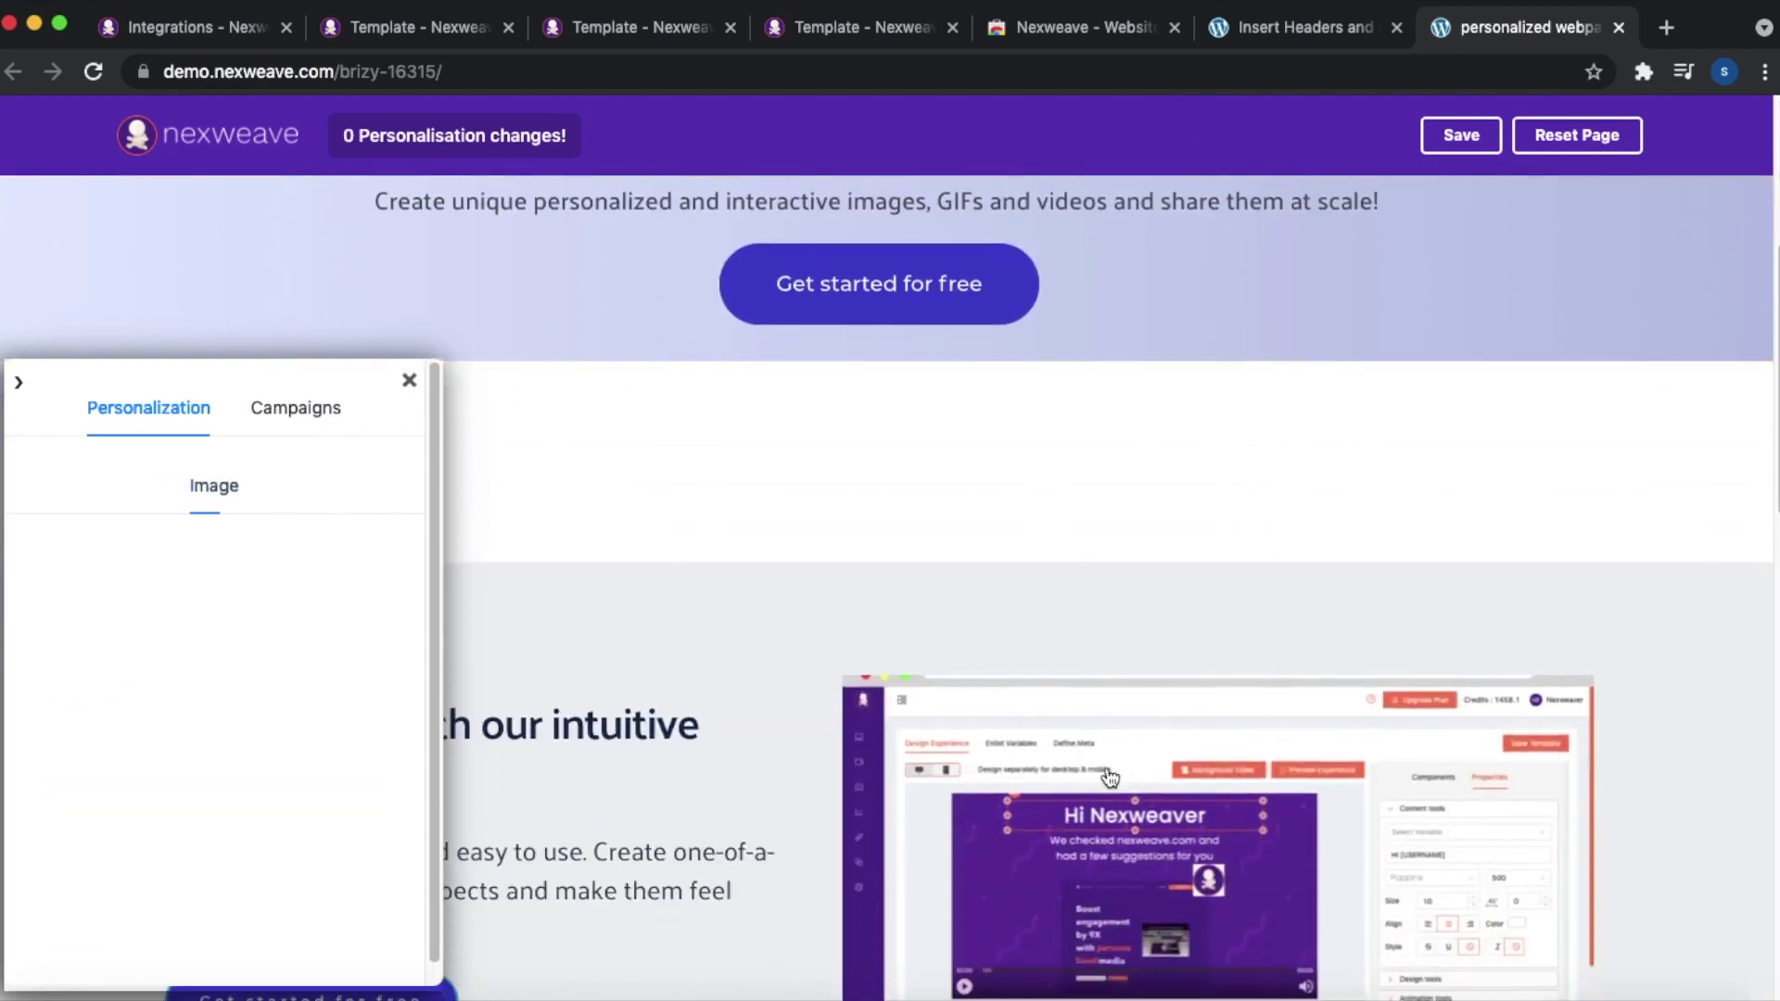
scroll(913, 621, "up", 5)
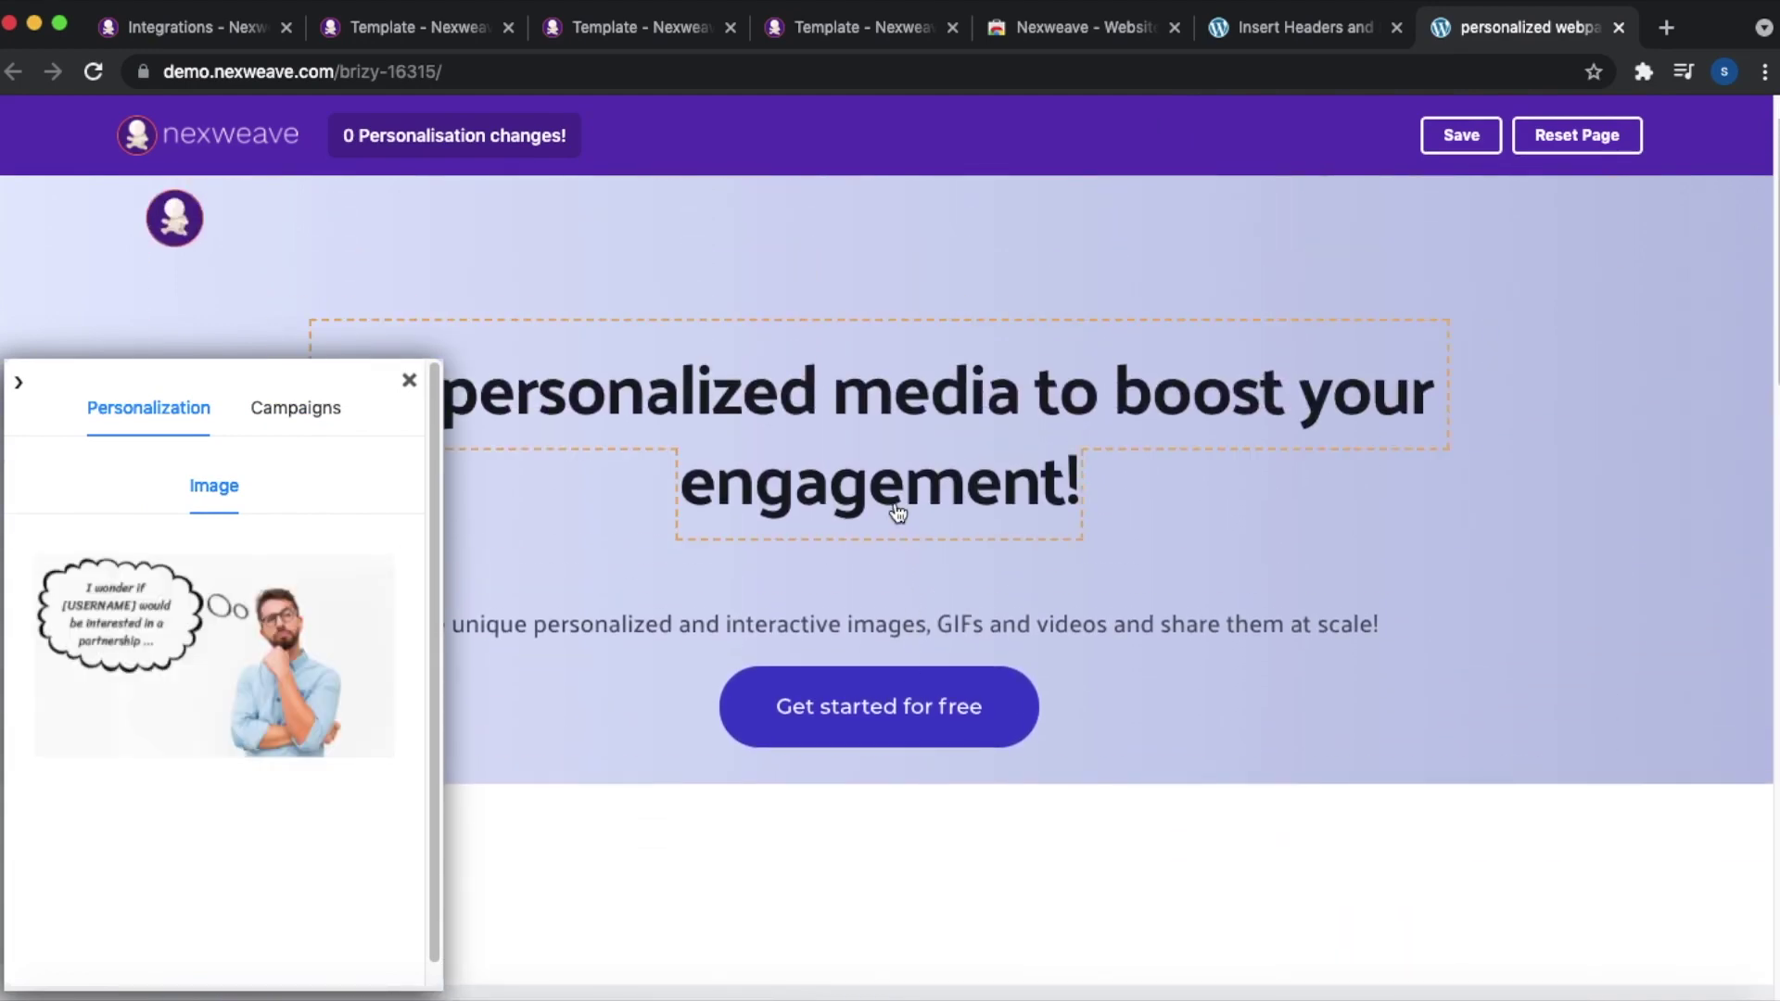
- Personalize the hero headline by adding a comma and the {{USERNAME}} variable after "engagement", before the exclamation mark
left_click(825, 434)
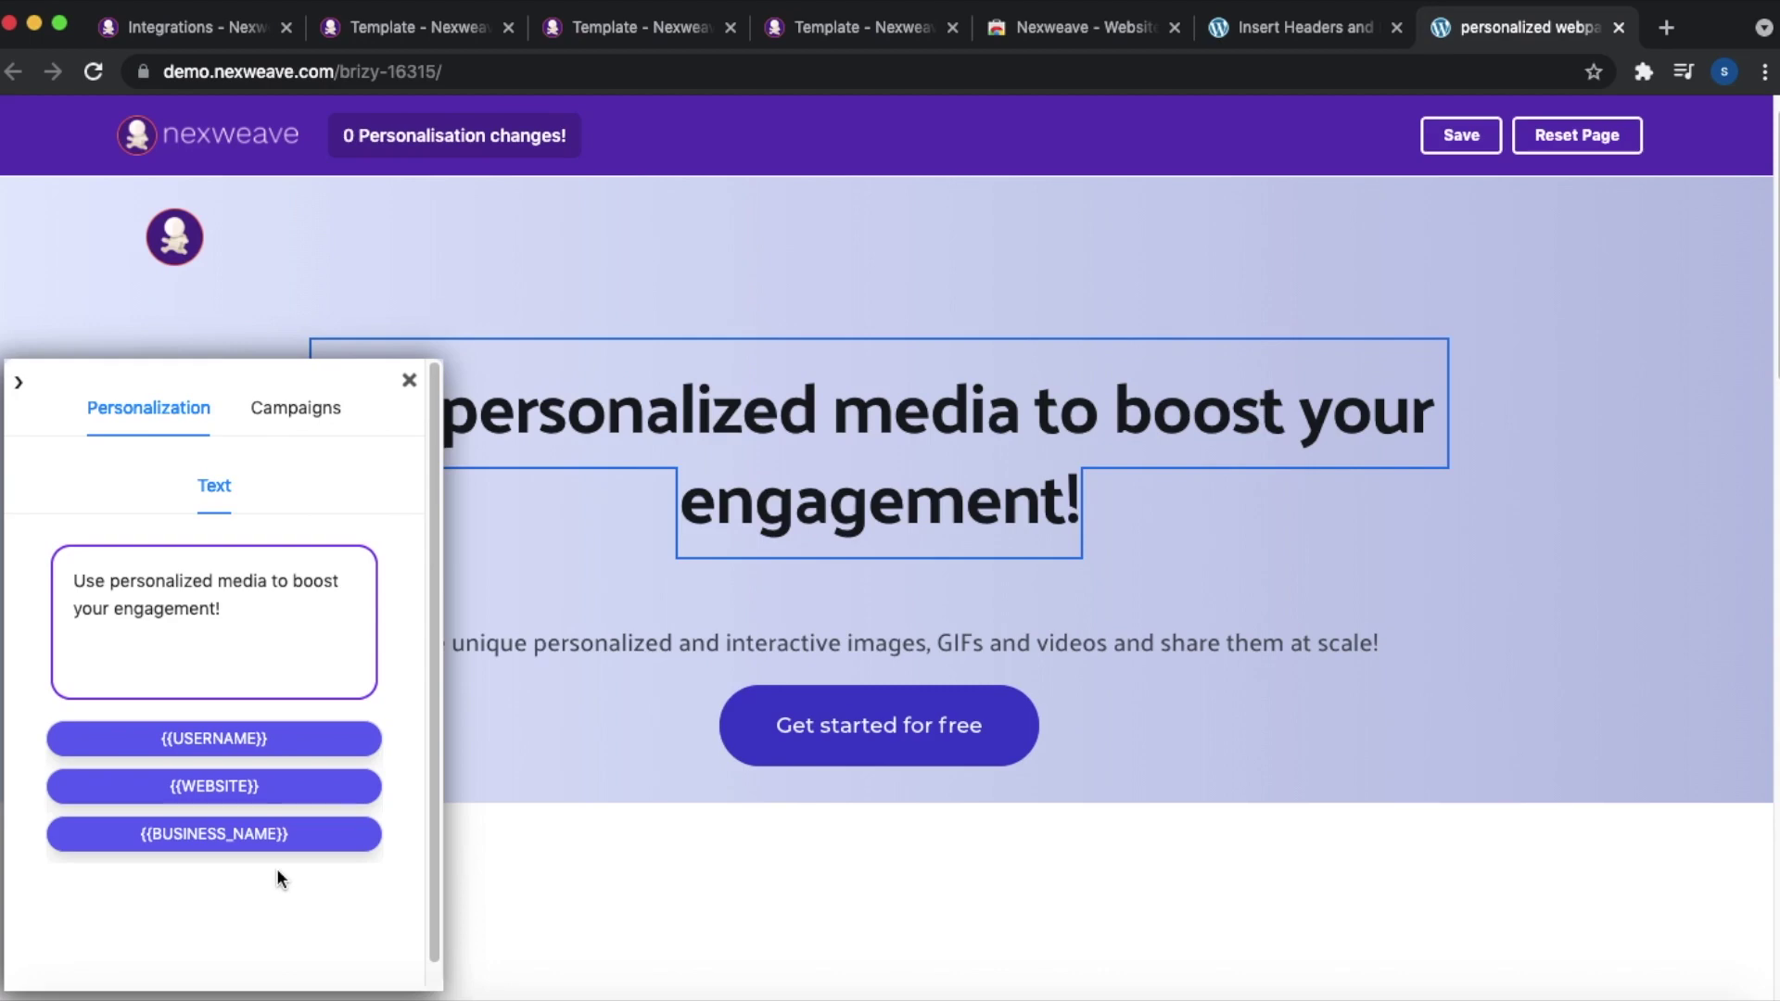
left_click(298, 416)
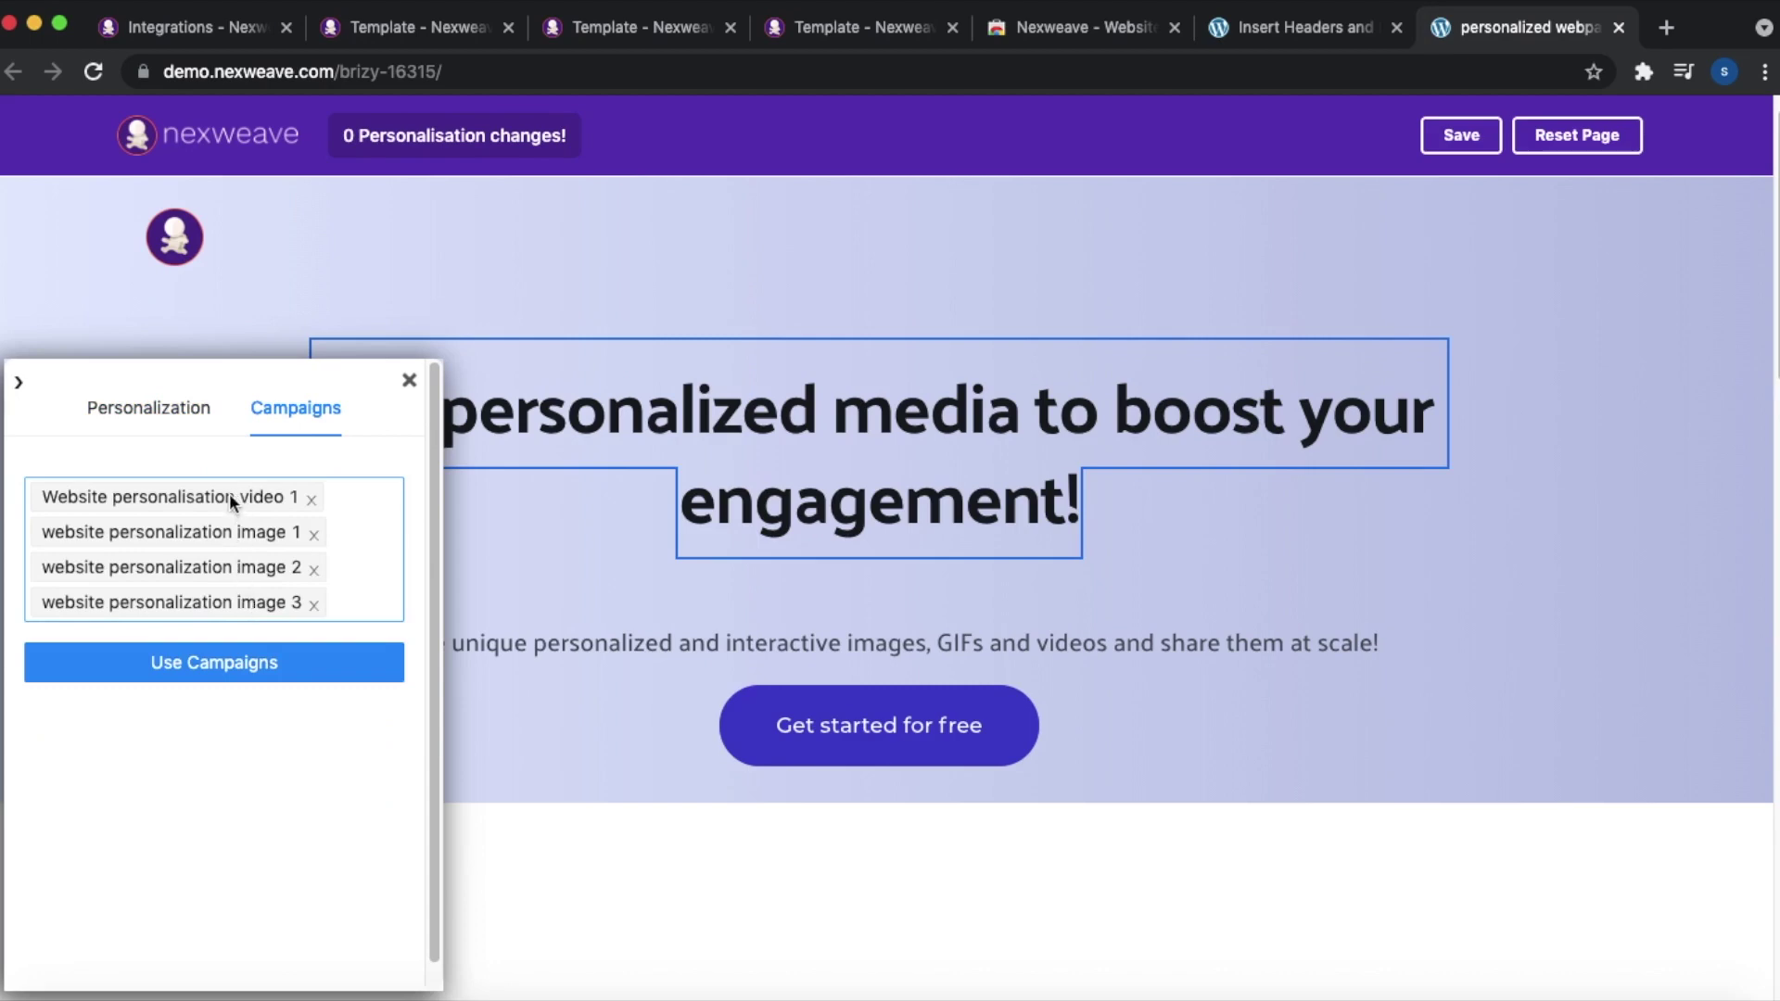
left_click(172, 422)
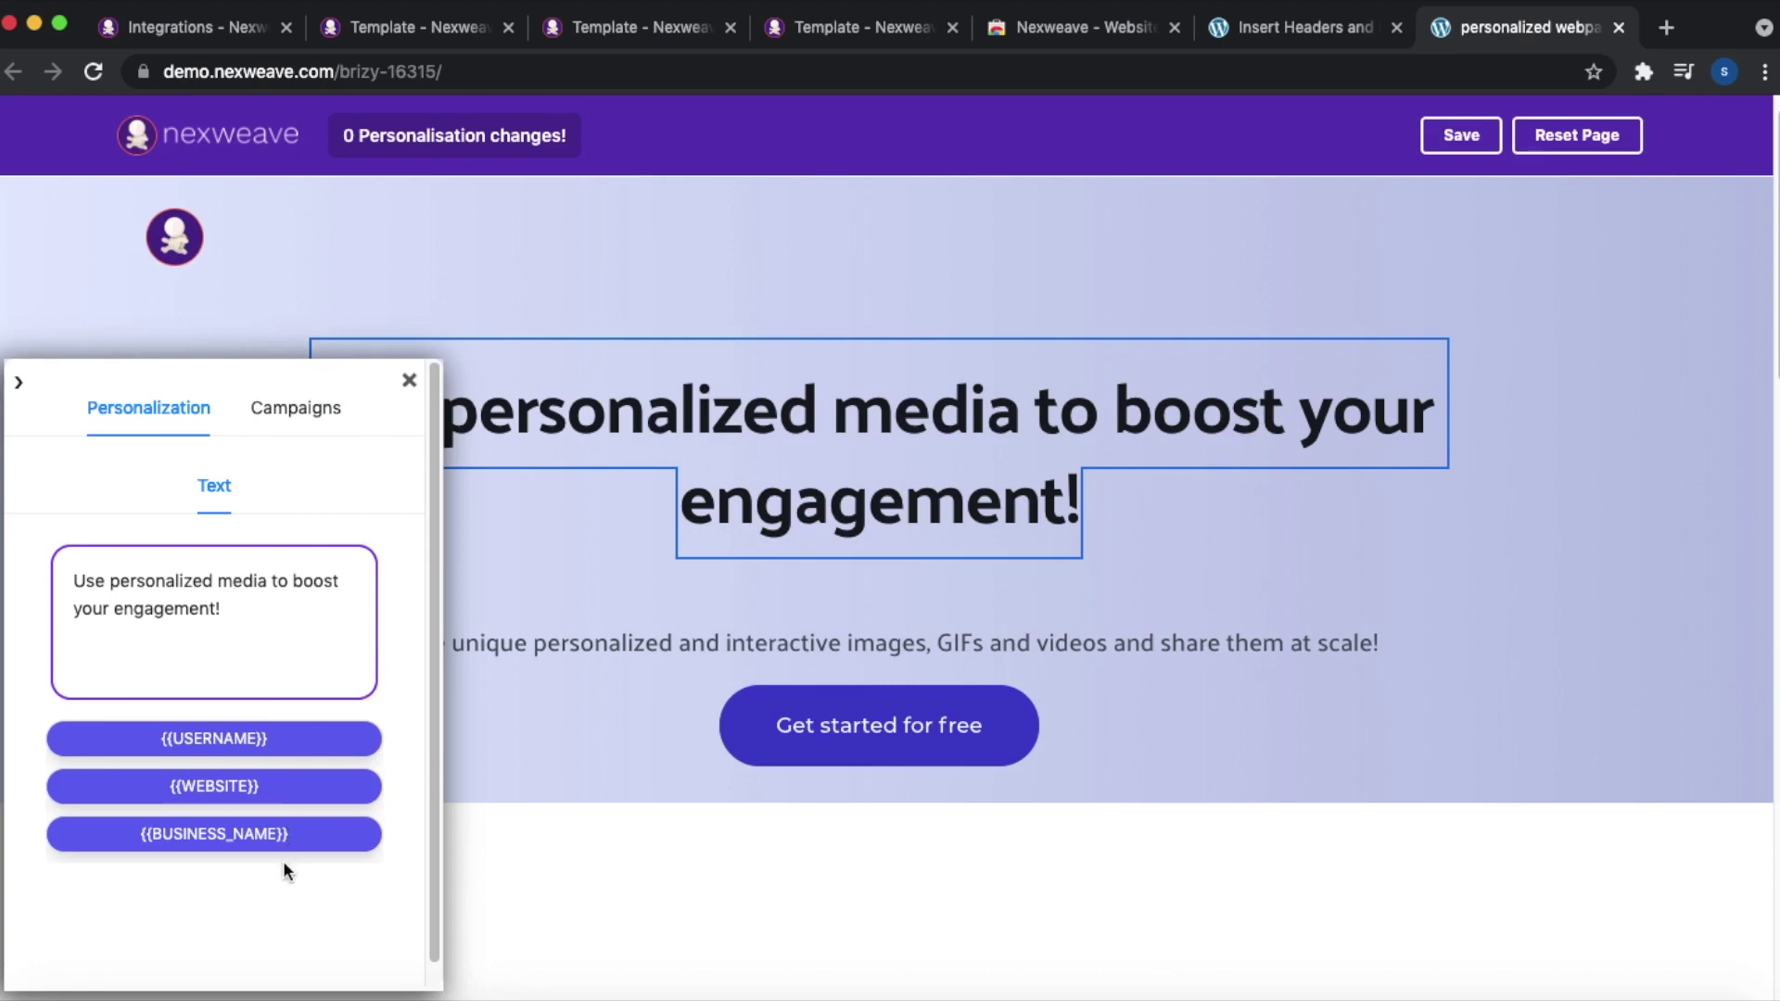
left_click(320, 663)
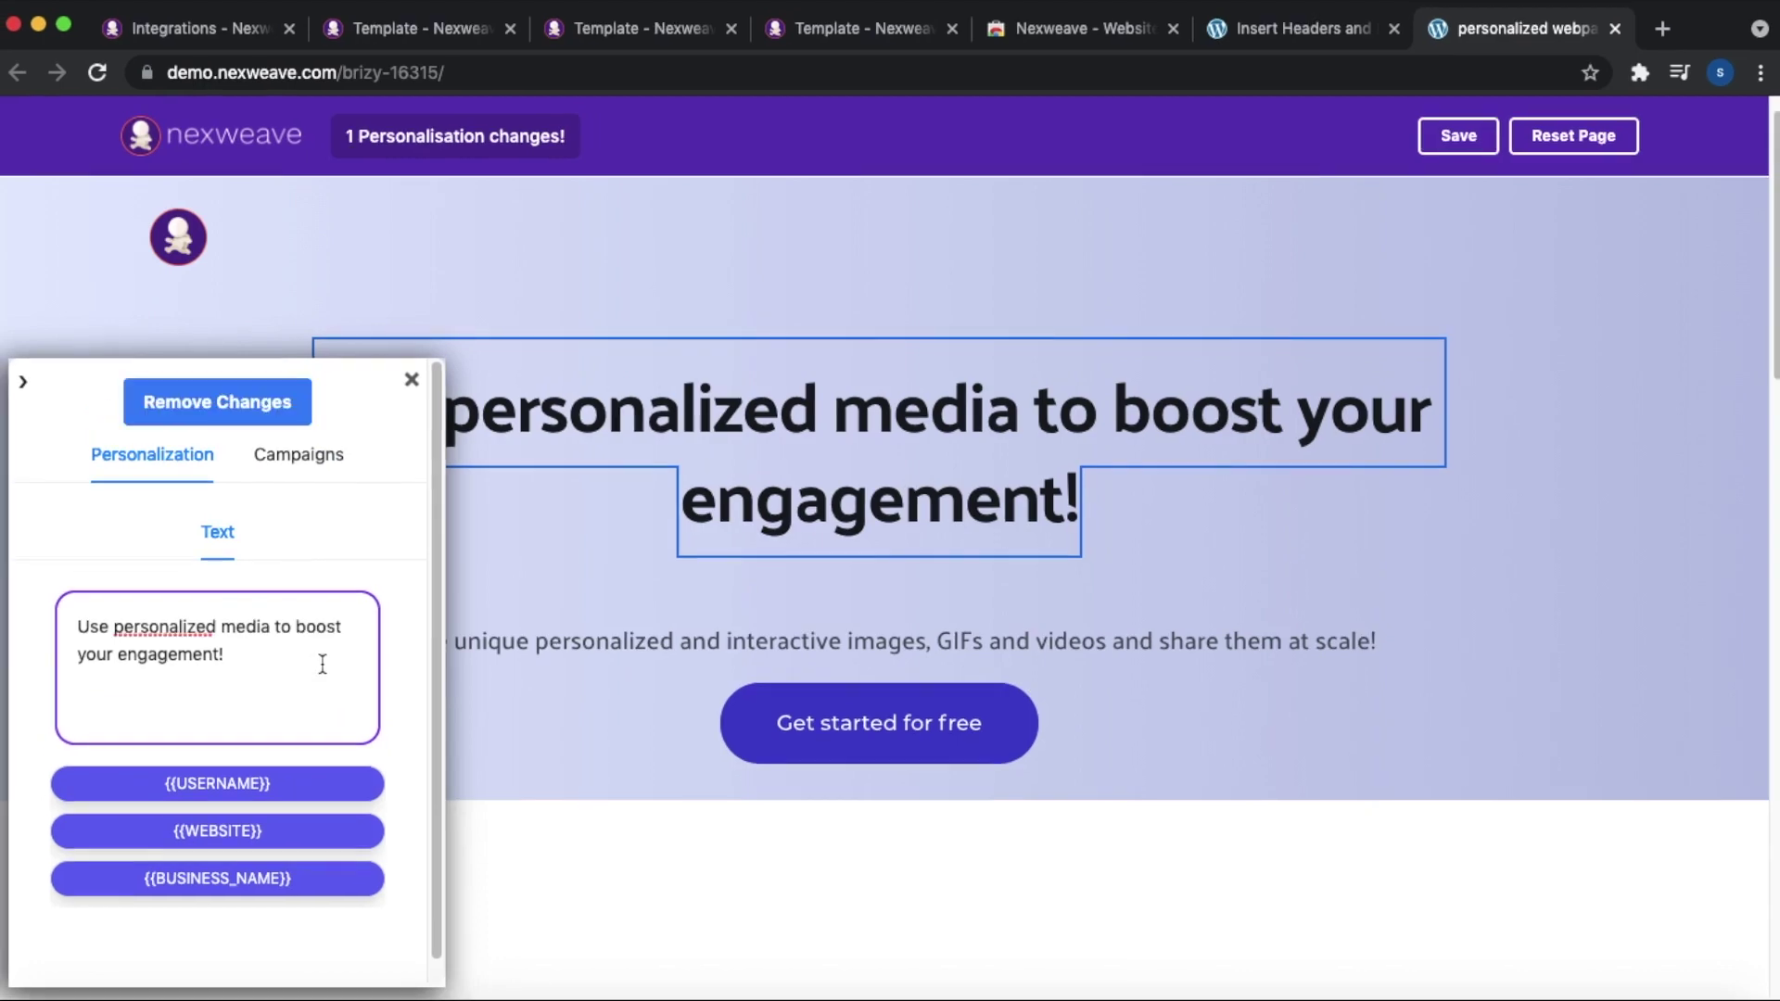
left_click(223, 656)
type(",")
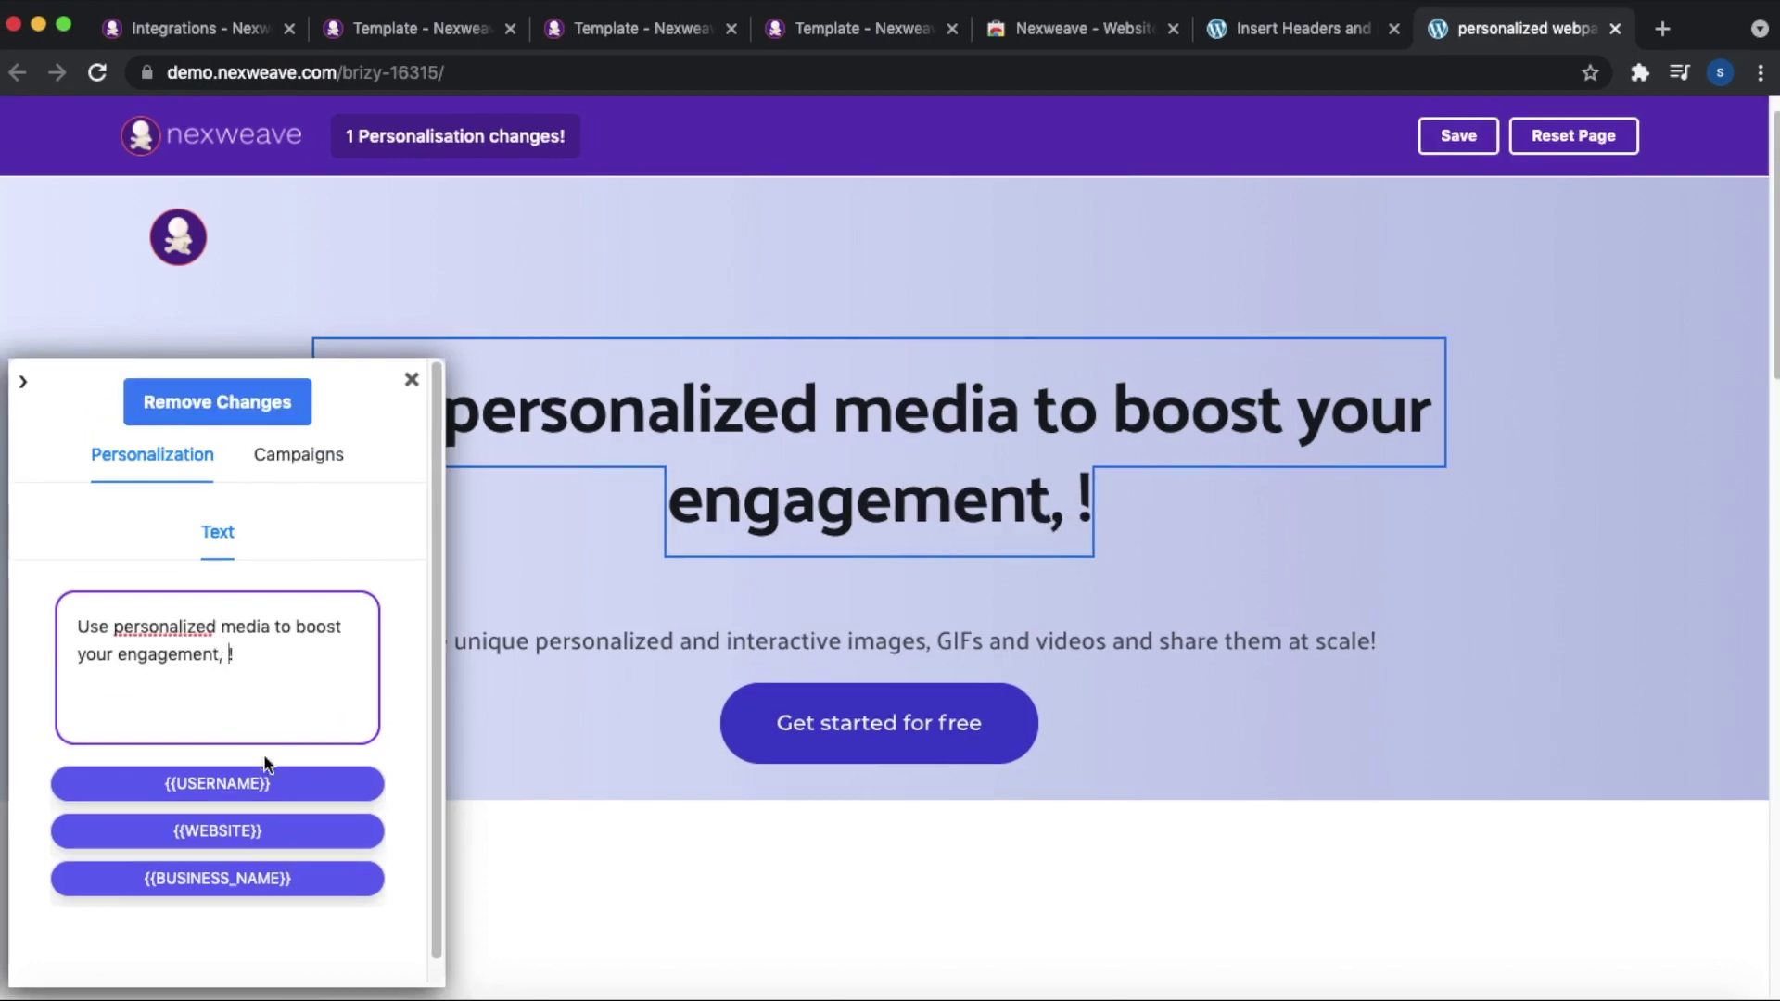
left_click(267, 786)
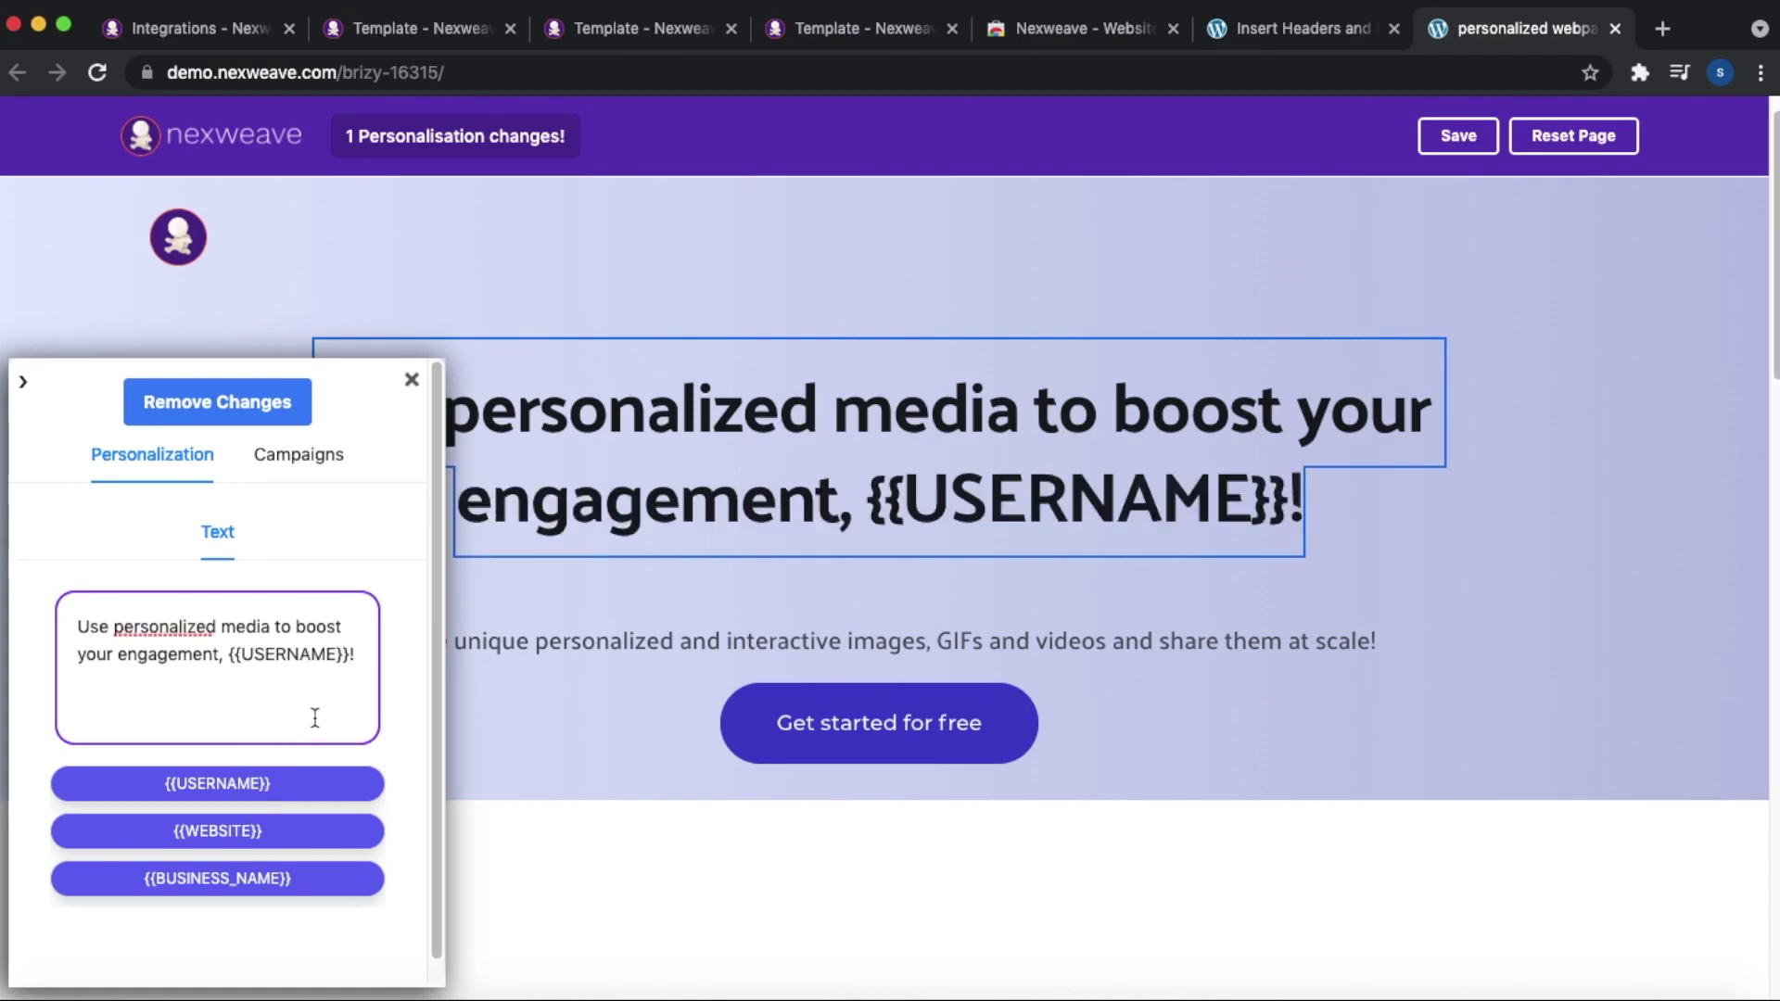
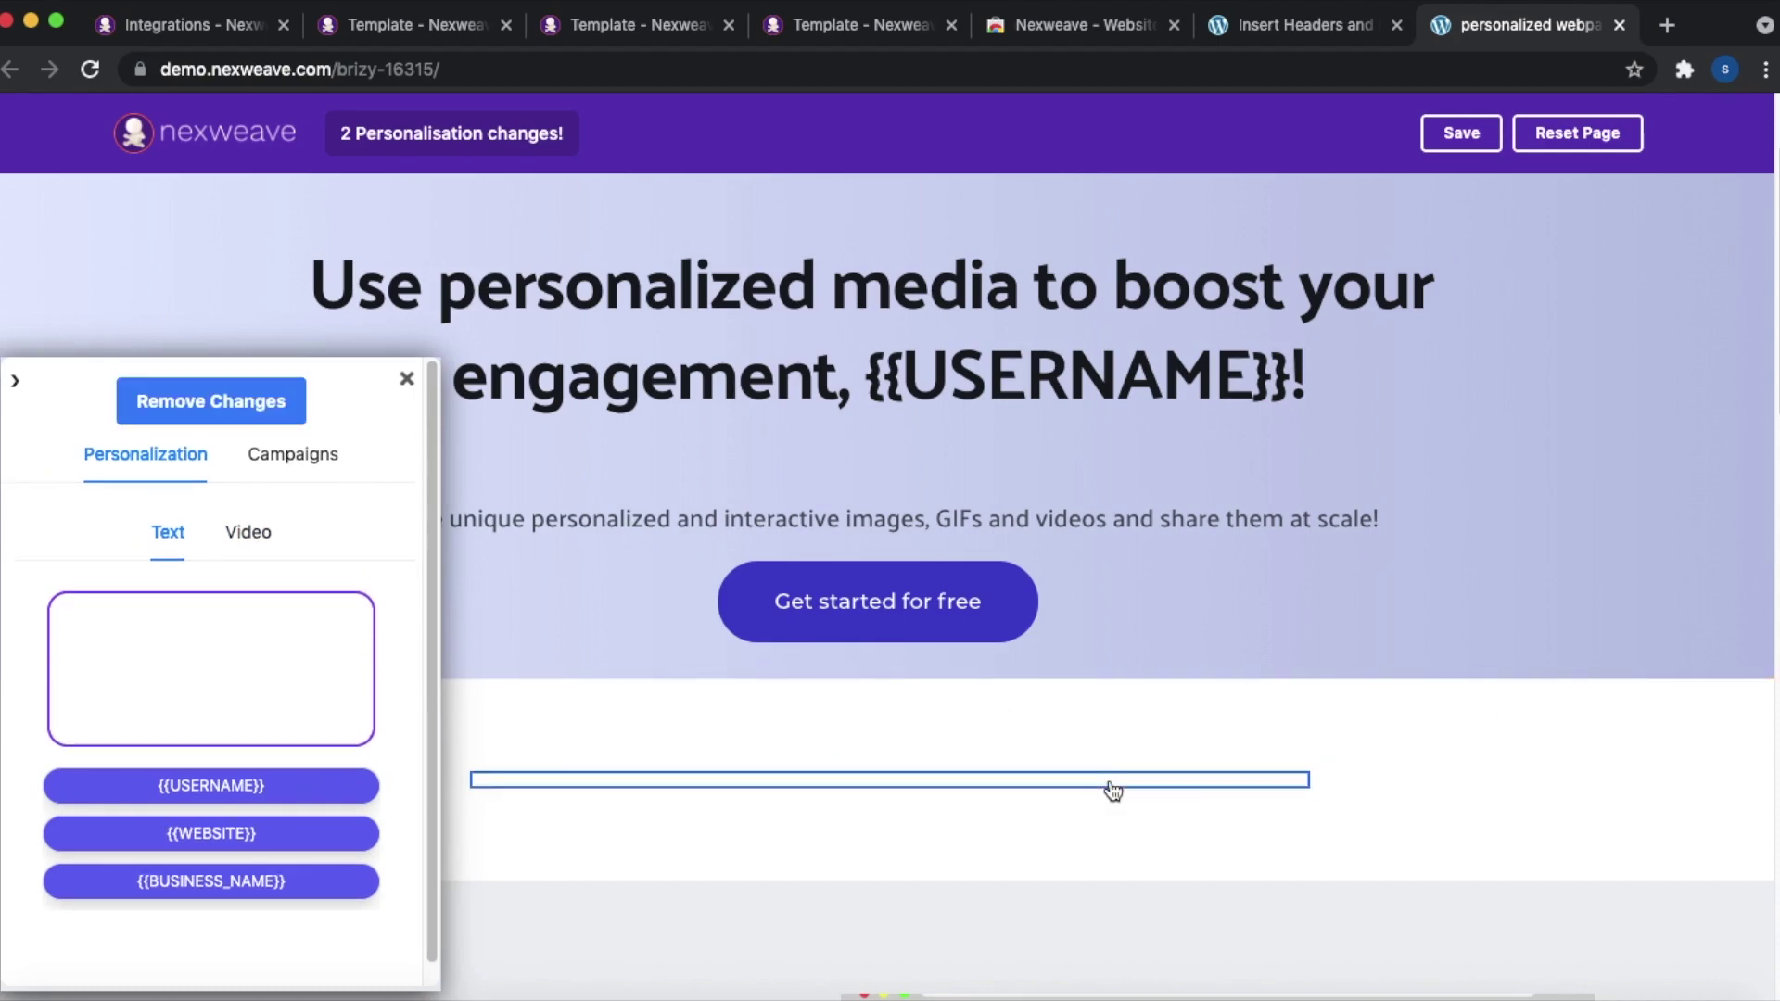
- Insert the personalized campaign video into the empty block between the hero section and the "Get creative with our intuitive editor" section
scroll(1115, 809, "down", 3)
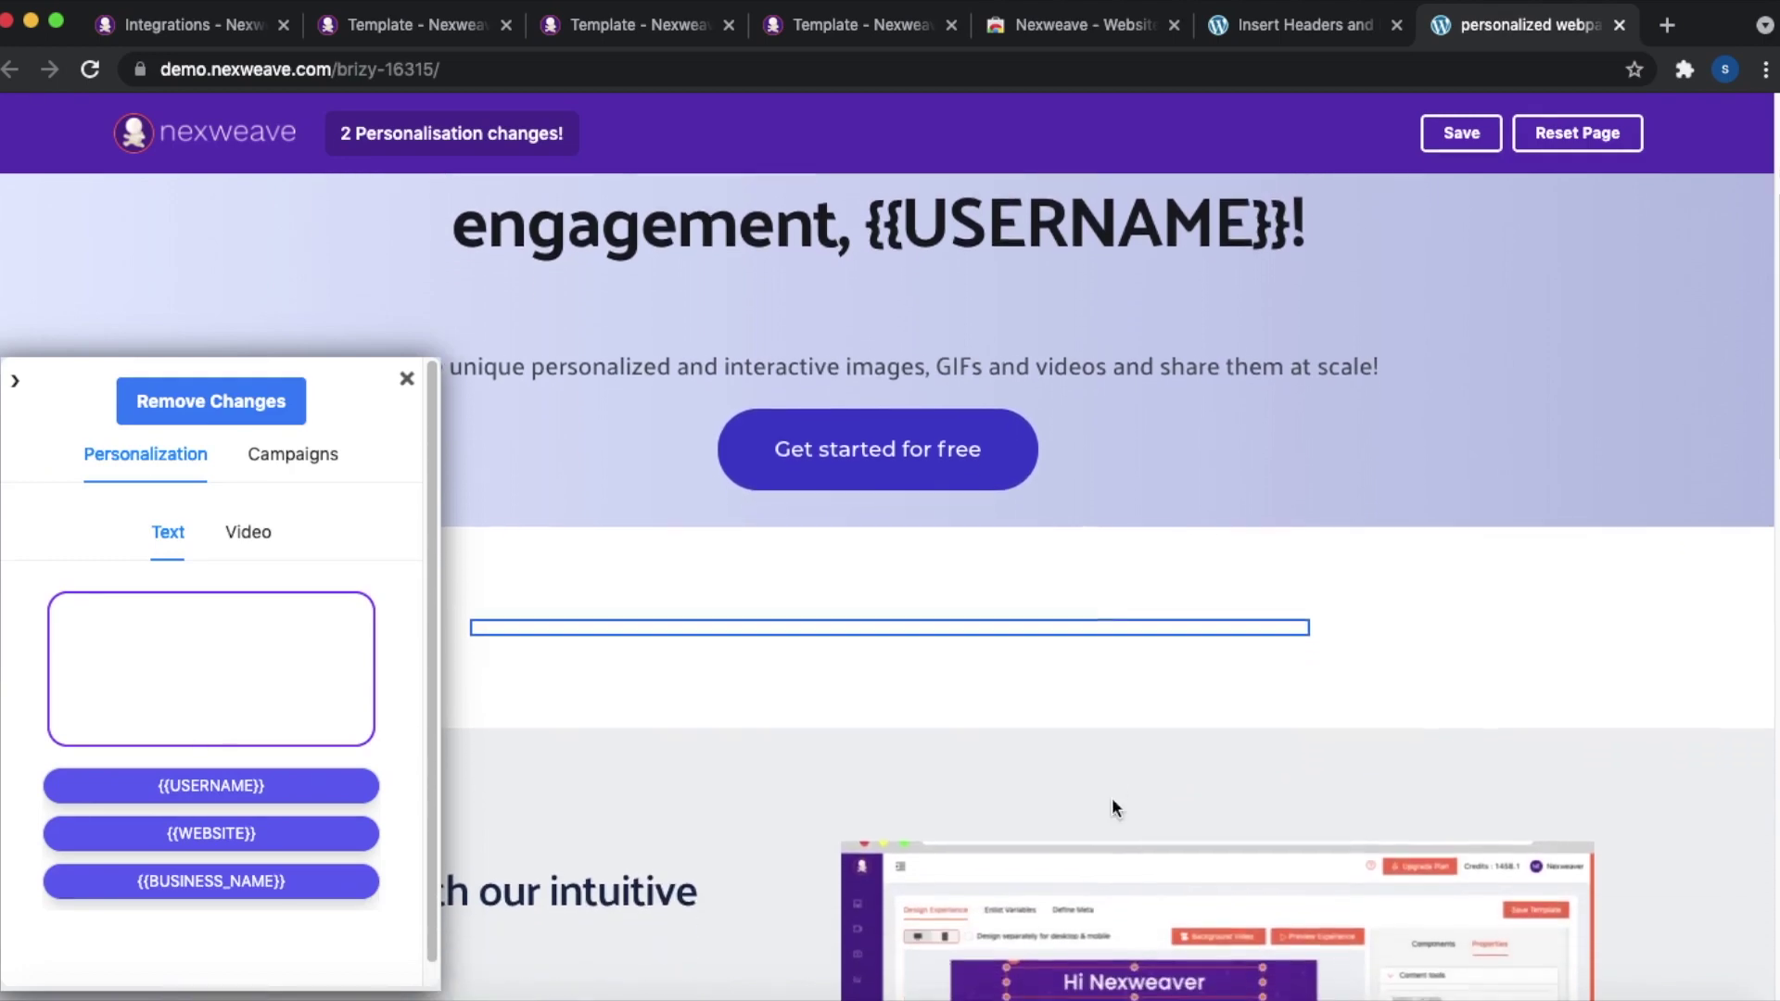
left_click(1113, 867)
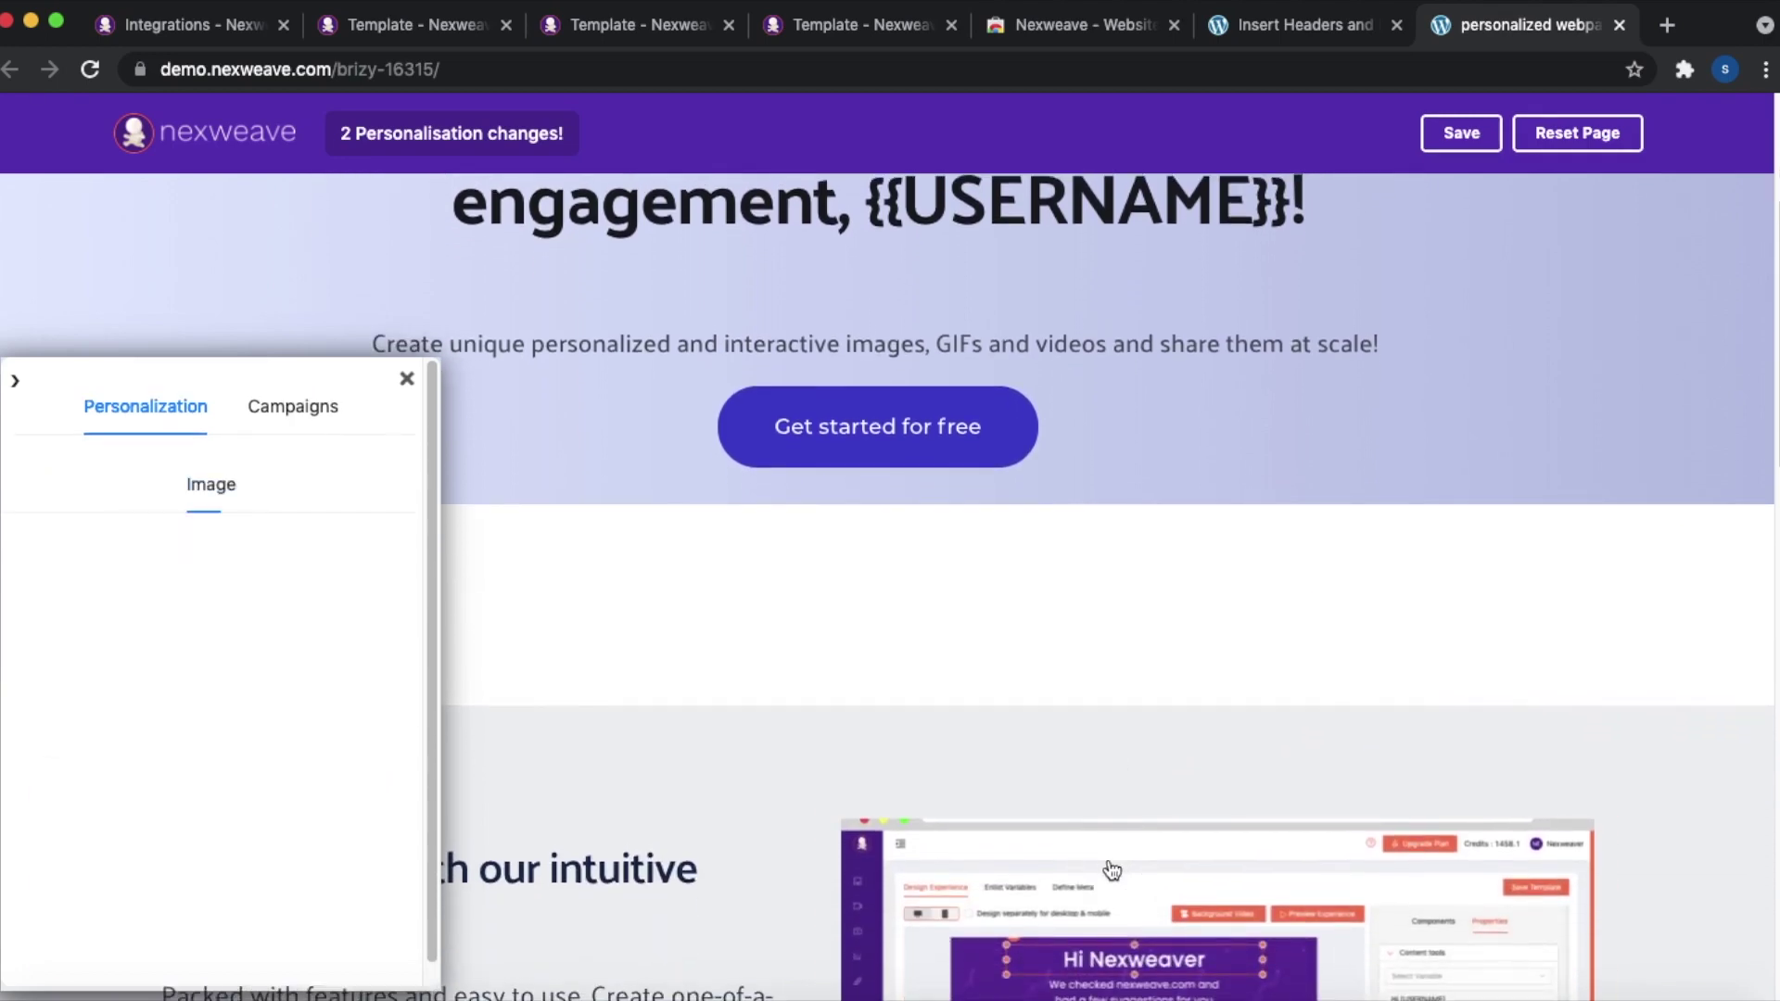
left_click(870, 607)
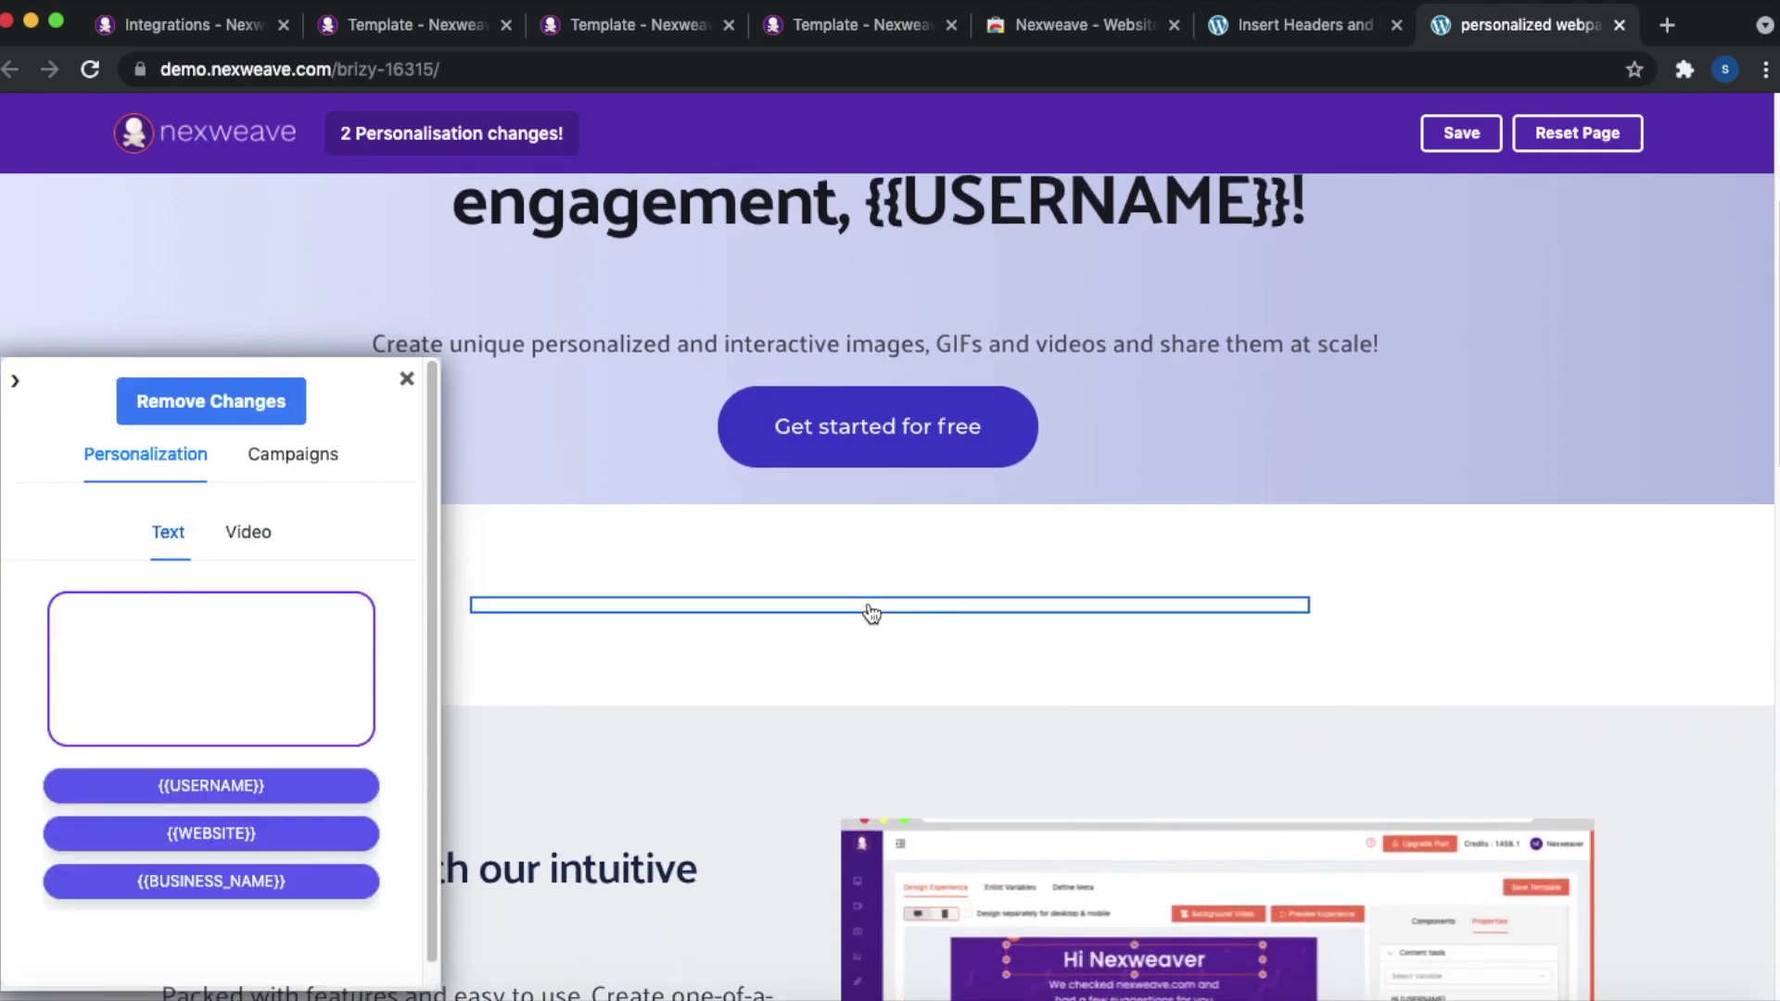
scroll(812, 547, "up", 2)
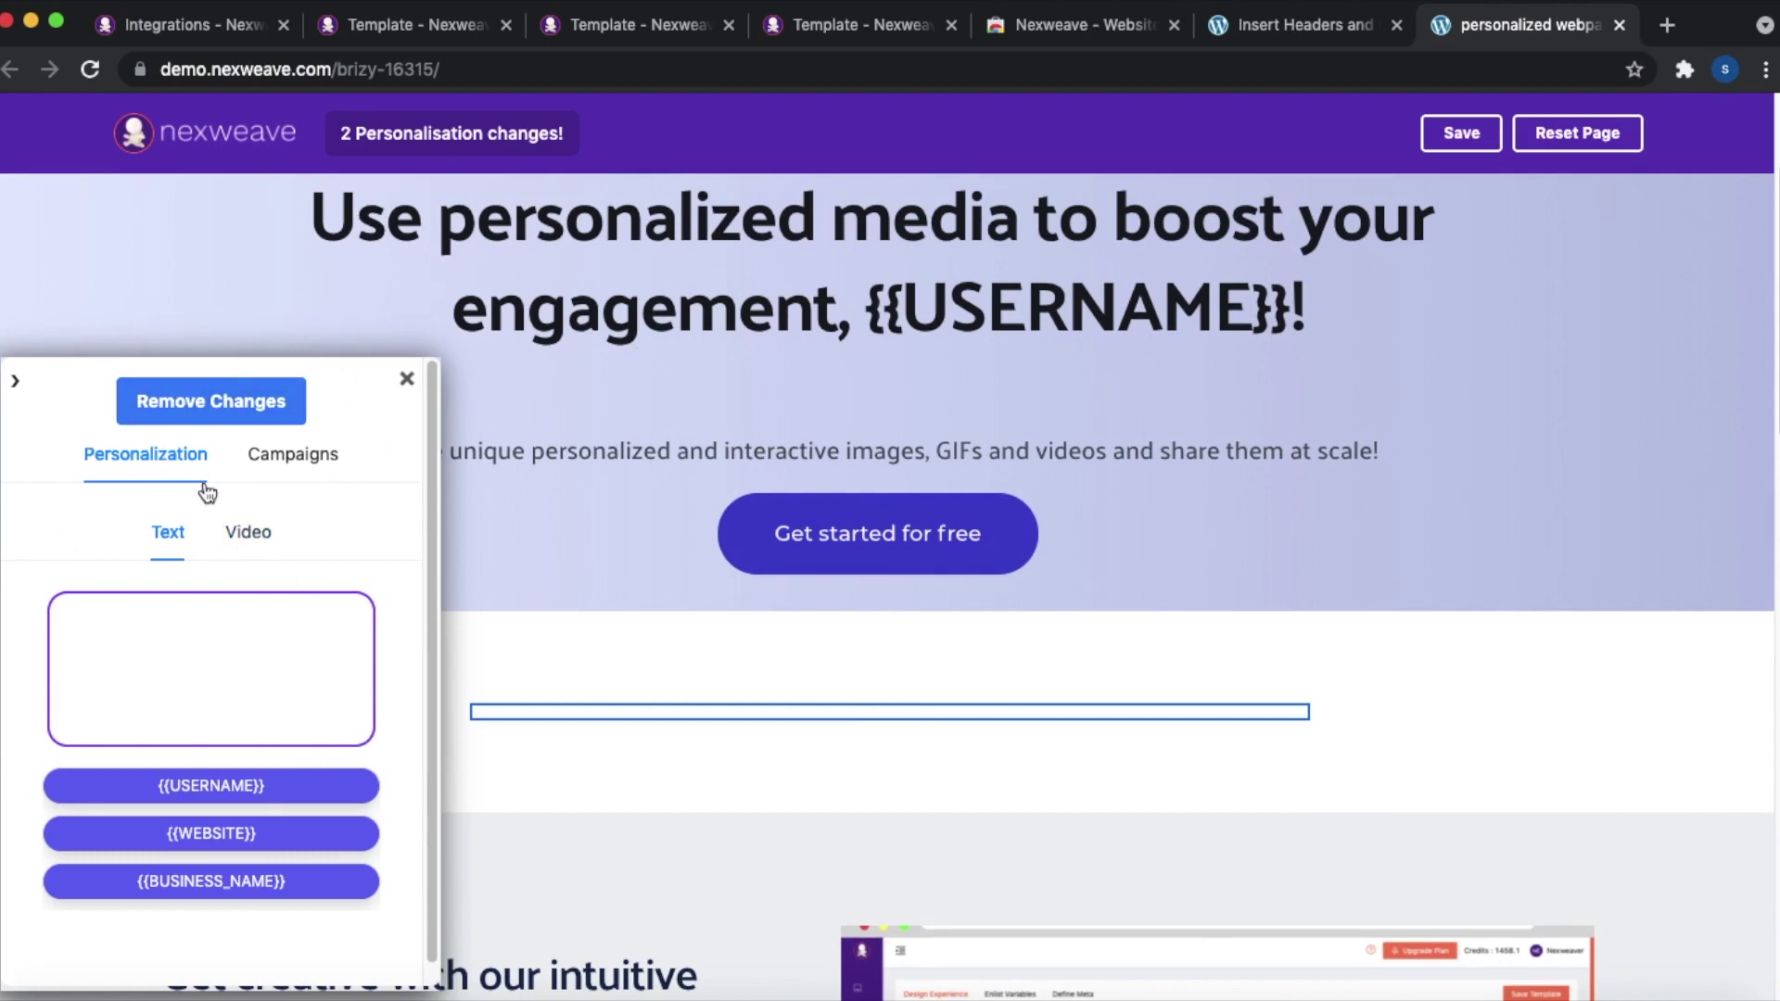
left_click(251, 541)
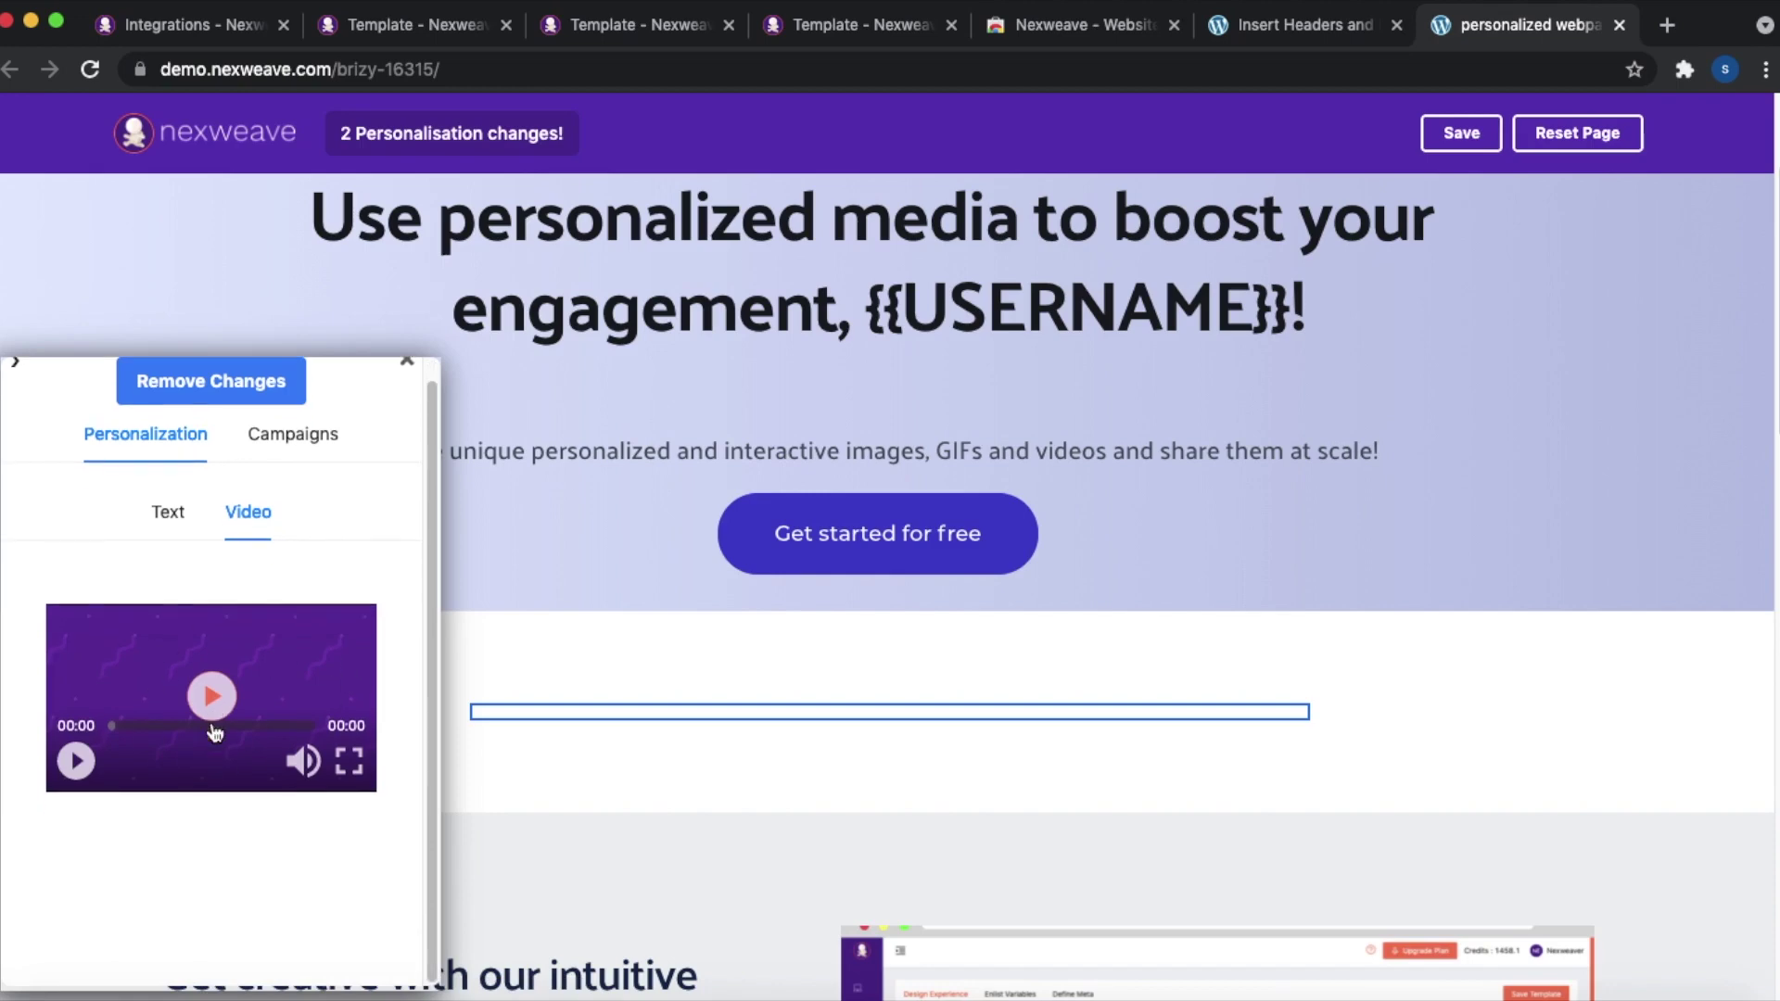
scroll(211, 834, "down", 1)
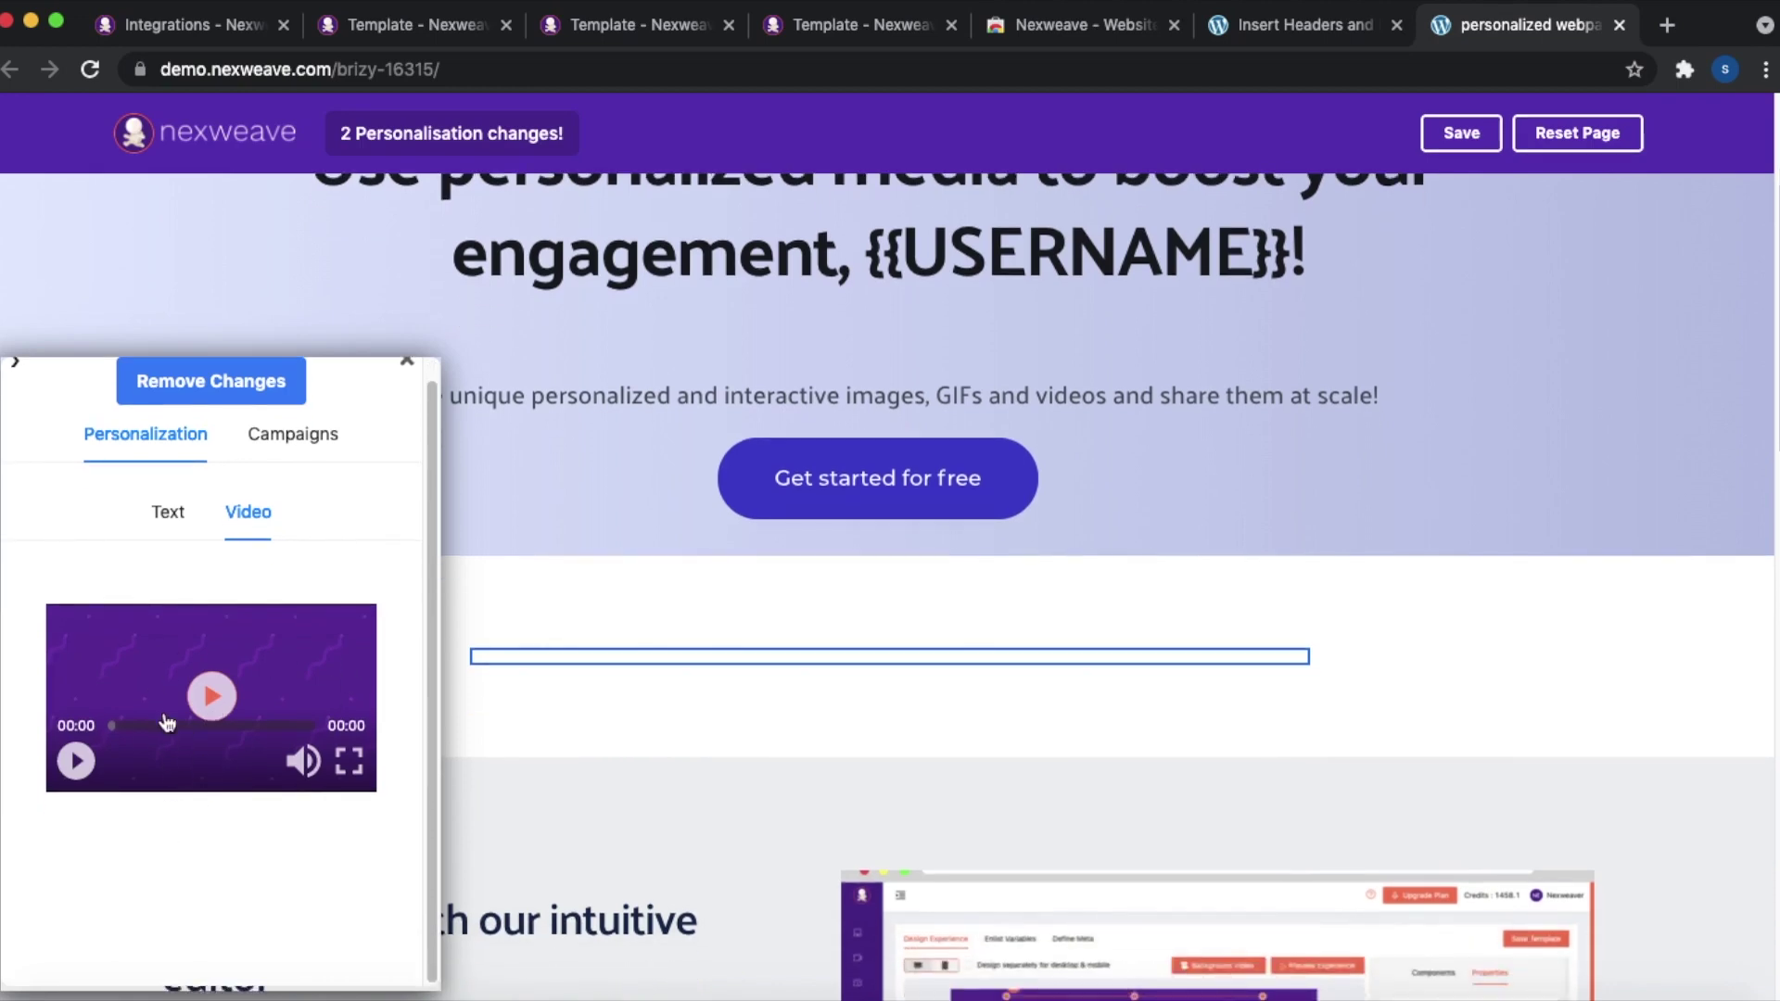
scroll(227, 700, "up", 1)
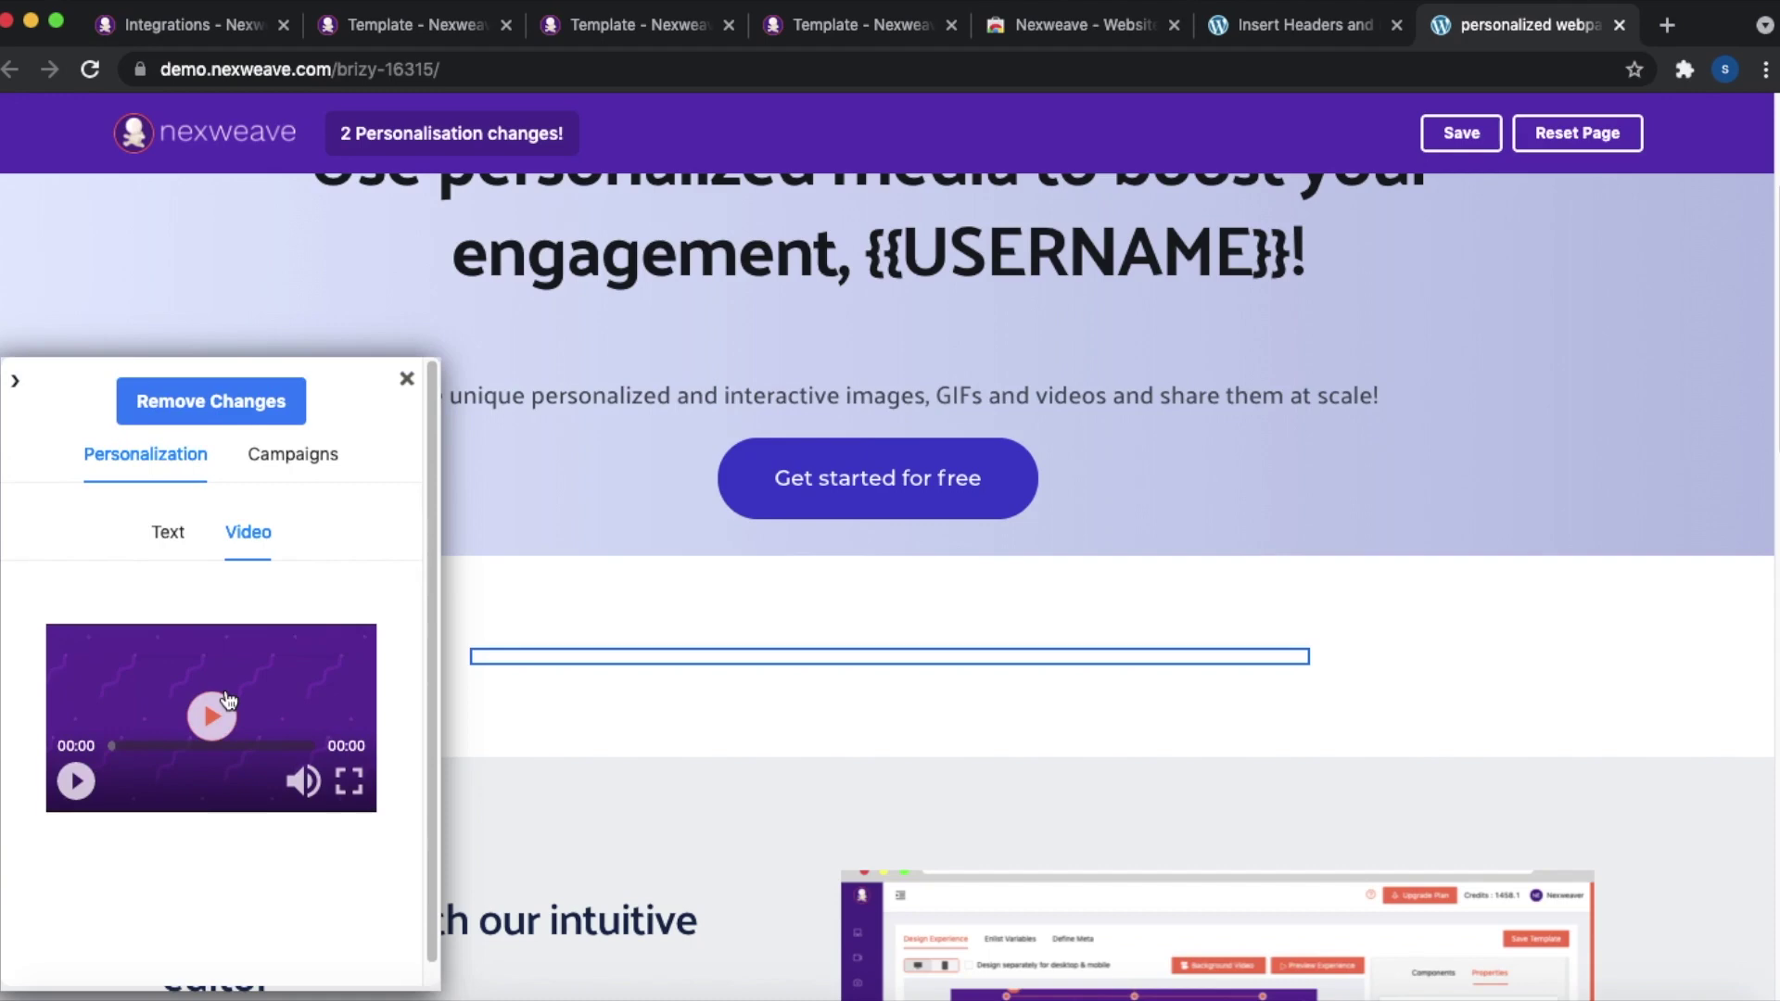
scroll(227, 702, "up", 1)
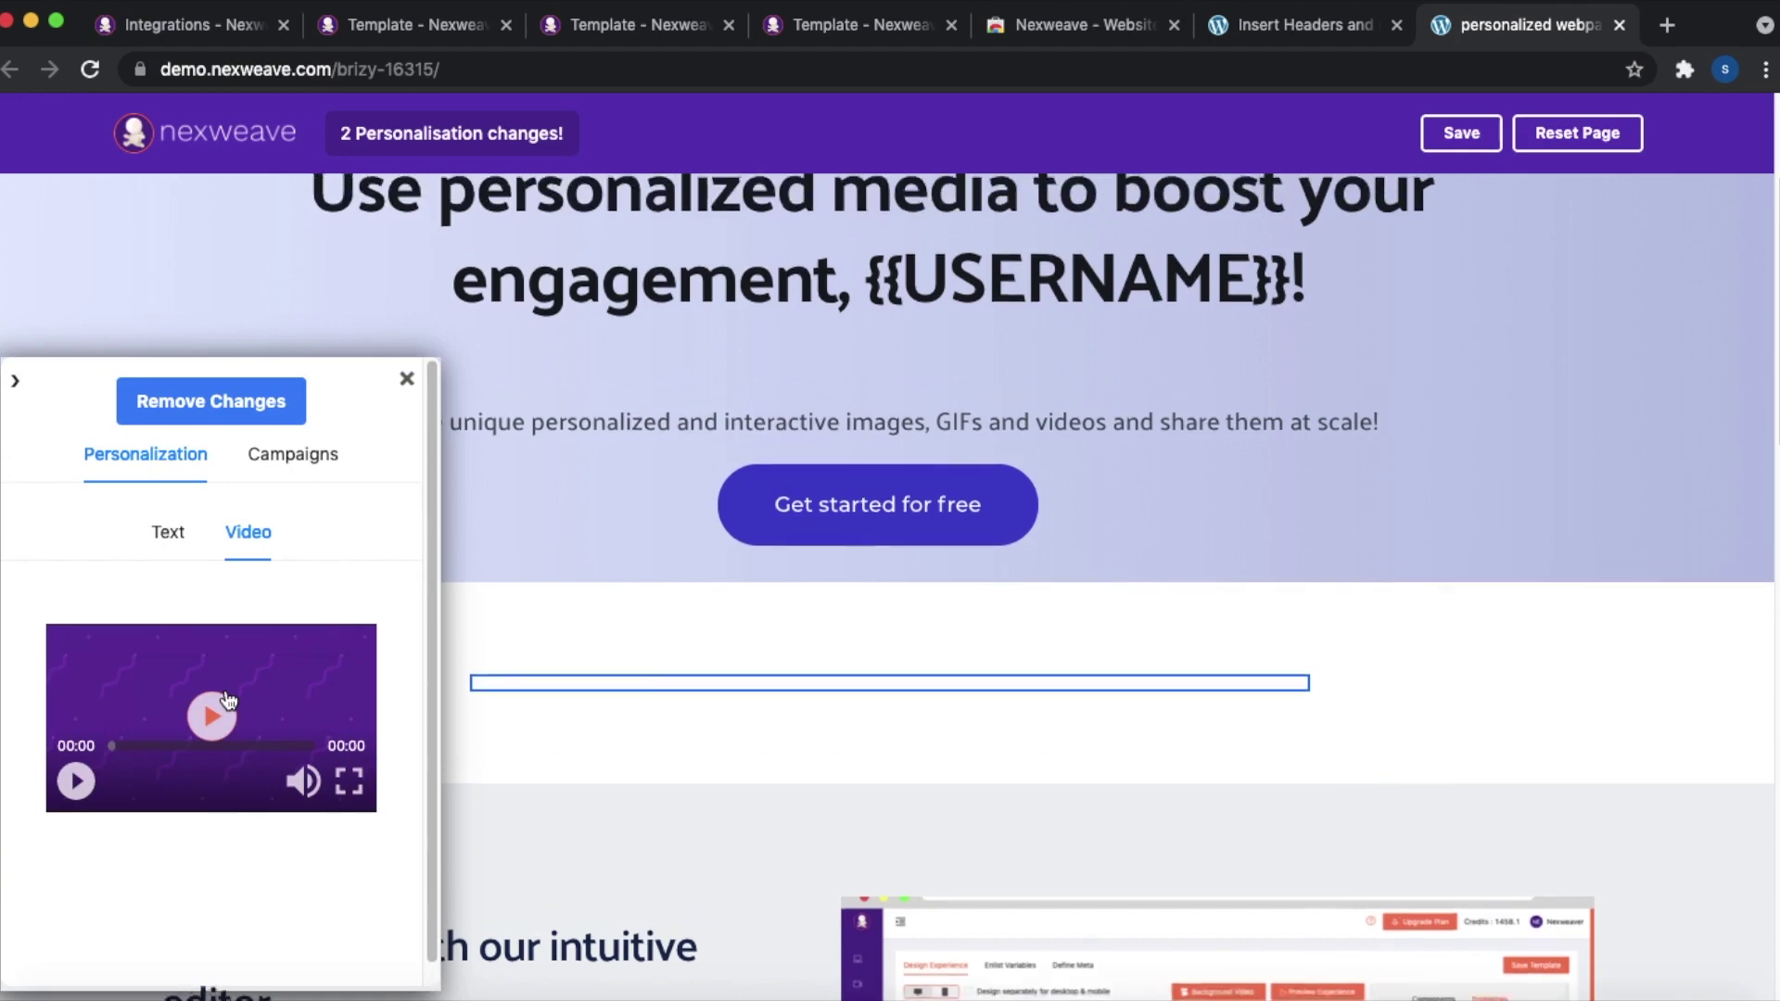
left_click(270, 679)
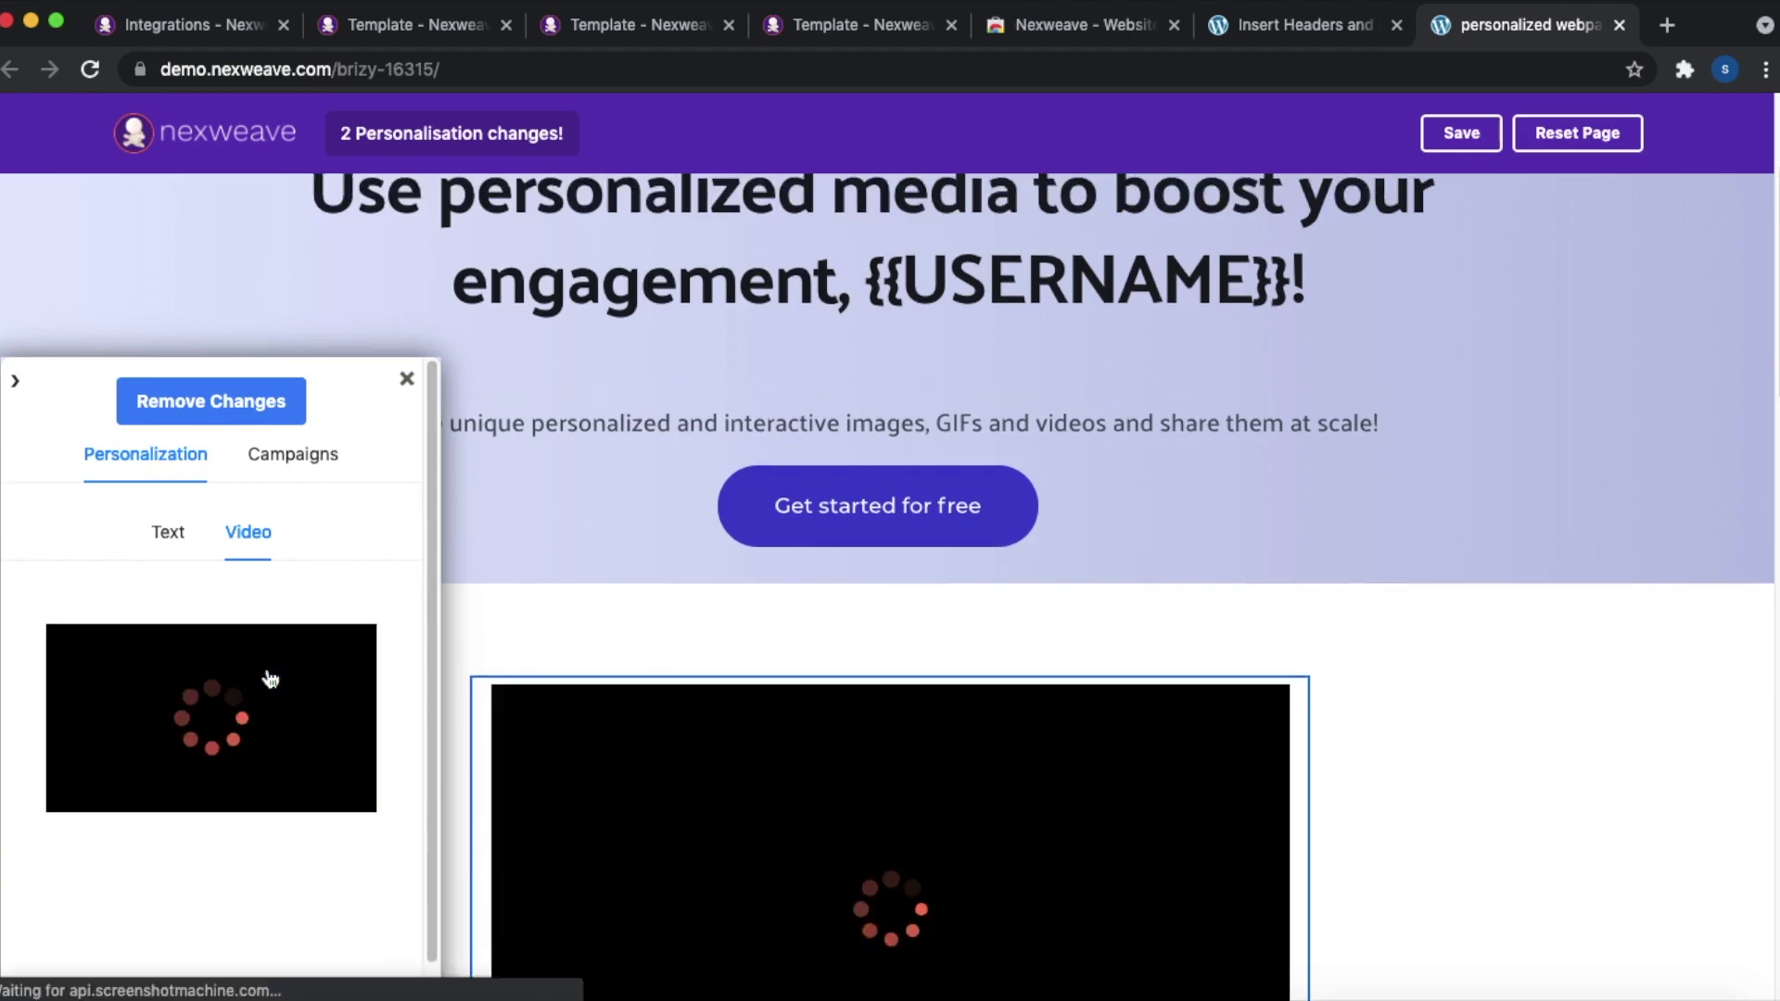
- Review the inserted campaign video and the personalized hero headline on the landing page
scroll(875, 679, "down", 1)
scroll(875, 680, "down", 2)
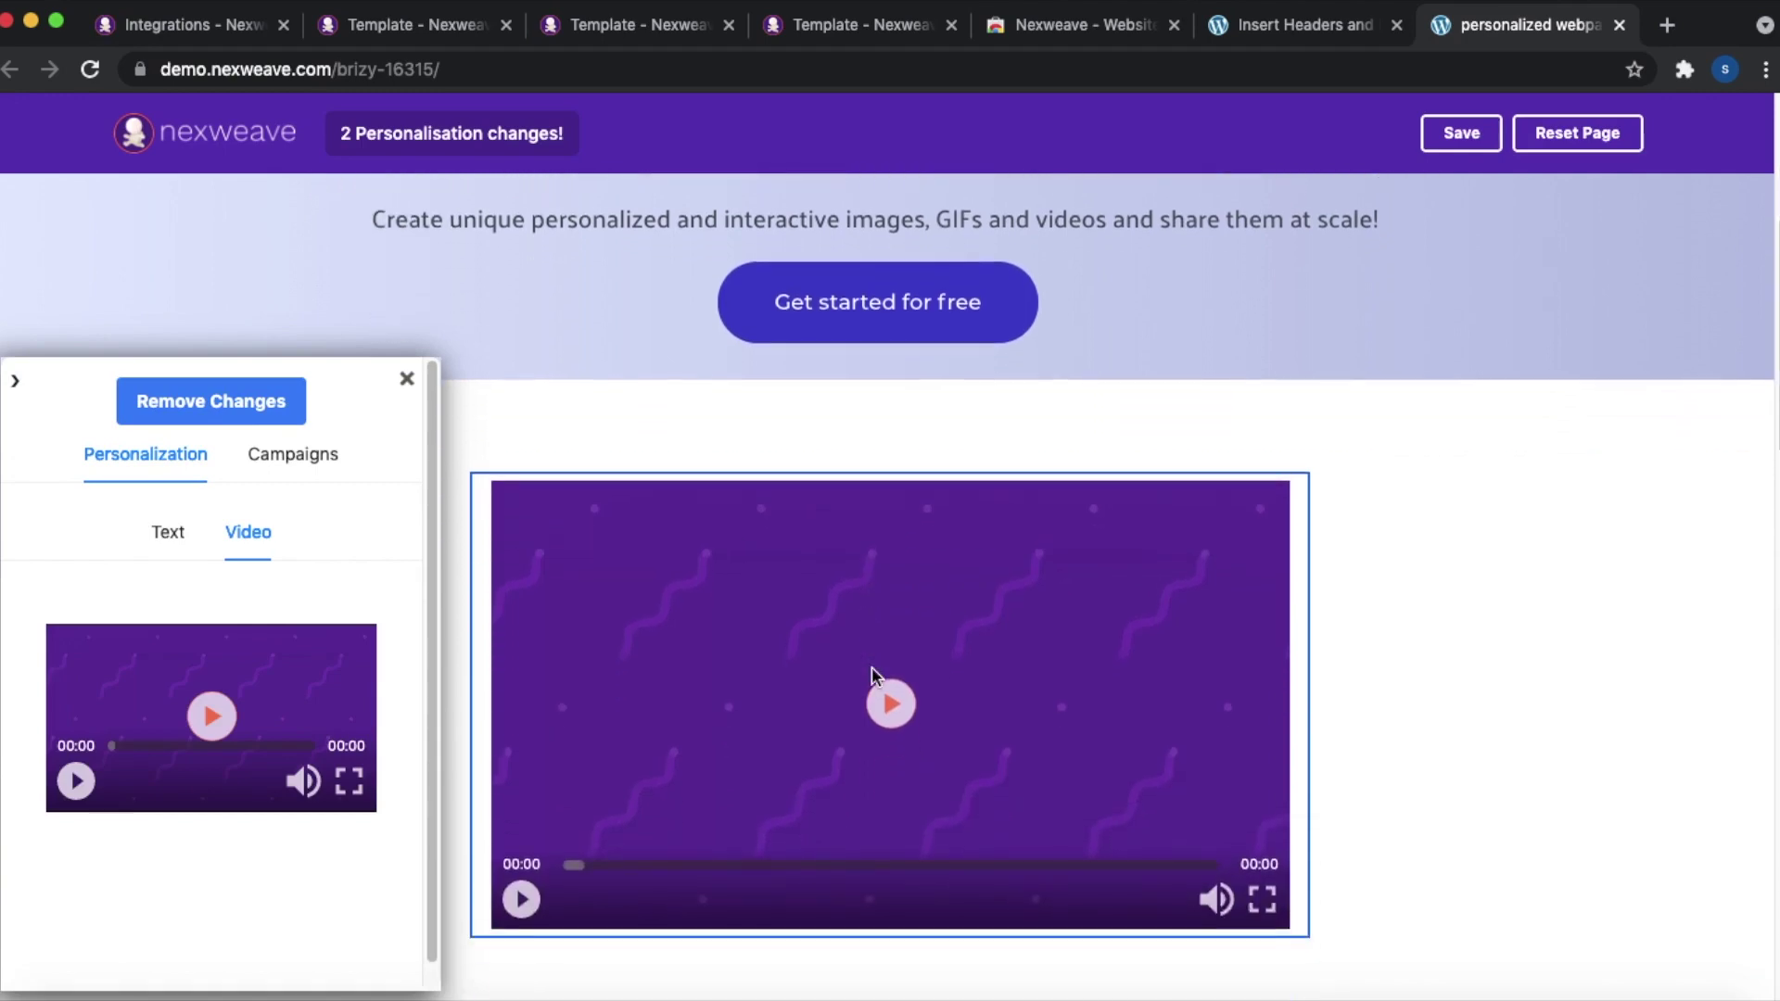
scroll(1097, 747, "up", 1)
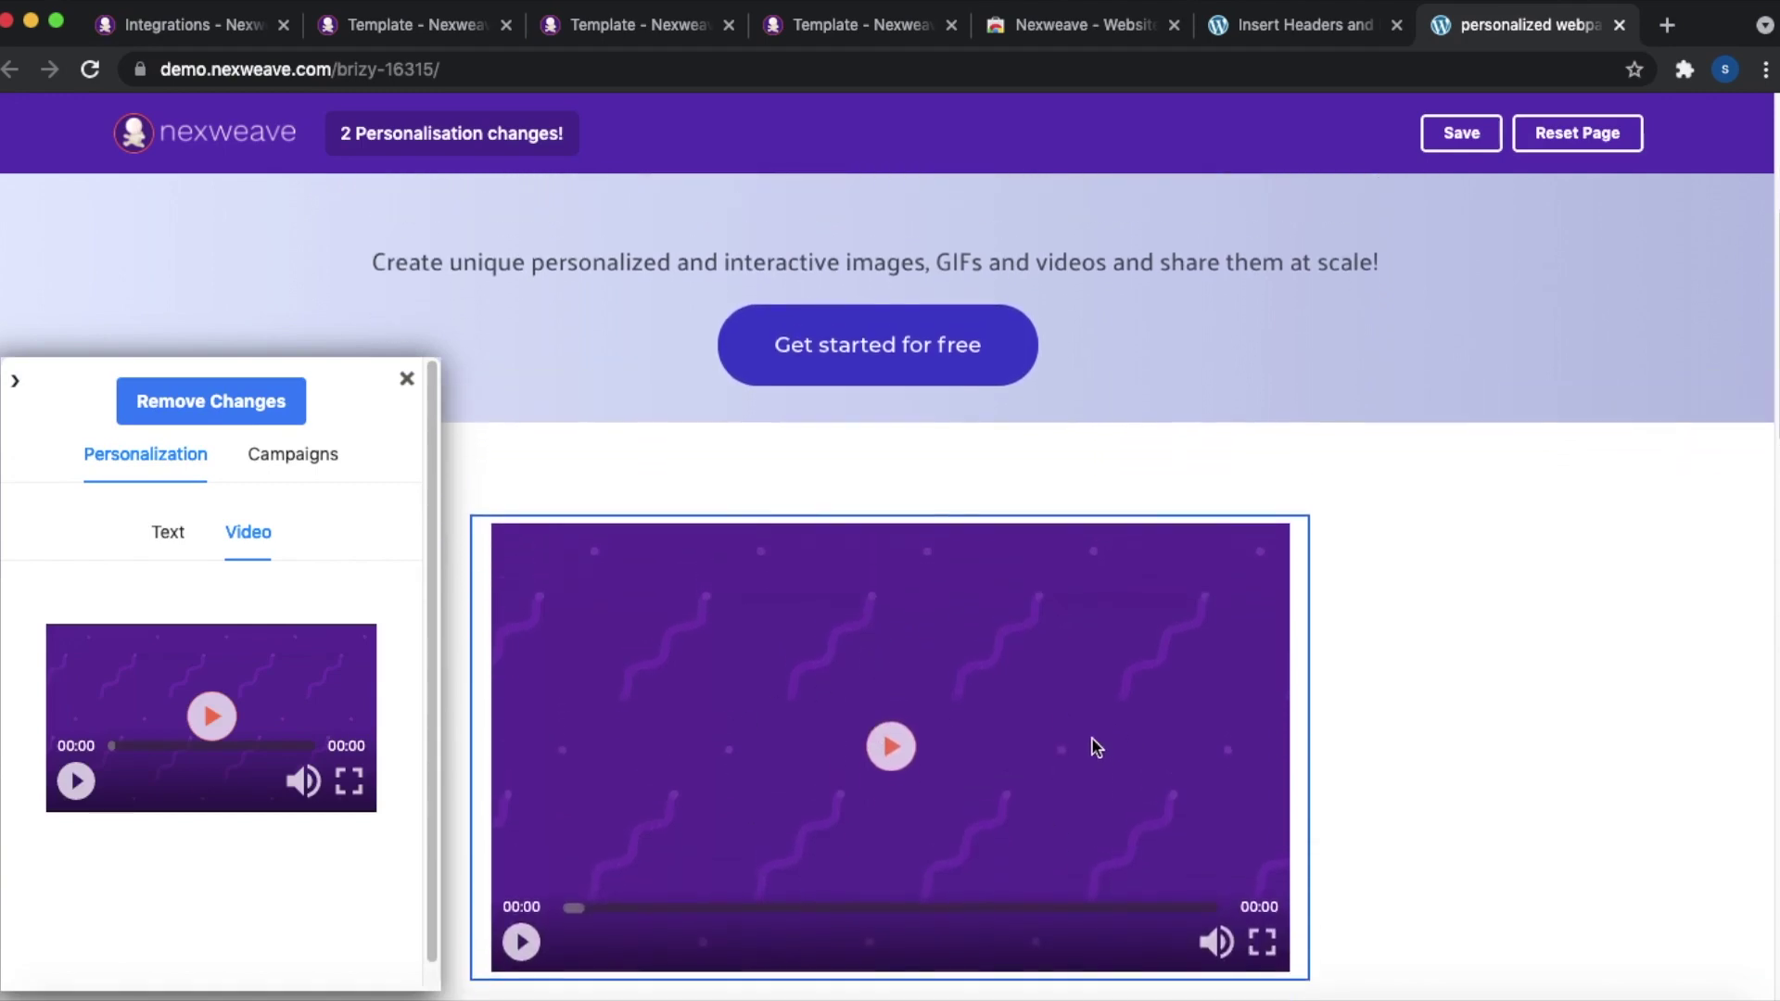
scroll(1097, 747, "down", 1)
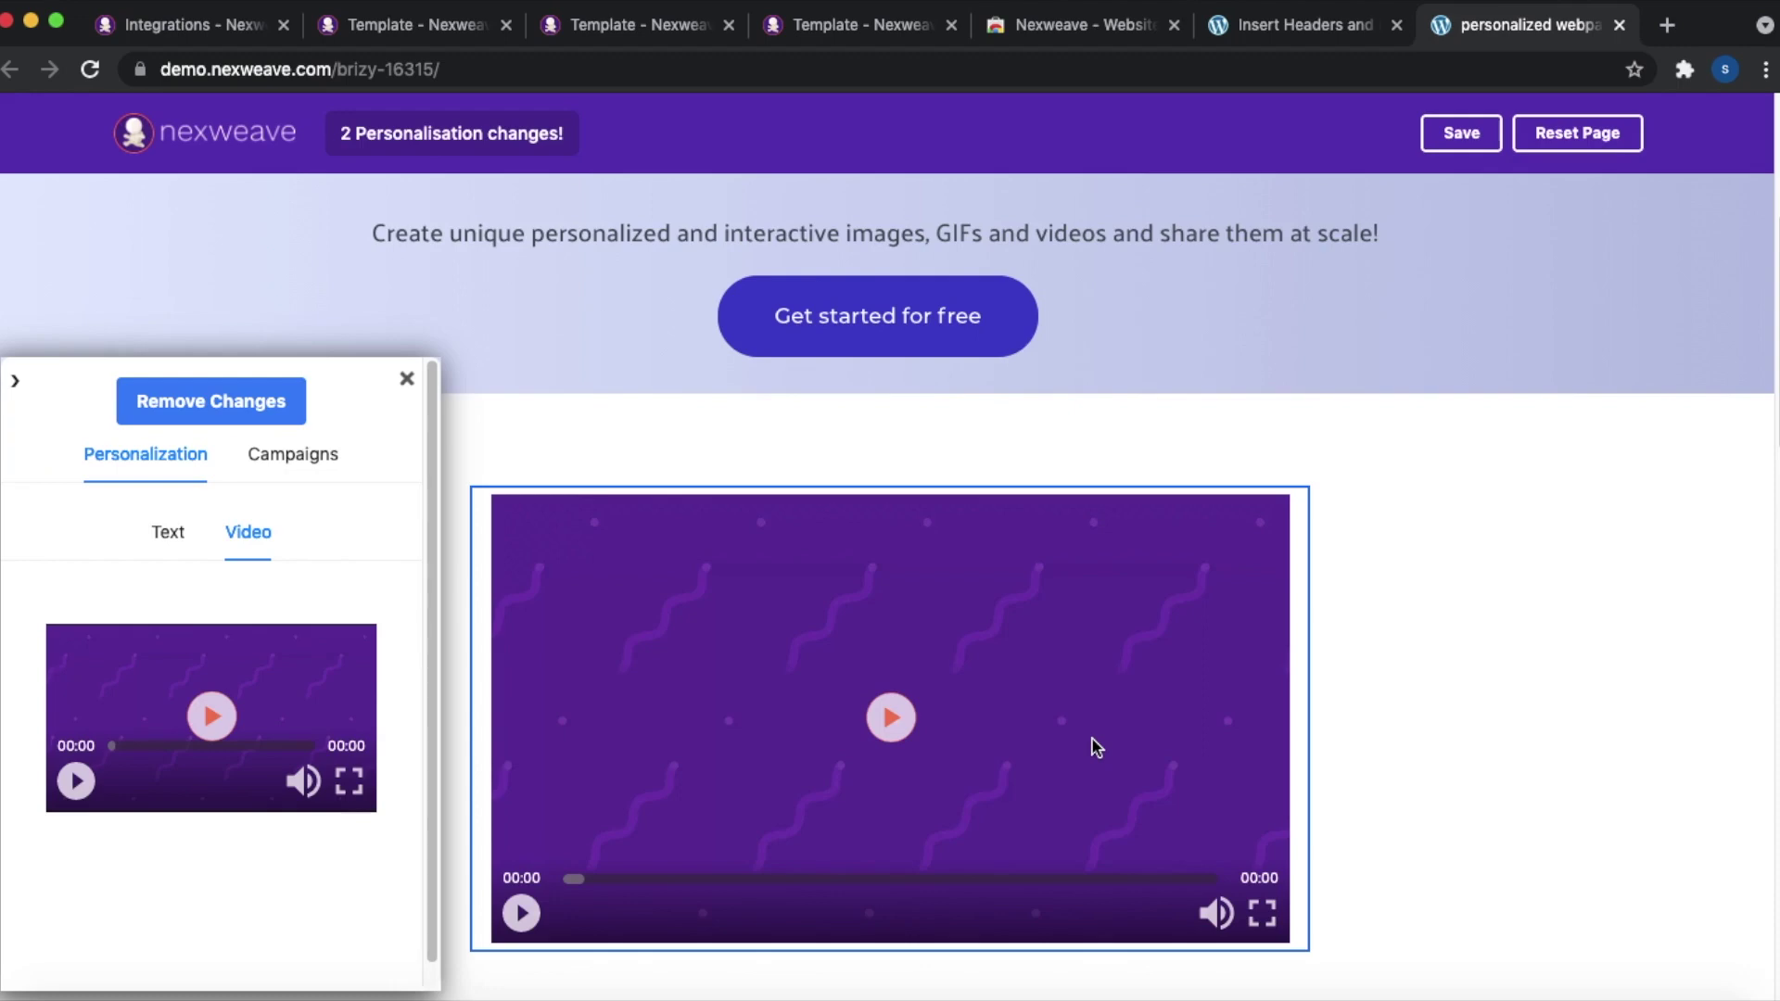
scroll(1097, 747, "up", 3)
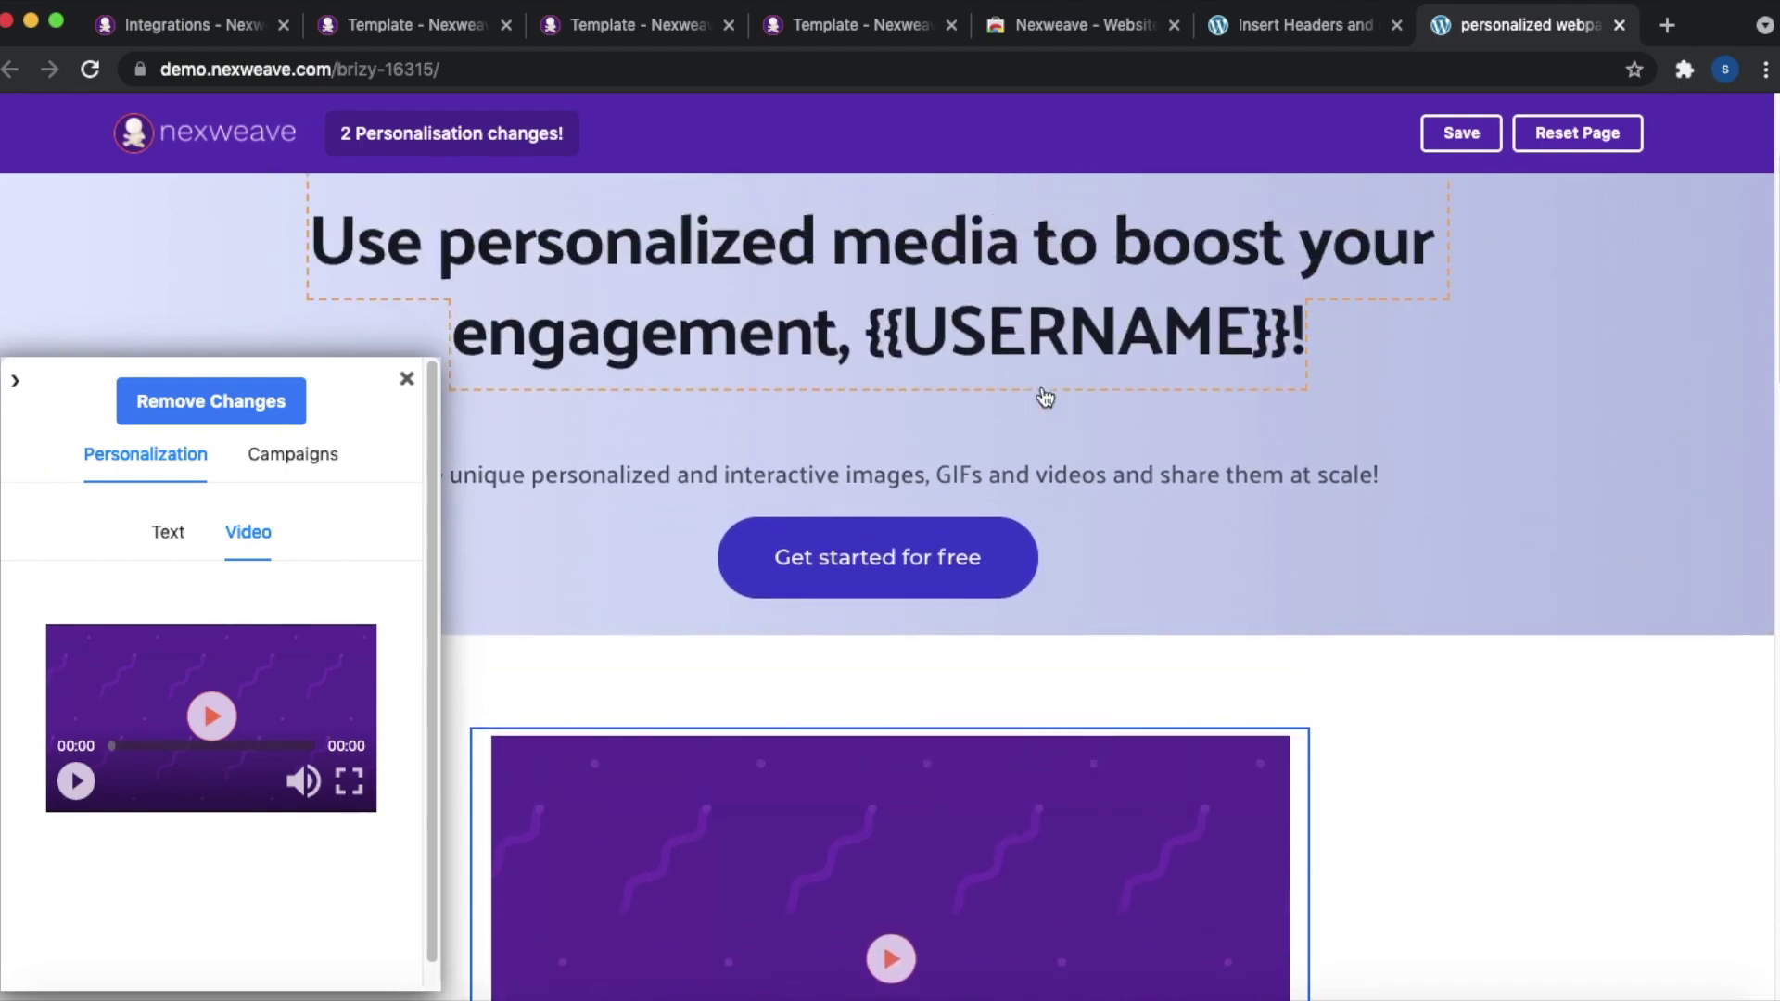
scroll(1093, 505, "down", 4)
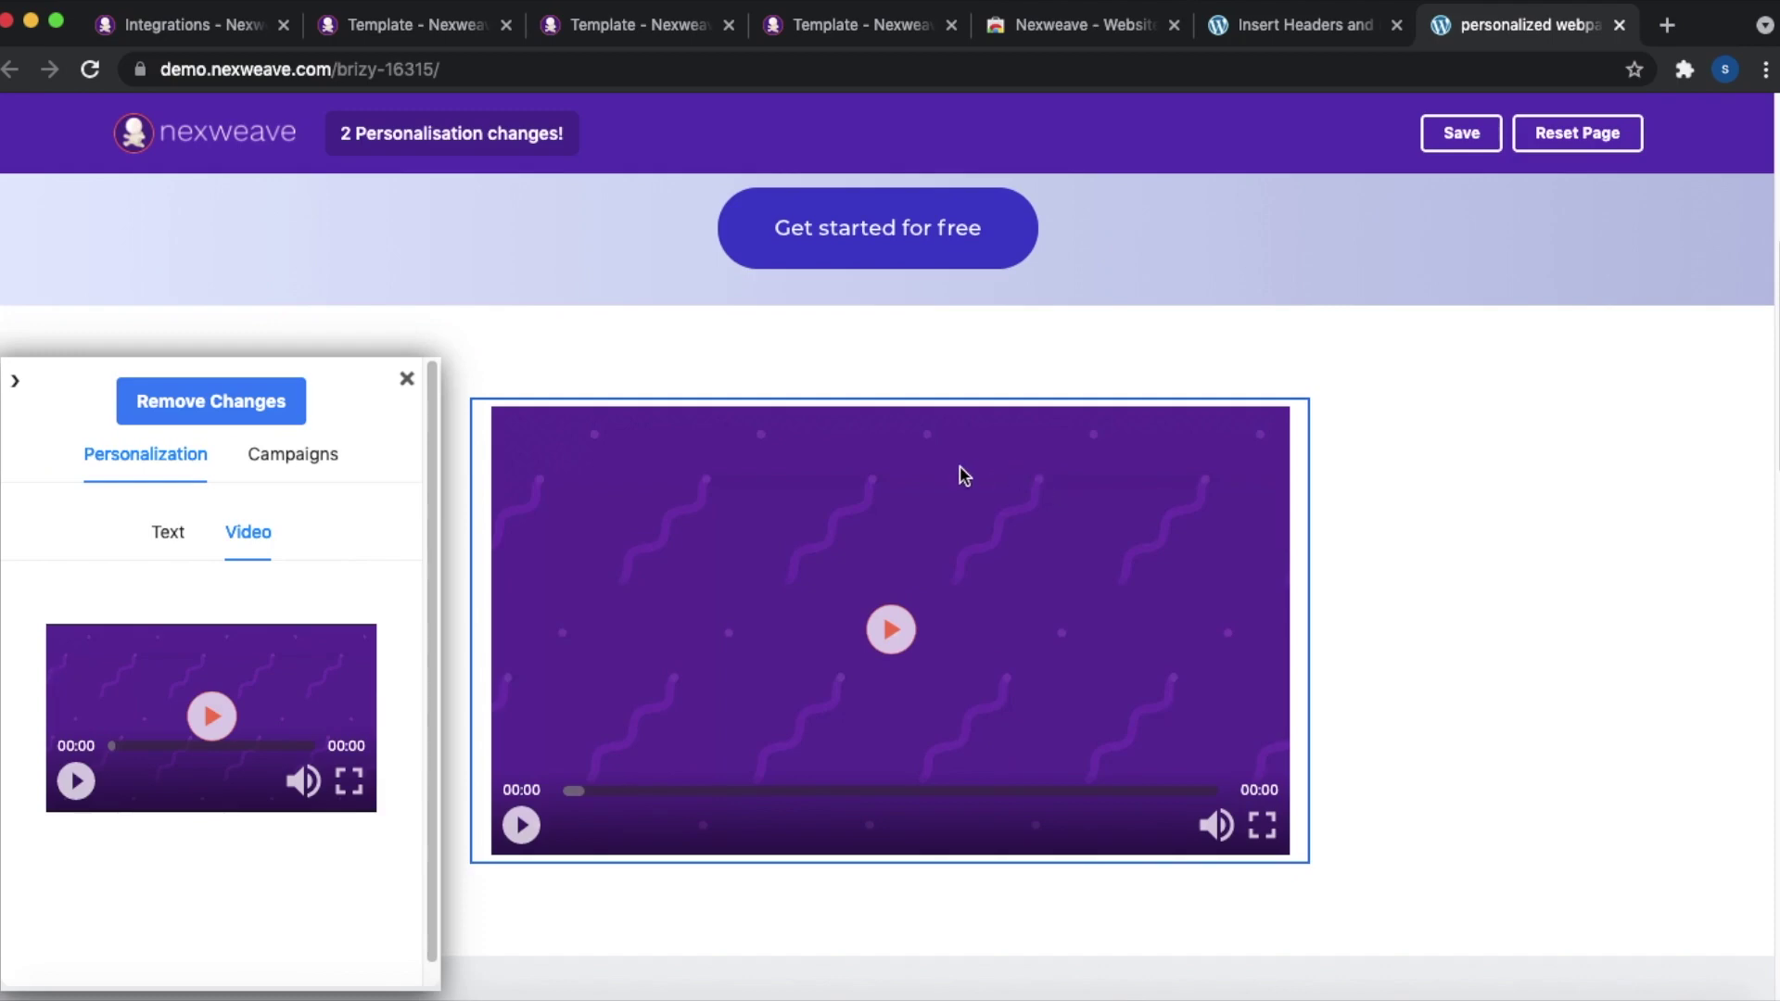
scroll(1462, 628, "up", 1)
- Replace the editor screenshot in the "Get creative with our intuitive editor" section with the "Hi [USERNAME]" campaign image
scroll(1462, 627, "down", 4)
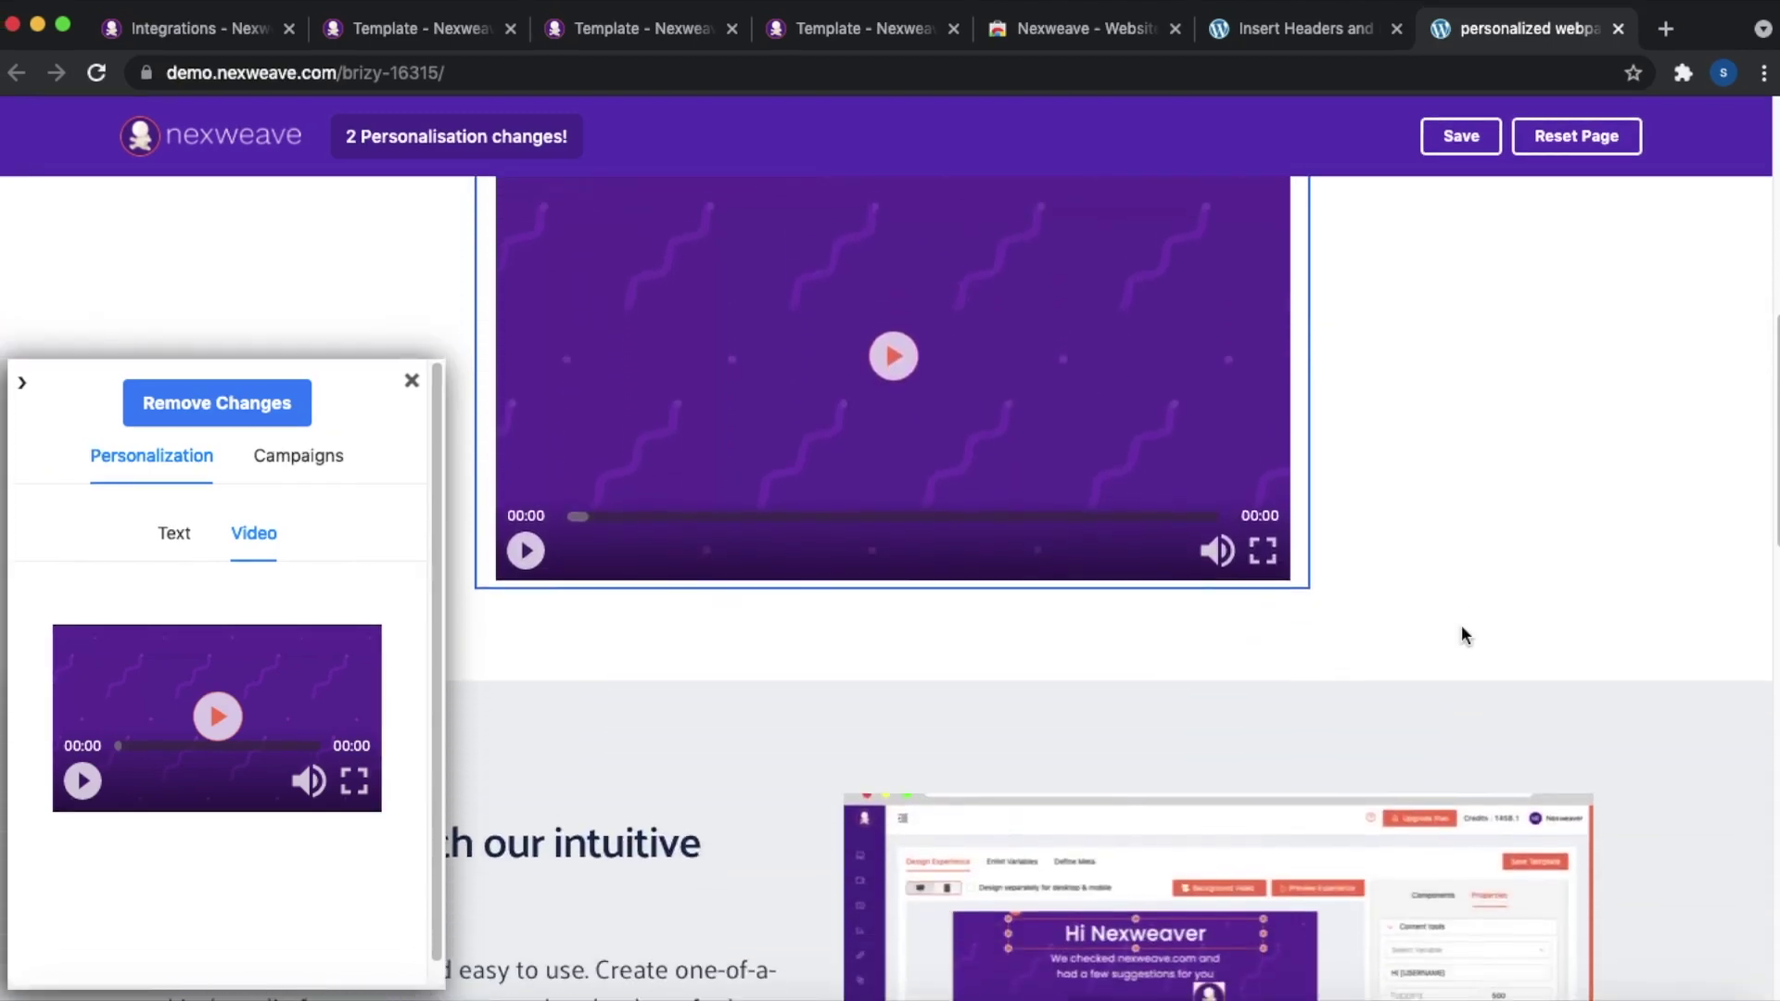
scroll(1462, 636, "down", 3)
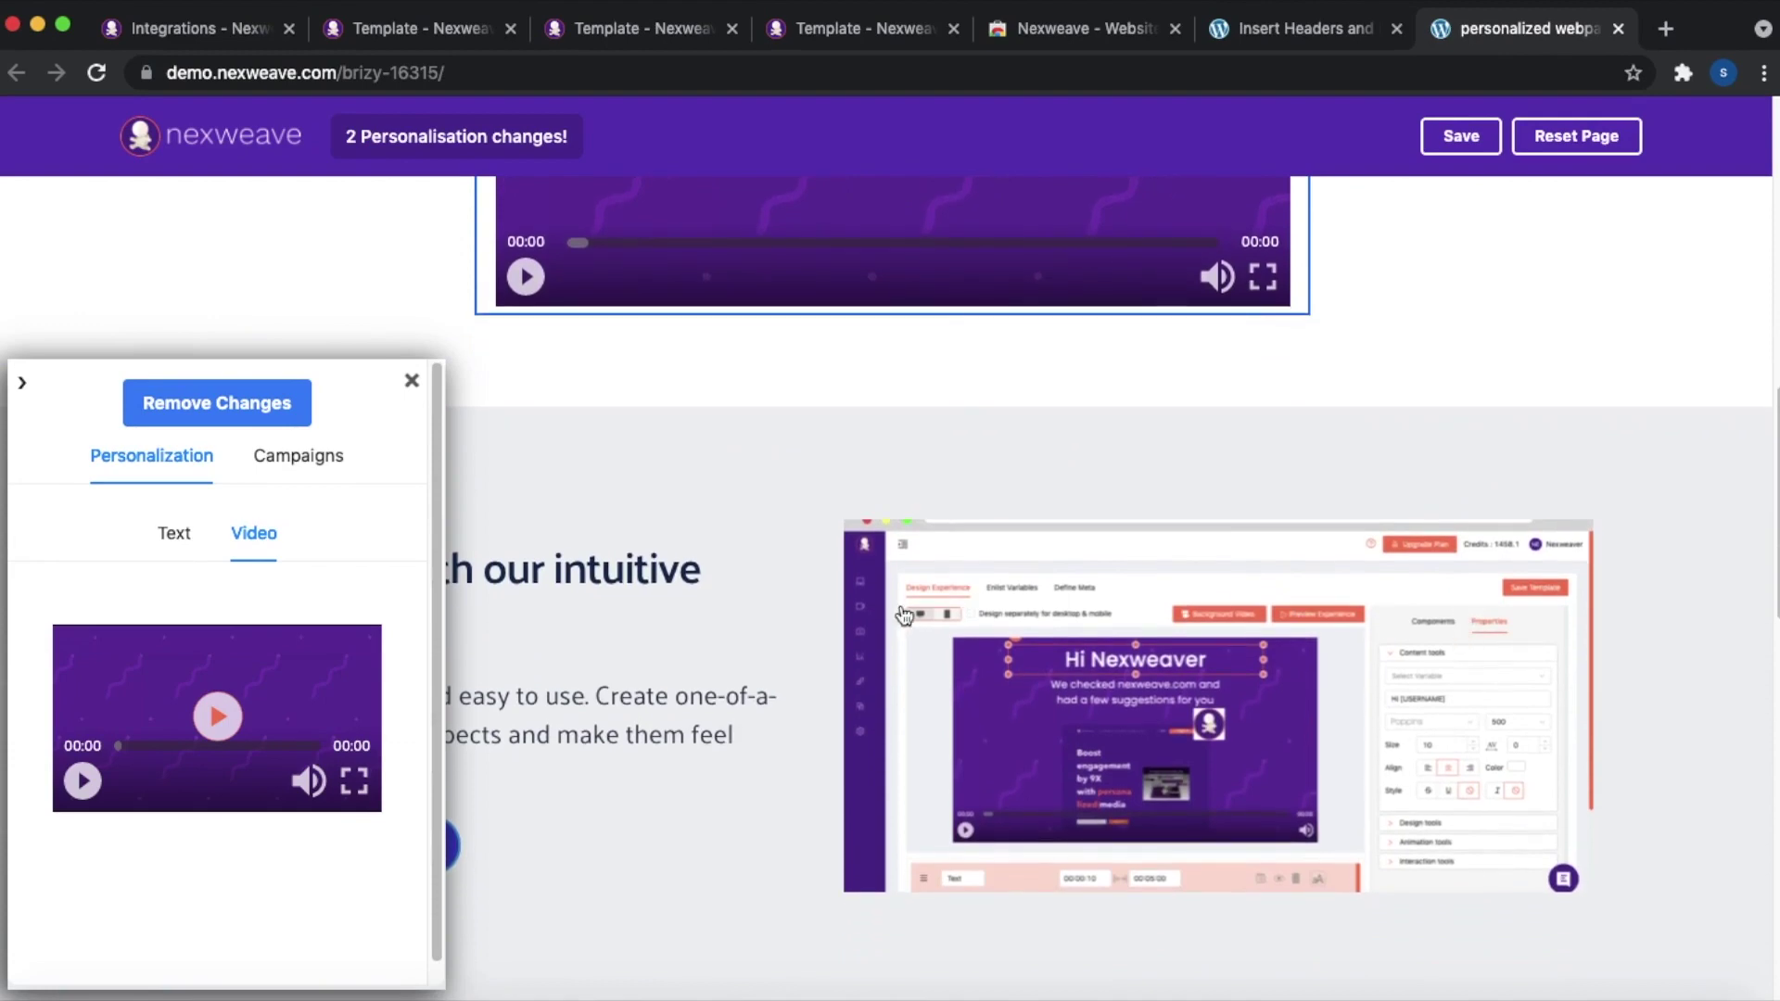
left_click(1009, 657)
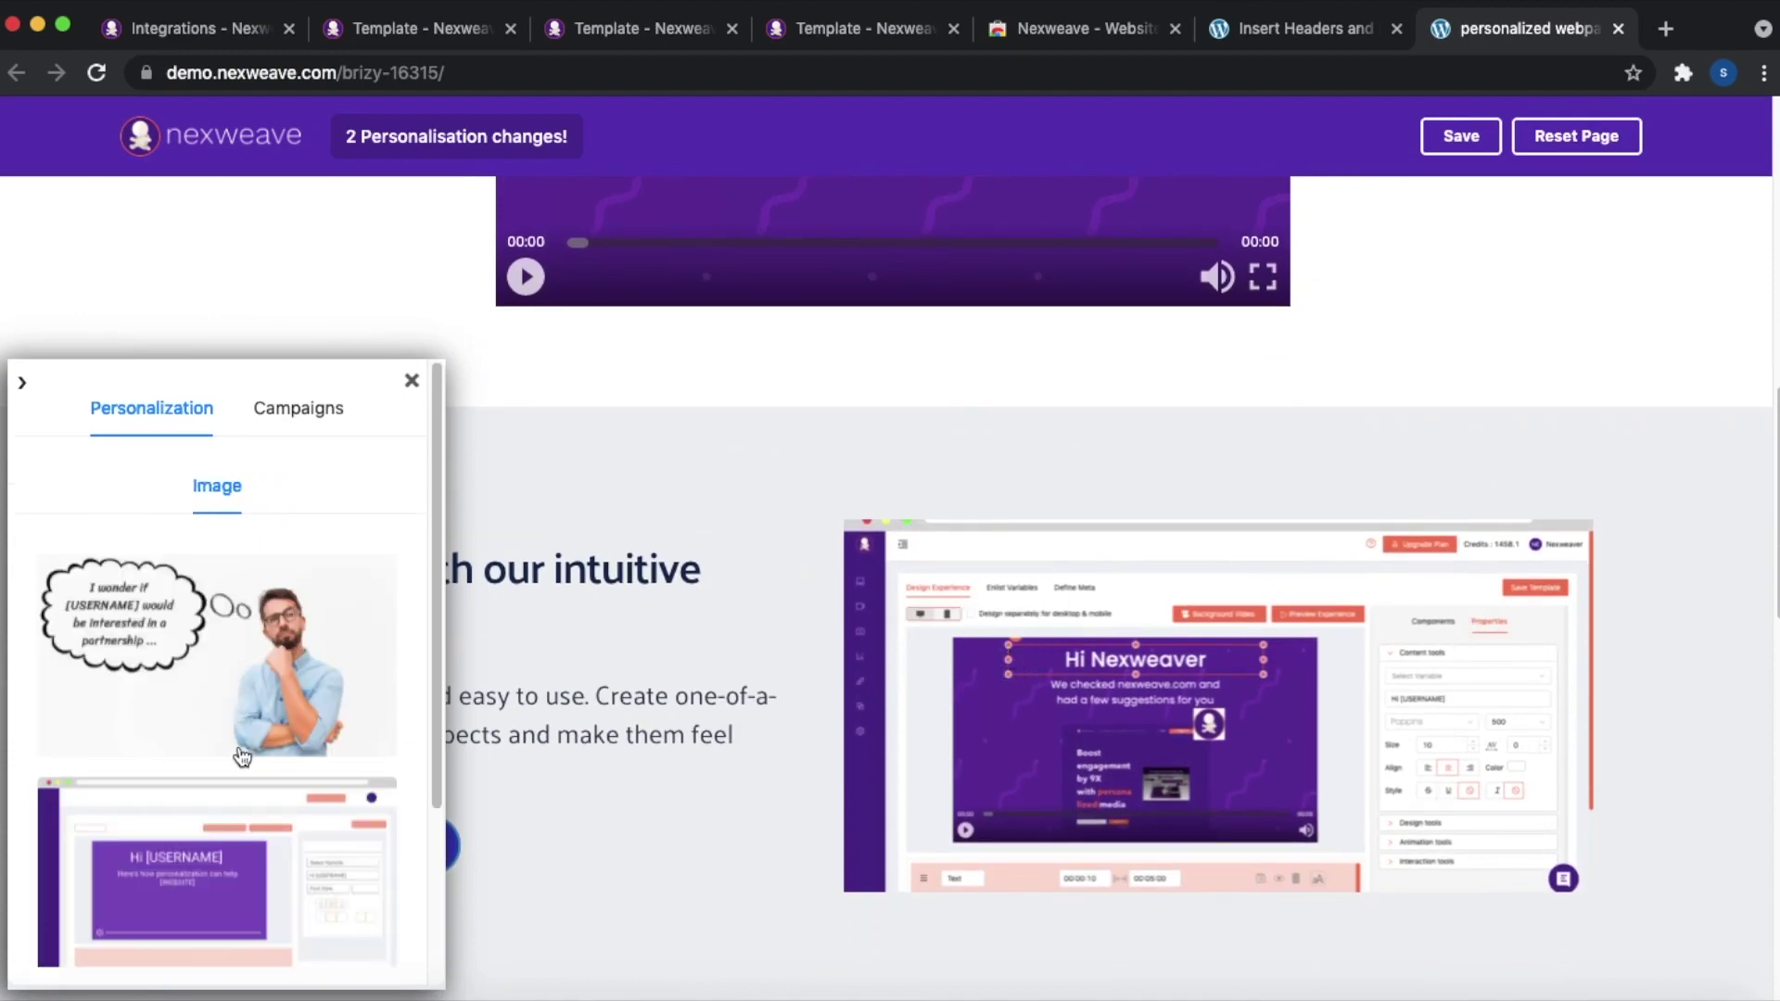
scroll(239, 756, "down", 3)
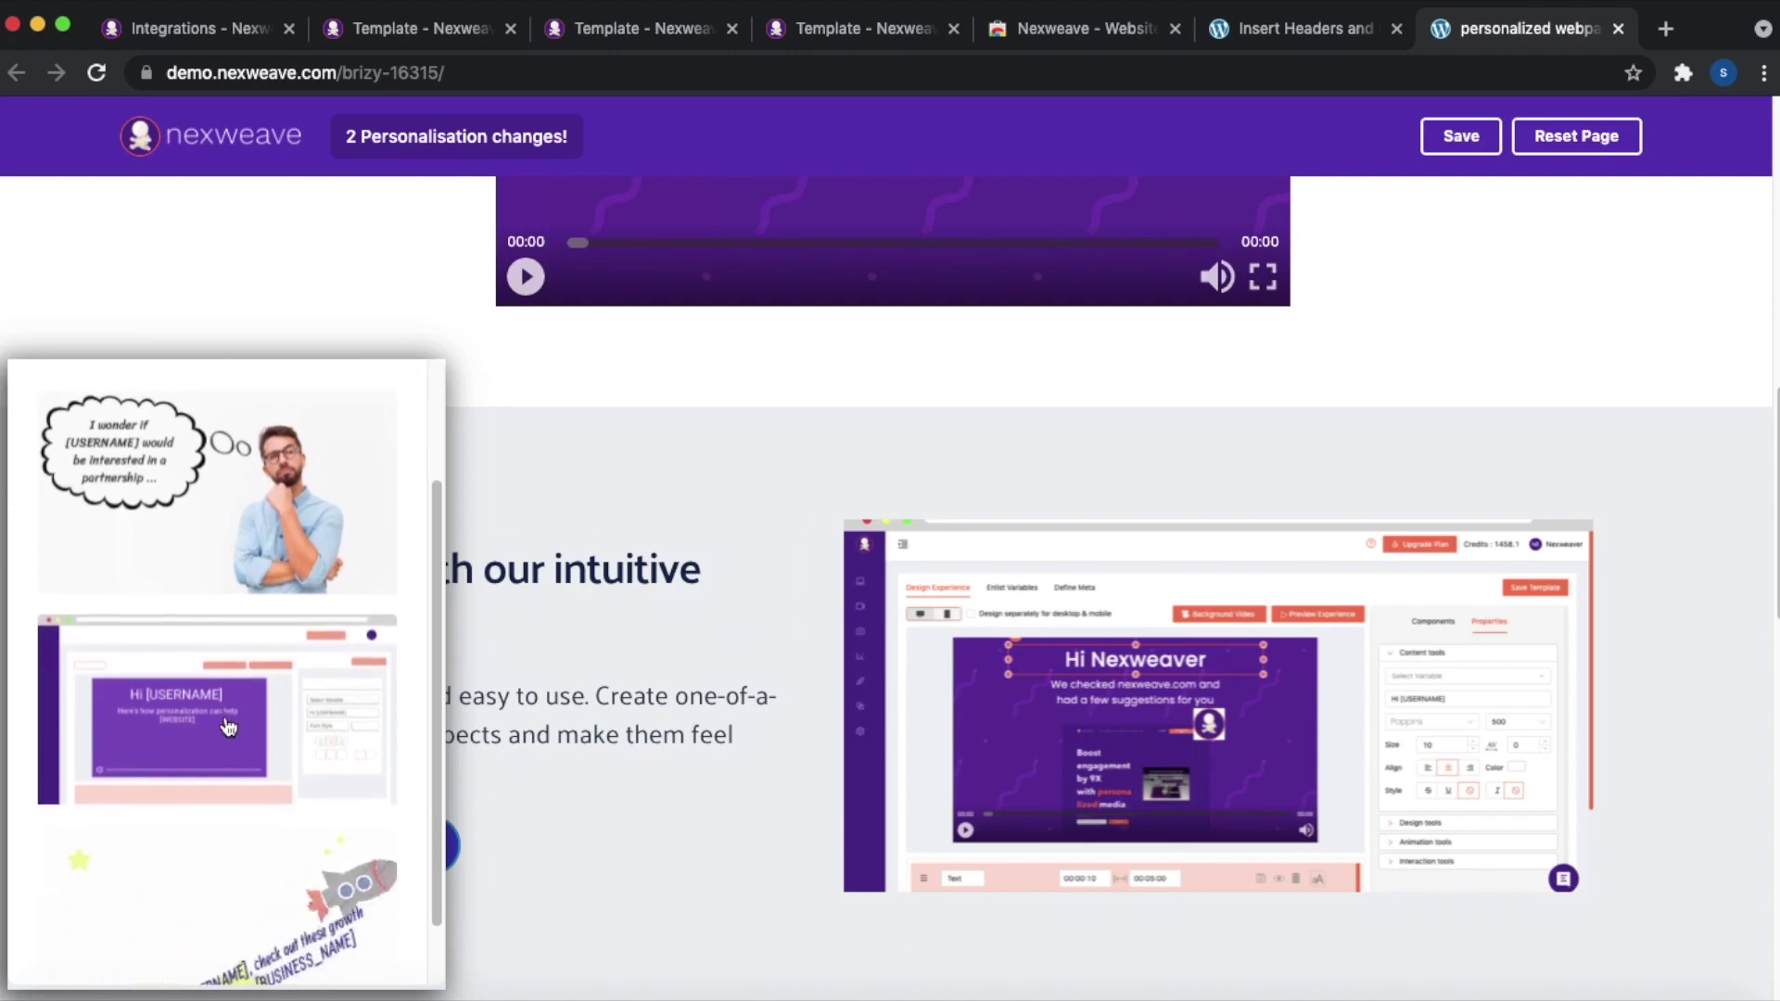
scroll(228, 727, "up", 3)
scroll(242, 619, "down", 4)
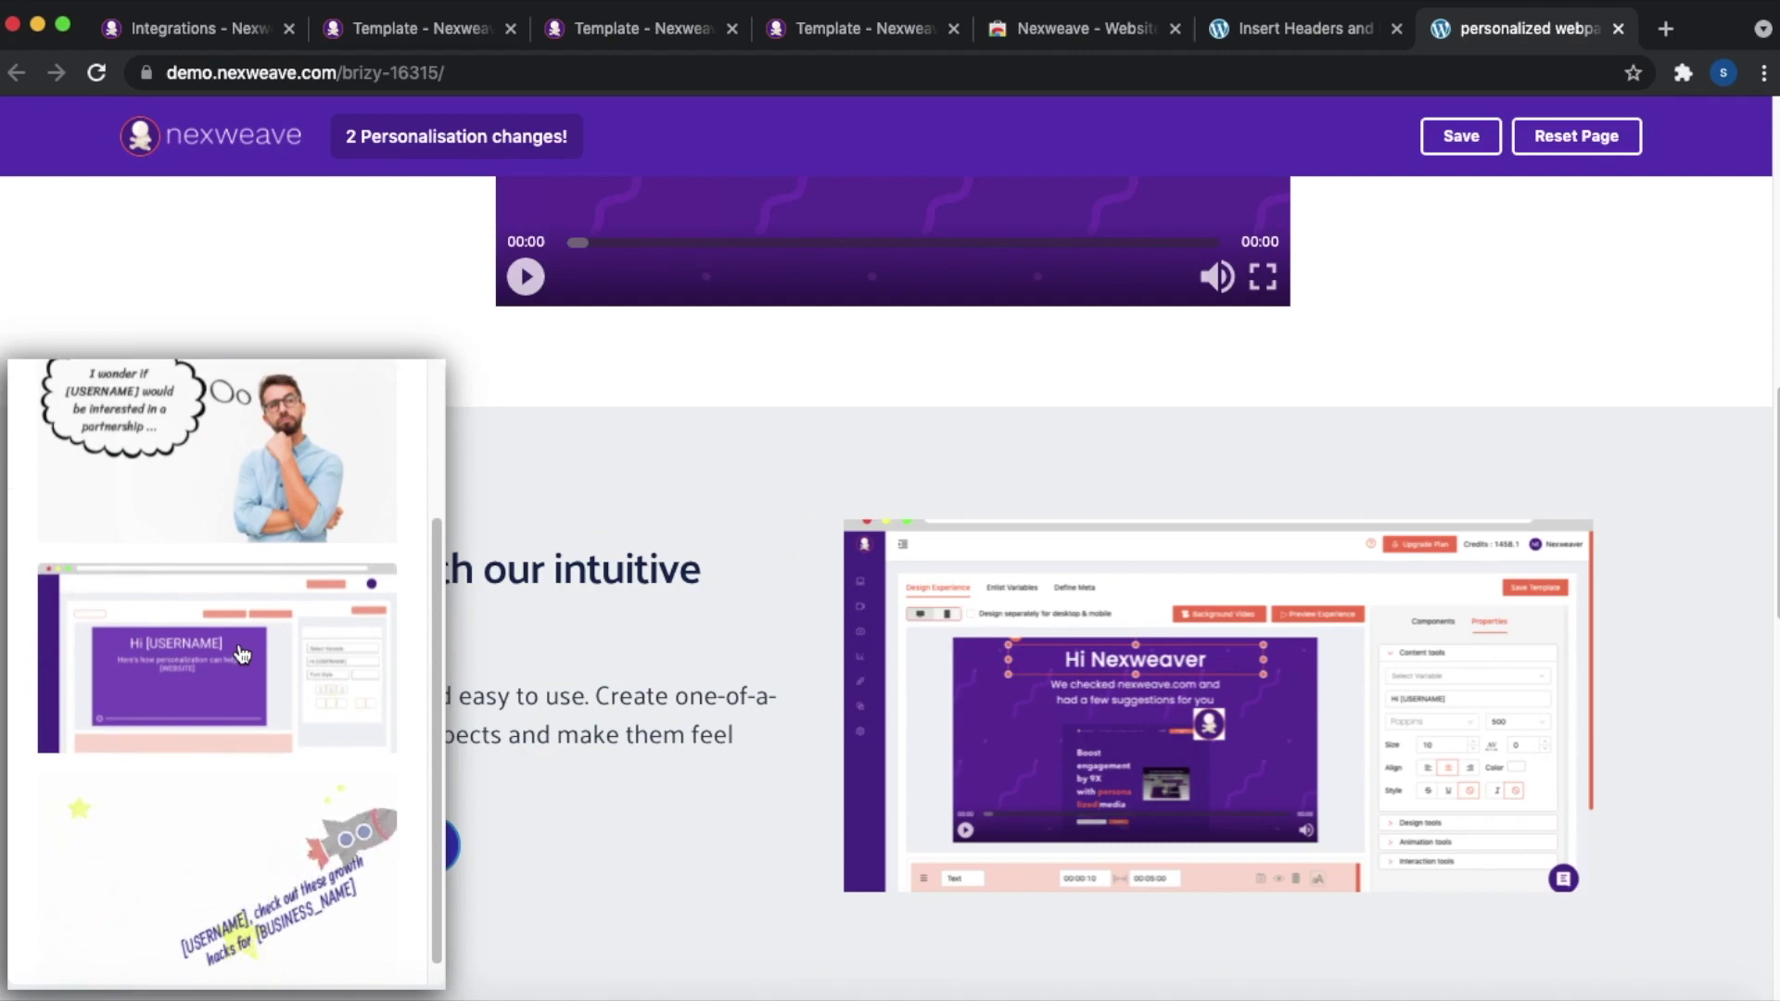
left_click(242, 655)
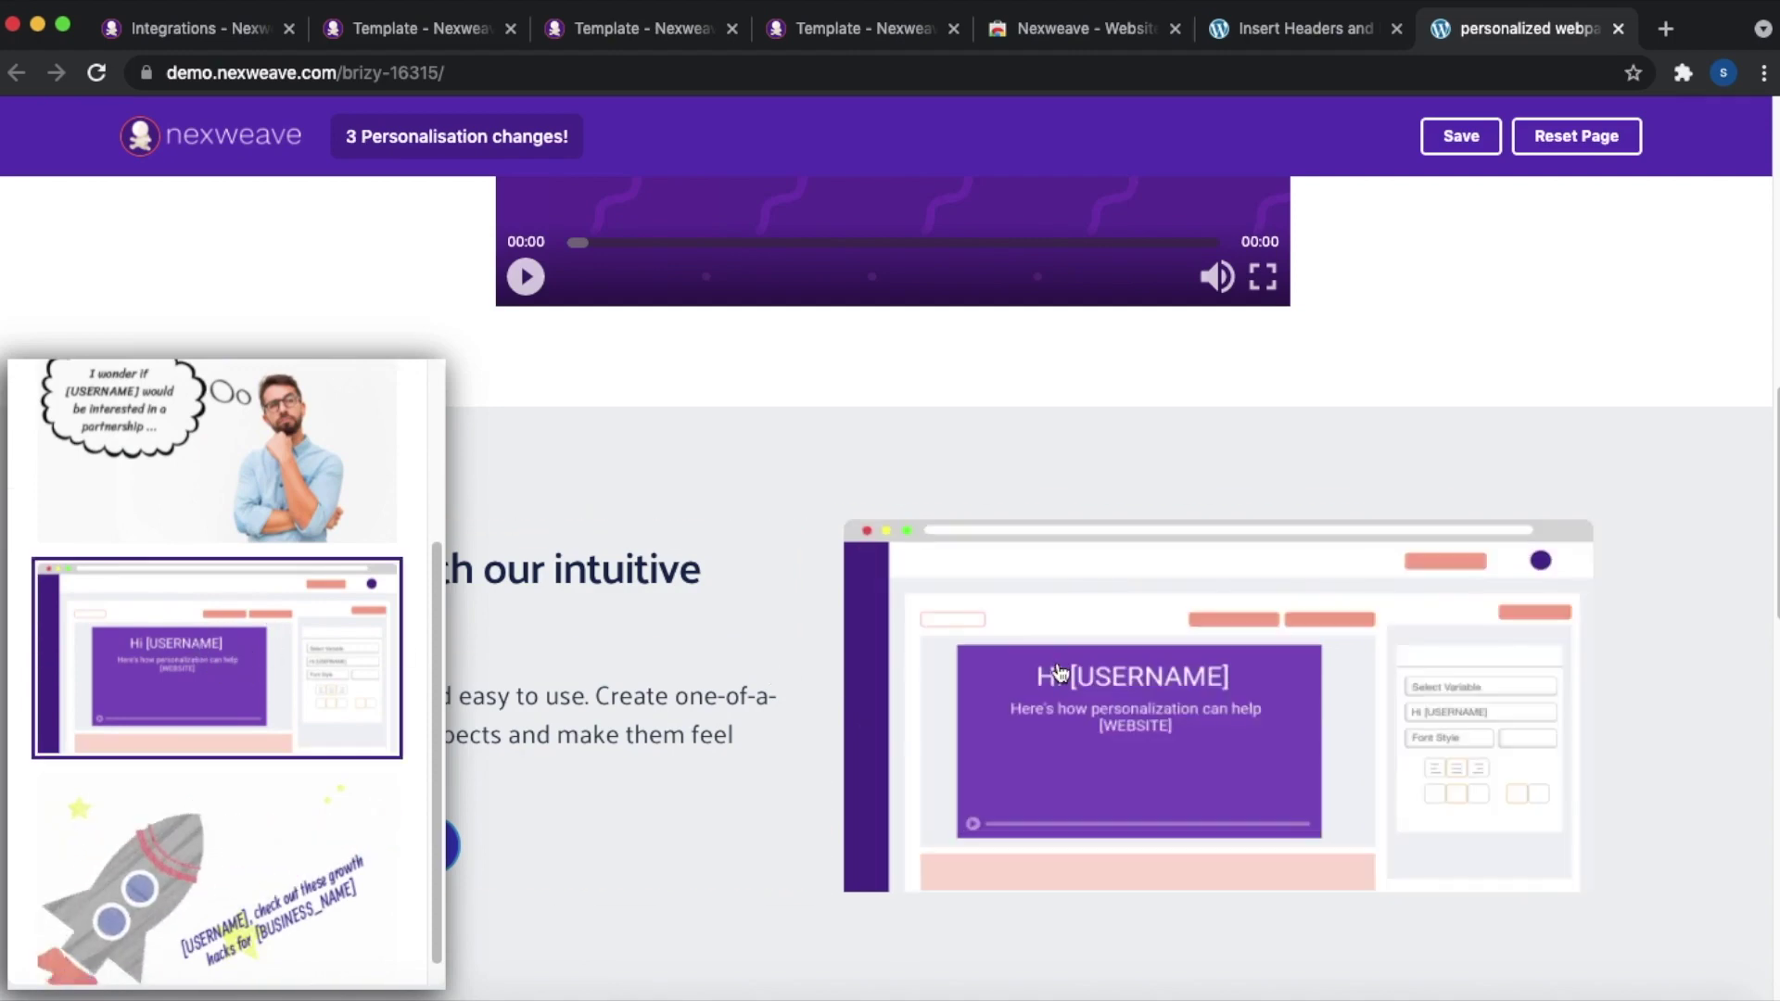
- Personalize the "Get creative with our intuitive editor" heading by adding a comma and the {{USERNAME}} variable at its end
scroll(155, 391, "up", 3)
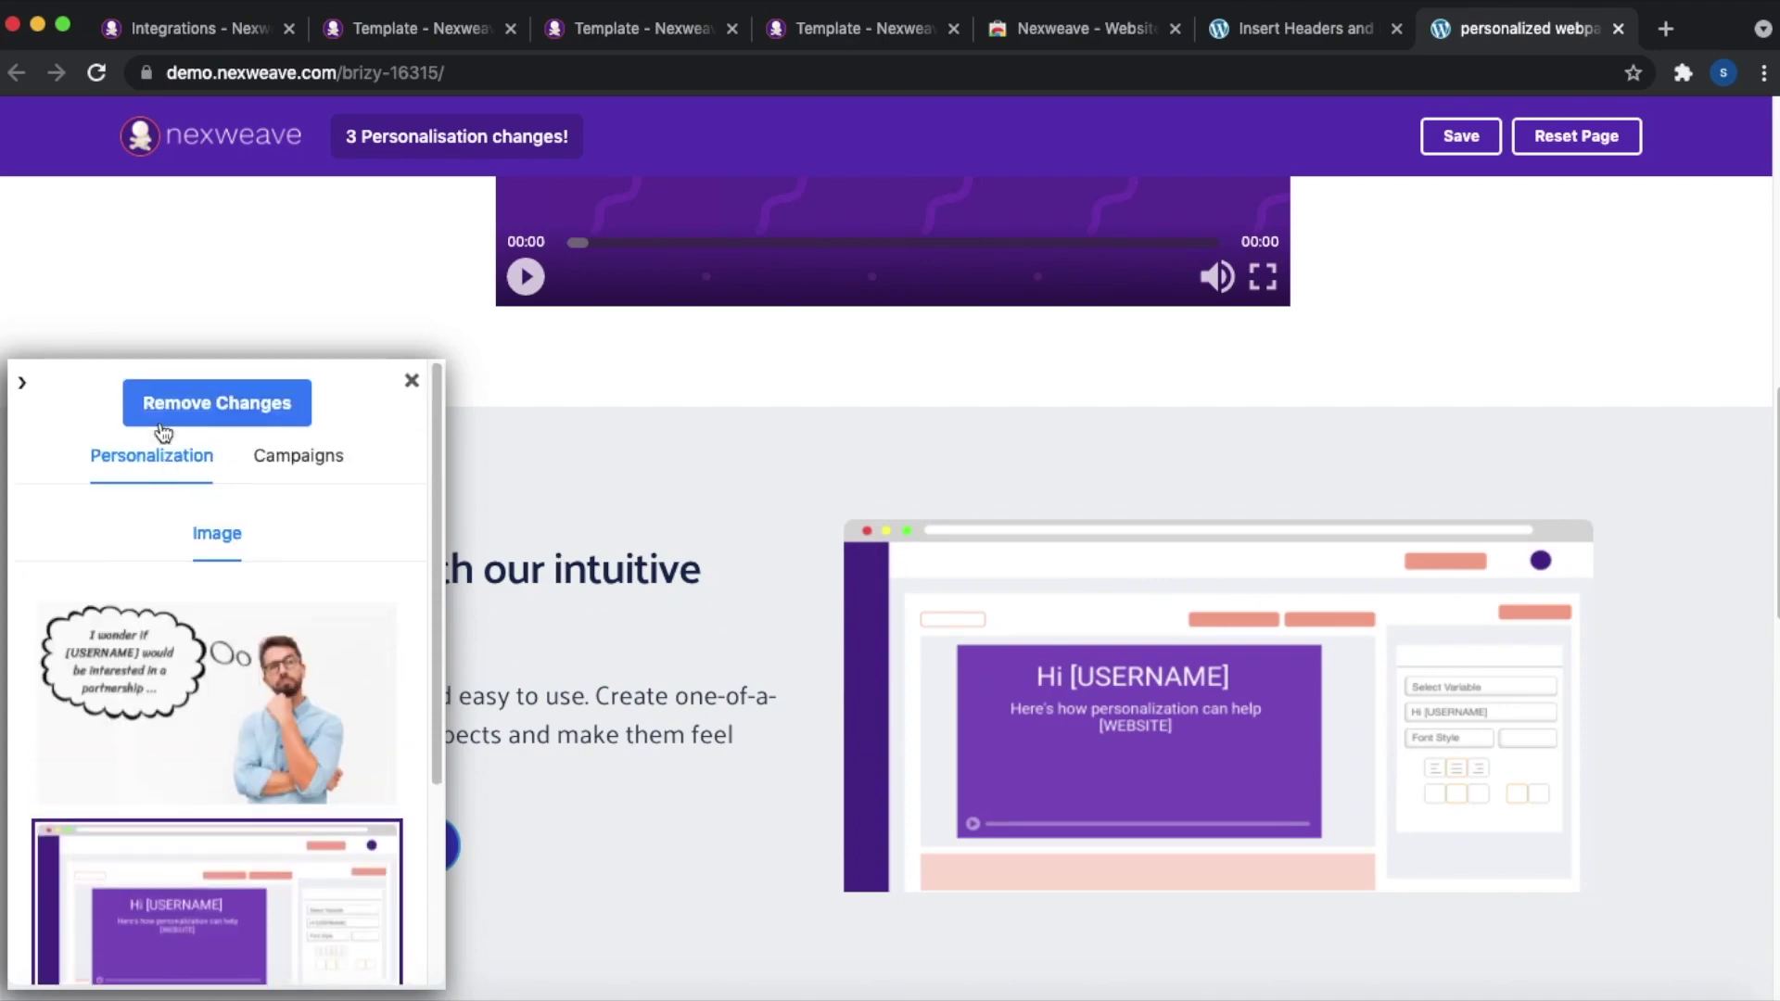
left_click(20, 386)
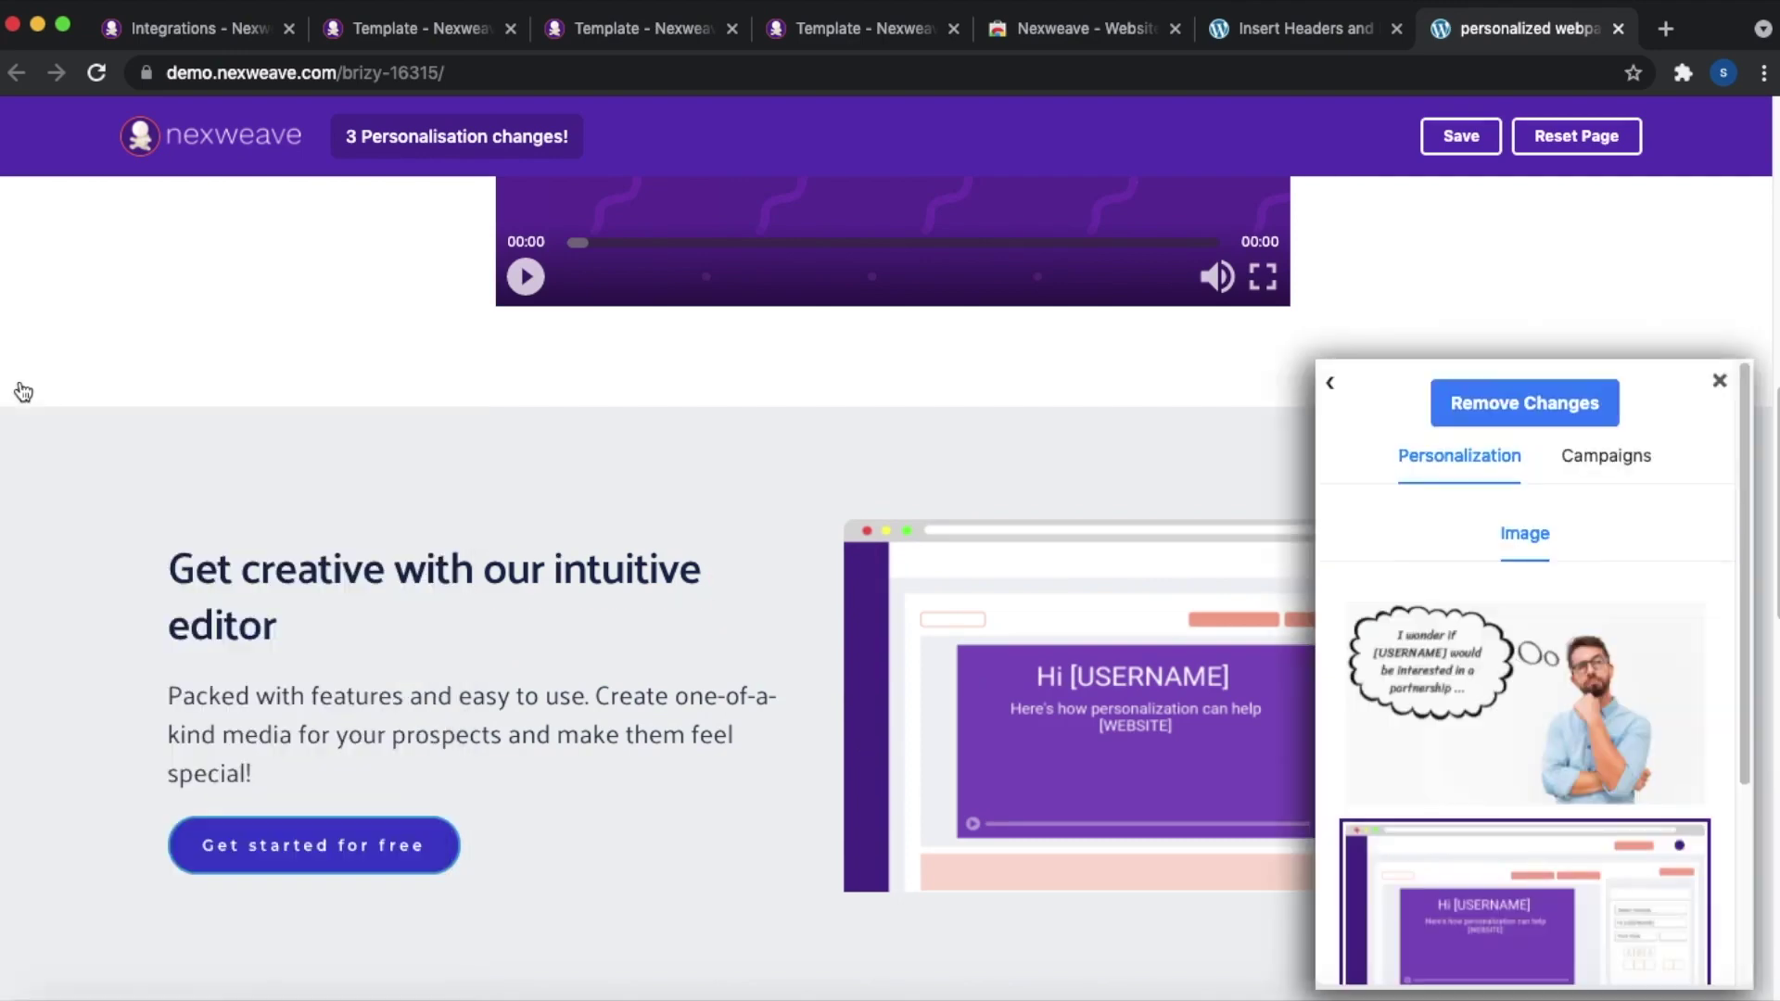
left_click(313, 591)
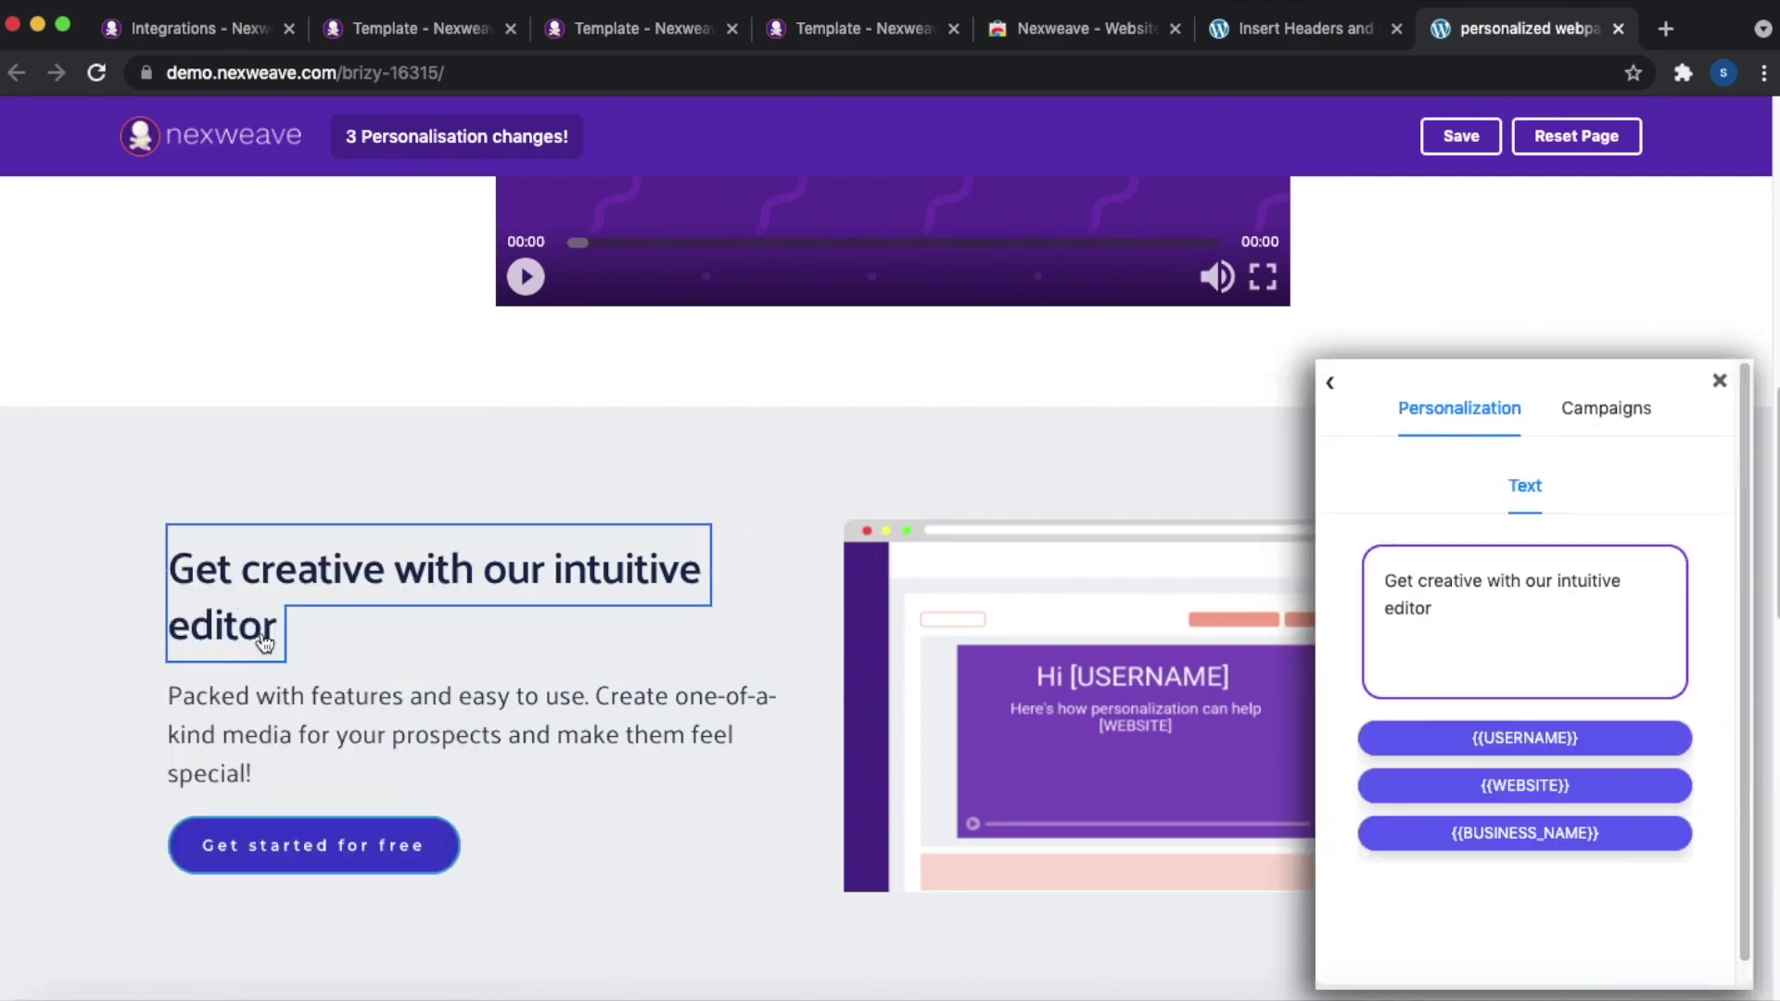
left_click(1463, 608)
type(",")
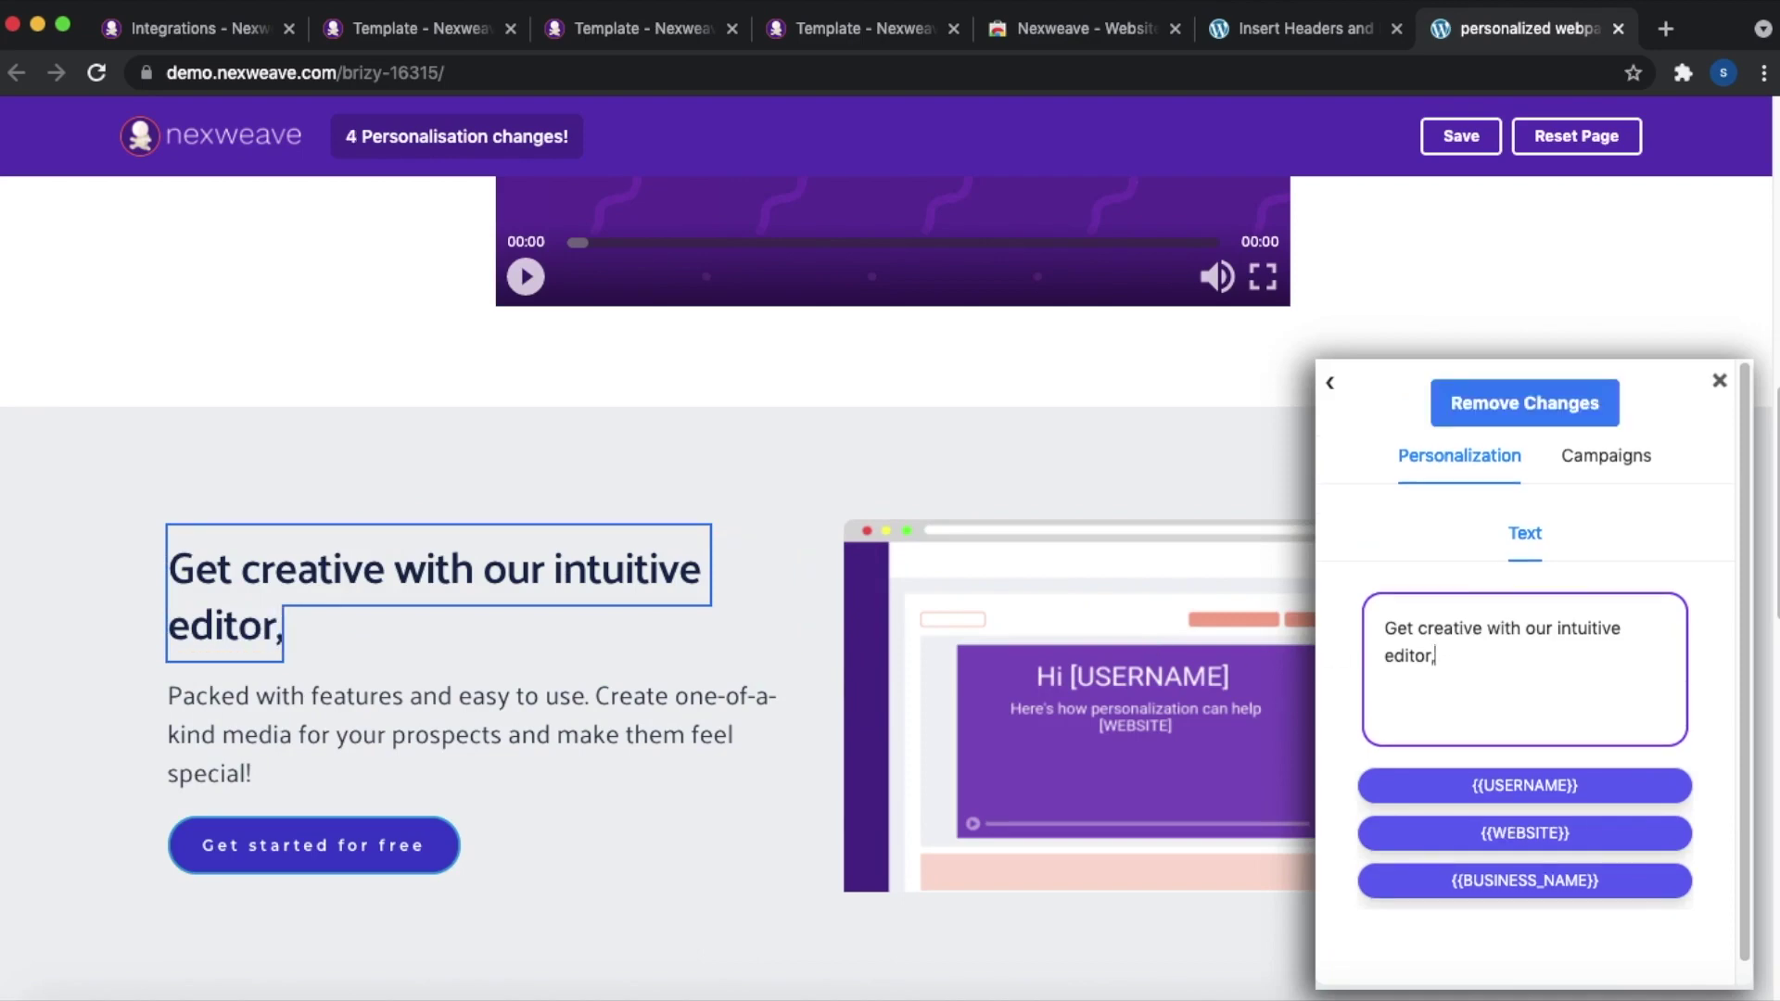
left_click(1511, 788)
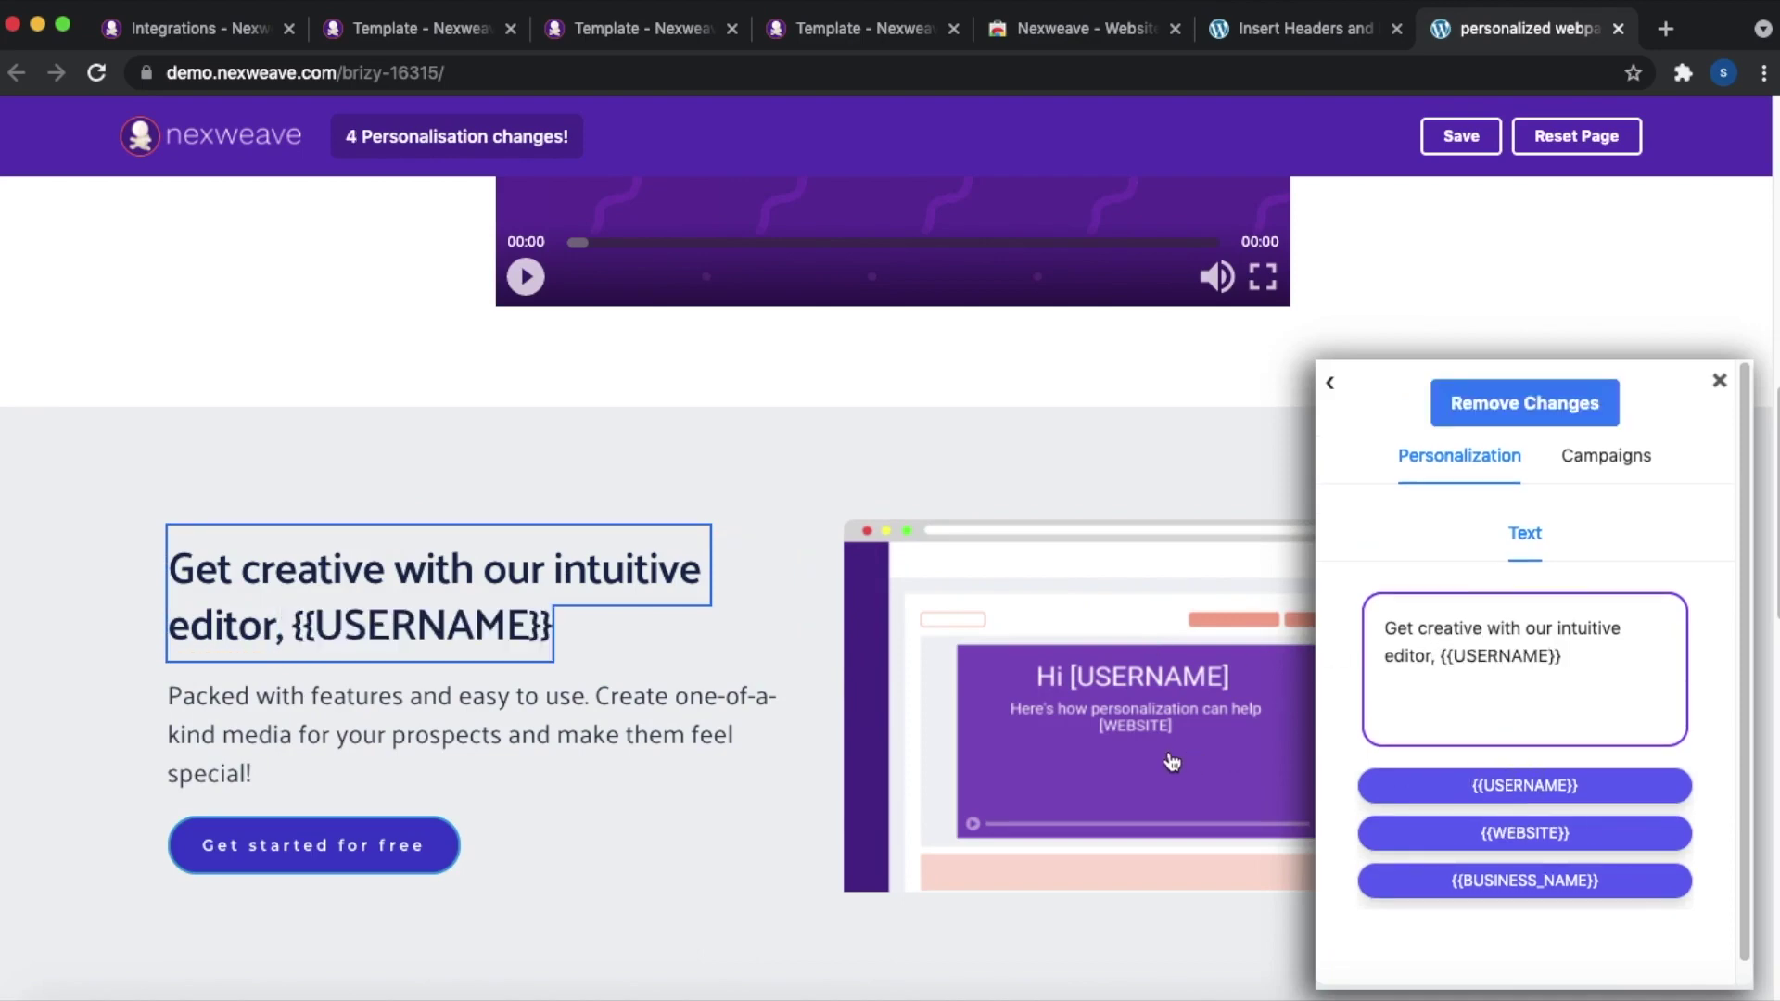
- Replace the rocket picture beside "Stand out against the crowd" with the rocket campaign image containing [USERNAME] and [BUSINESS_NAME]
scroll(1016, 813, "down", 4)
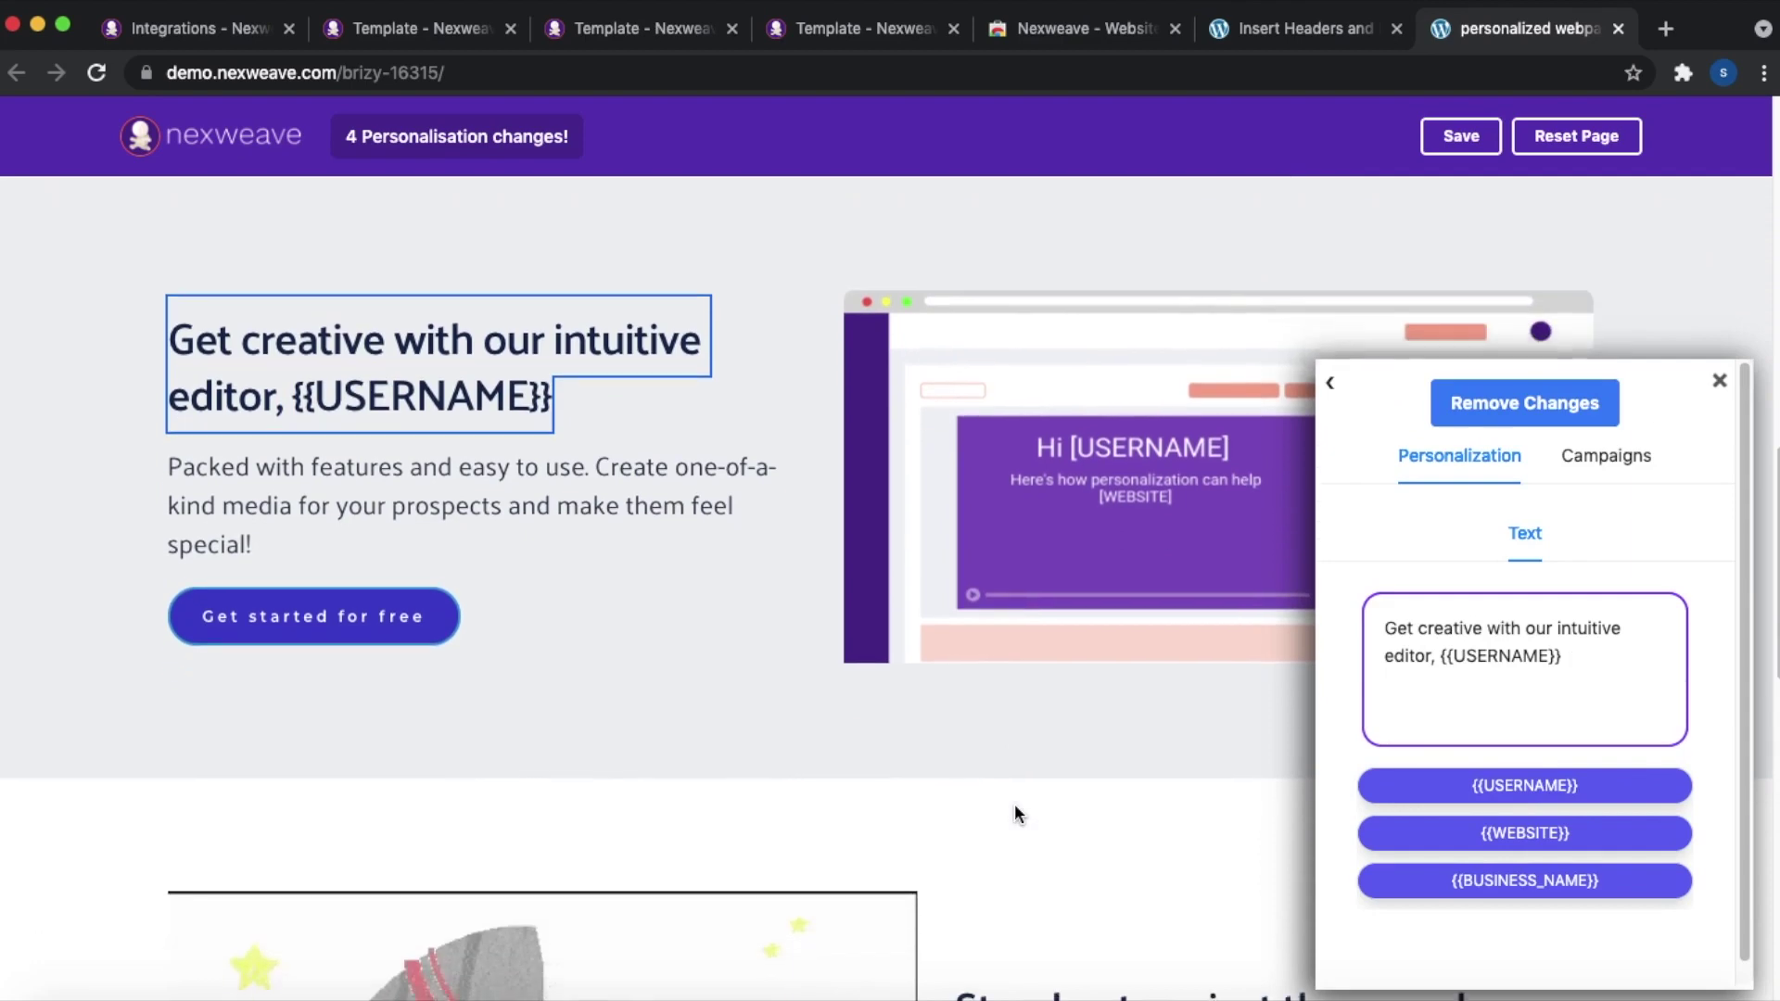
scroll(1015, 804, "down", 5)
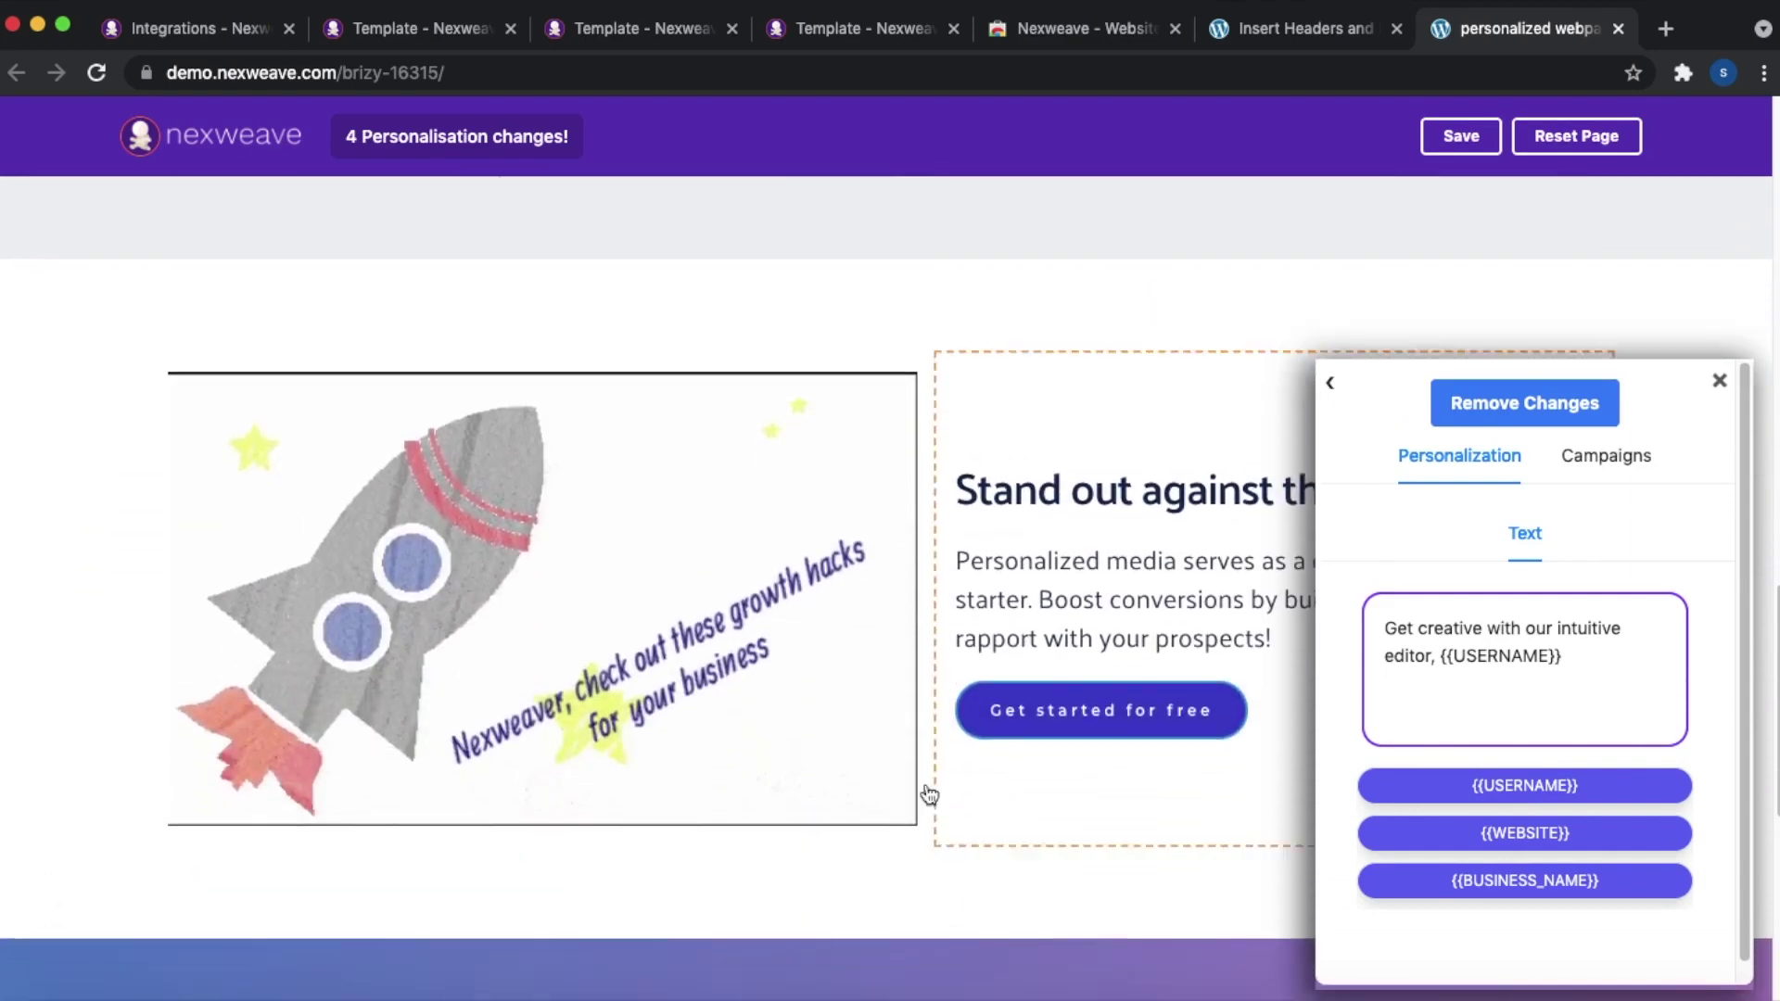
left_click(610, 684)
left_click(860, 829)
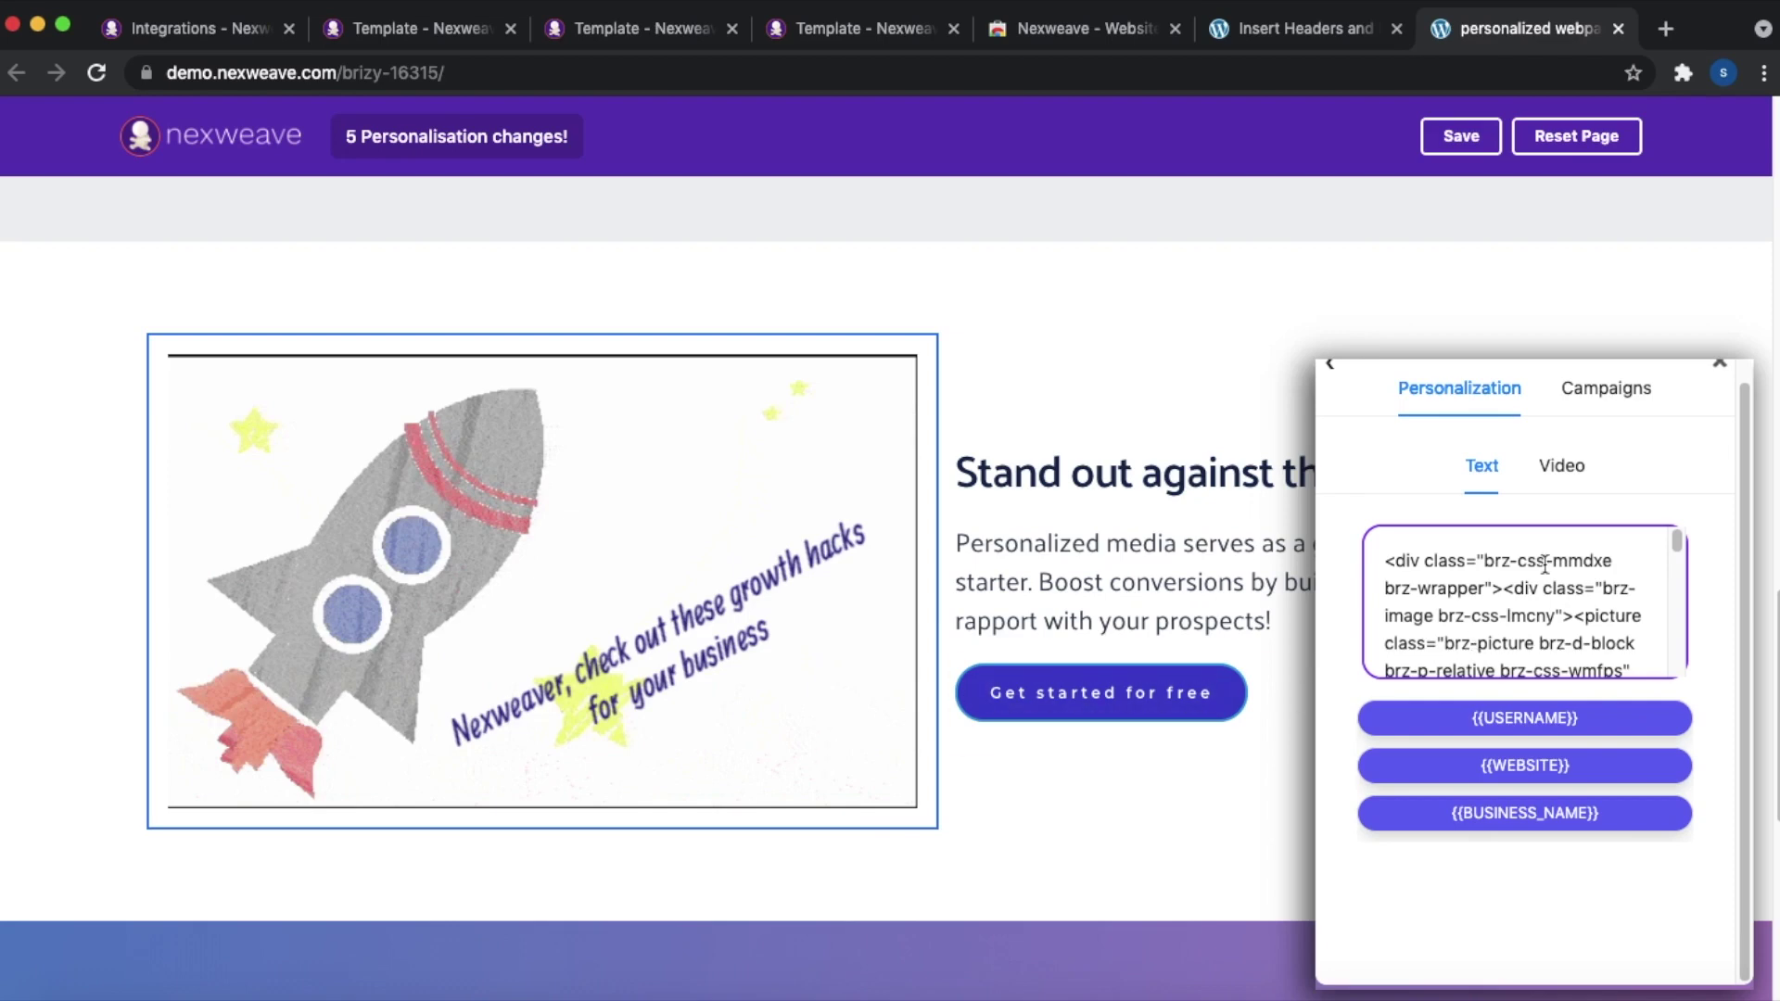
left_click(892, 581)
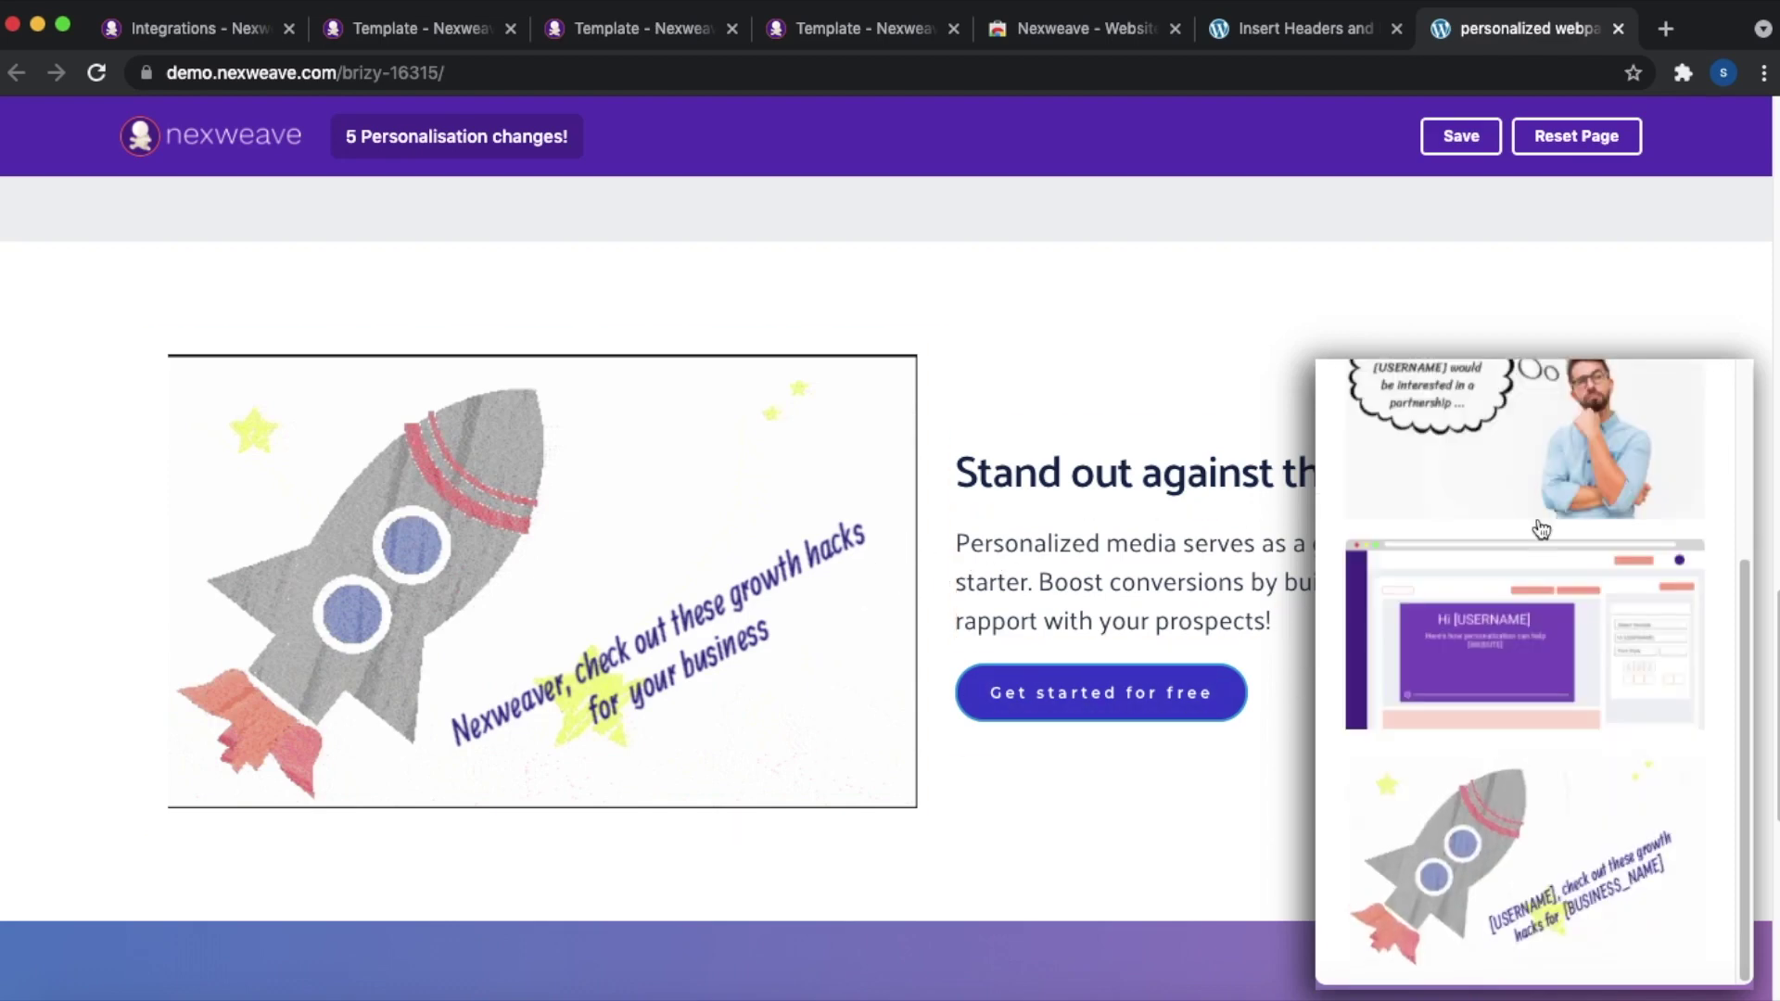
left_click(1555, 832)
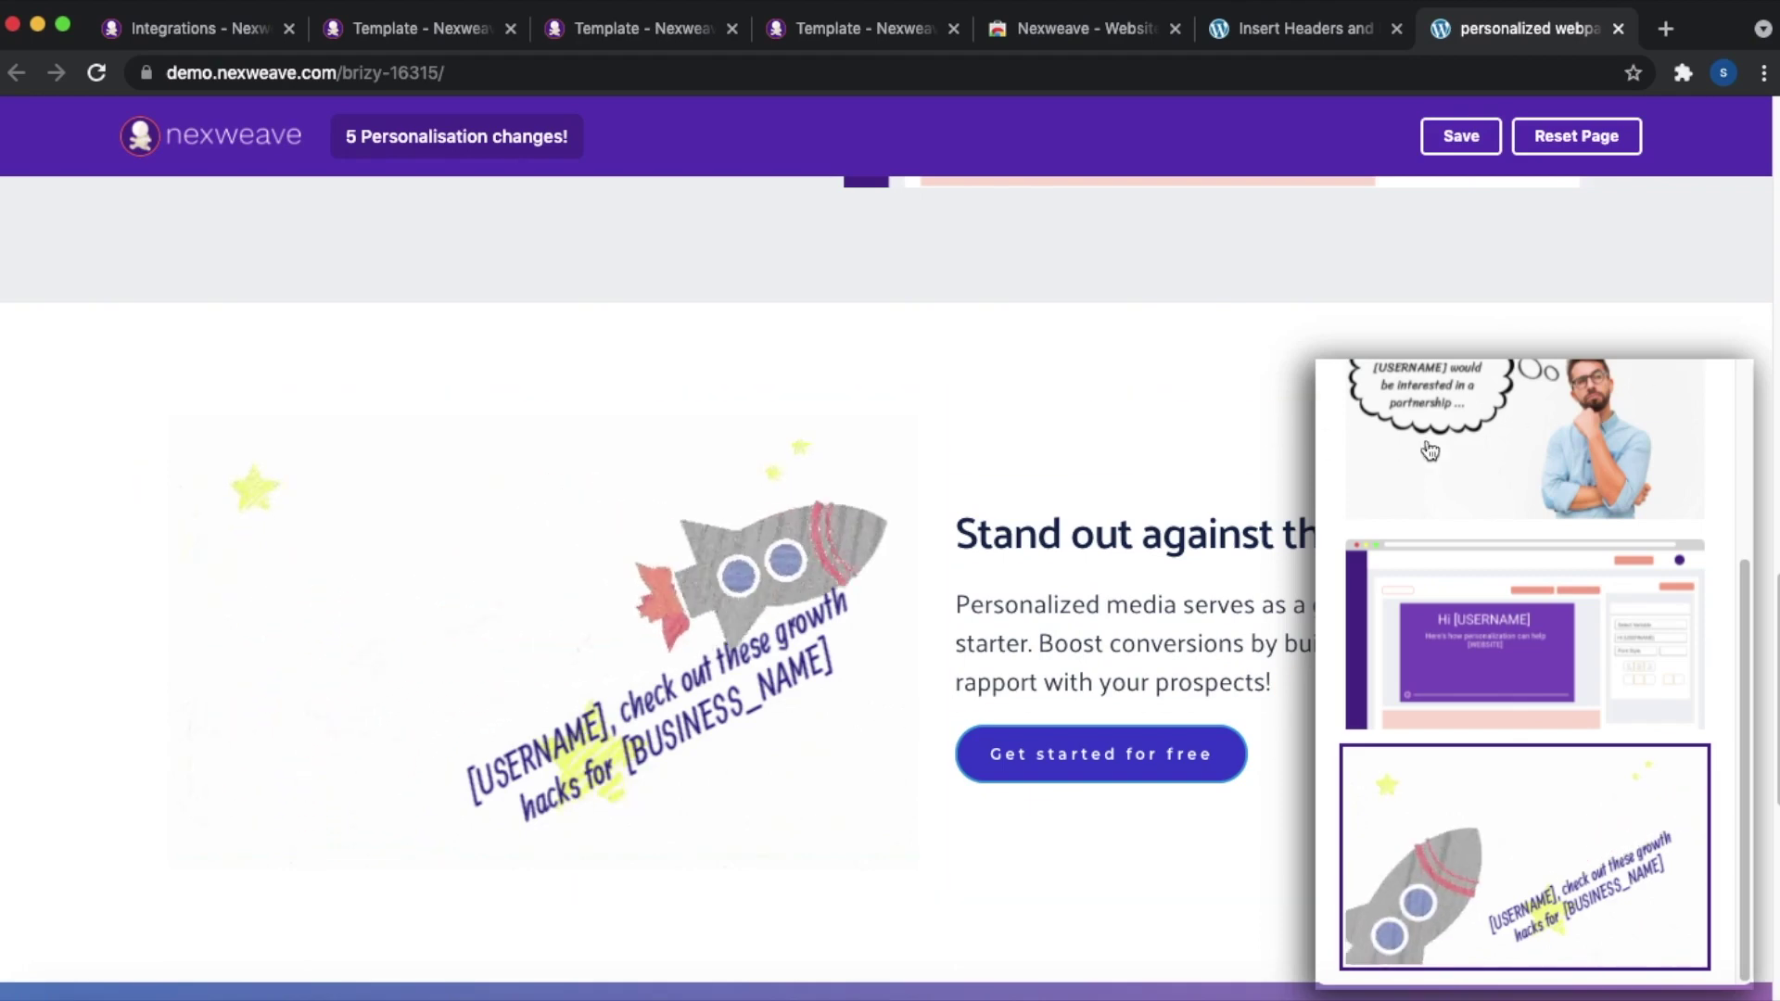
- Insert "for {{BUSINESS_NAME}}" after "Boost conversions" in the paragraph under "Stand out against the crowd"
scroll(1395, 445, "up", 5)
left_click(1328, 383)
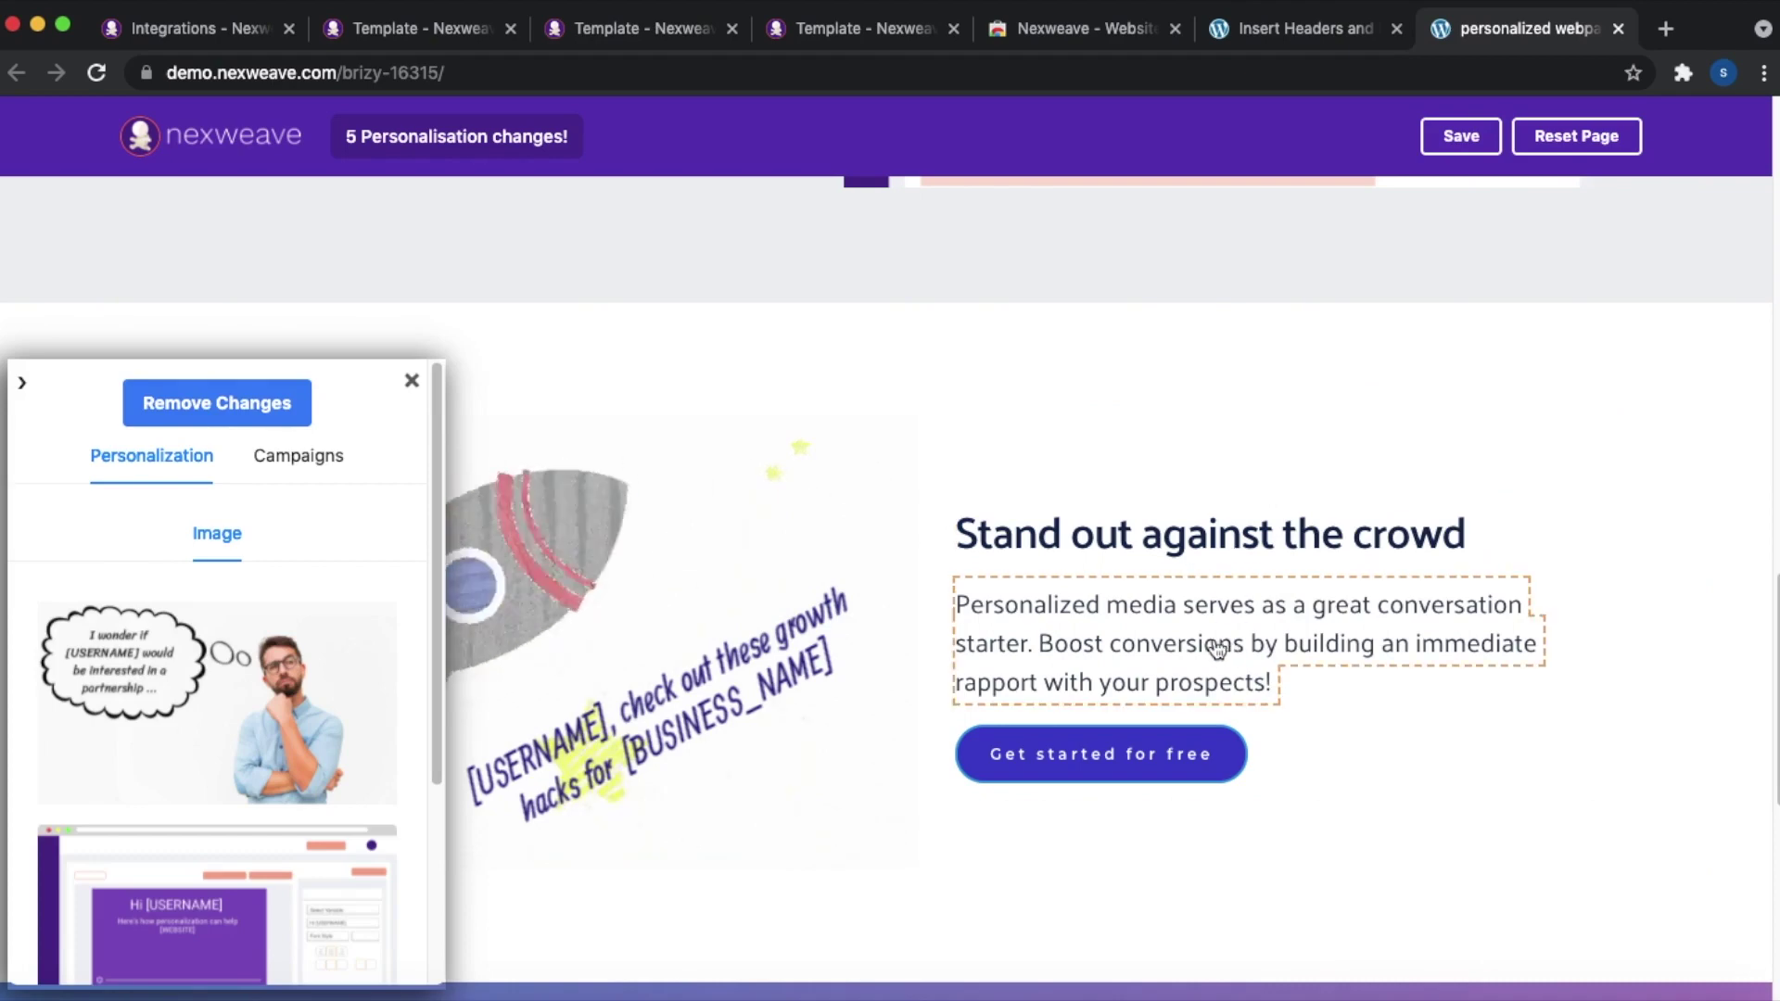
left_click(1182, 649)
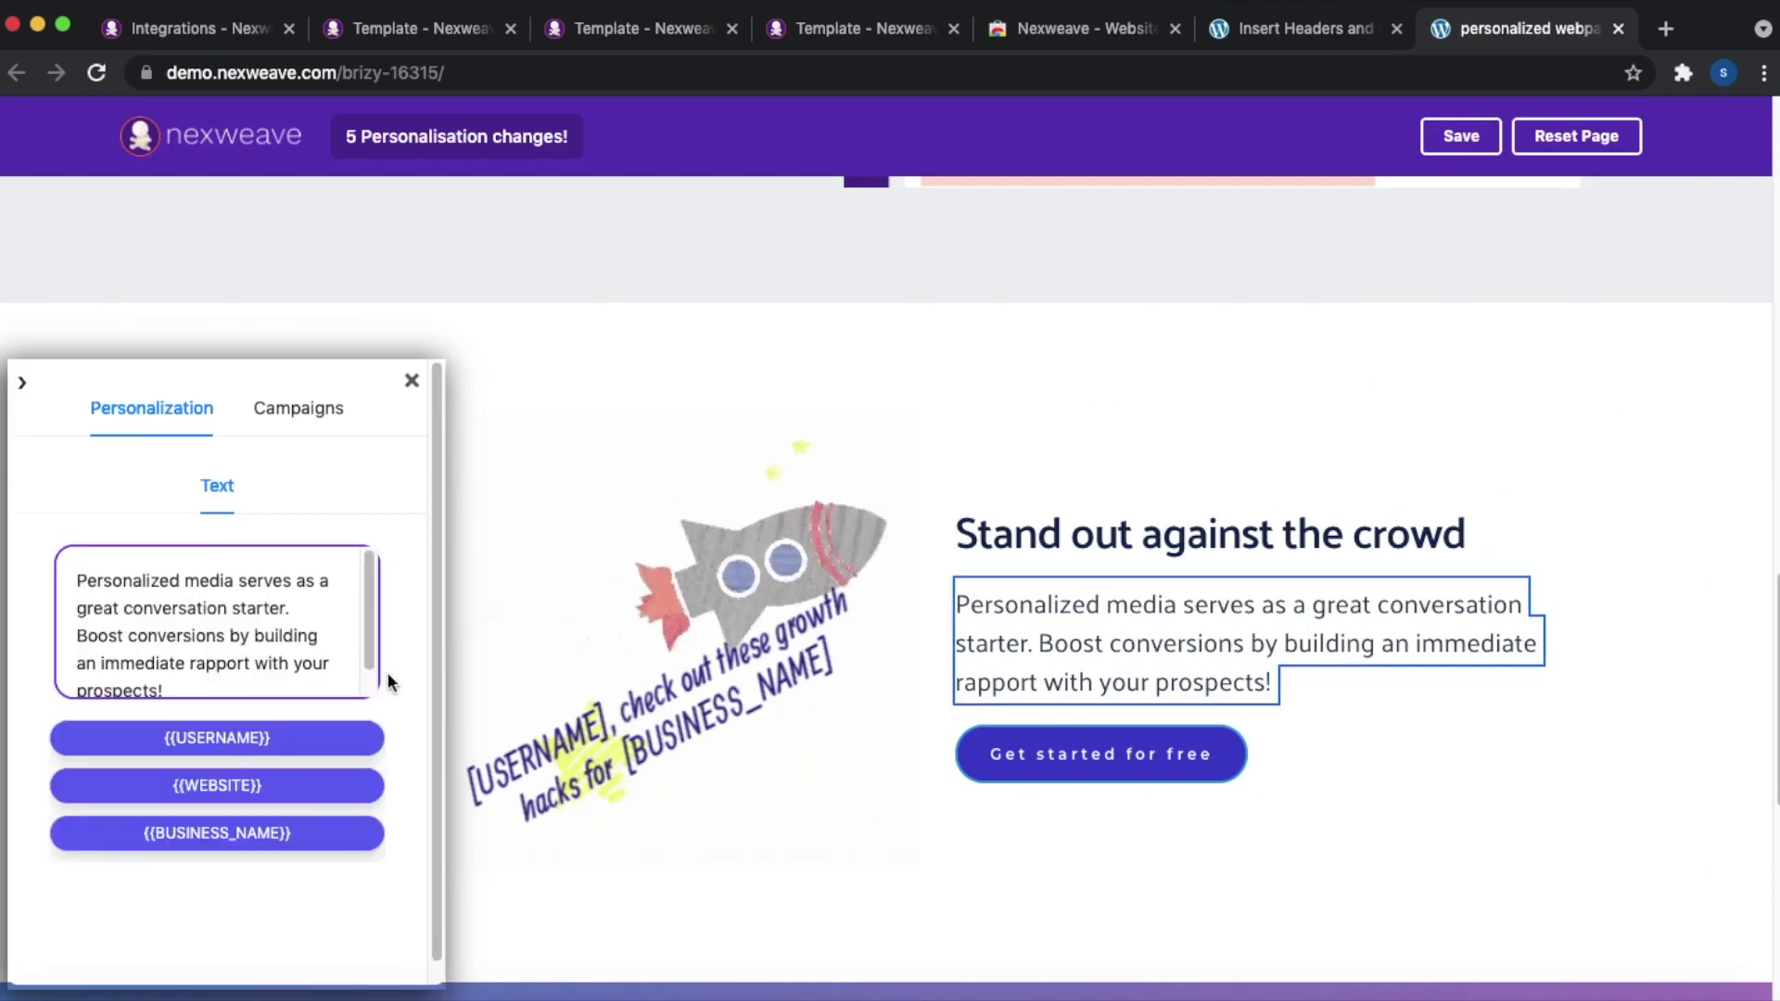
left_click(220, 636)
type("for")
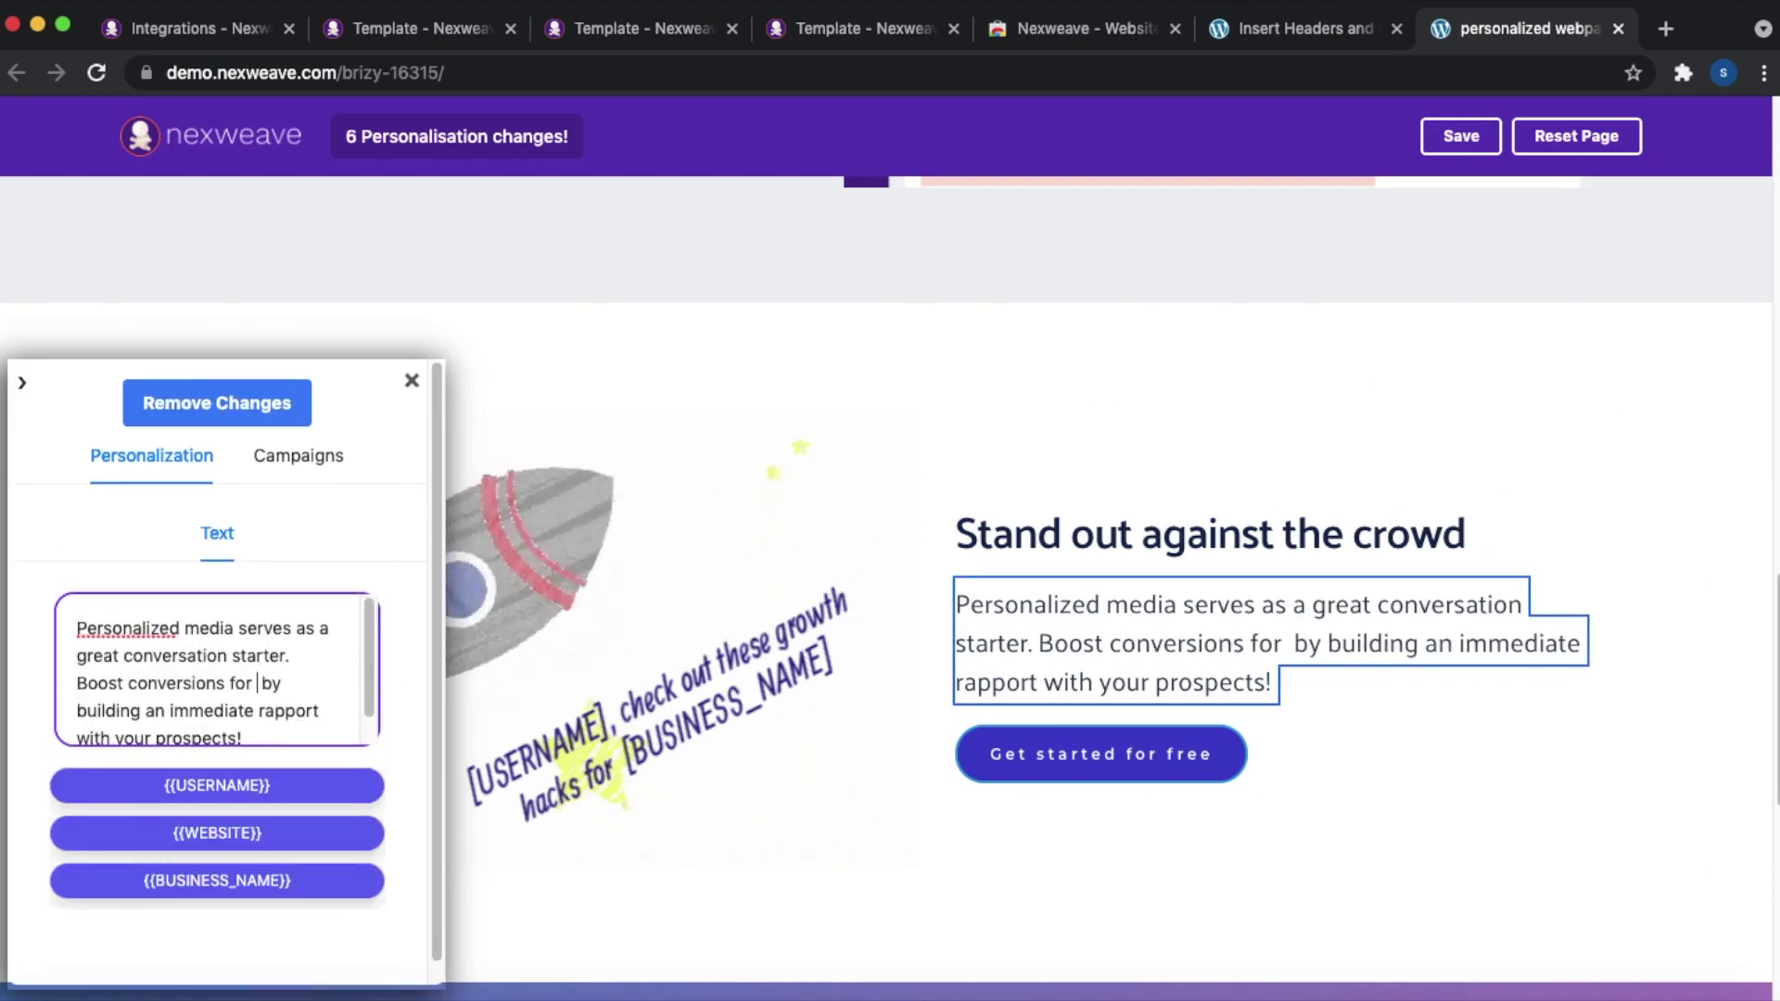
left_click(249, 883)
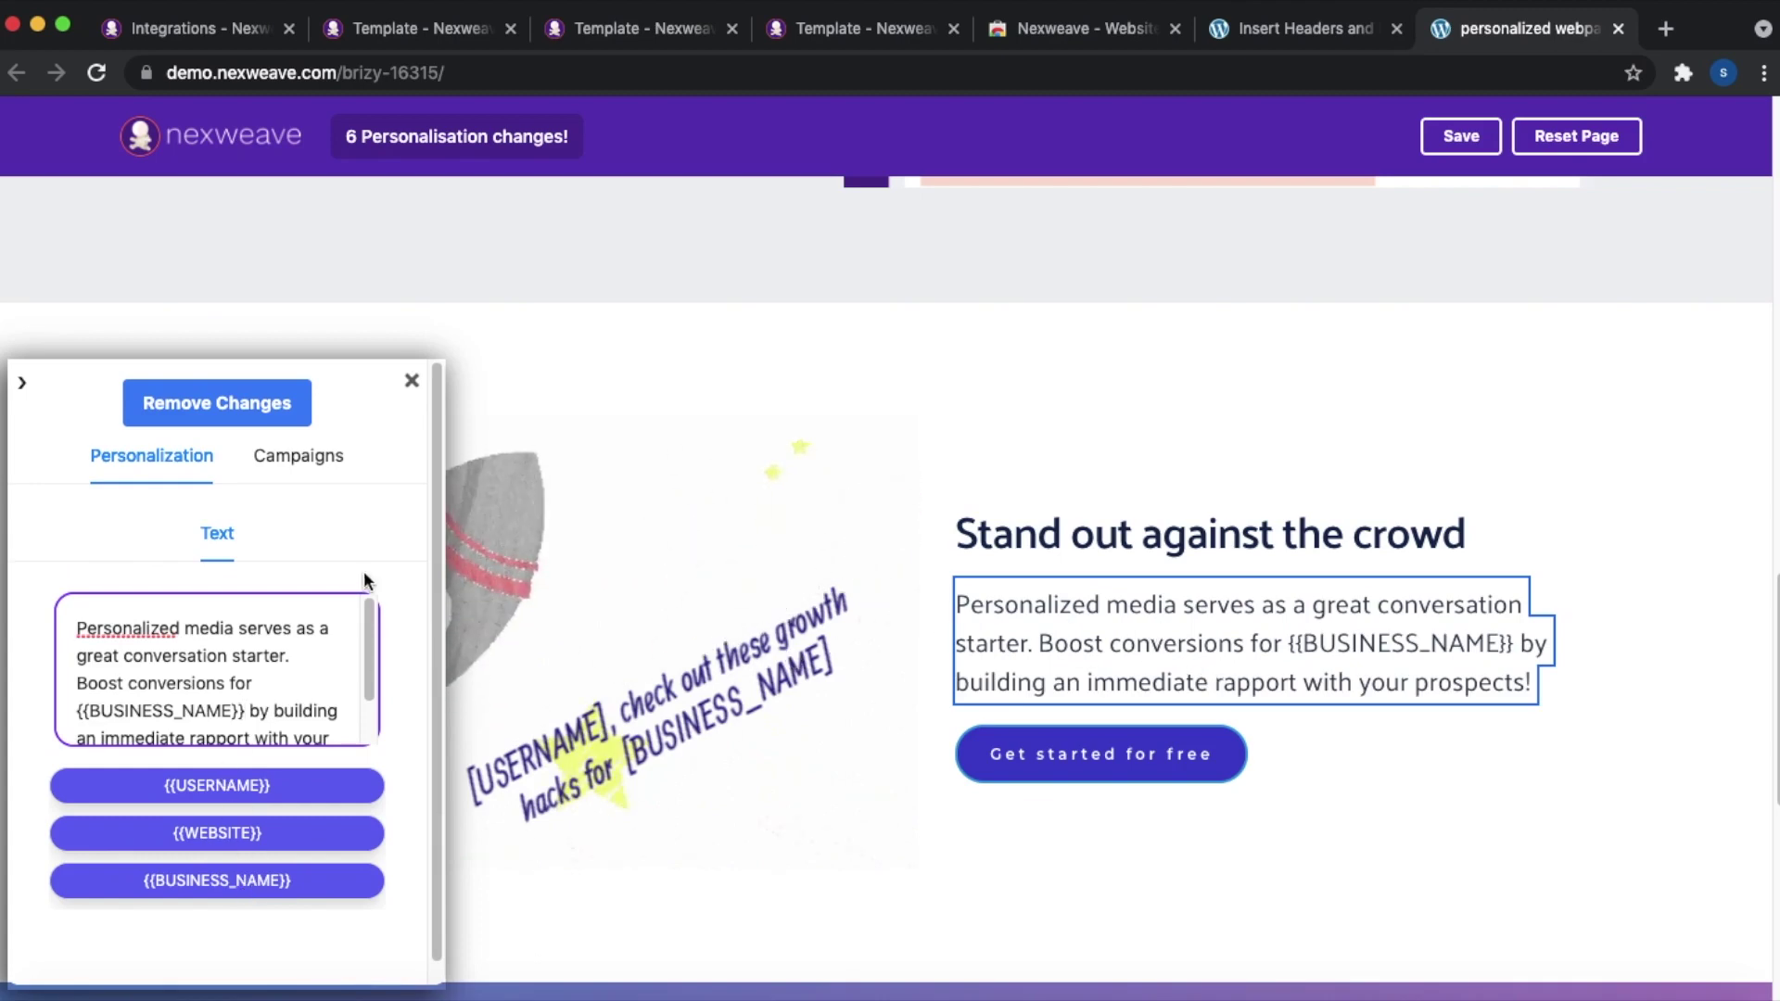
- Replace the team photo beside "Watch your growth sky rocket!" with the "I wonder if [USERNAME] would be interested in a partnership" campaign image
scroll(708, 624, "down", 5)
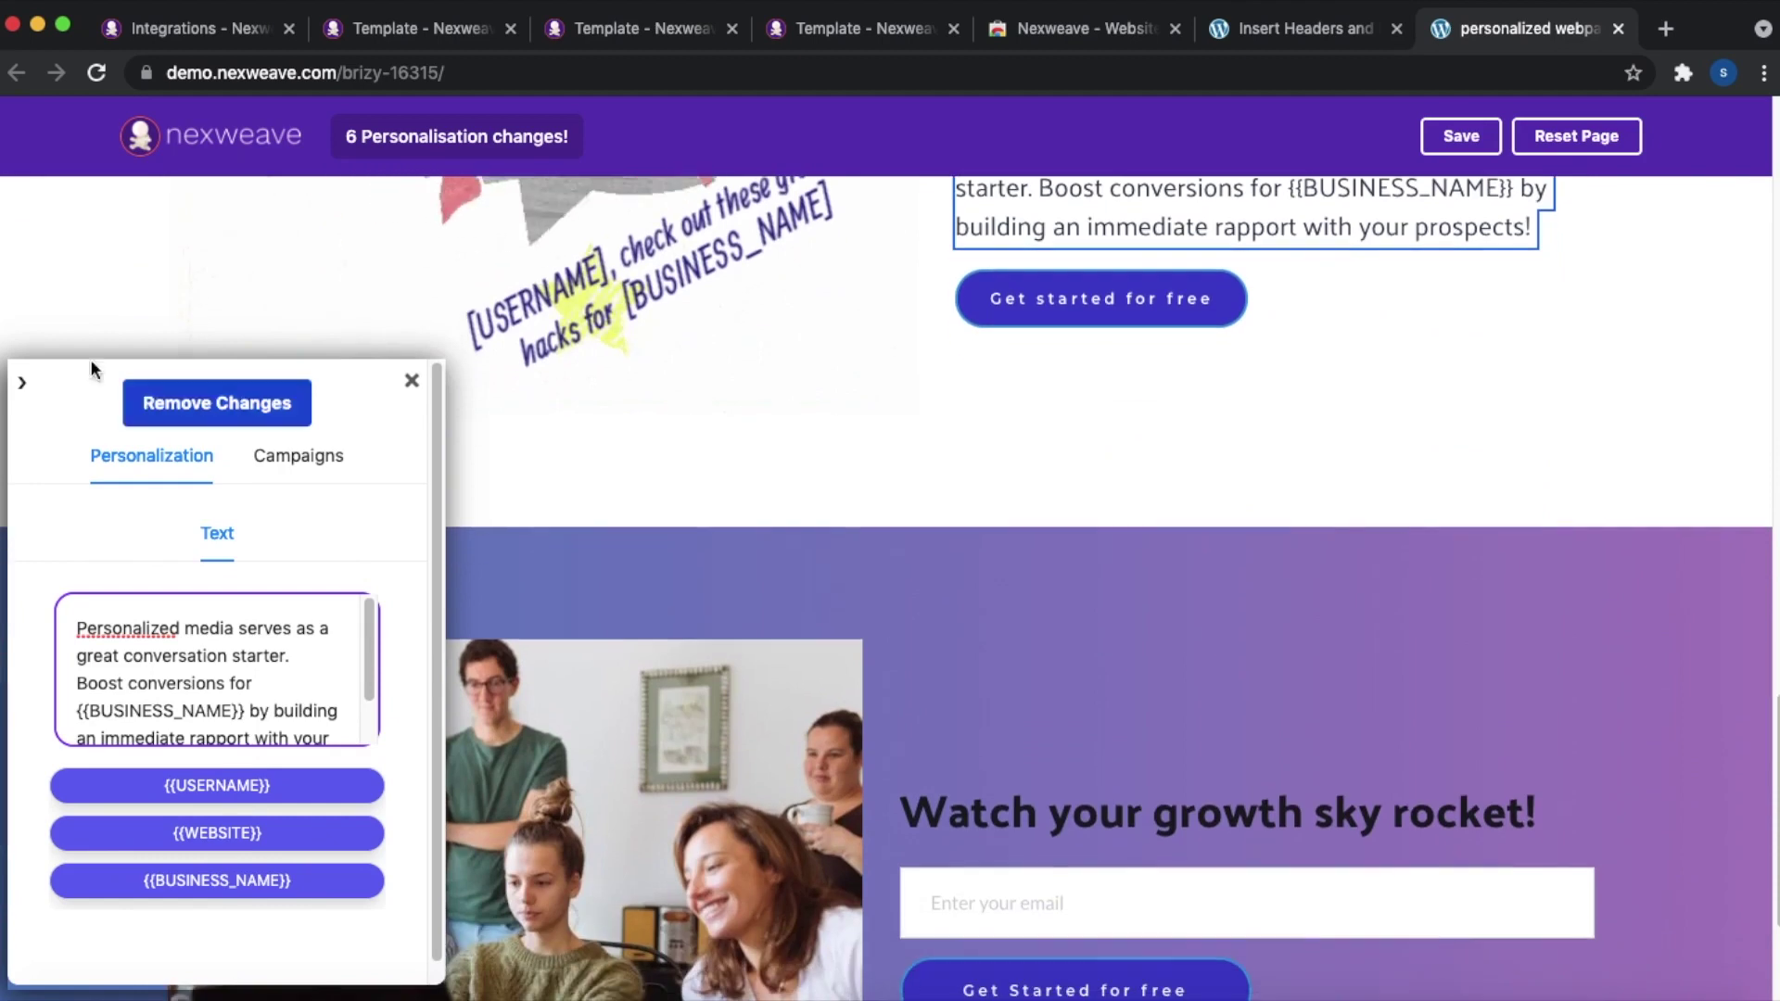
left_click(22, 380)
scroll(497, 584, "down", 2)
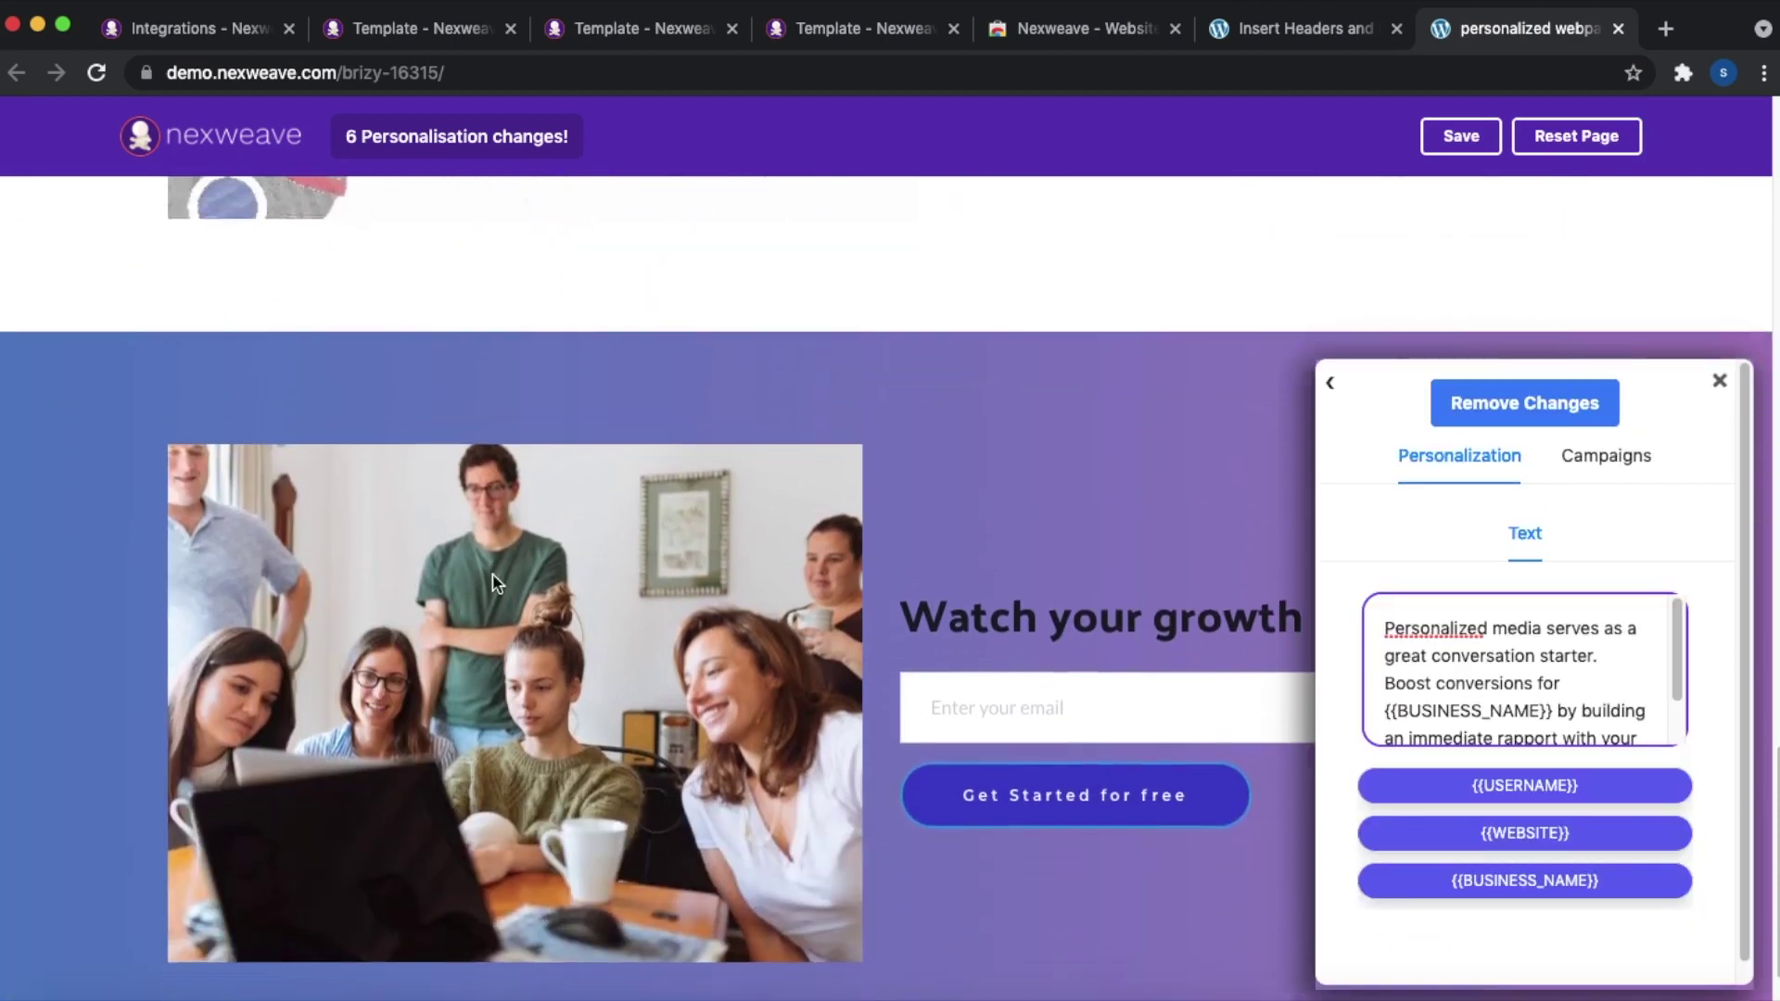
left_click(575, 610)
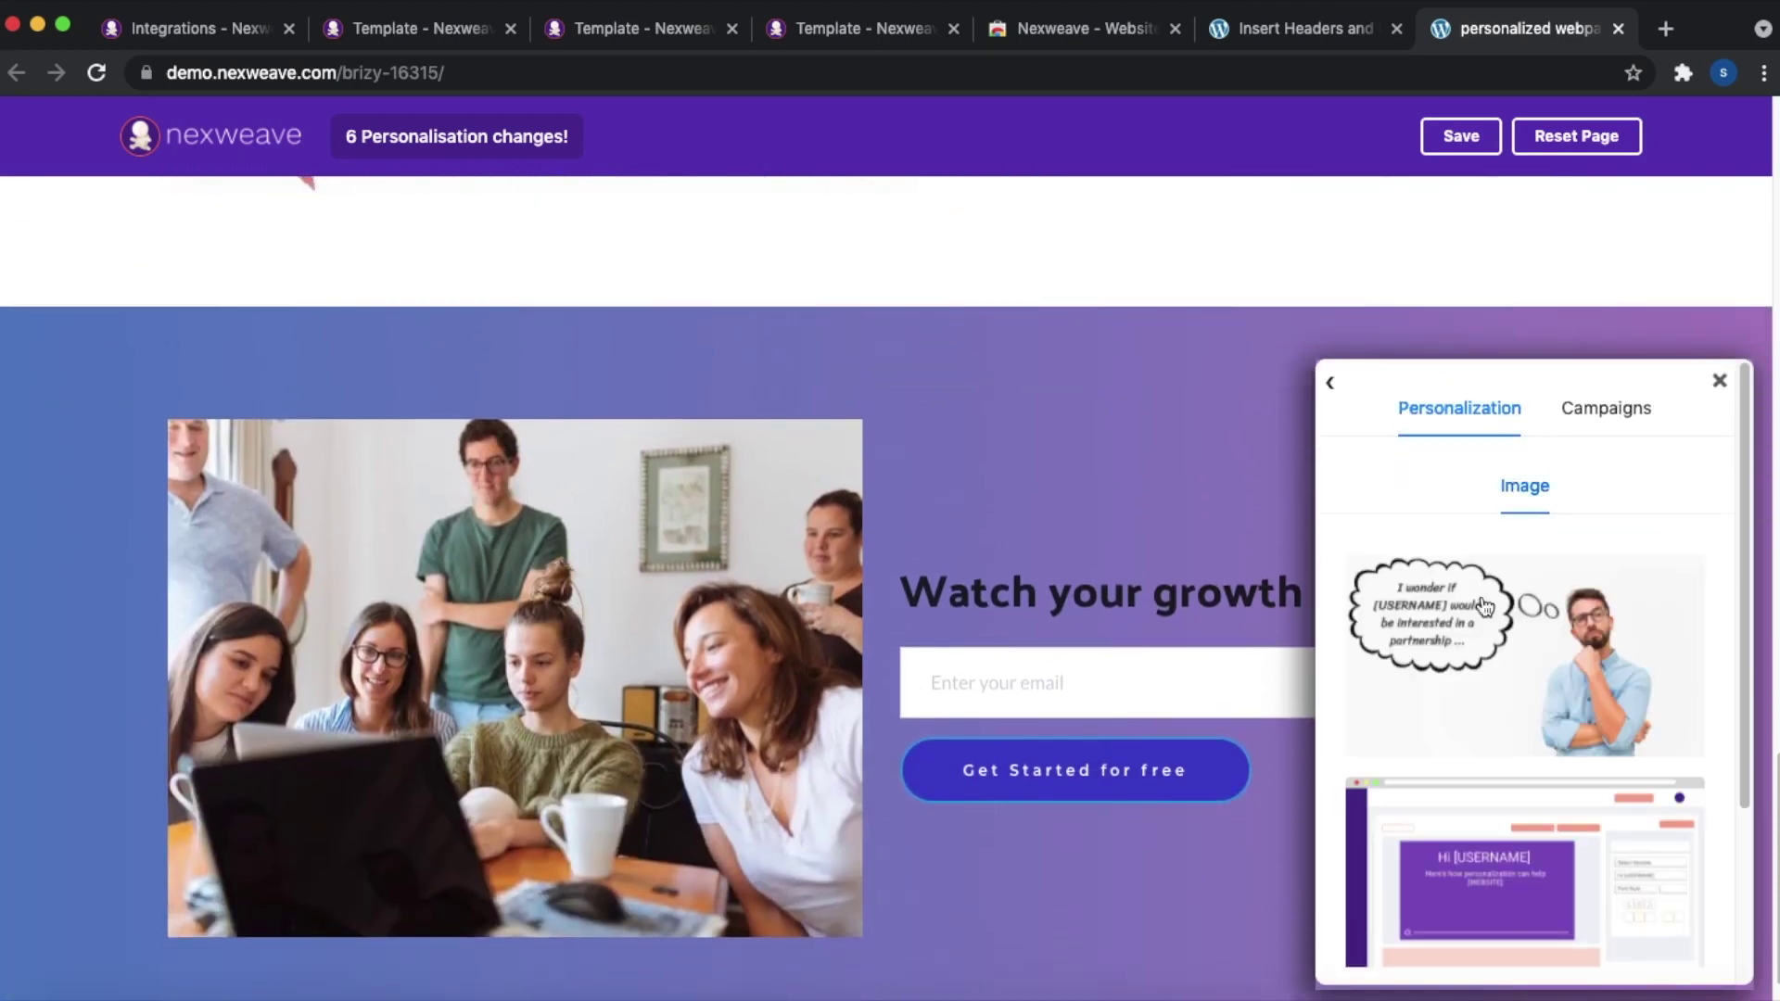
left_click(1528, 652)
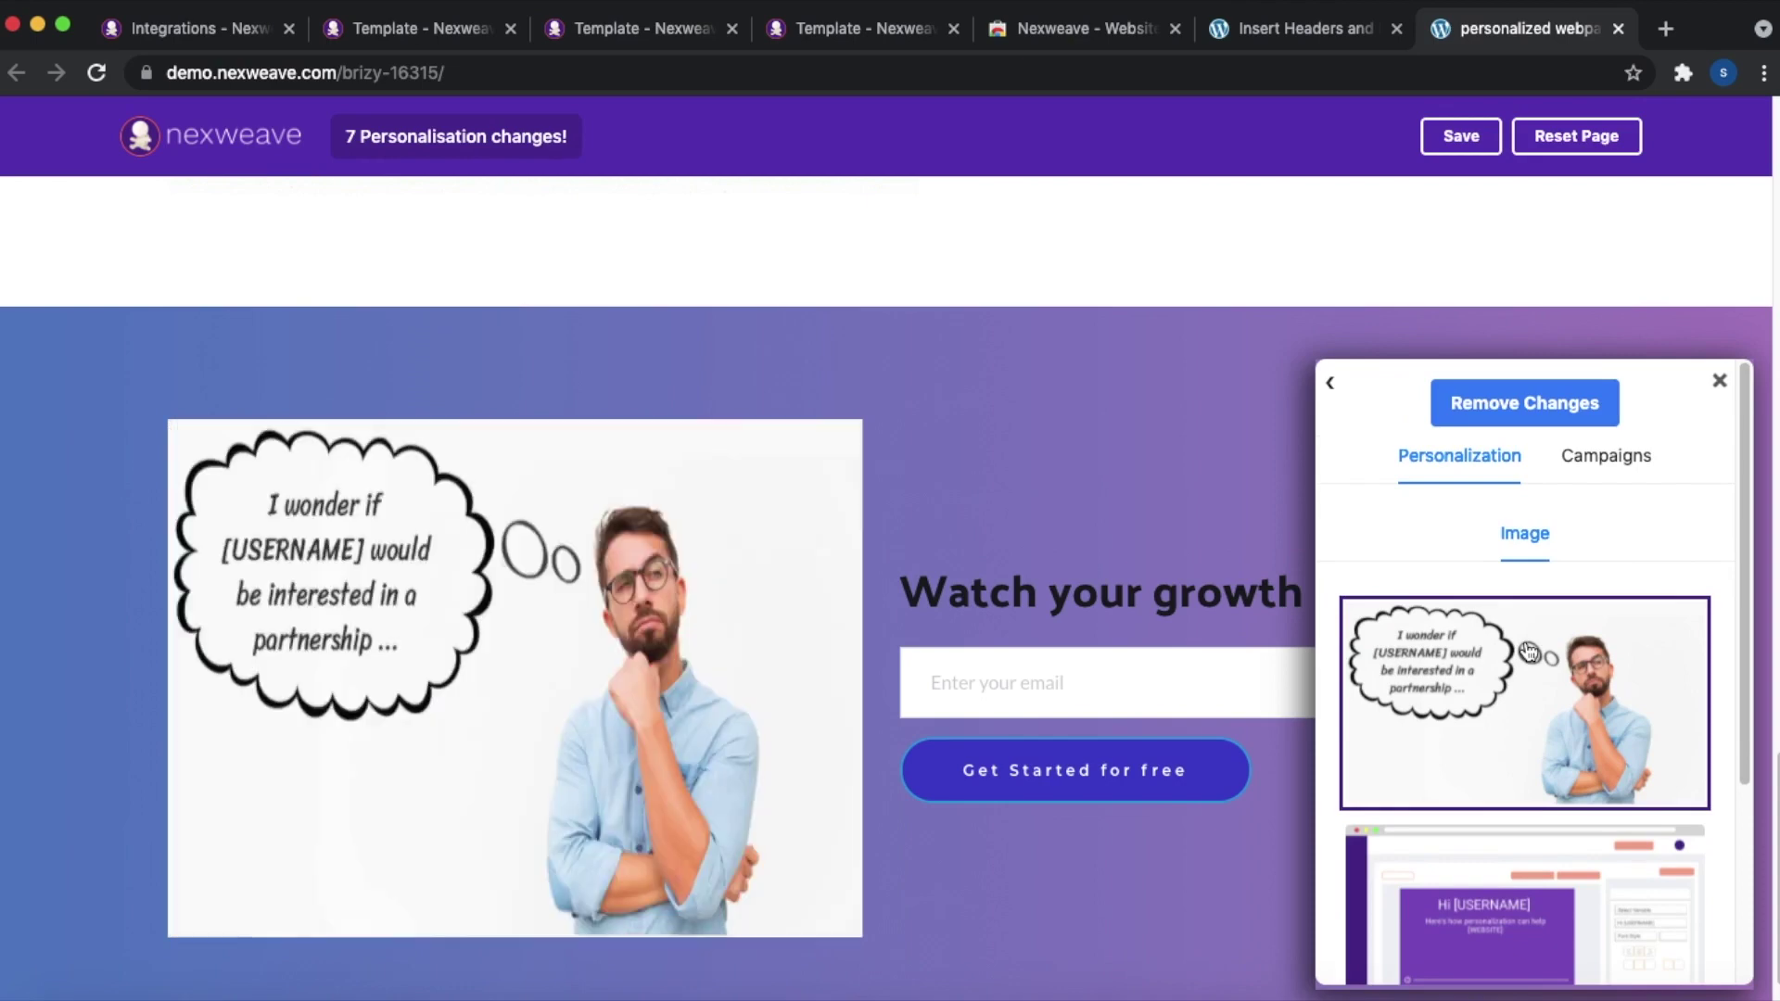
- Add a comma and the {{USERNAME}} variable after "Get Started for free" on the button below the email field
left_click(1329, 383)
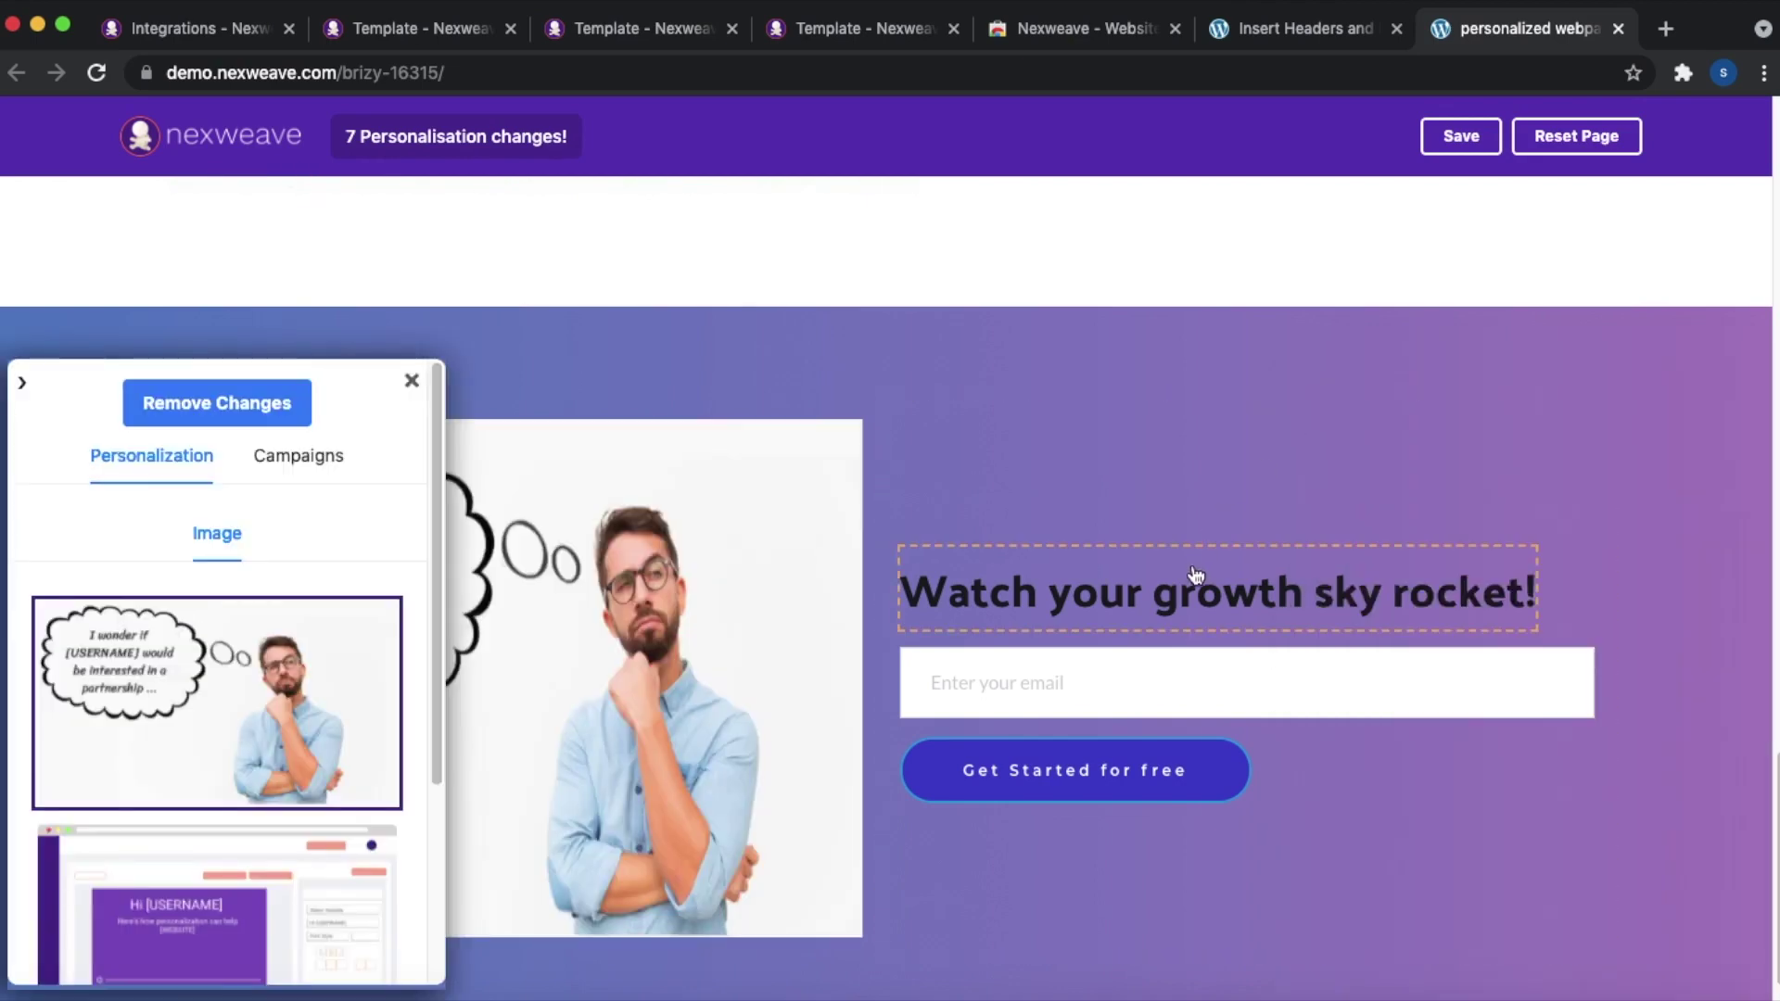
left_click(1113, 760)
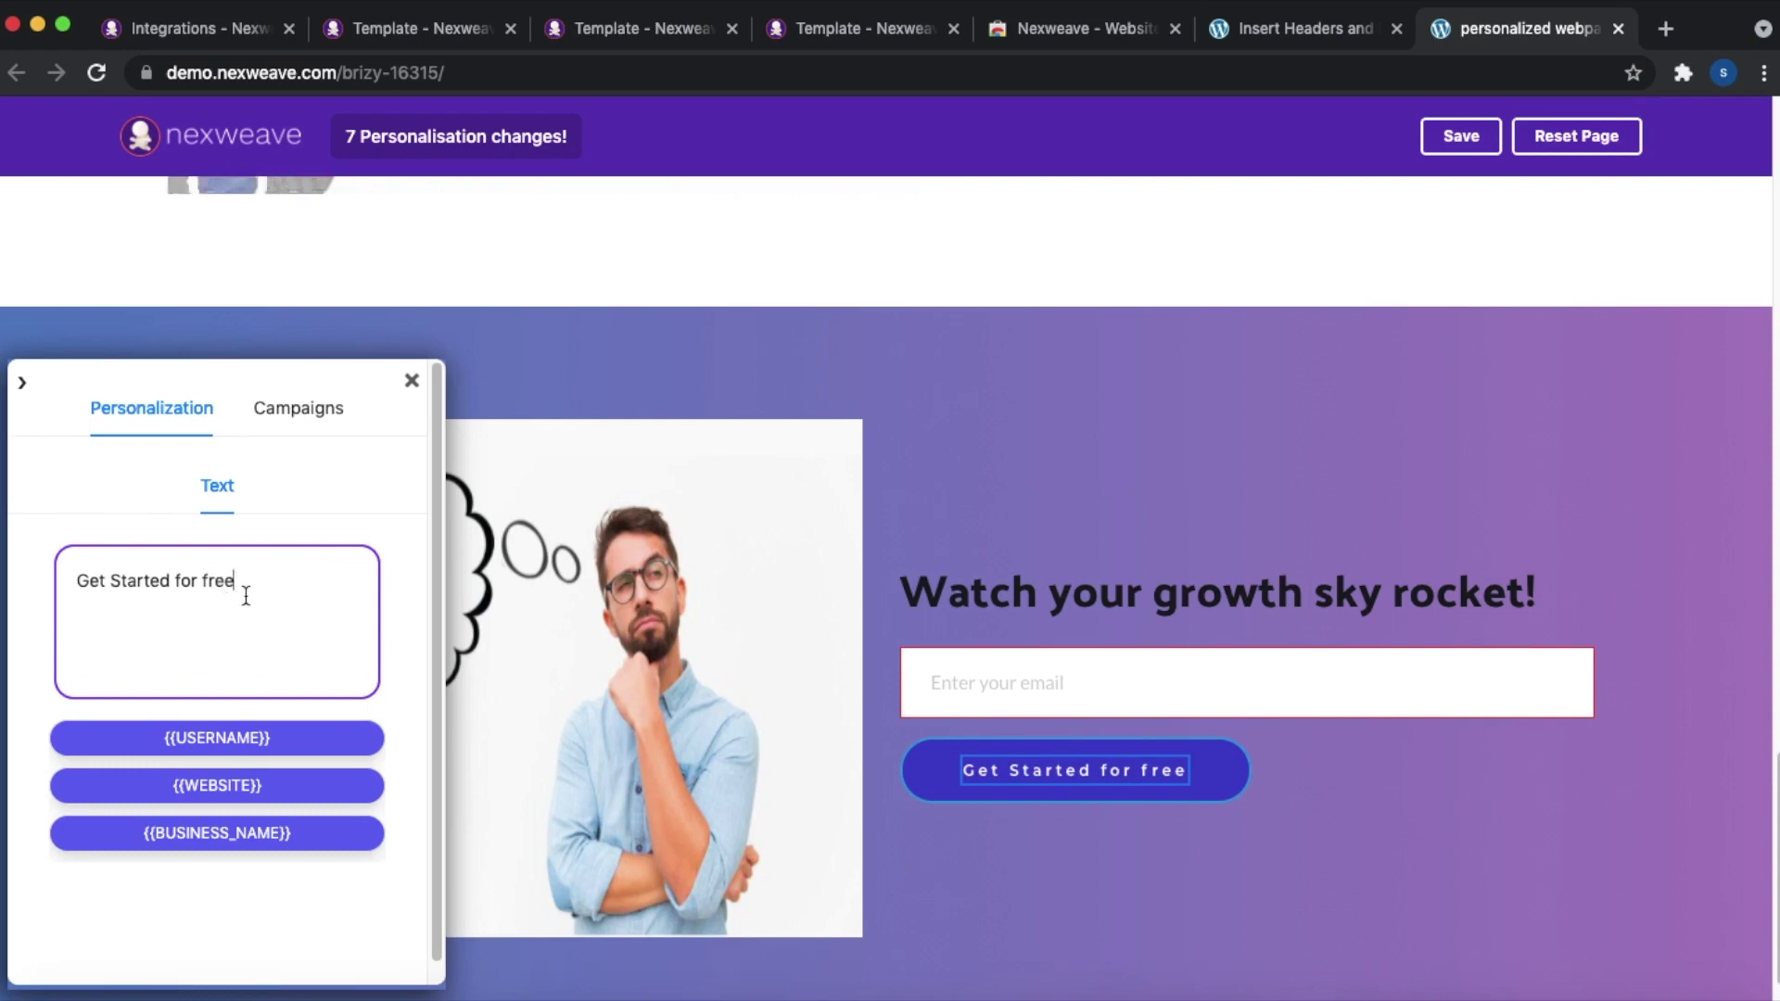
type(",")
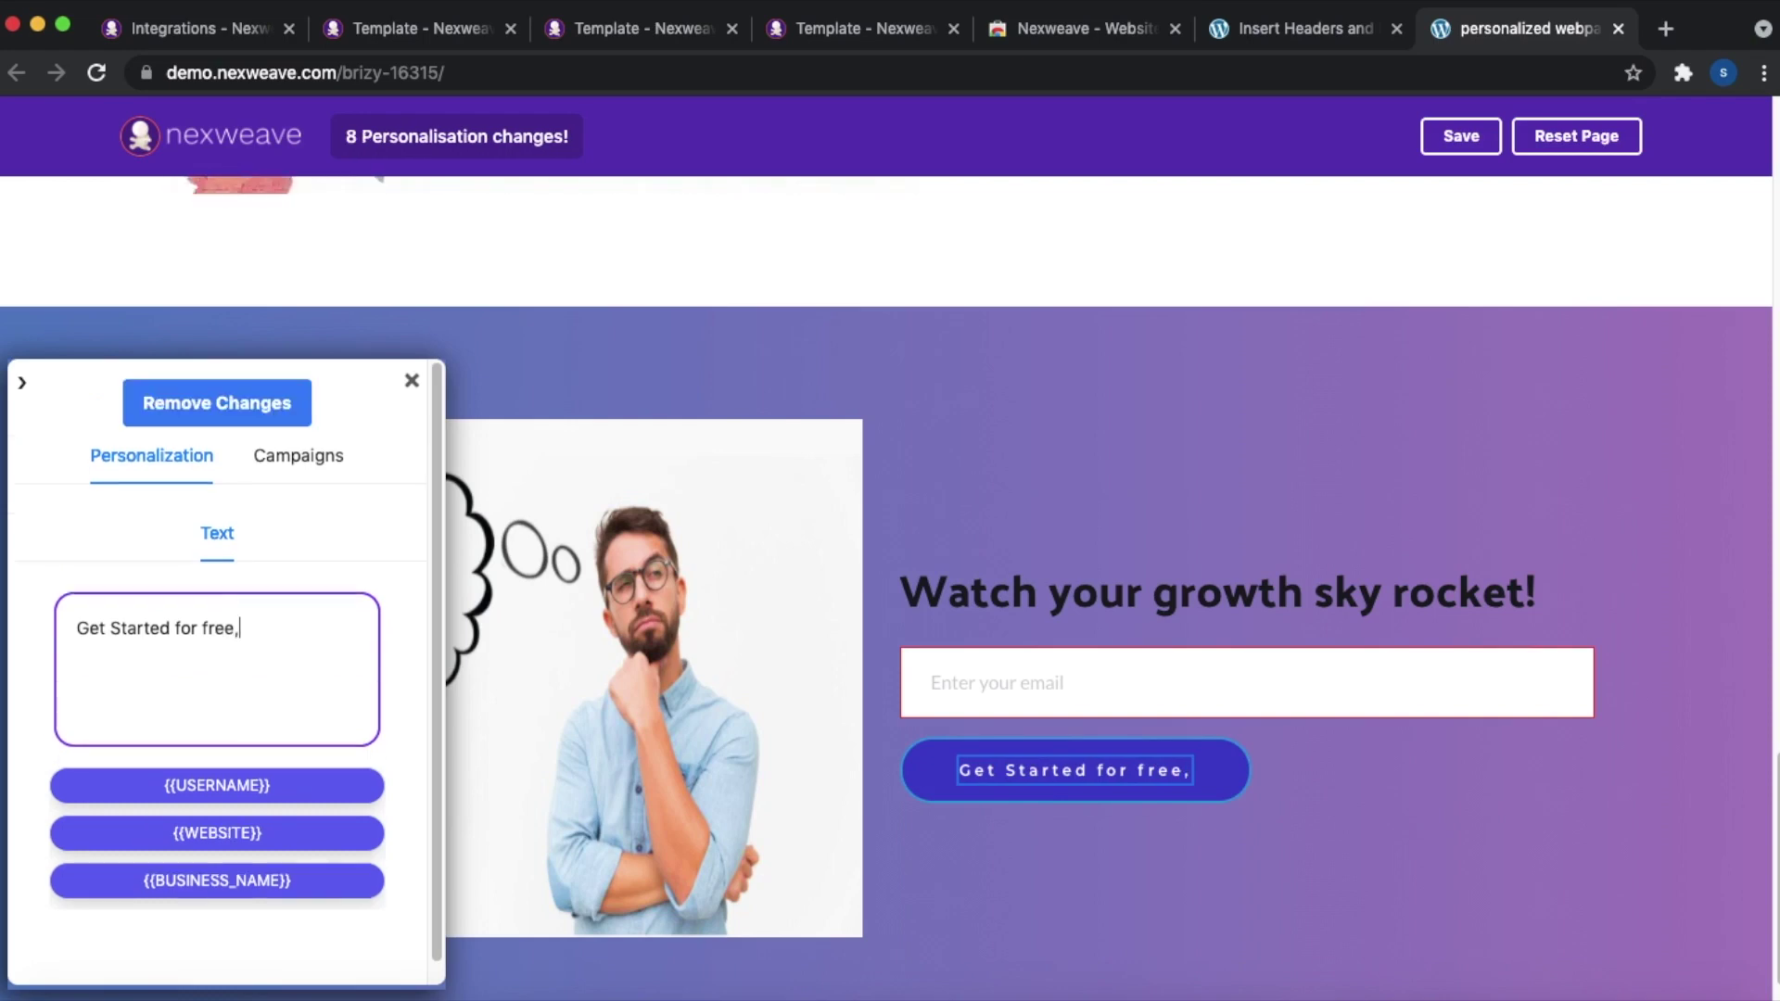
left_click(229, 787)
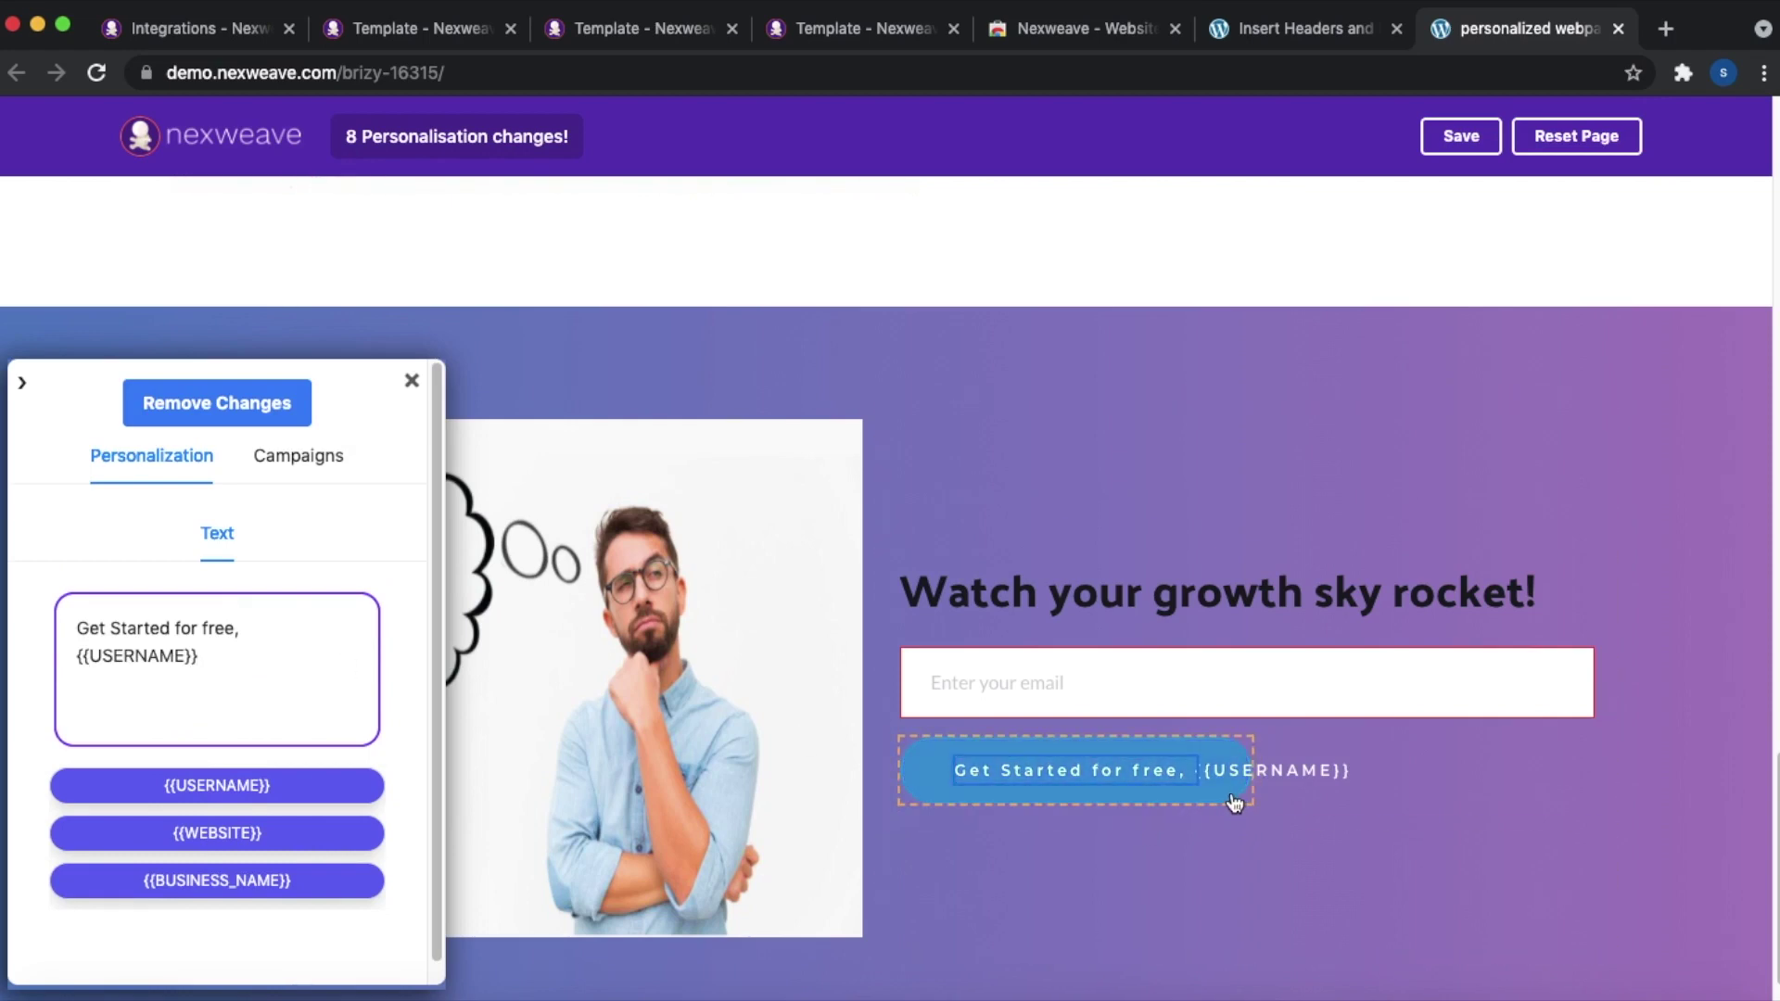
- Reword the button label below the email field to "{{USERNAME}}, Start Now!", dropping the "Get Started for free," text
left_click(244, 634)
left_click_drag(243, 635, 28, 631)
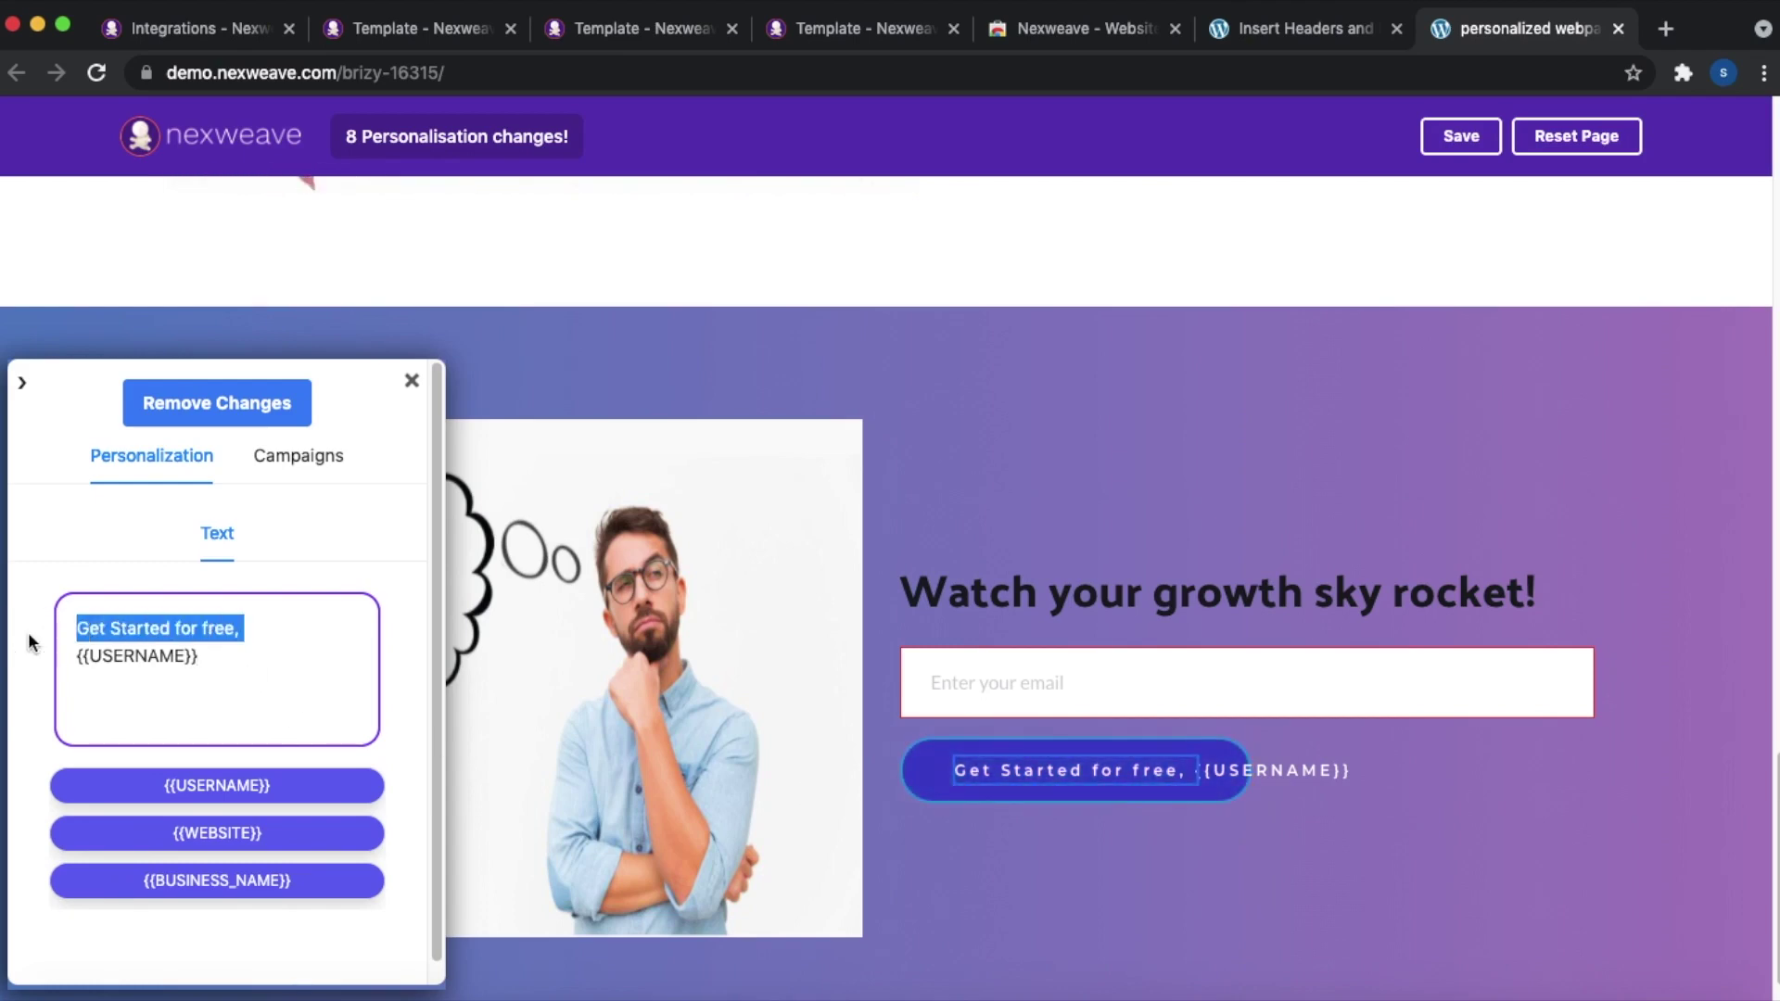
key("BackSpace")
left_click(199, 628)
type(", Start")
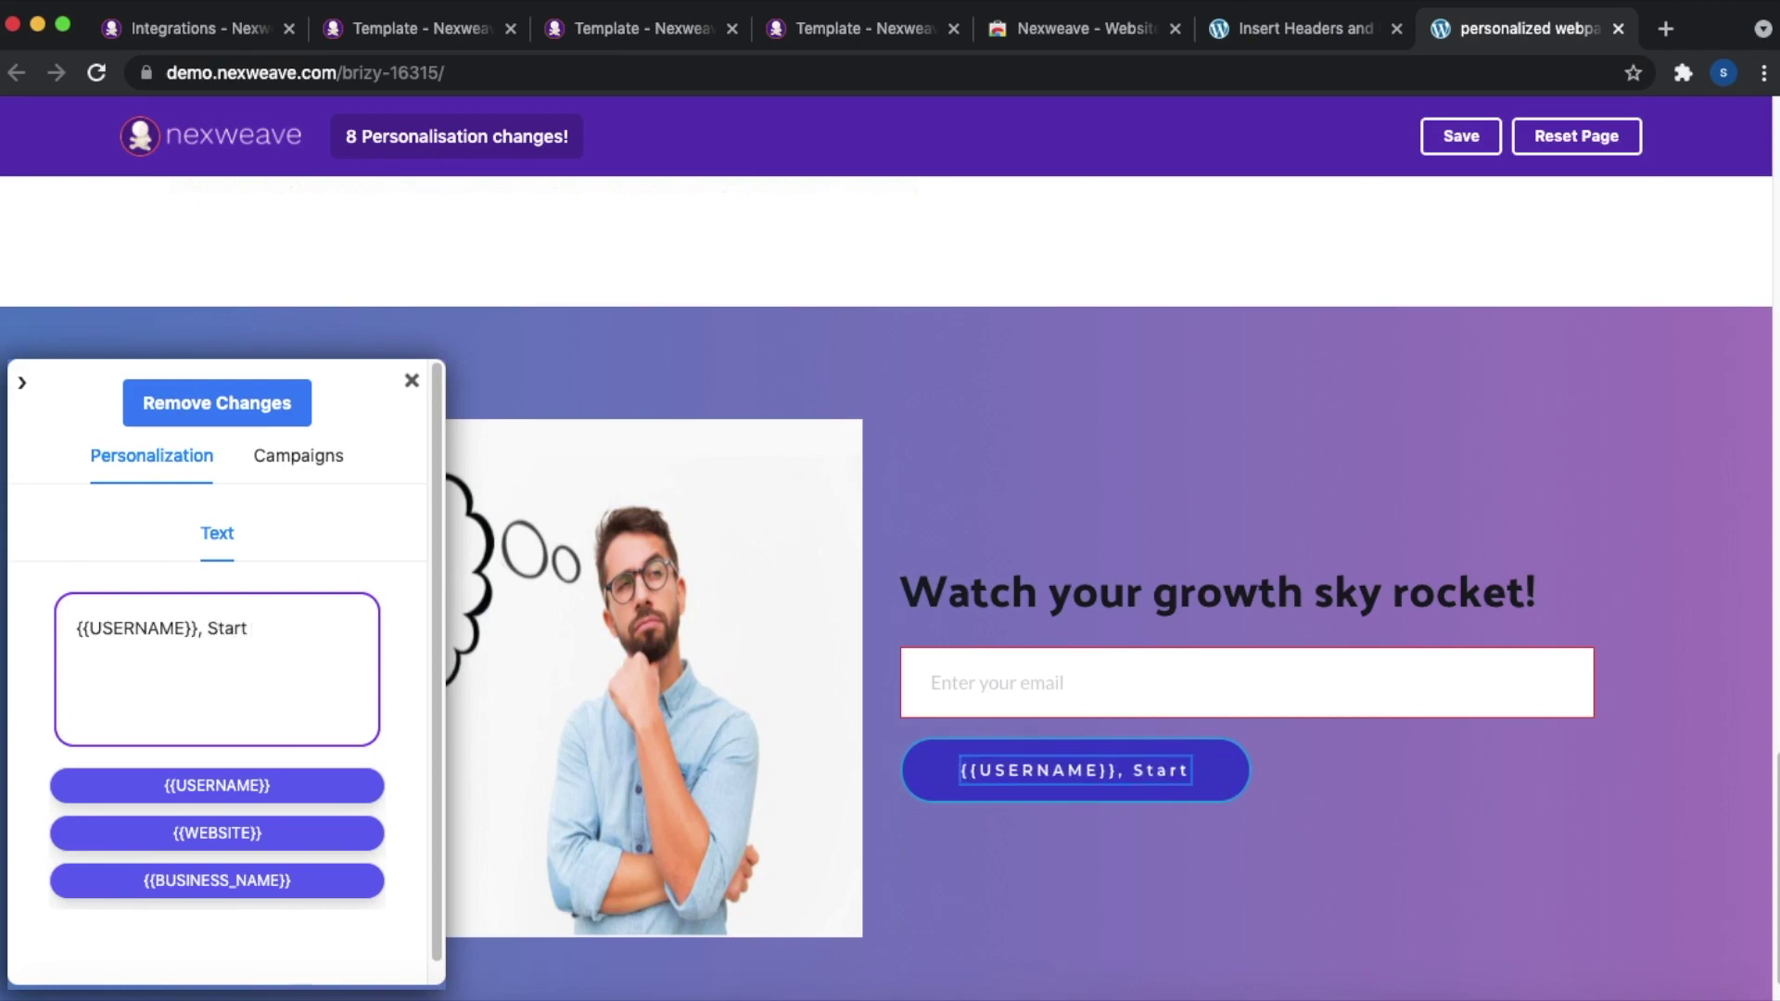
type(" Now!")
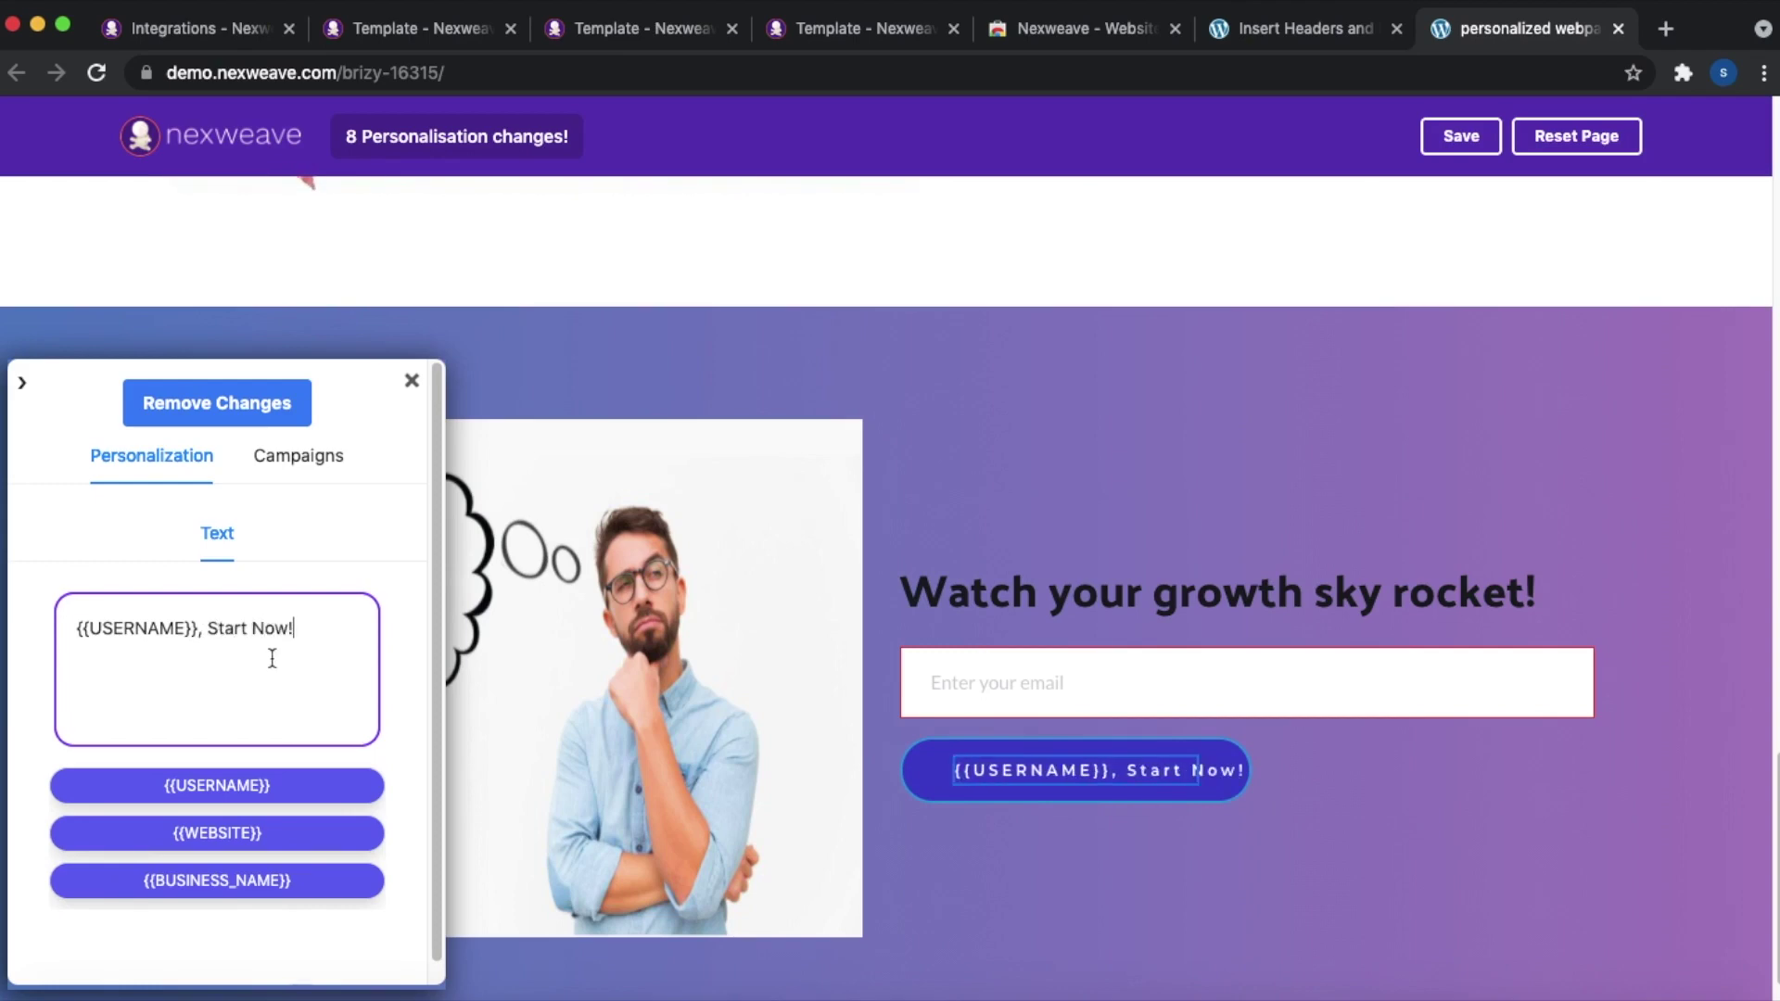
scroll(414, 375, "down", 1)
scroll(349, 570, "up", 1)
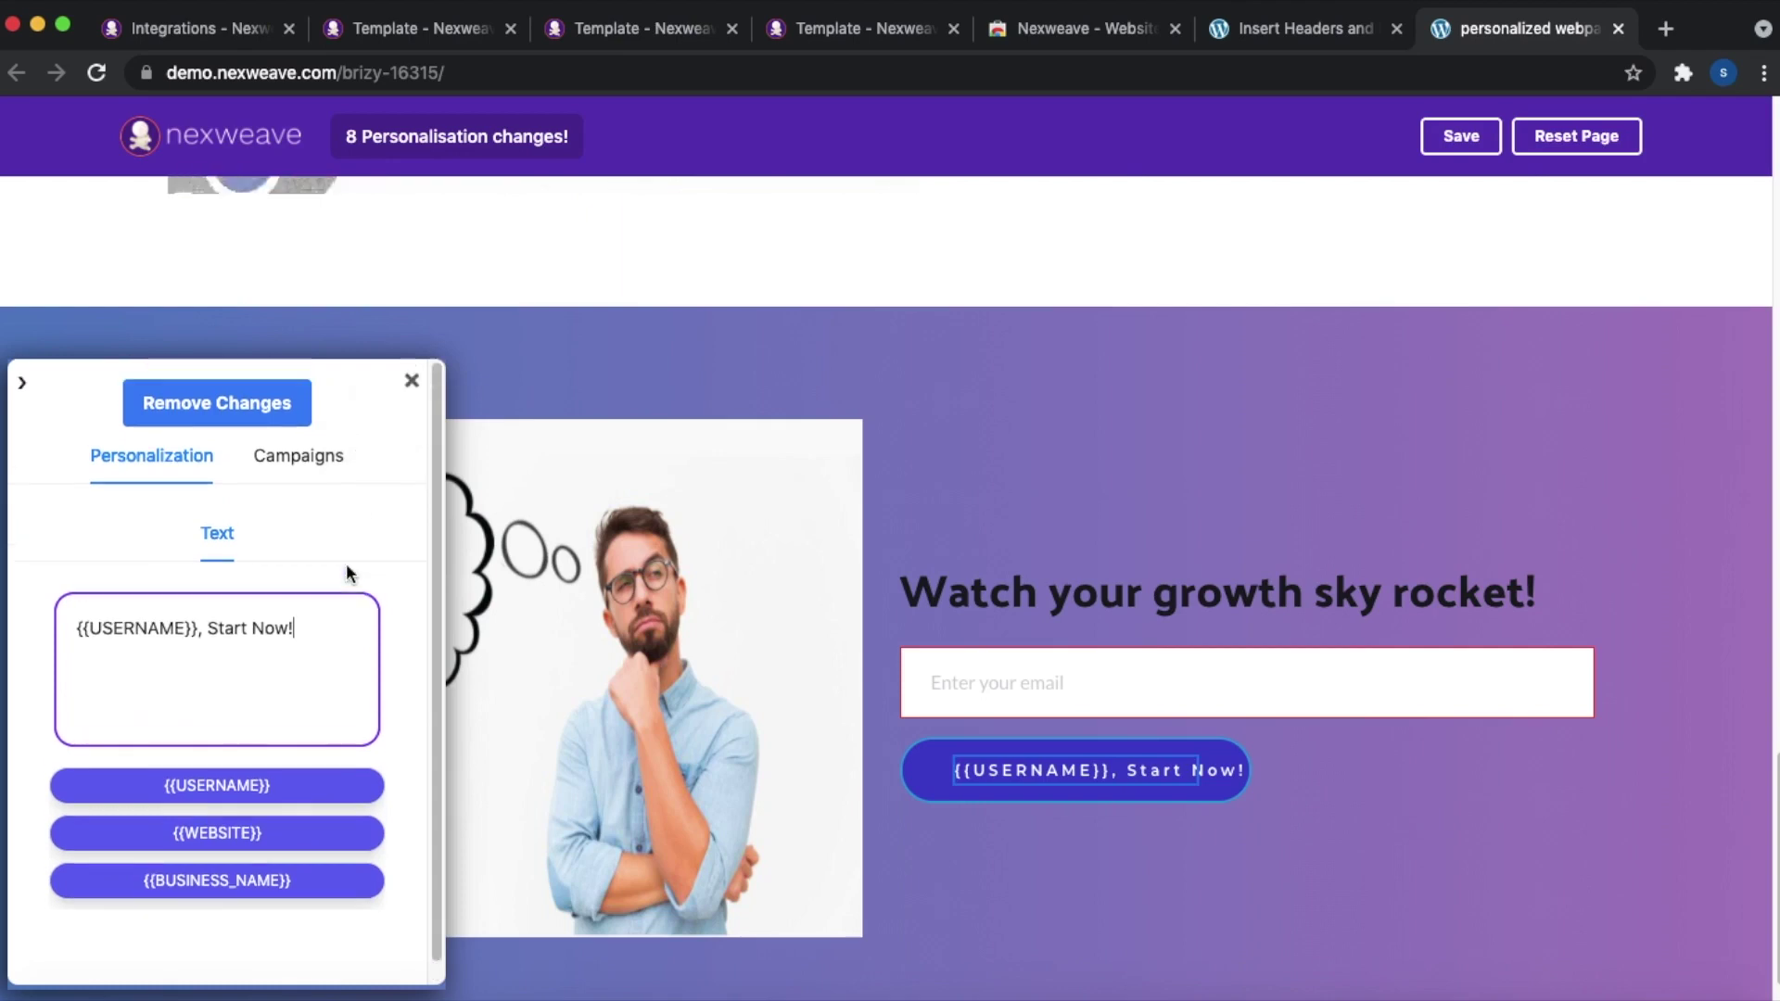
- Select an already personalized image, check the option to remove its changes, and review the personalized sections further up the page
scroll(647, 521, "up", 8)
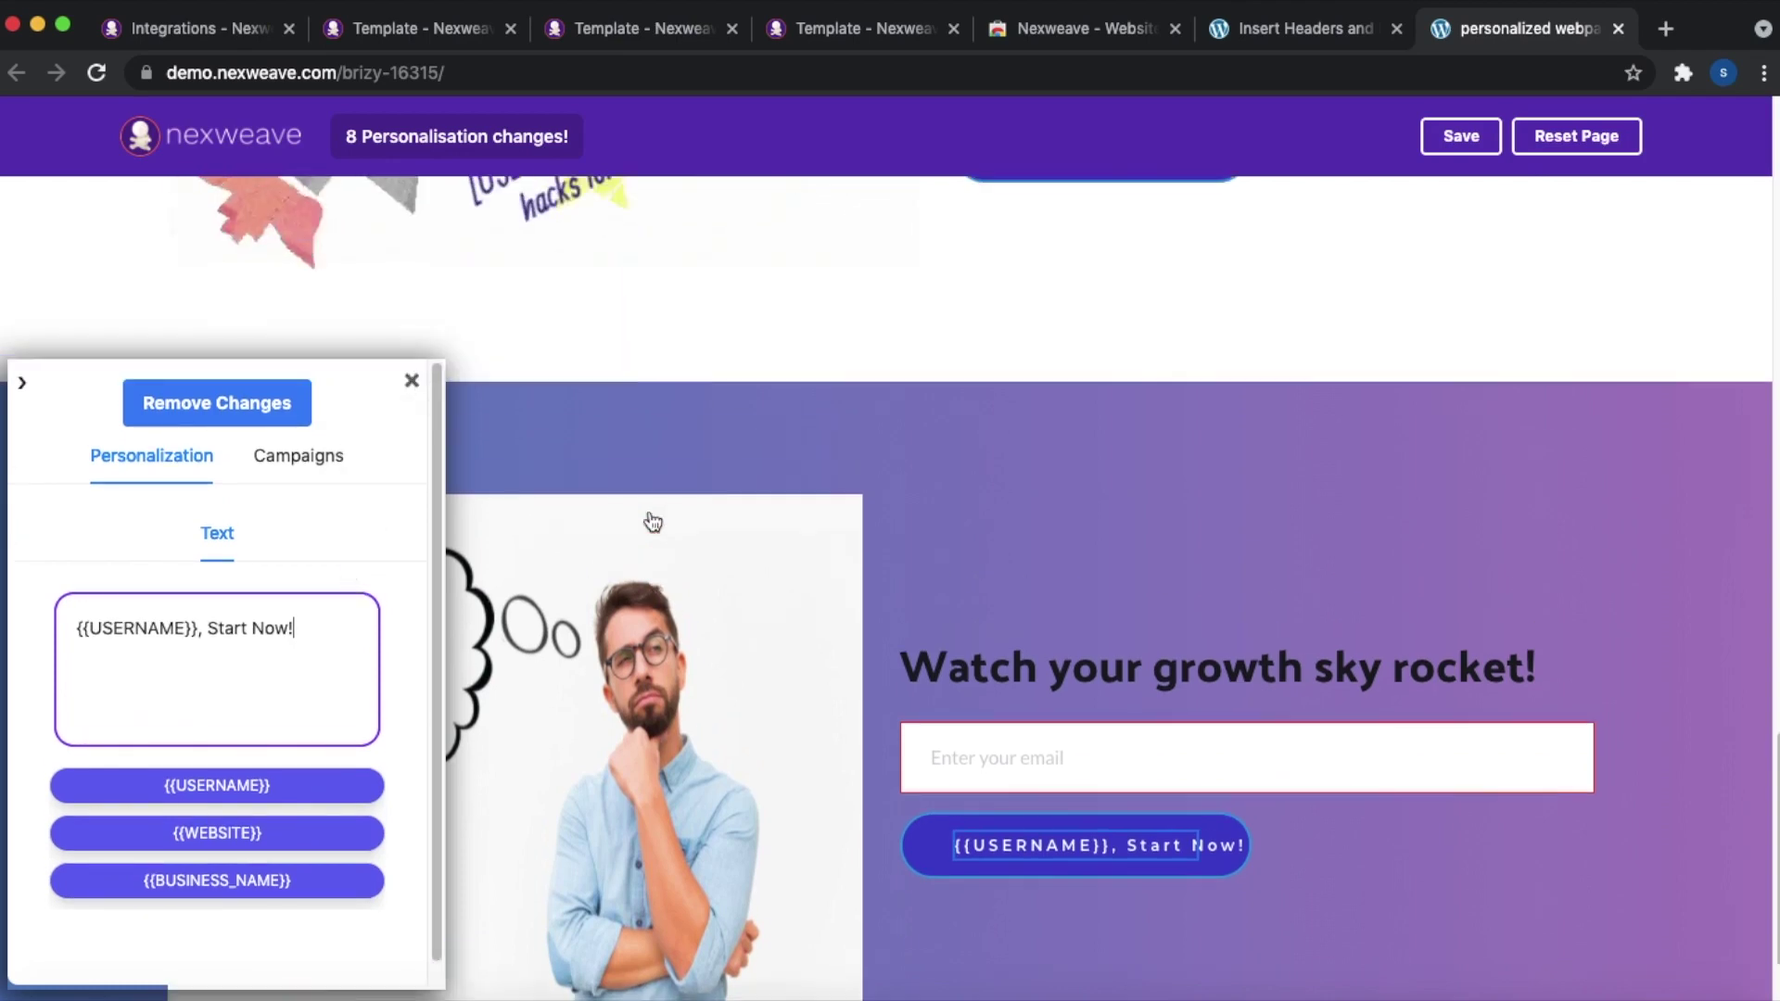
left_click(684, 639)
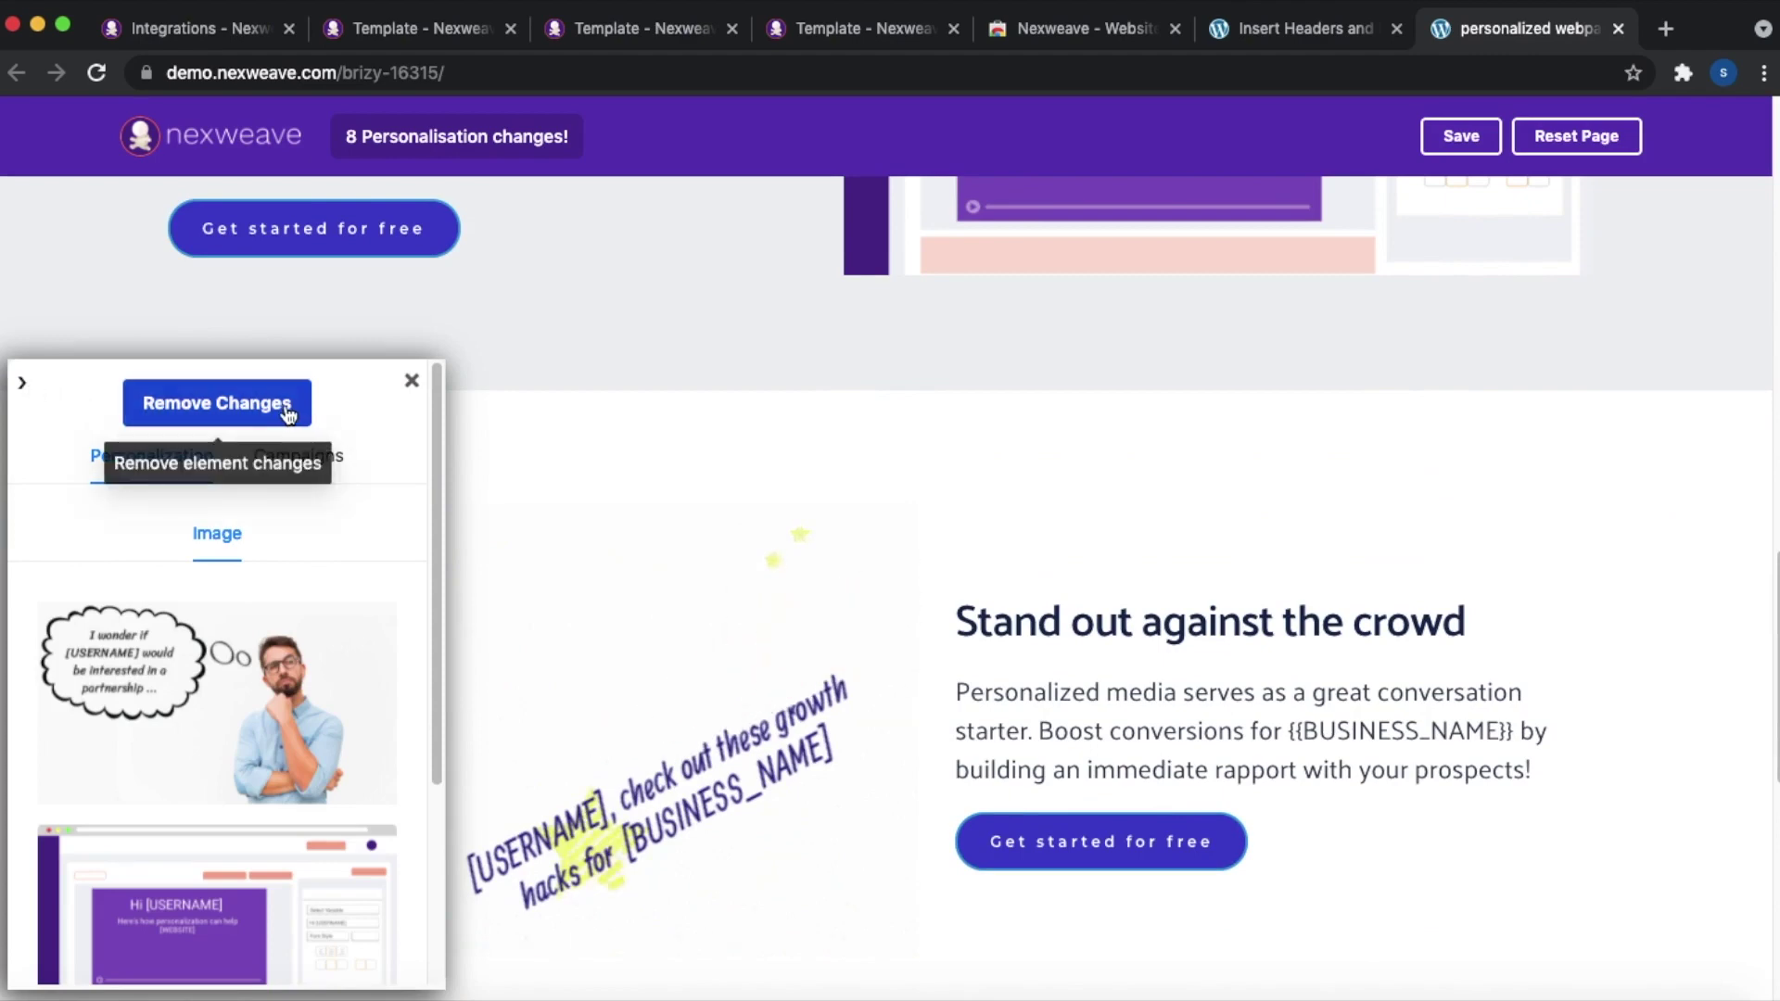
scroll(819, 433, "up", 5)
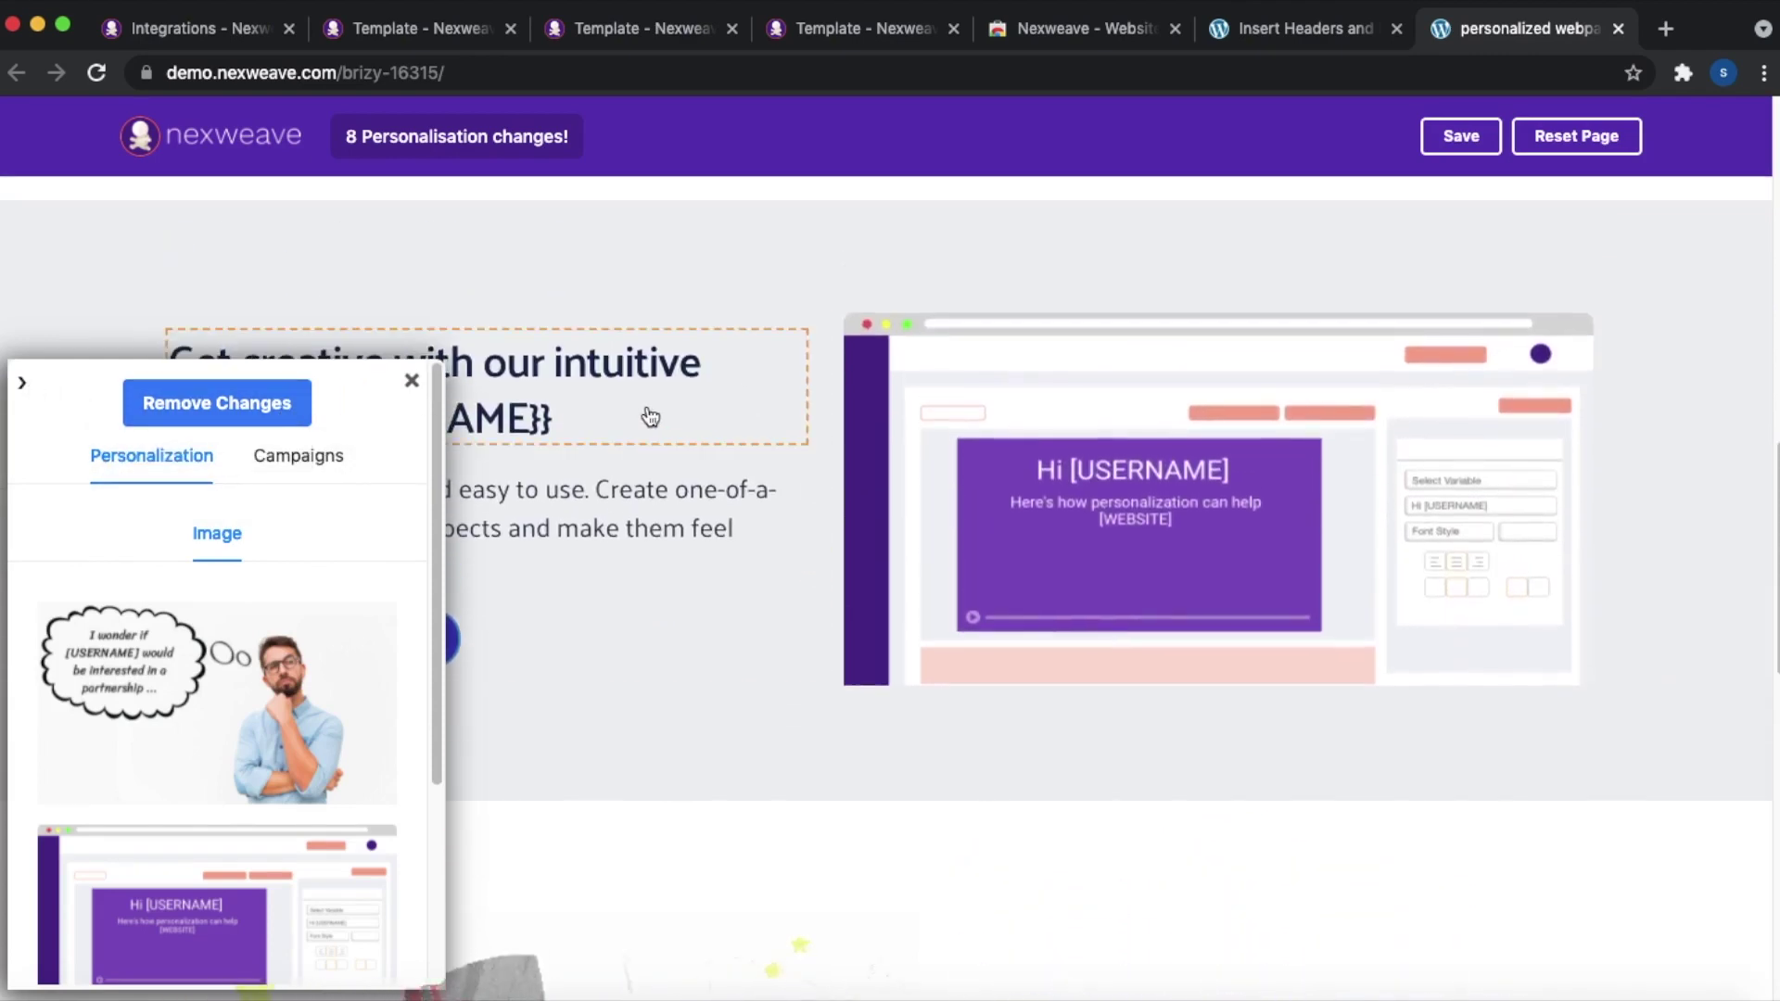
- Close the image personalization panel, review the personalized sections of the page, and save the website personalization
left_click(412, 381)
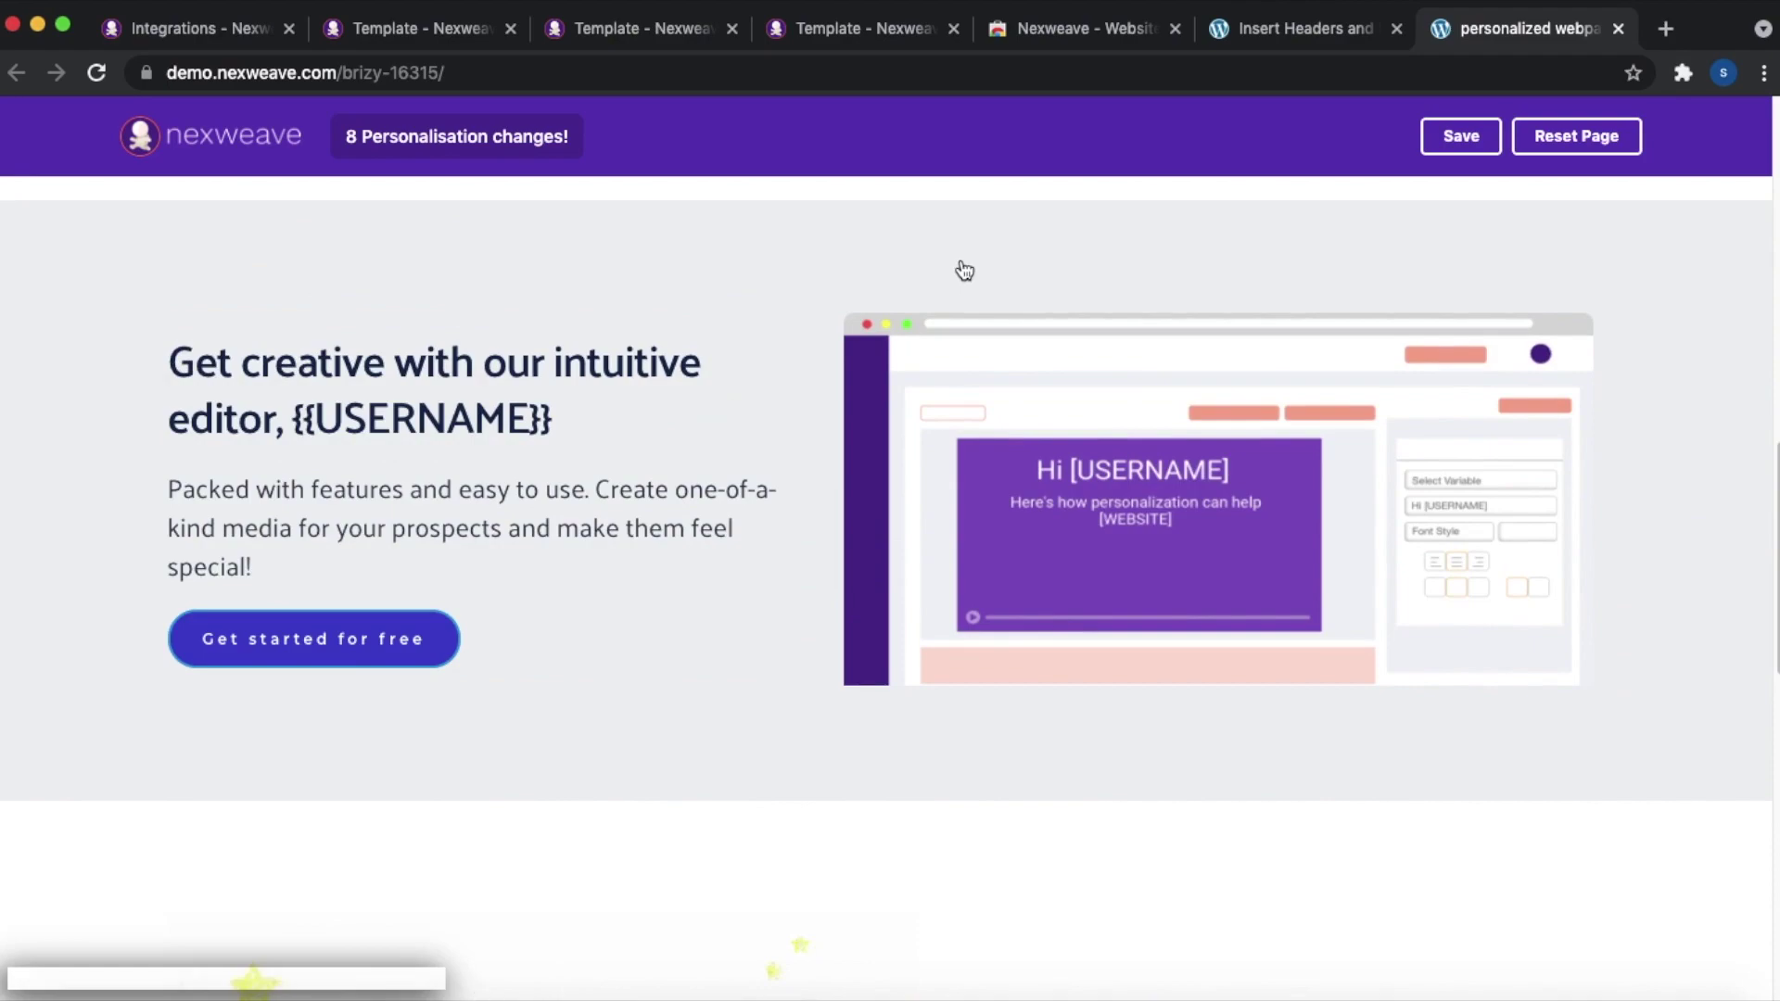
scroll(962, 270, "up", 2)
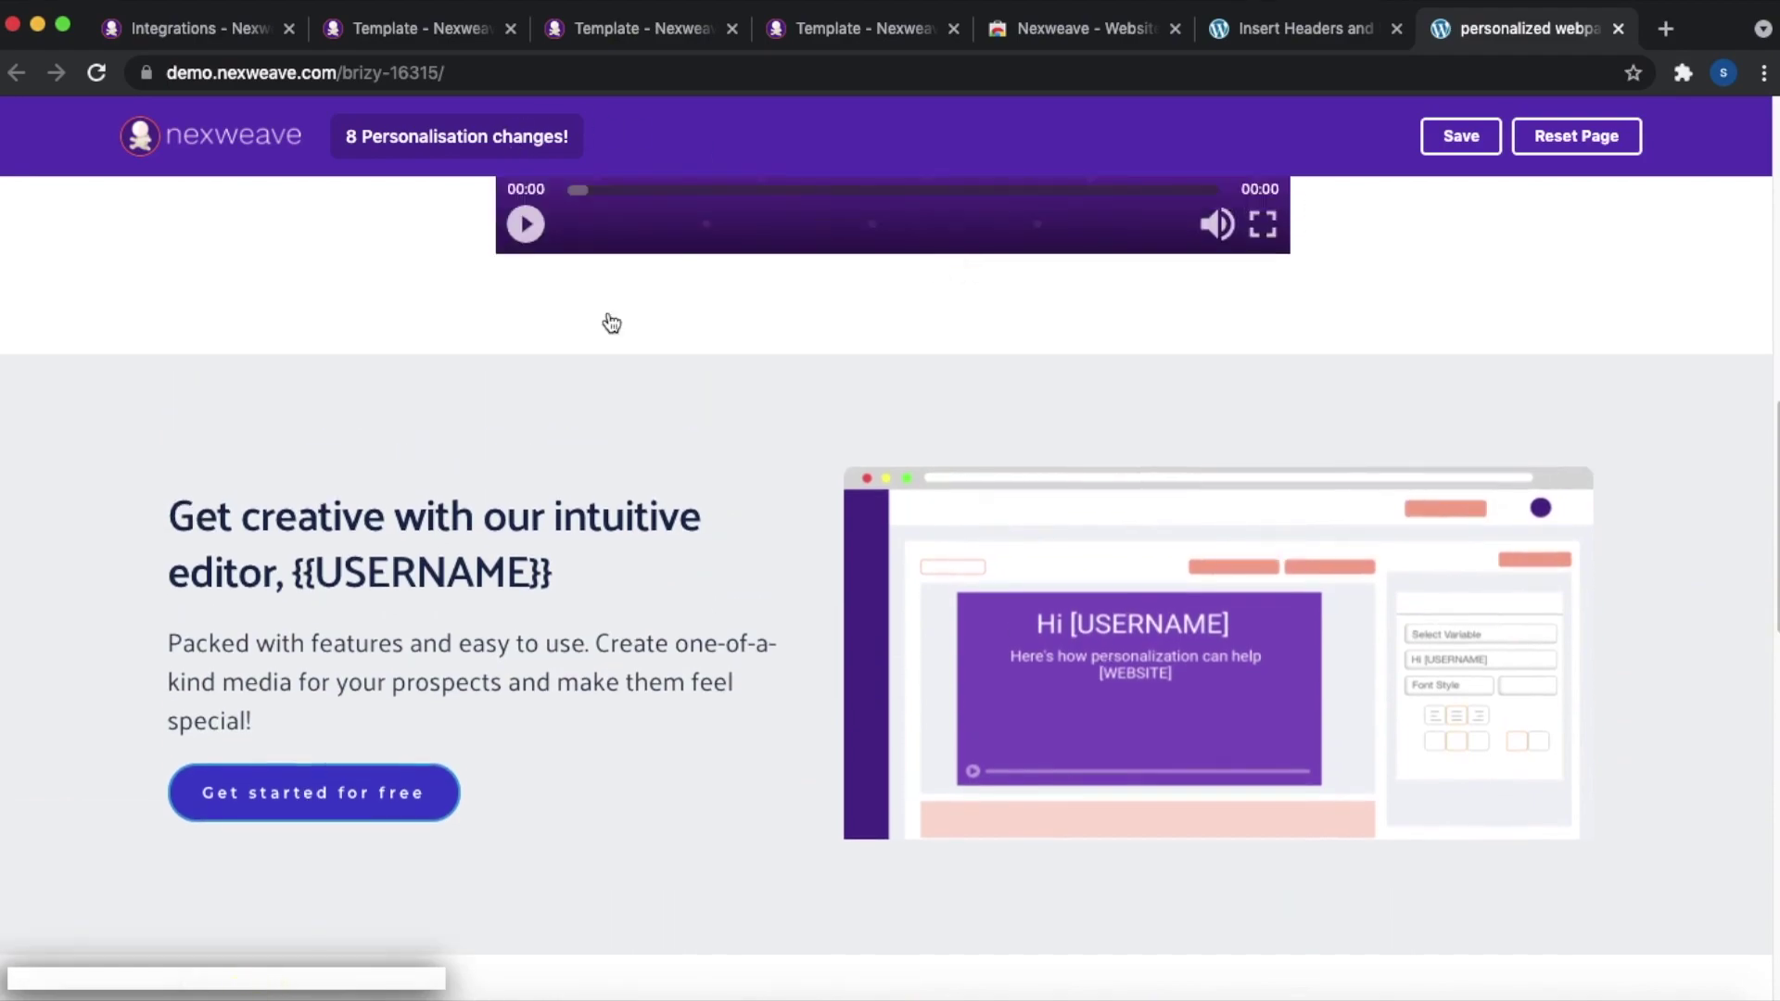
scroll(611, 323, "up", 10)
scroll(611, 323, "down", 15)
scroll(611, 322, "down", 5)
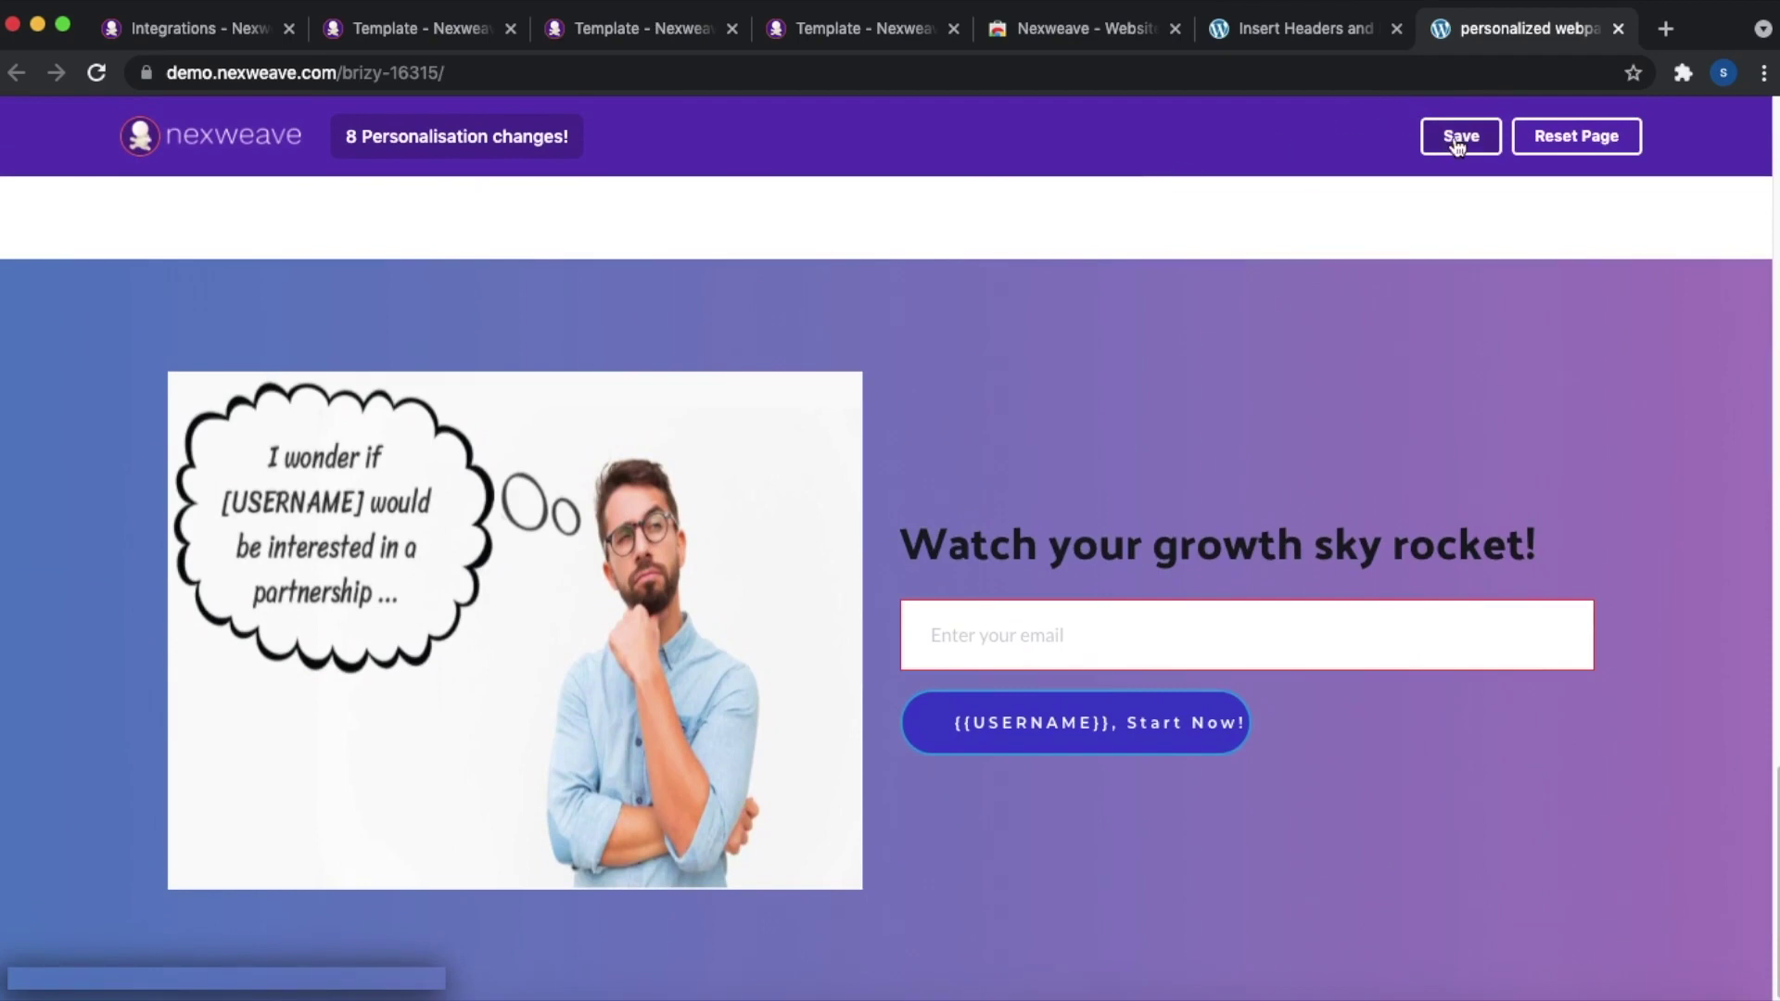
left_click(1457, 141)
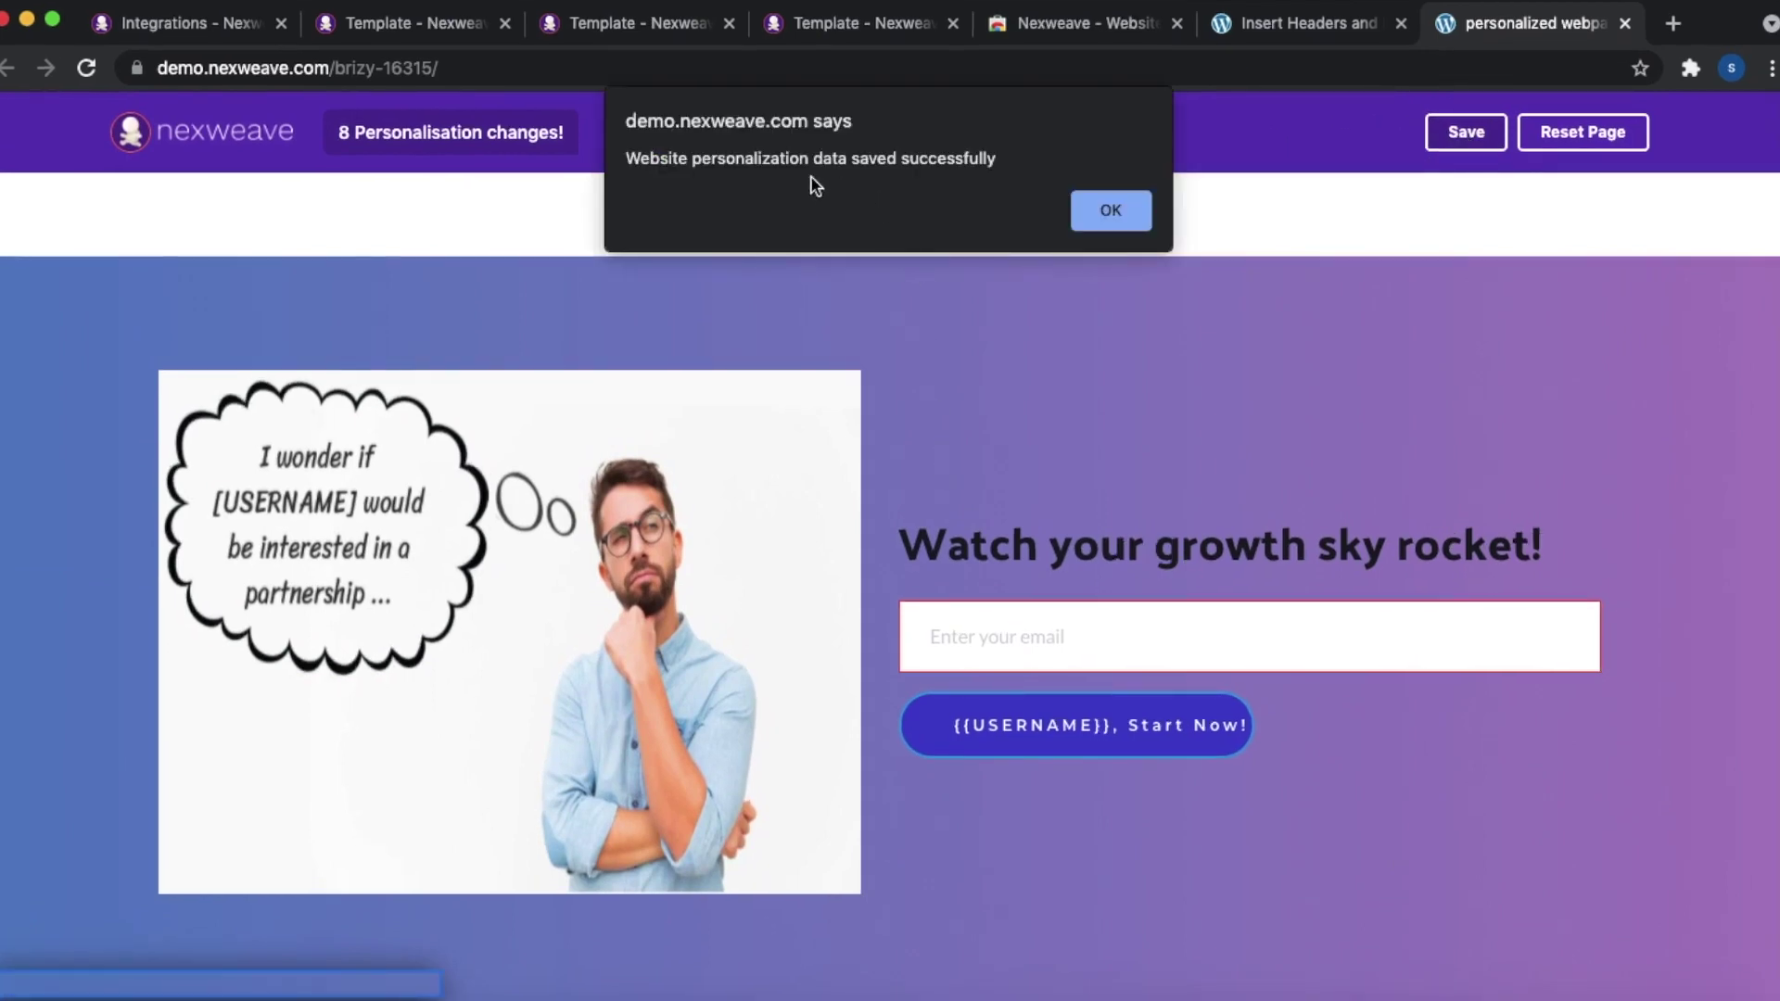
left_click(1111, 211)
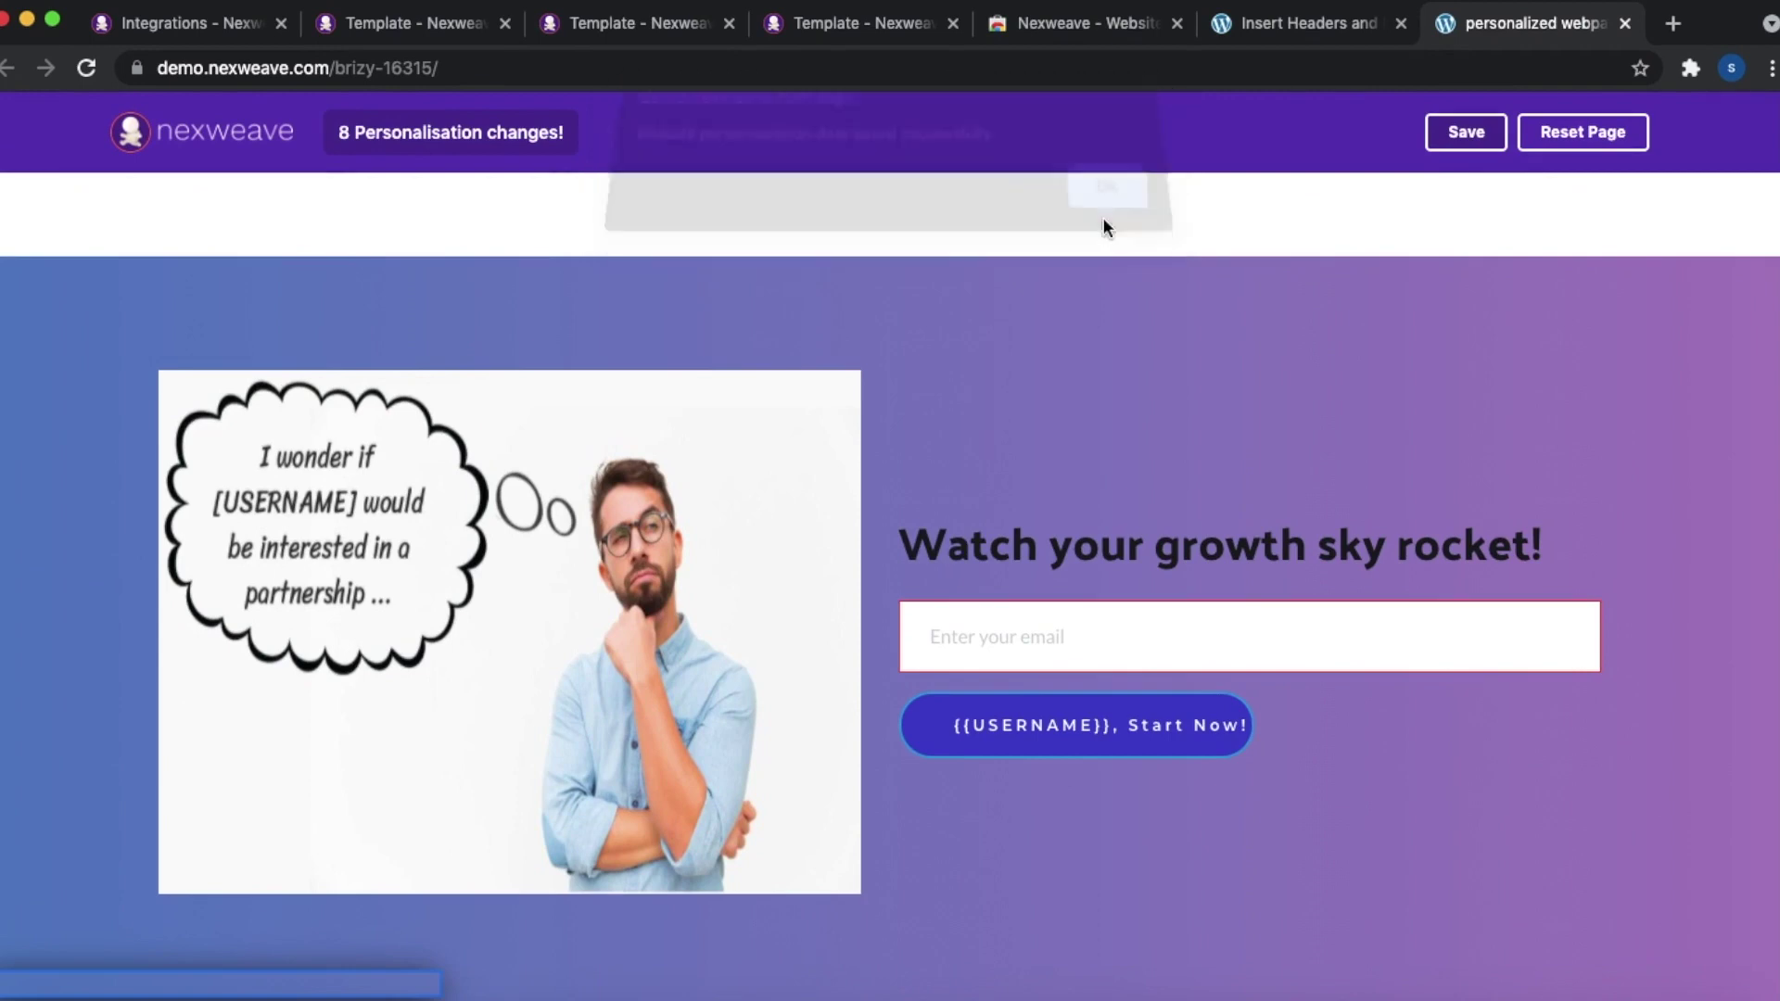
- Inspect the personalization options of the image beside "Watch your growth sky rocket!" and close the panel without changing anything
left_click(214, 986)
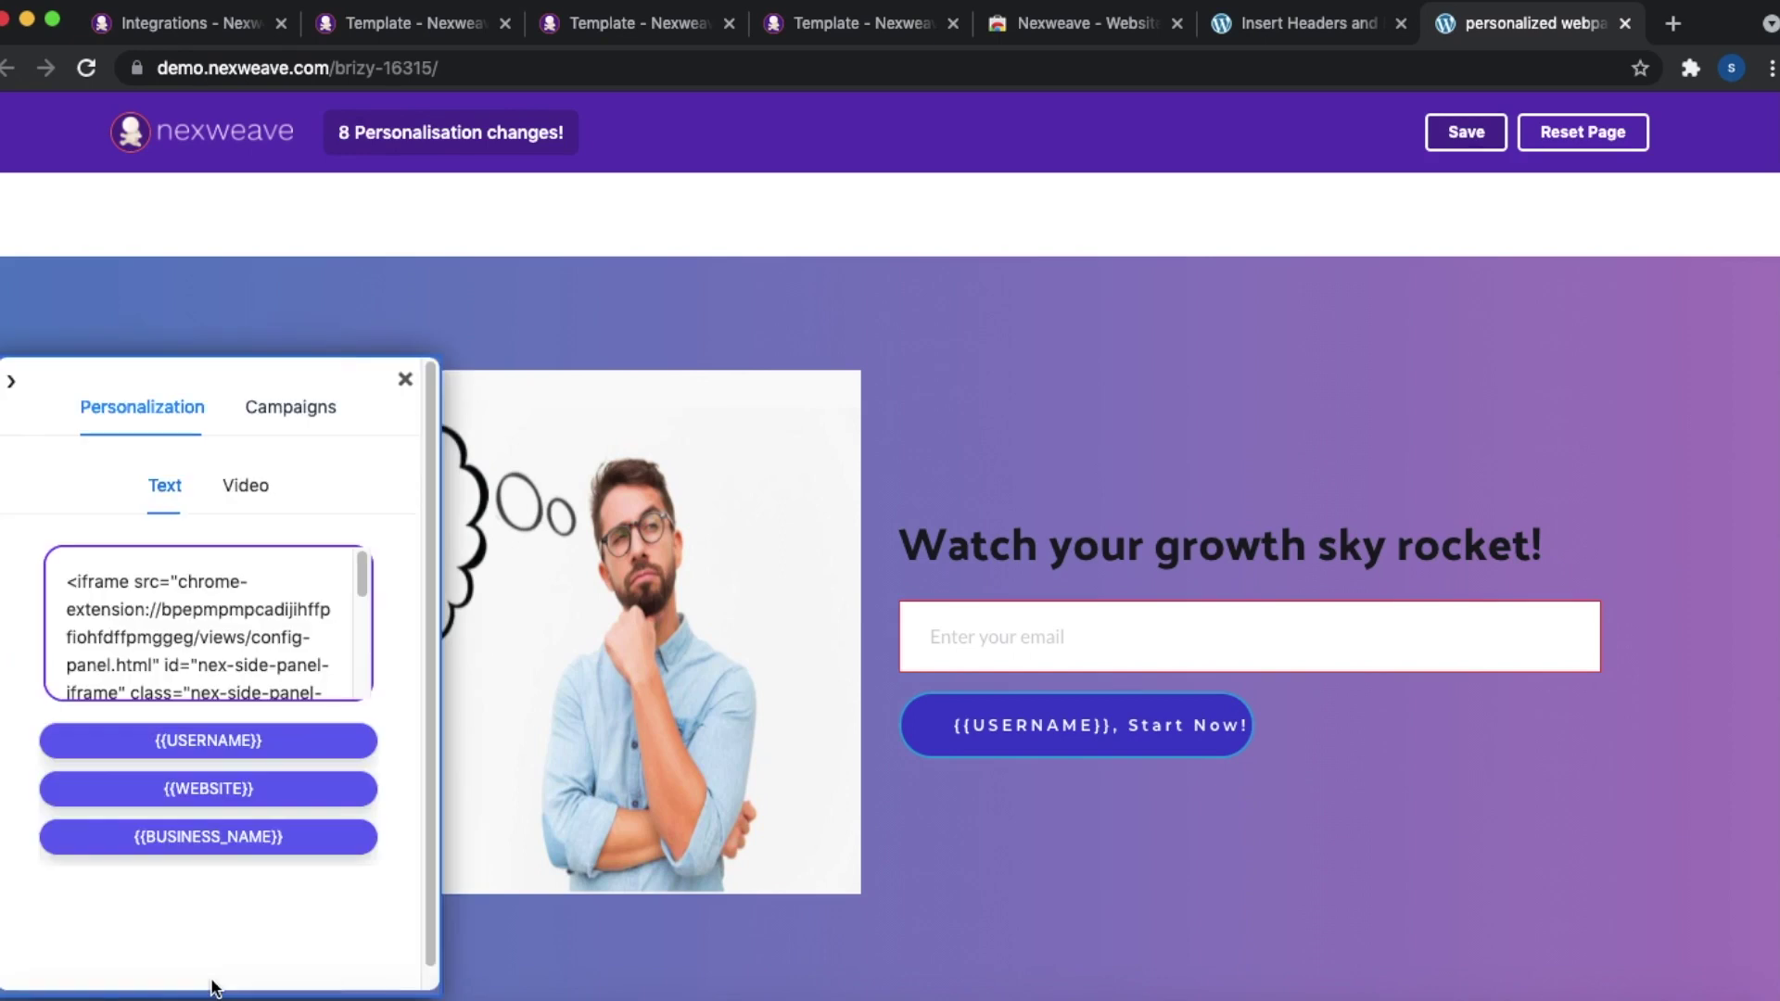
left_click(688, 477)
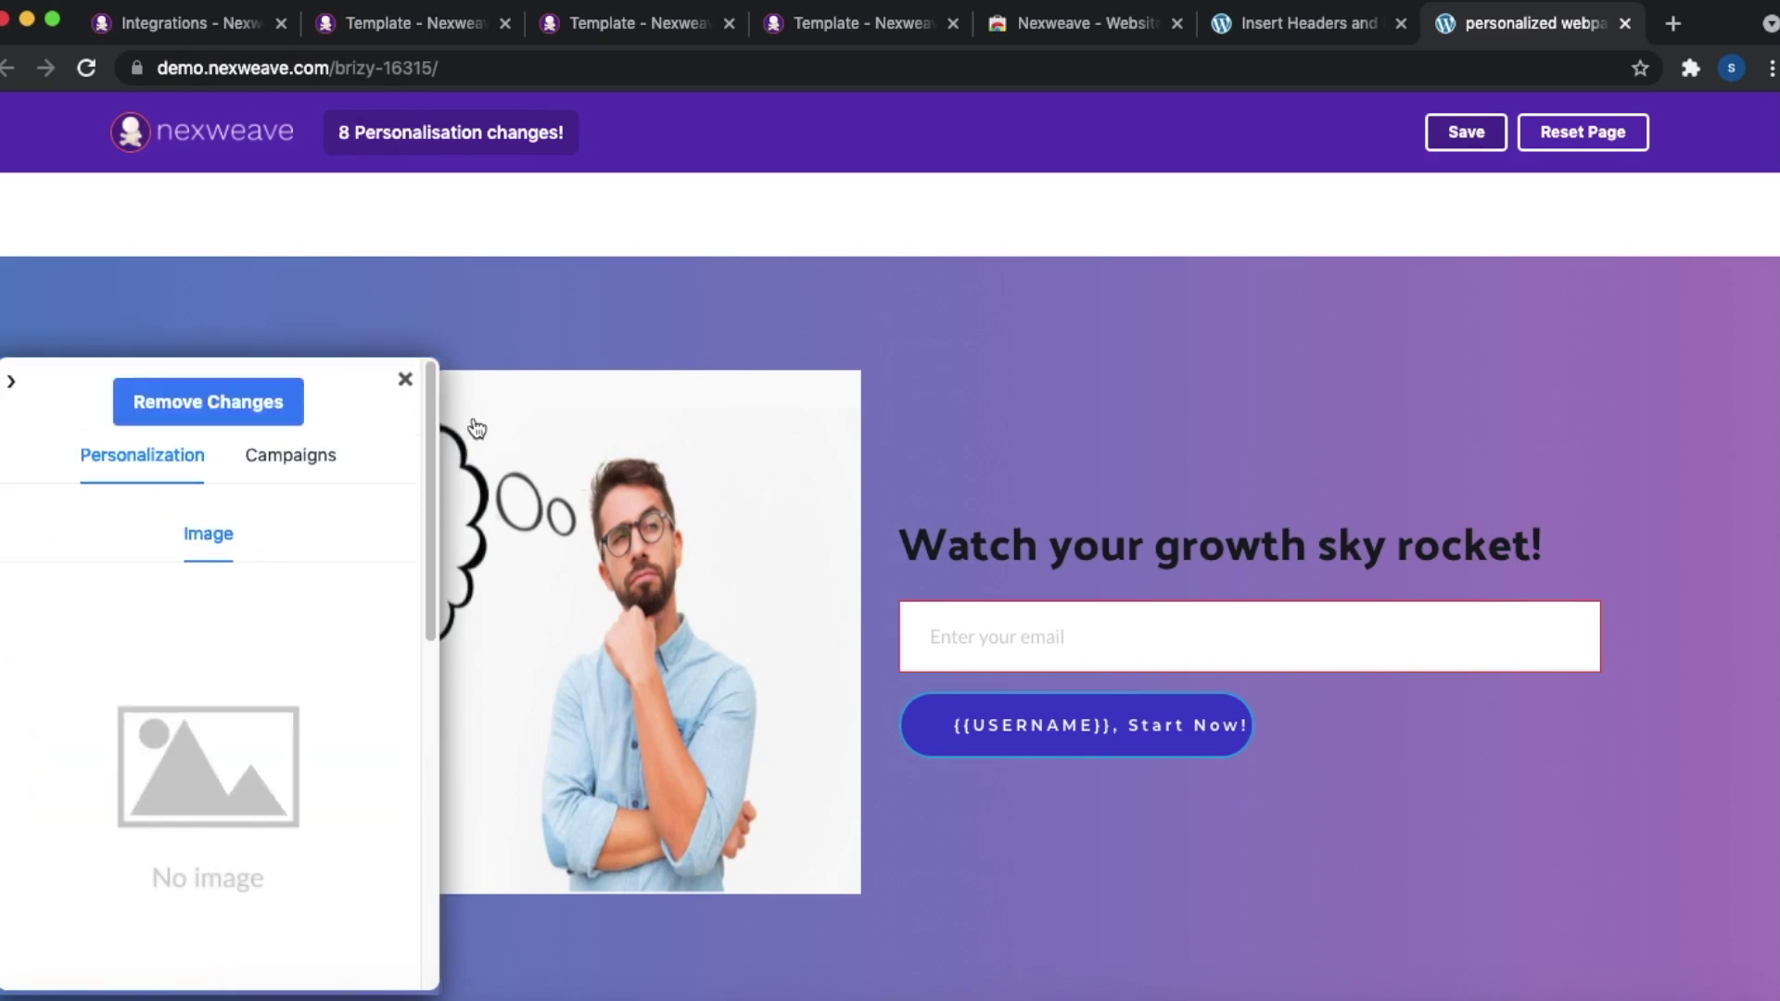
left_click(405, 381)
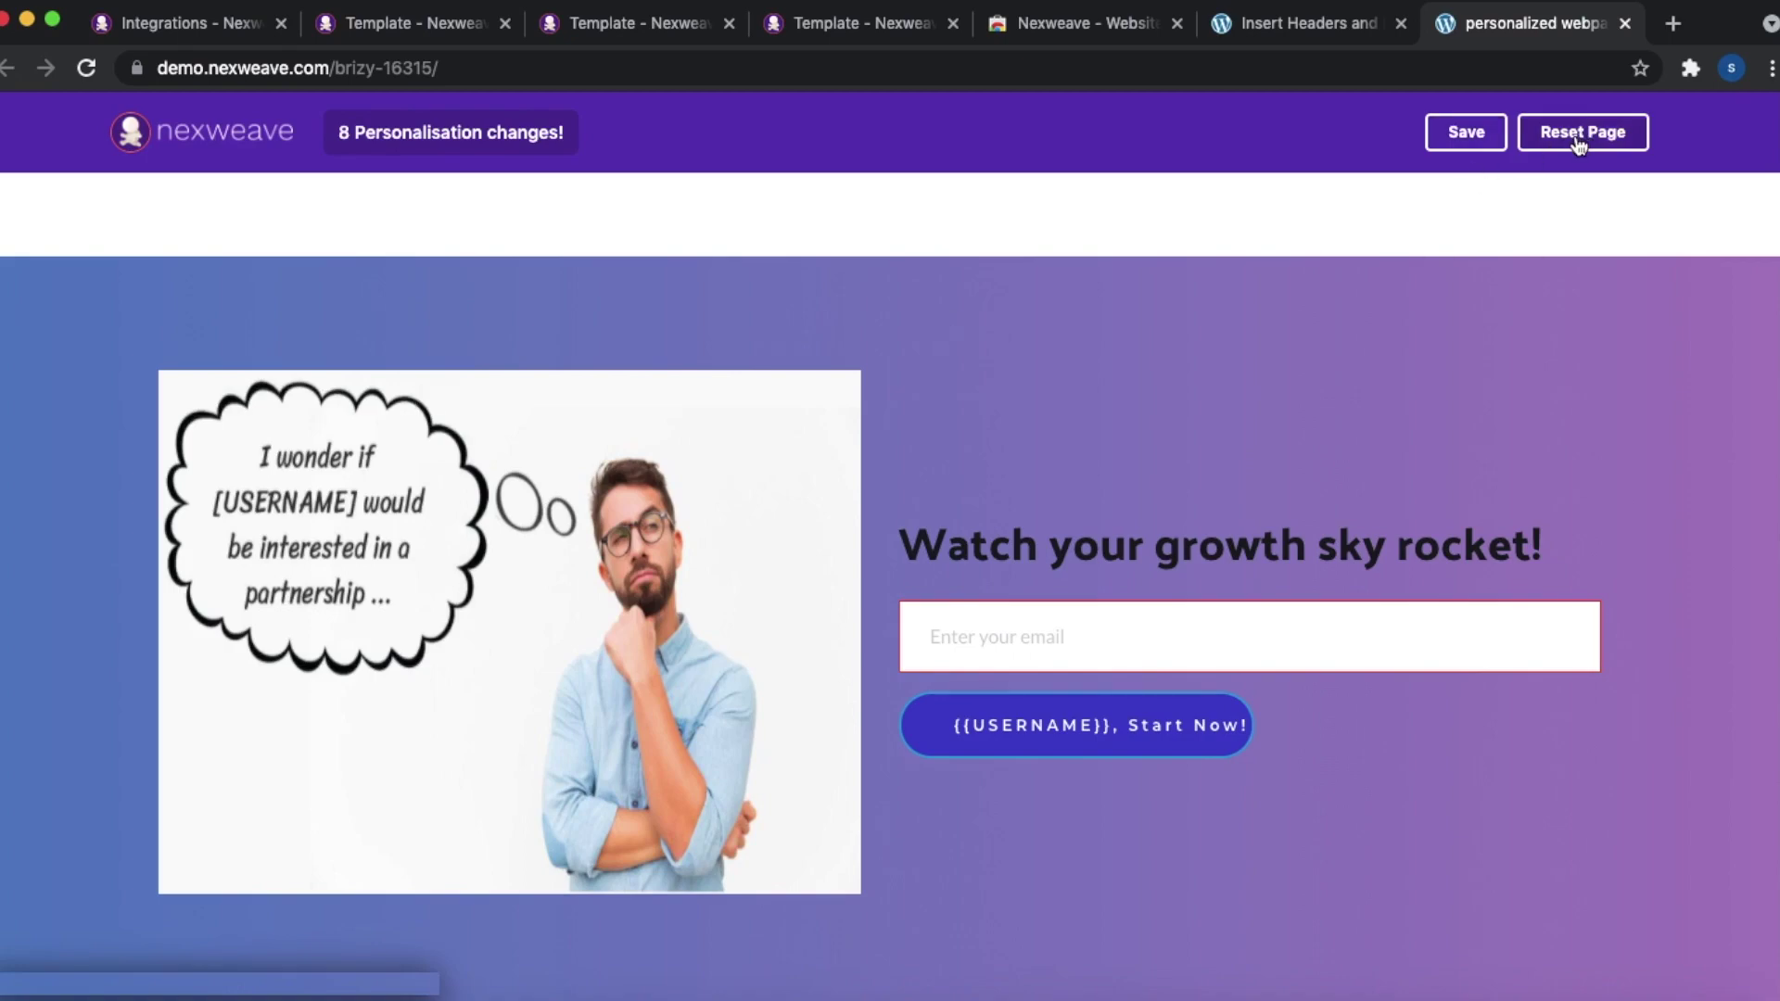
scroll(1142, 449, "up", 5)
scroll(1141, 448, "up", 10)
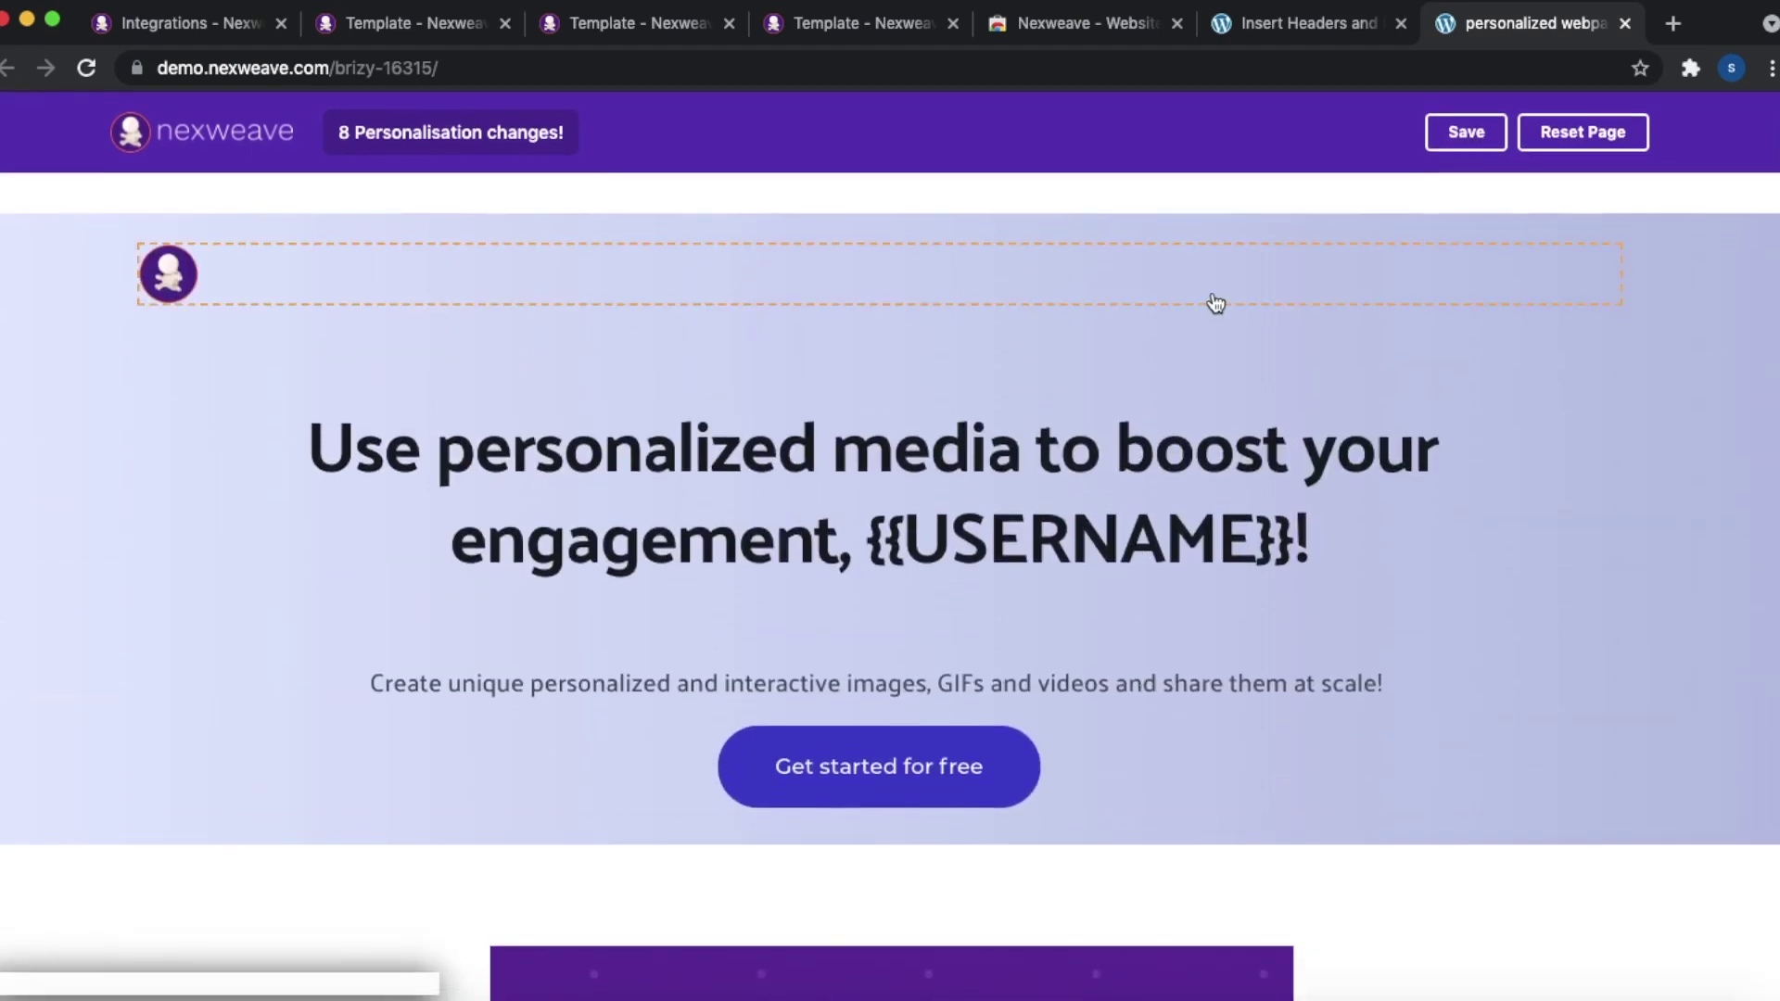
key("super+l")
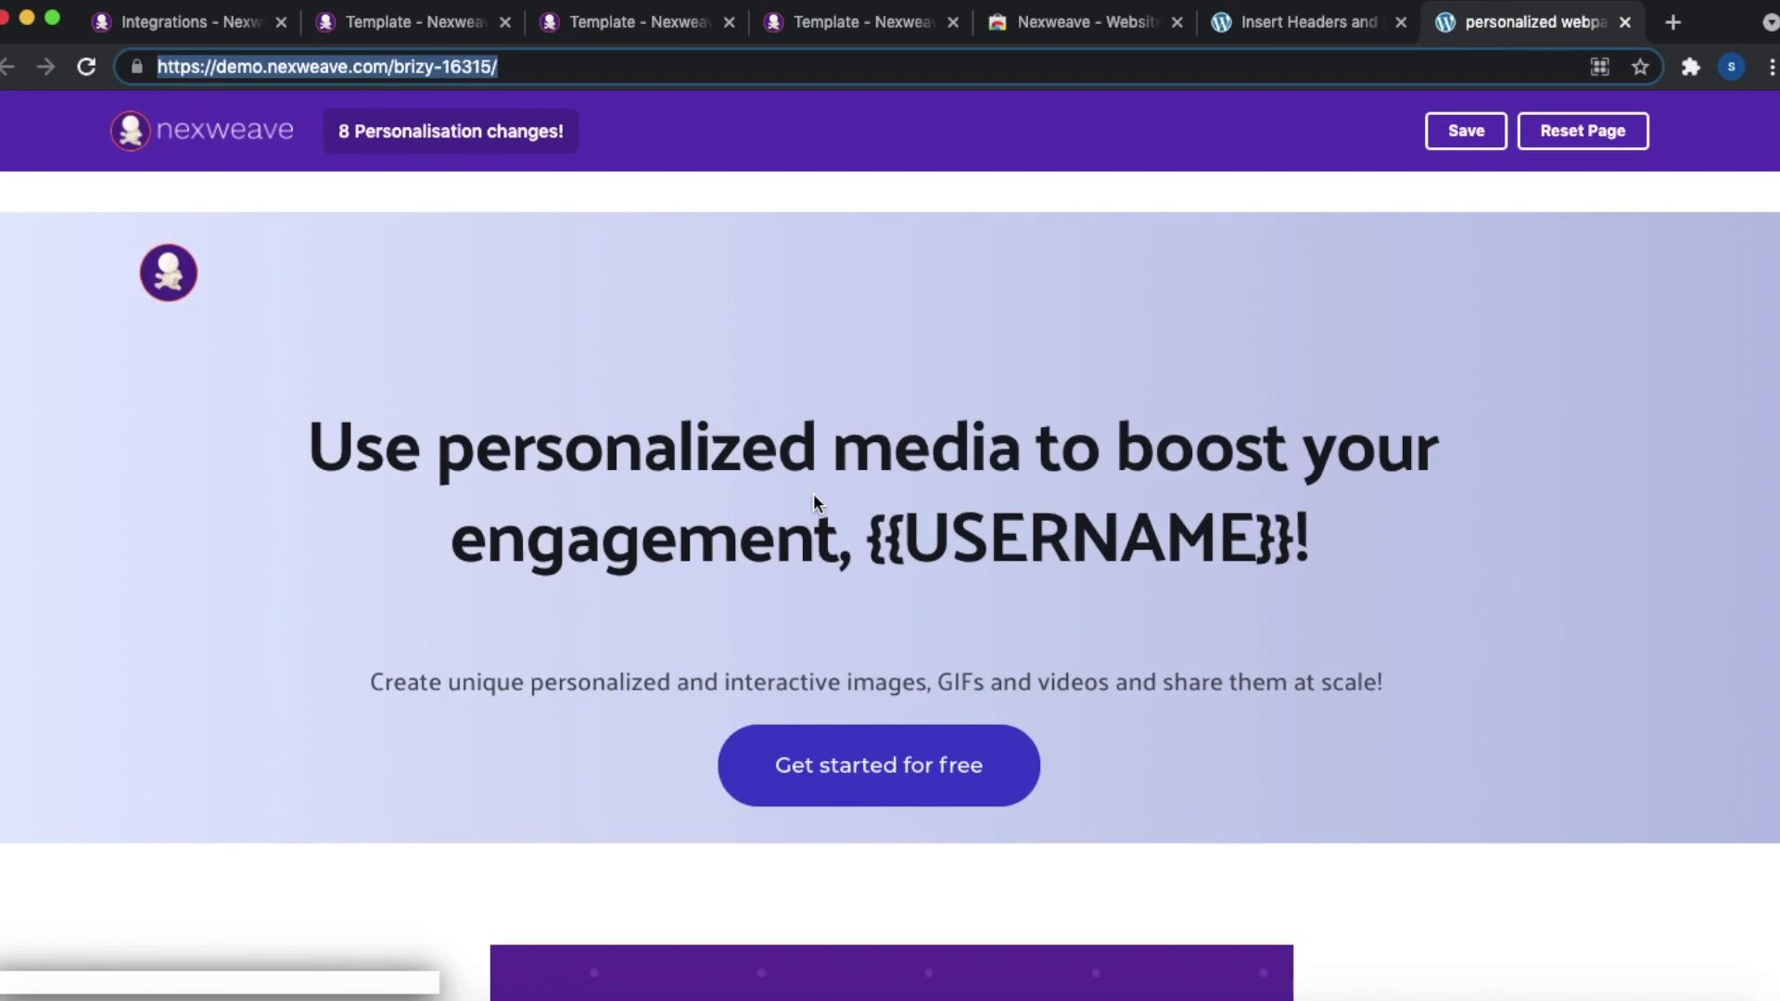
left_click(559, 65)
key("super+a")
key("super+c")
right_click(1258, 984)
left_click(1340, 846)
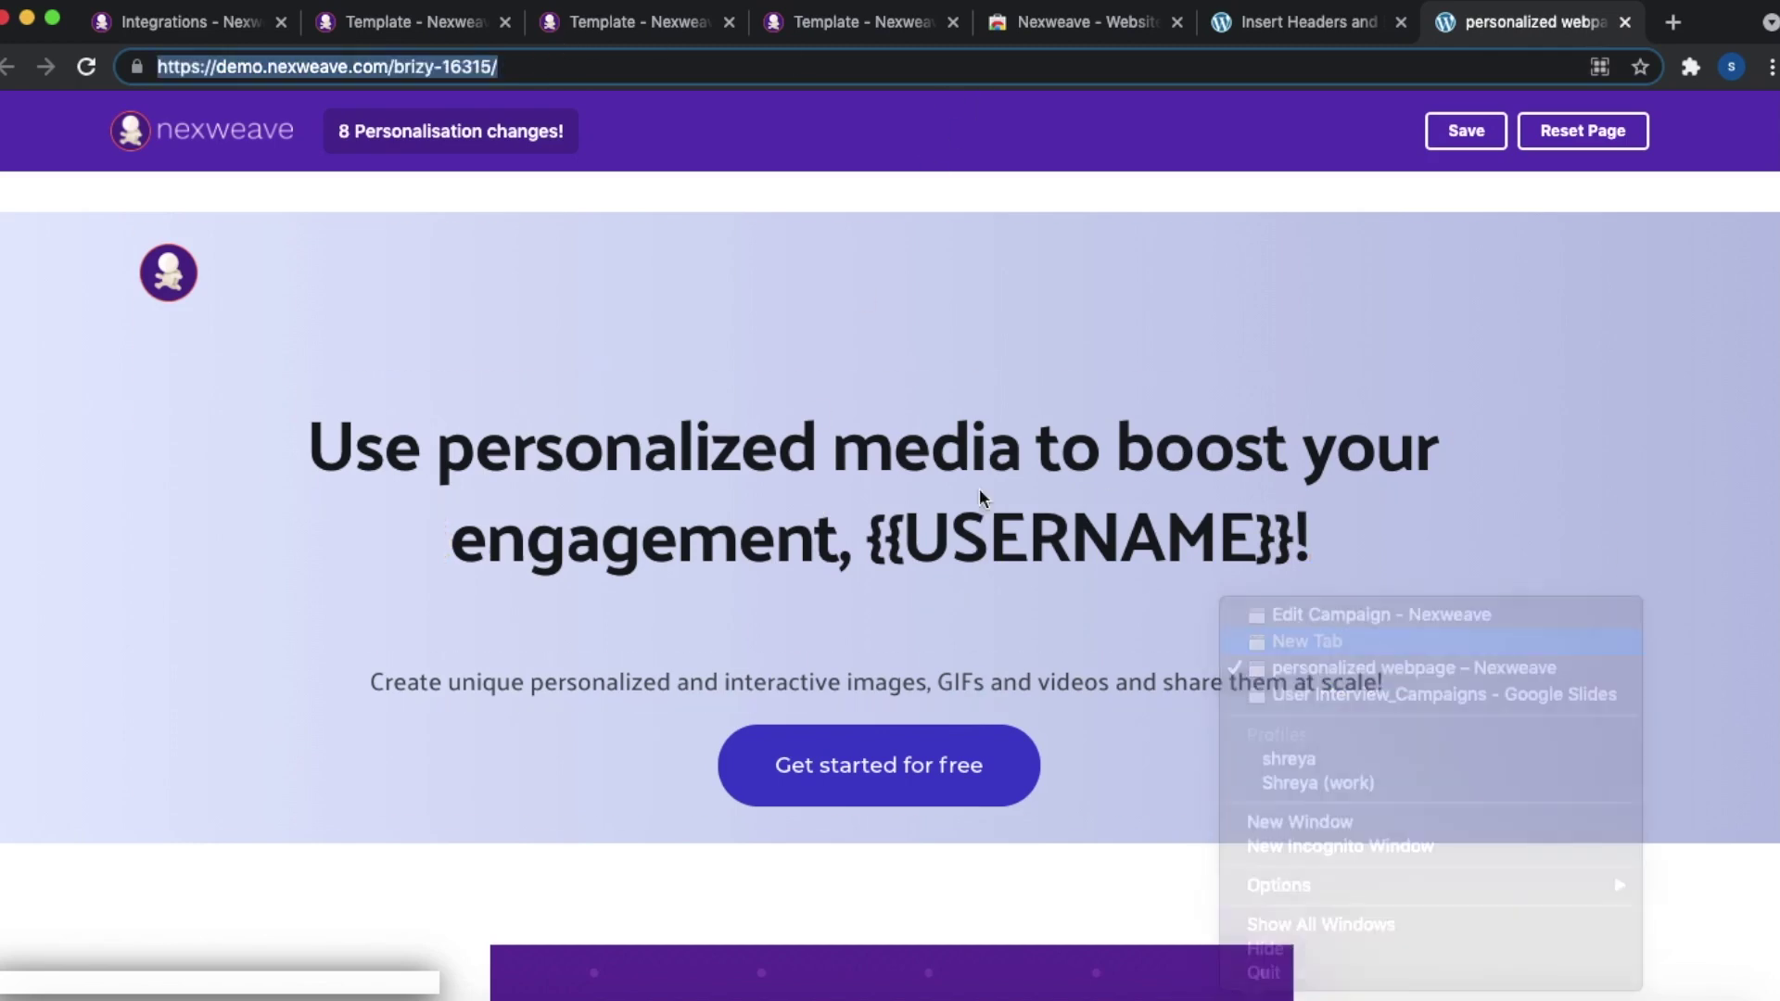
left_click(353, 65)
key("super+v")
key("Return")
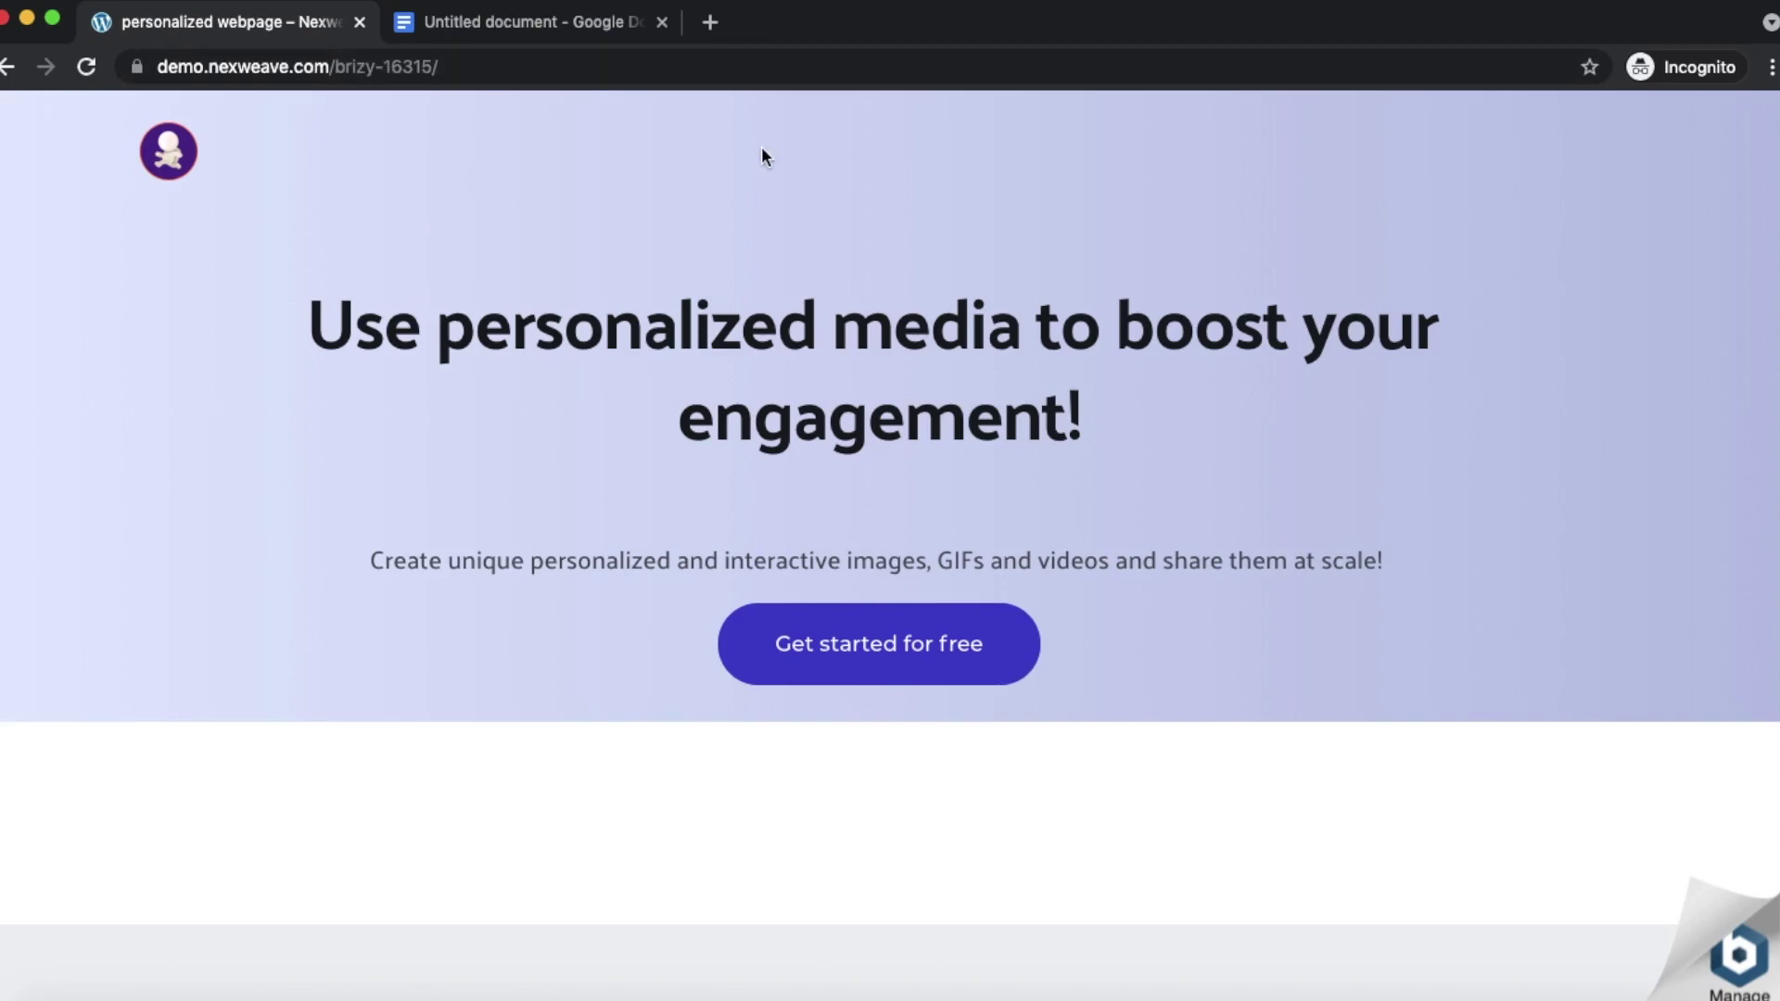
- Examine the headings, images and buttons of the incognito page from its header down to the email sign-up section
scroll(777, 305, "down", 9)
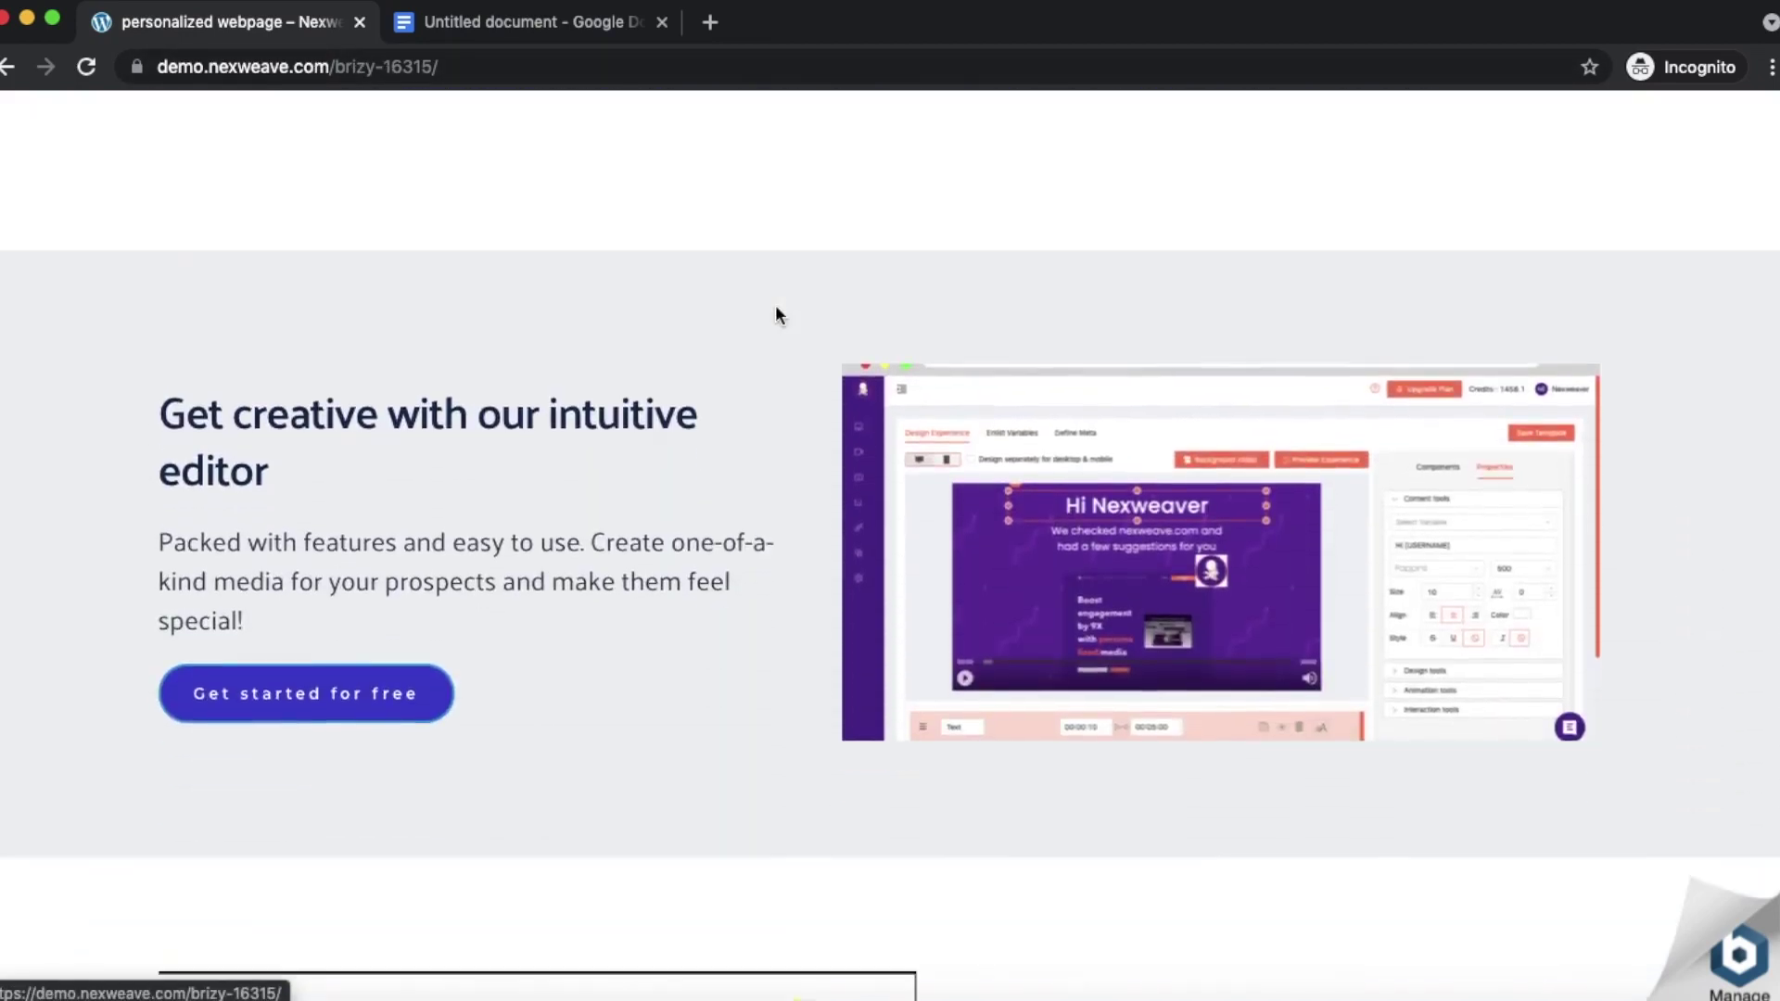
scroll(777, 308, "down", 10)
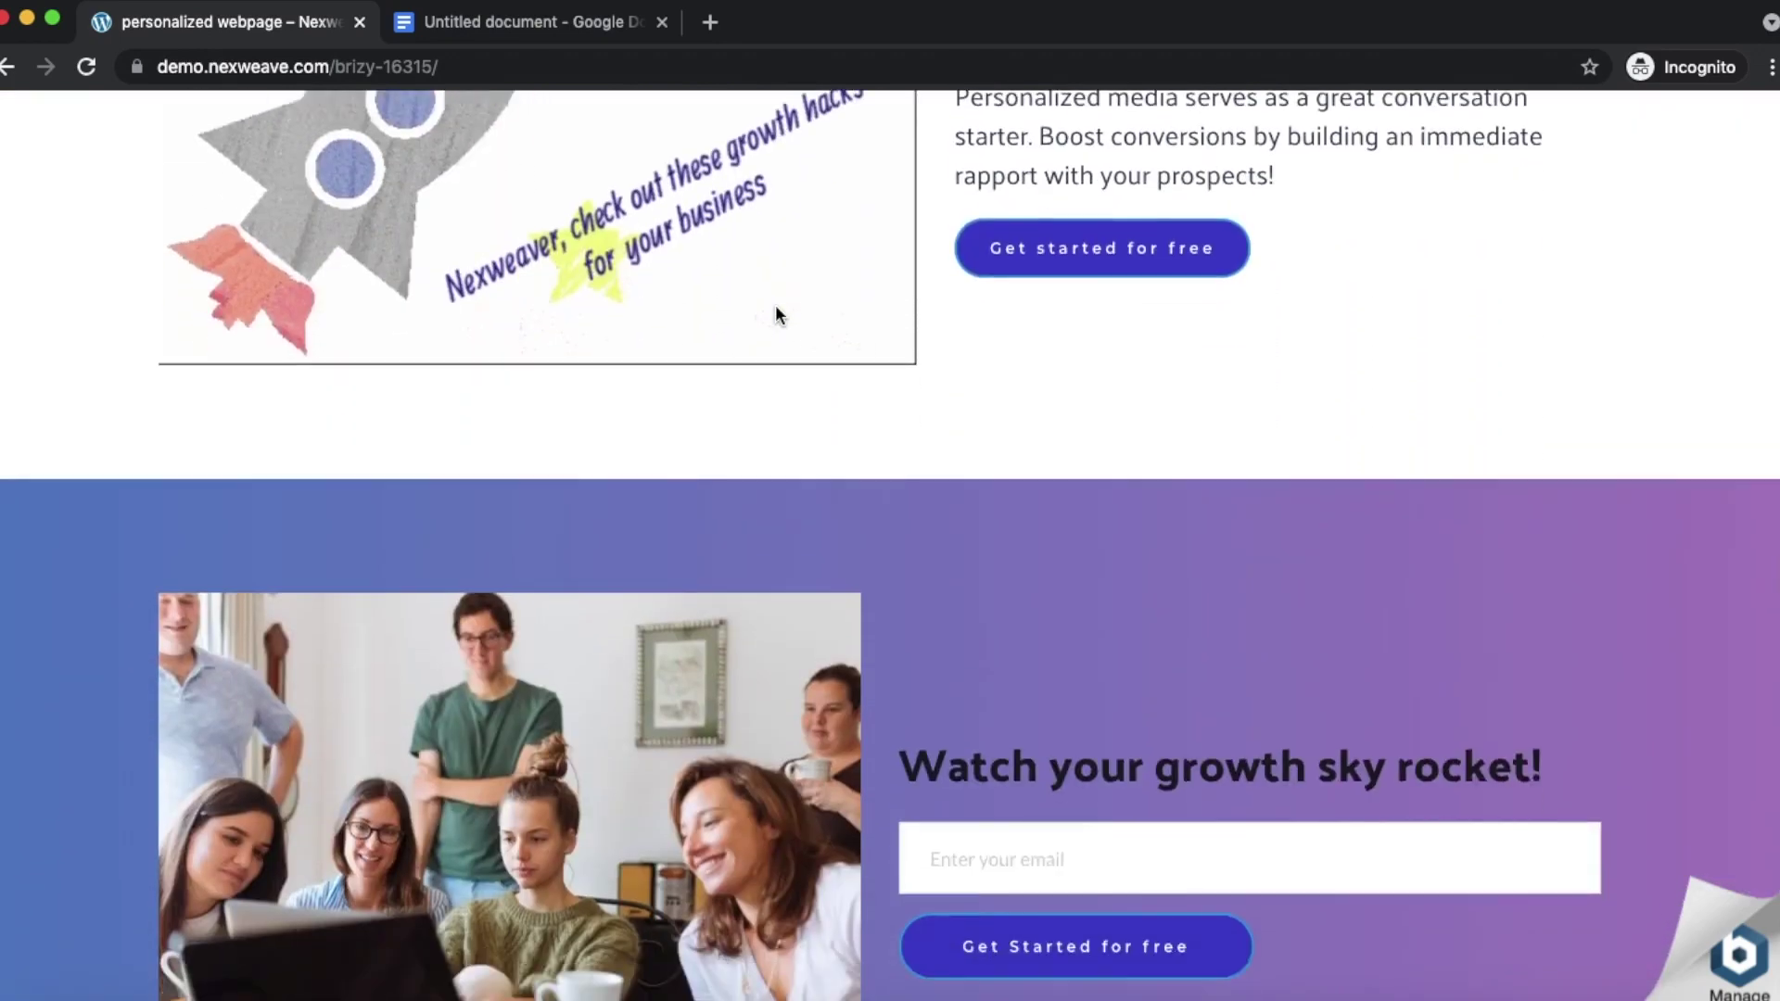
scroll(775, 304, "up", 20)
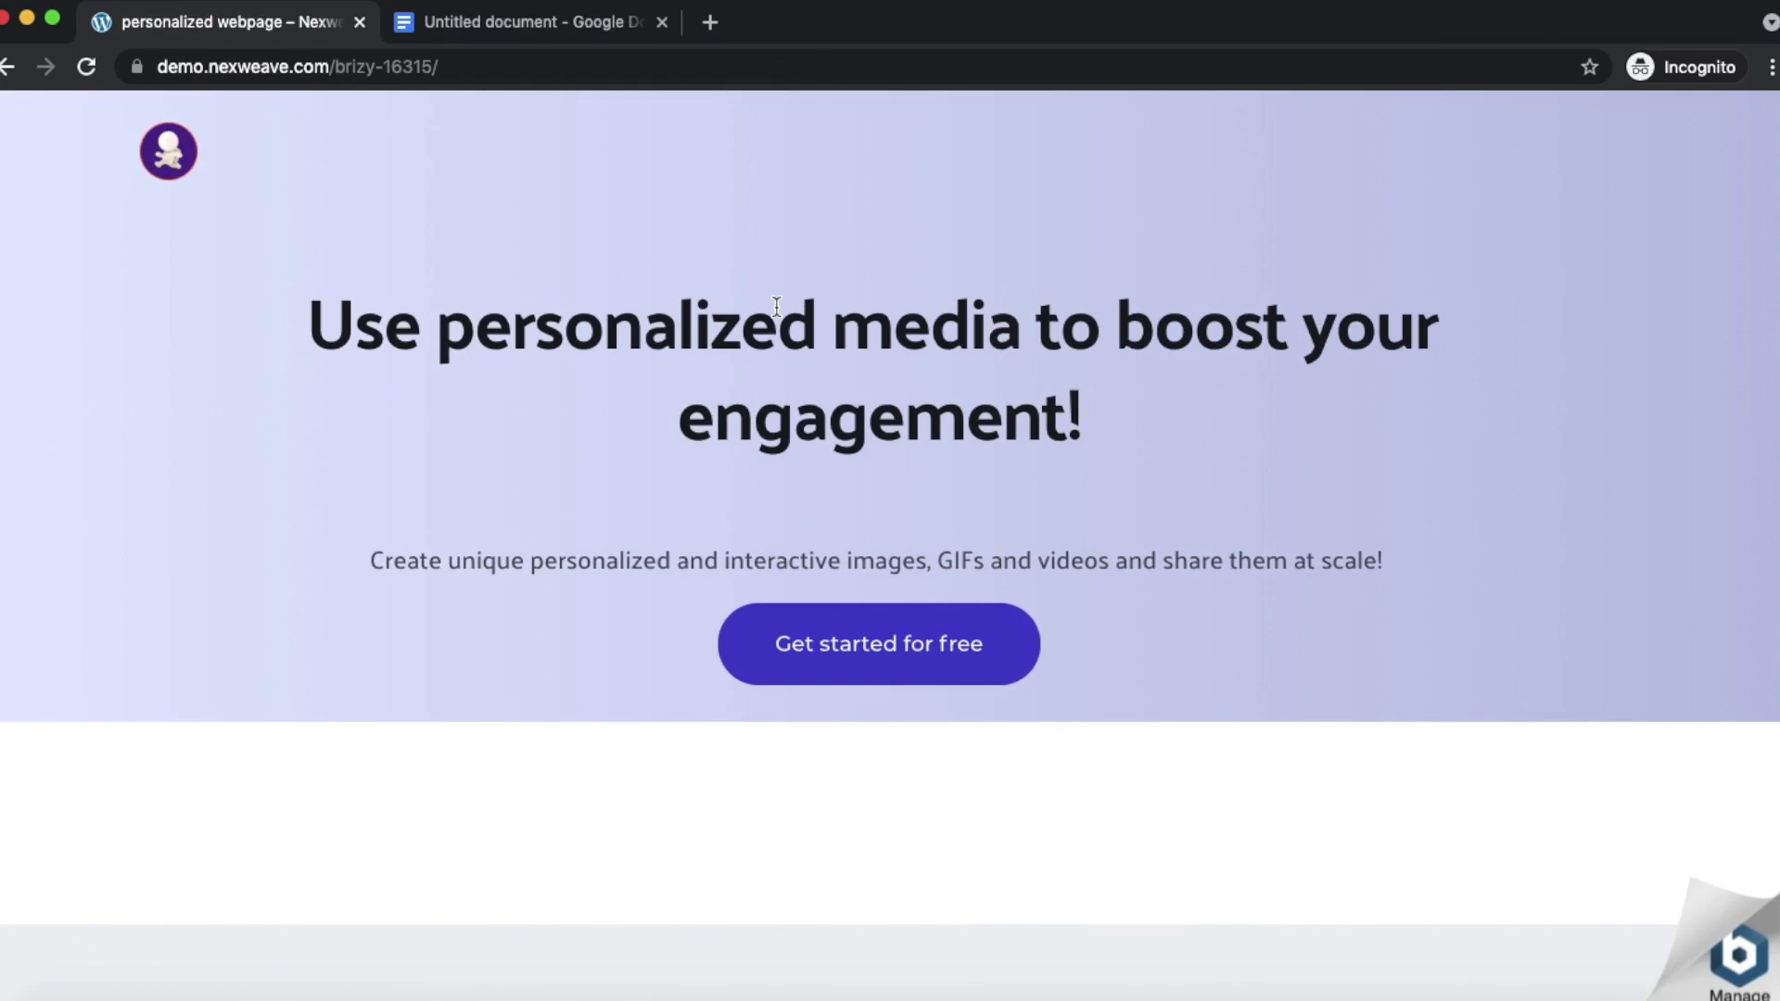
scroll(870, 513, "down", 2)
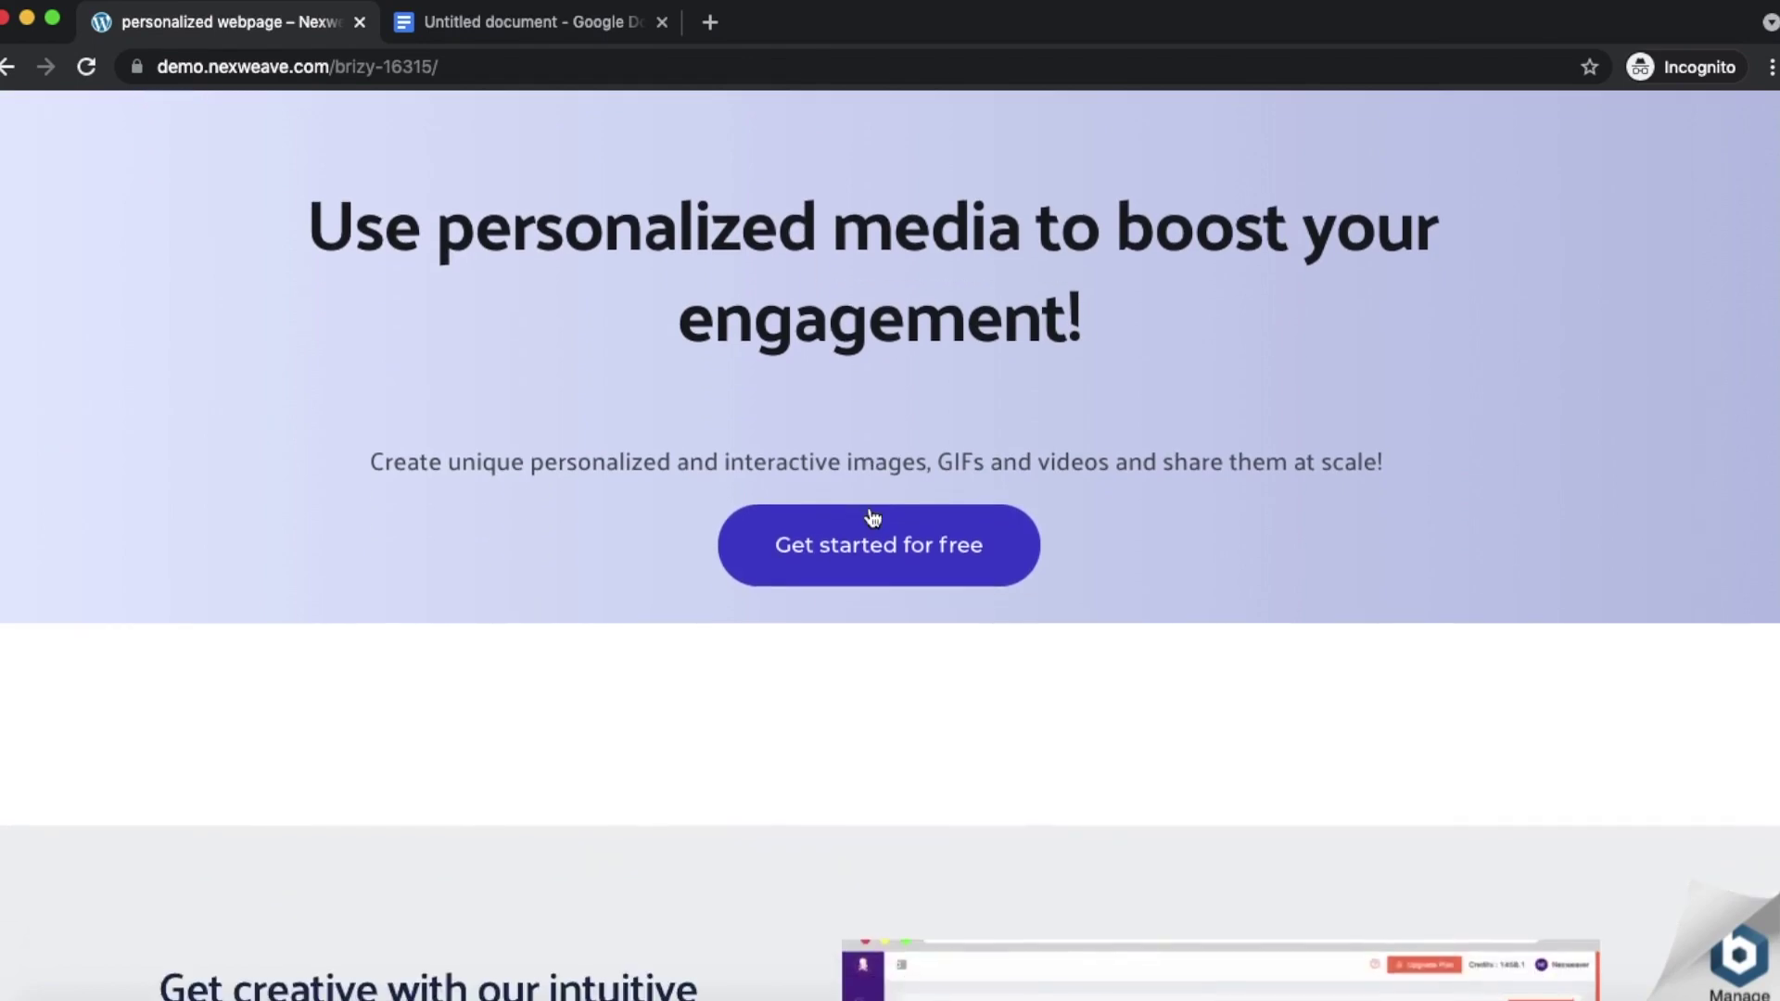
scroll(871, 516, "down", 4)
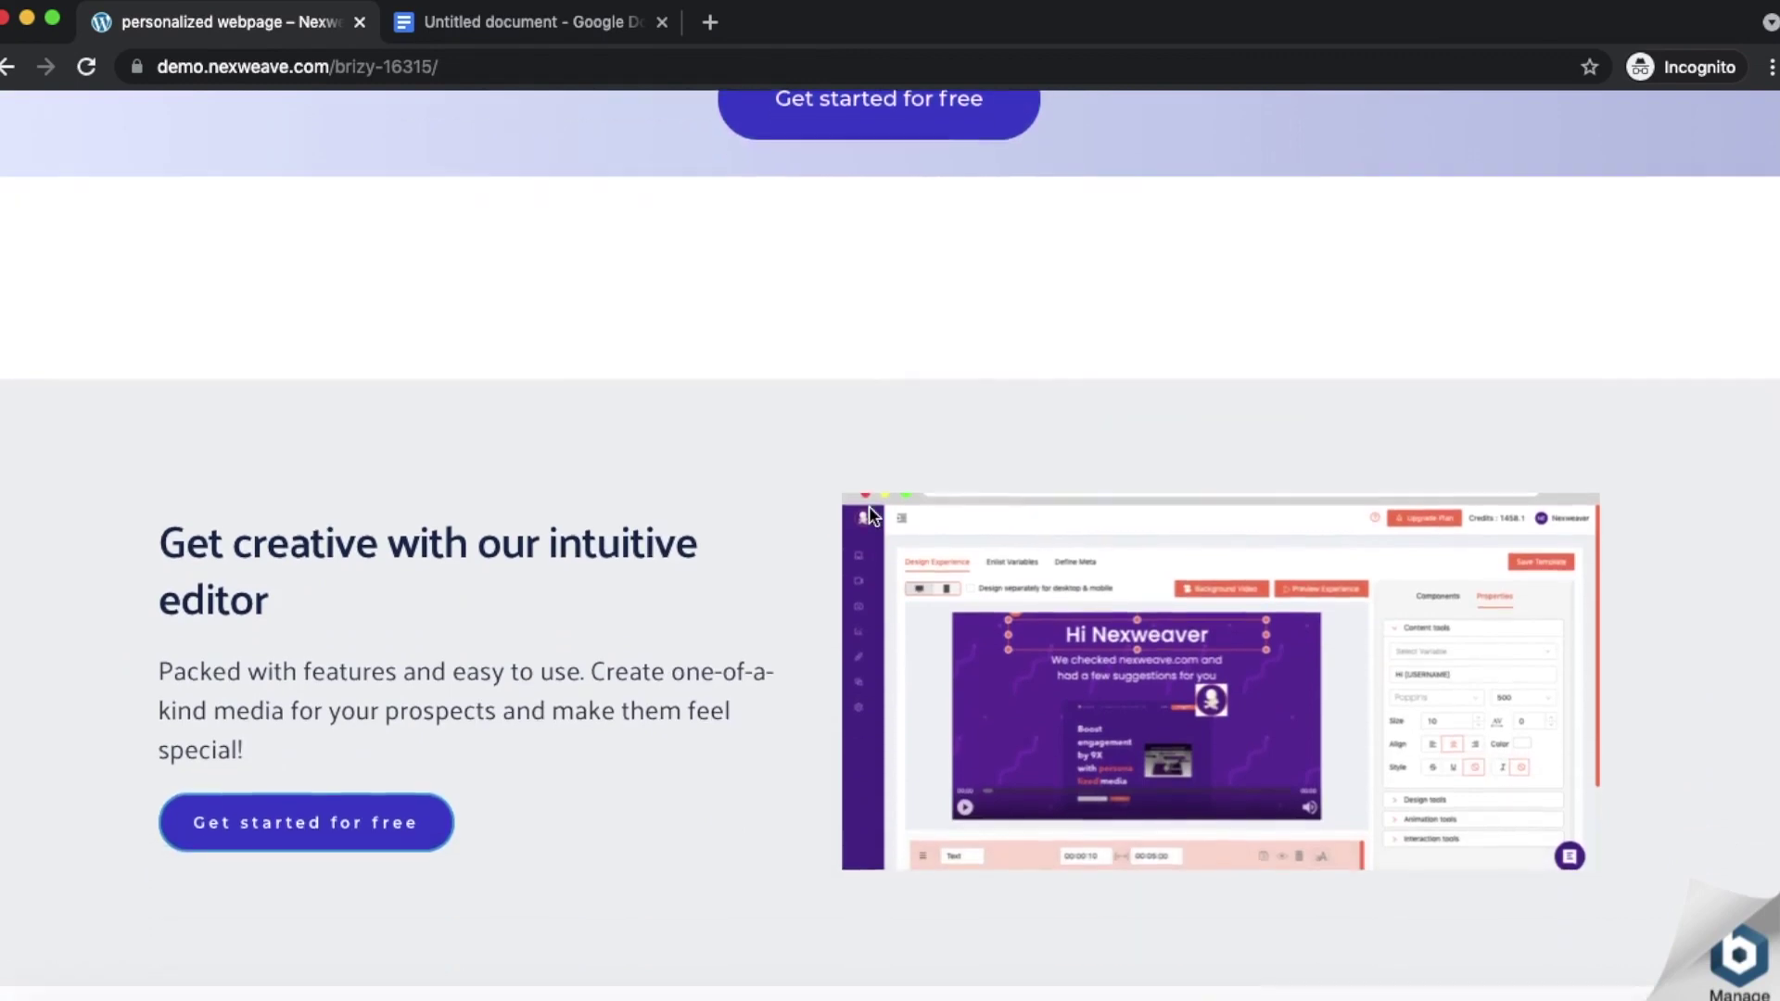
scroll(870, 513, "up", 6)
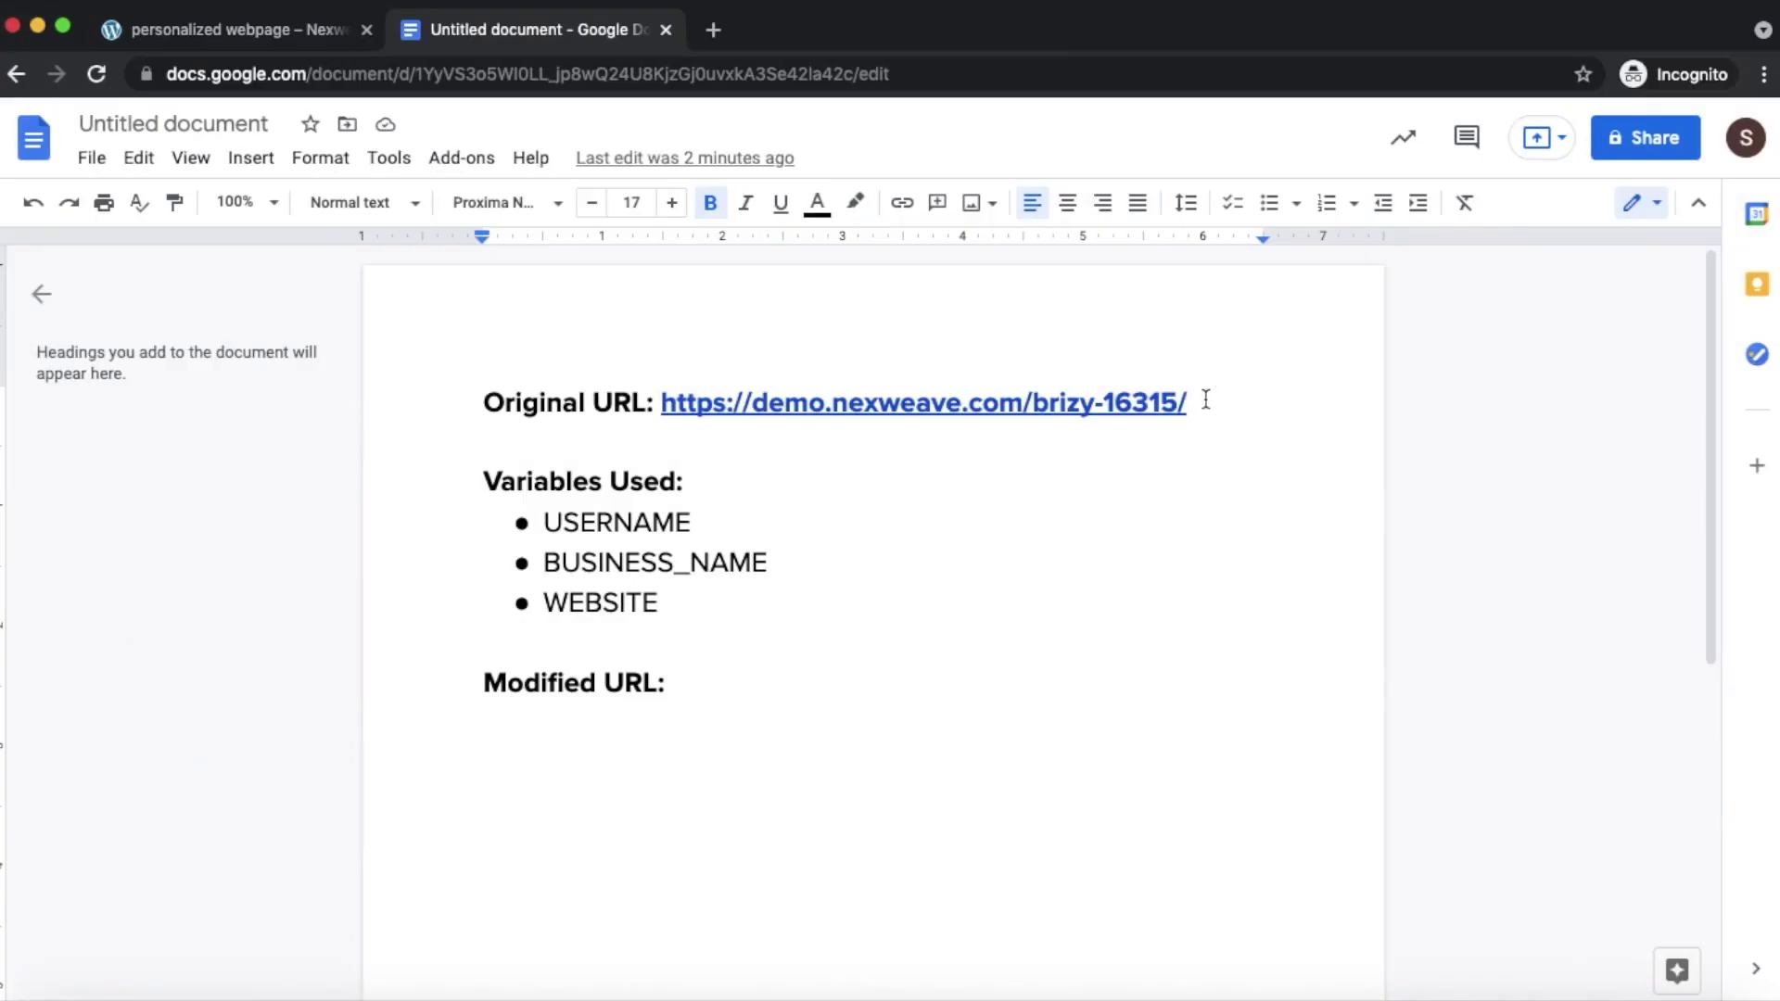
- Switch to the Google Docs document and review the original URL and the list of variables used
left_click_drag(1200, 402, 665, 407)
left_click(1122, 564)
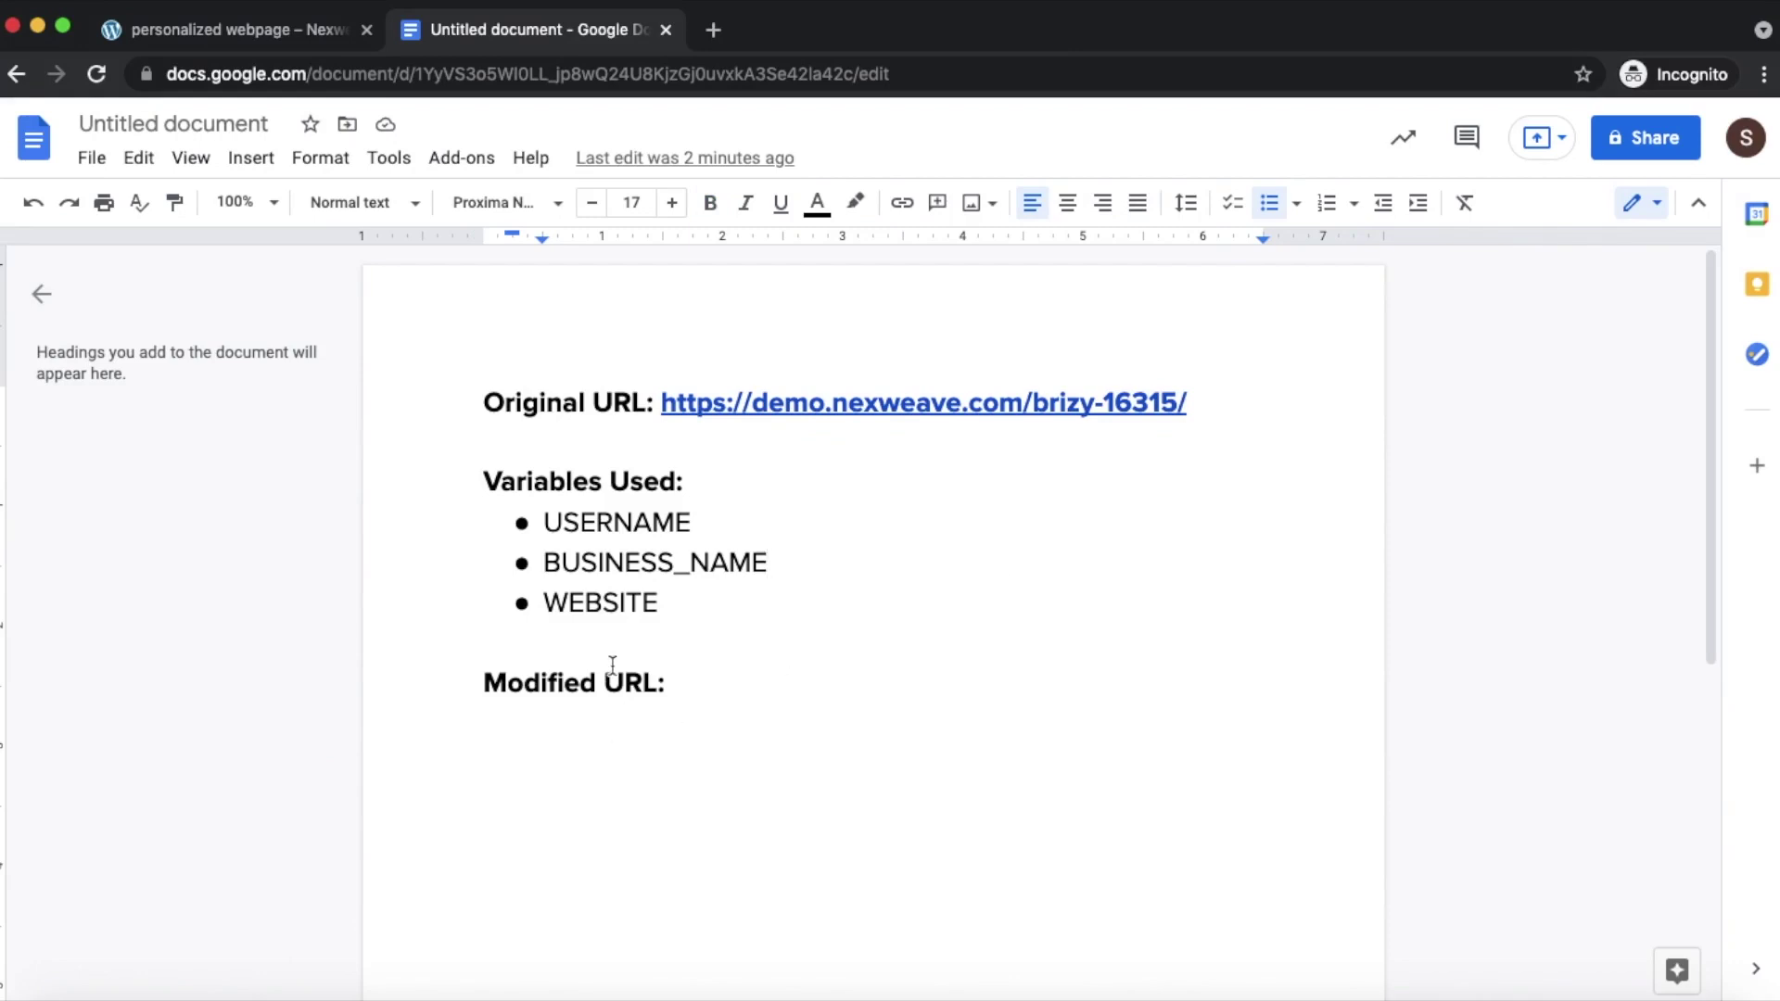
left_click_drag(664, 605, 540, 528)
left_click(852, 618)
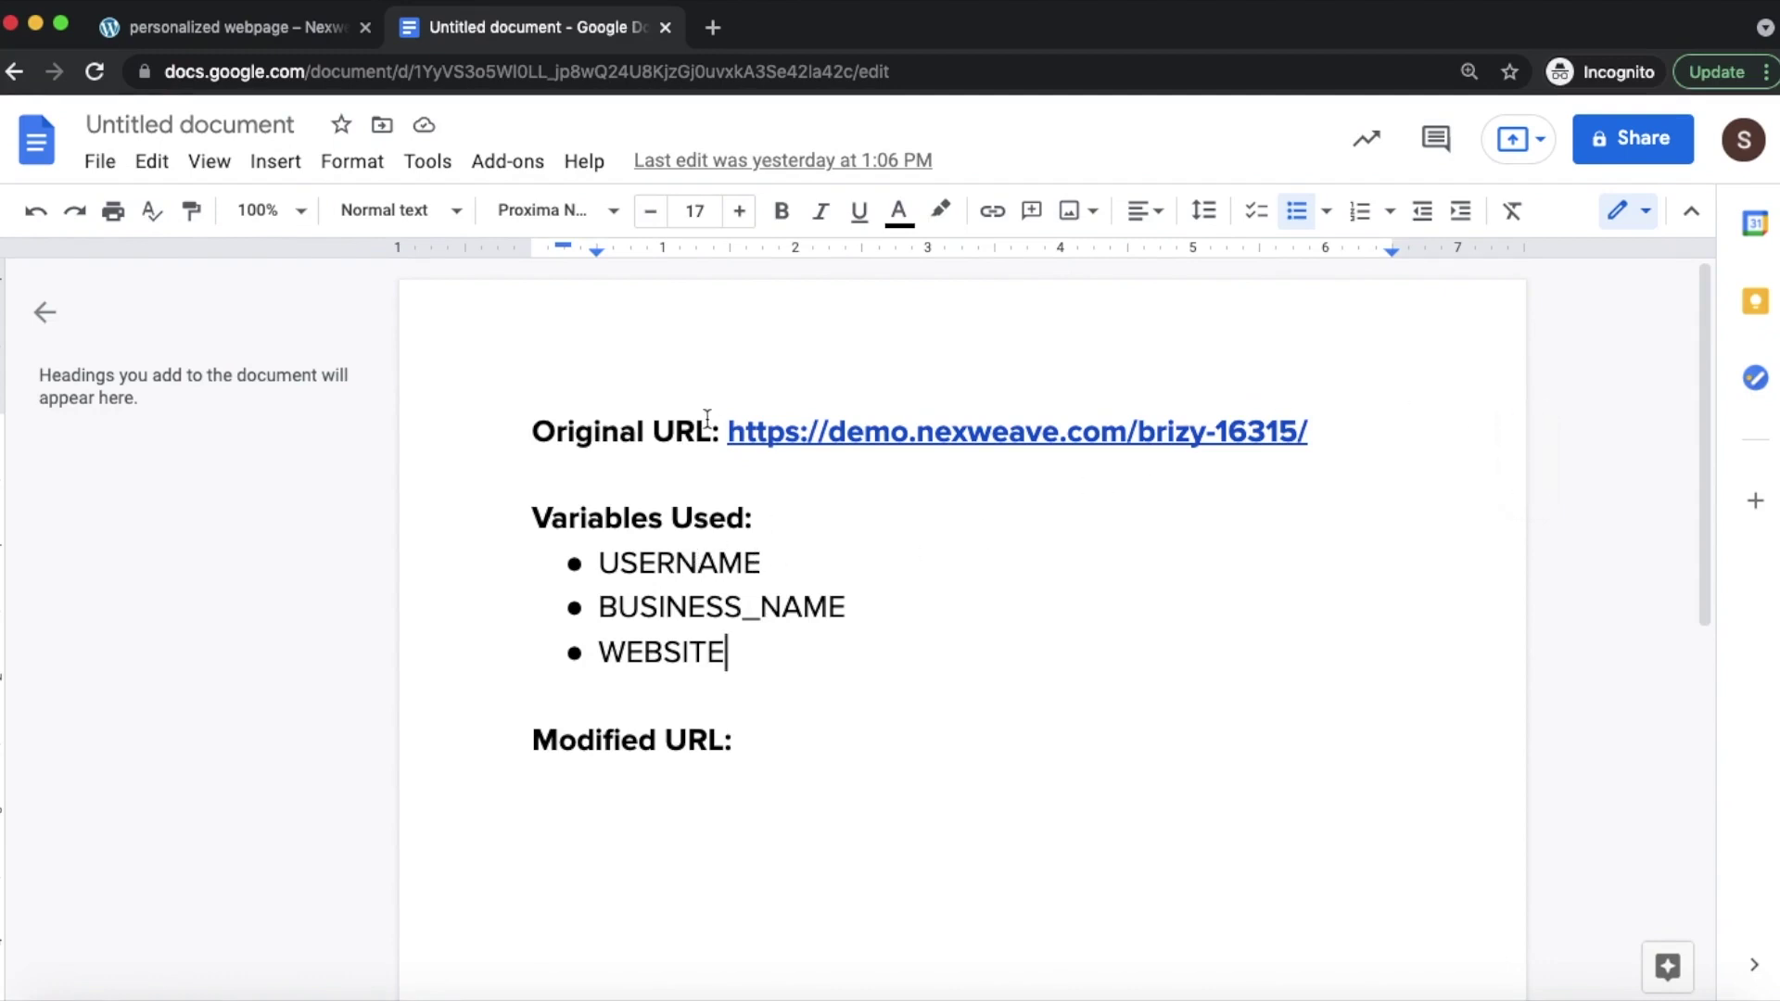
left_click_drag(726, 429, 1316, 441)
key("super+c")
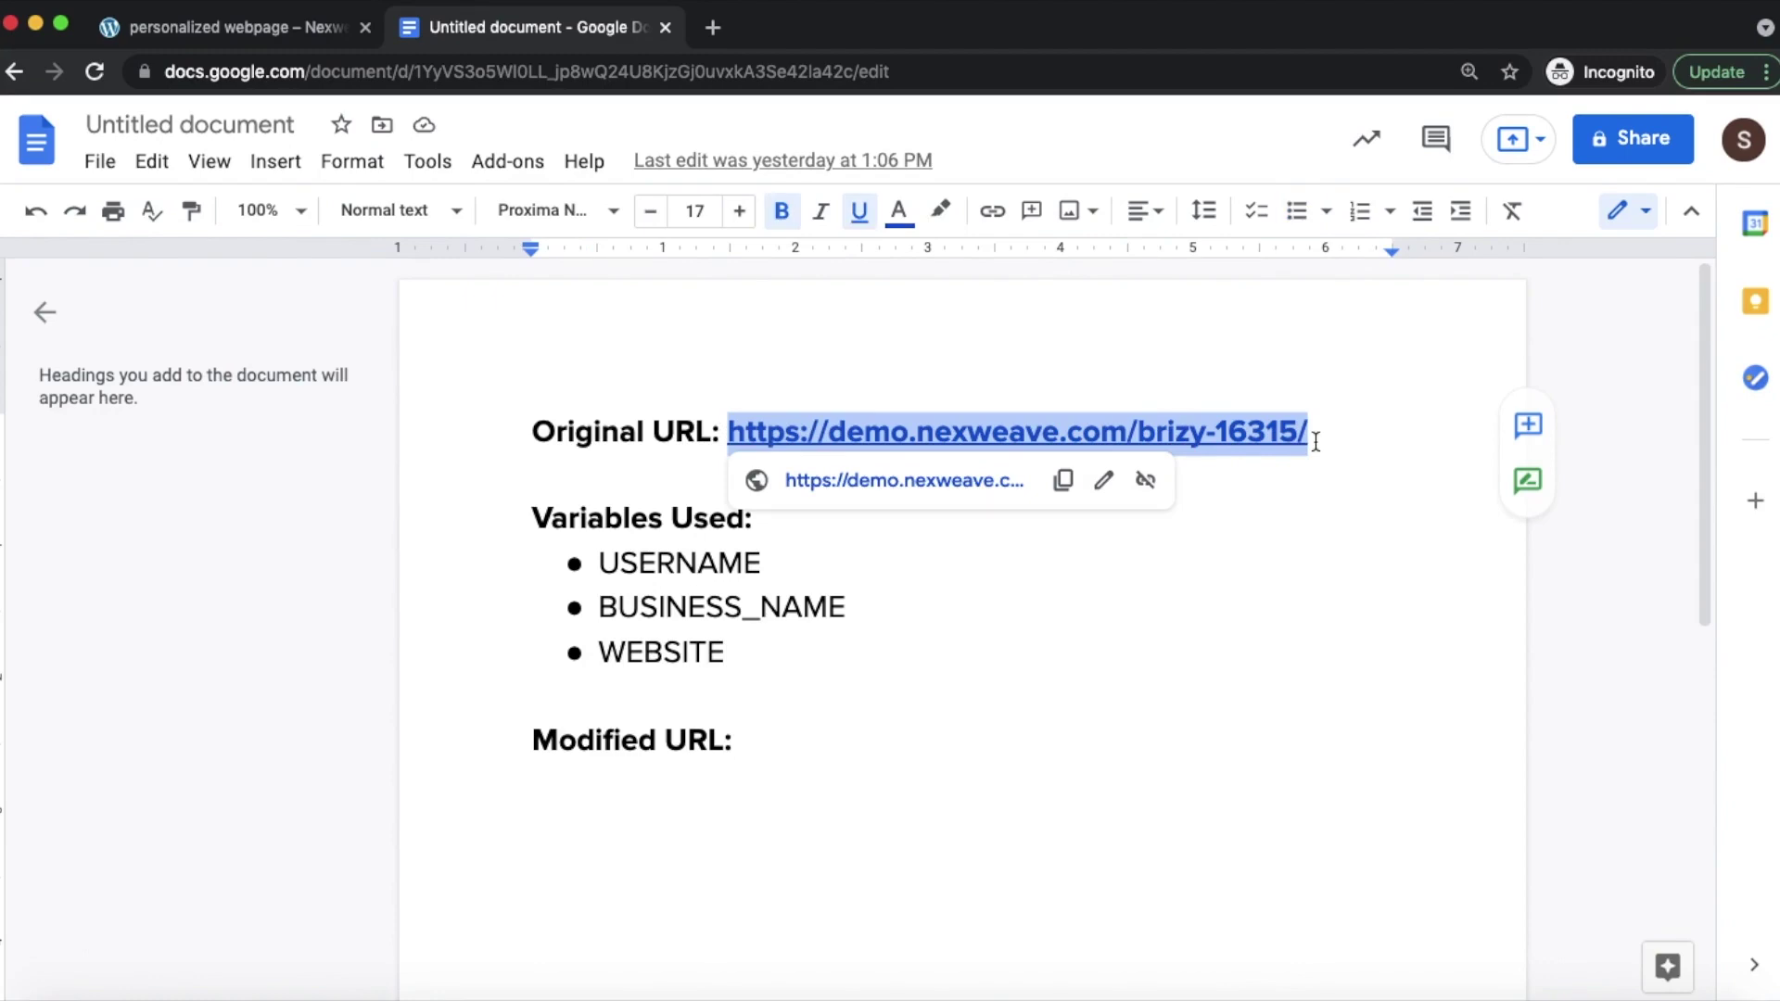
left_click(821, 739)
key("super+v")
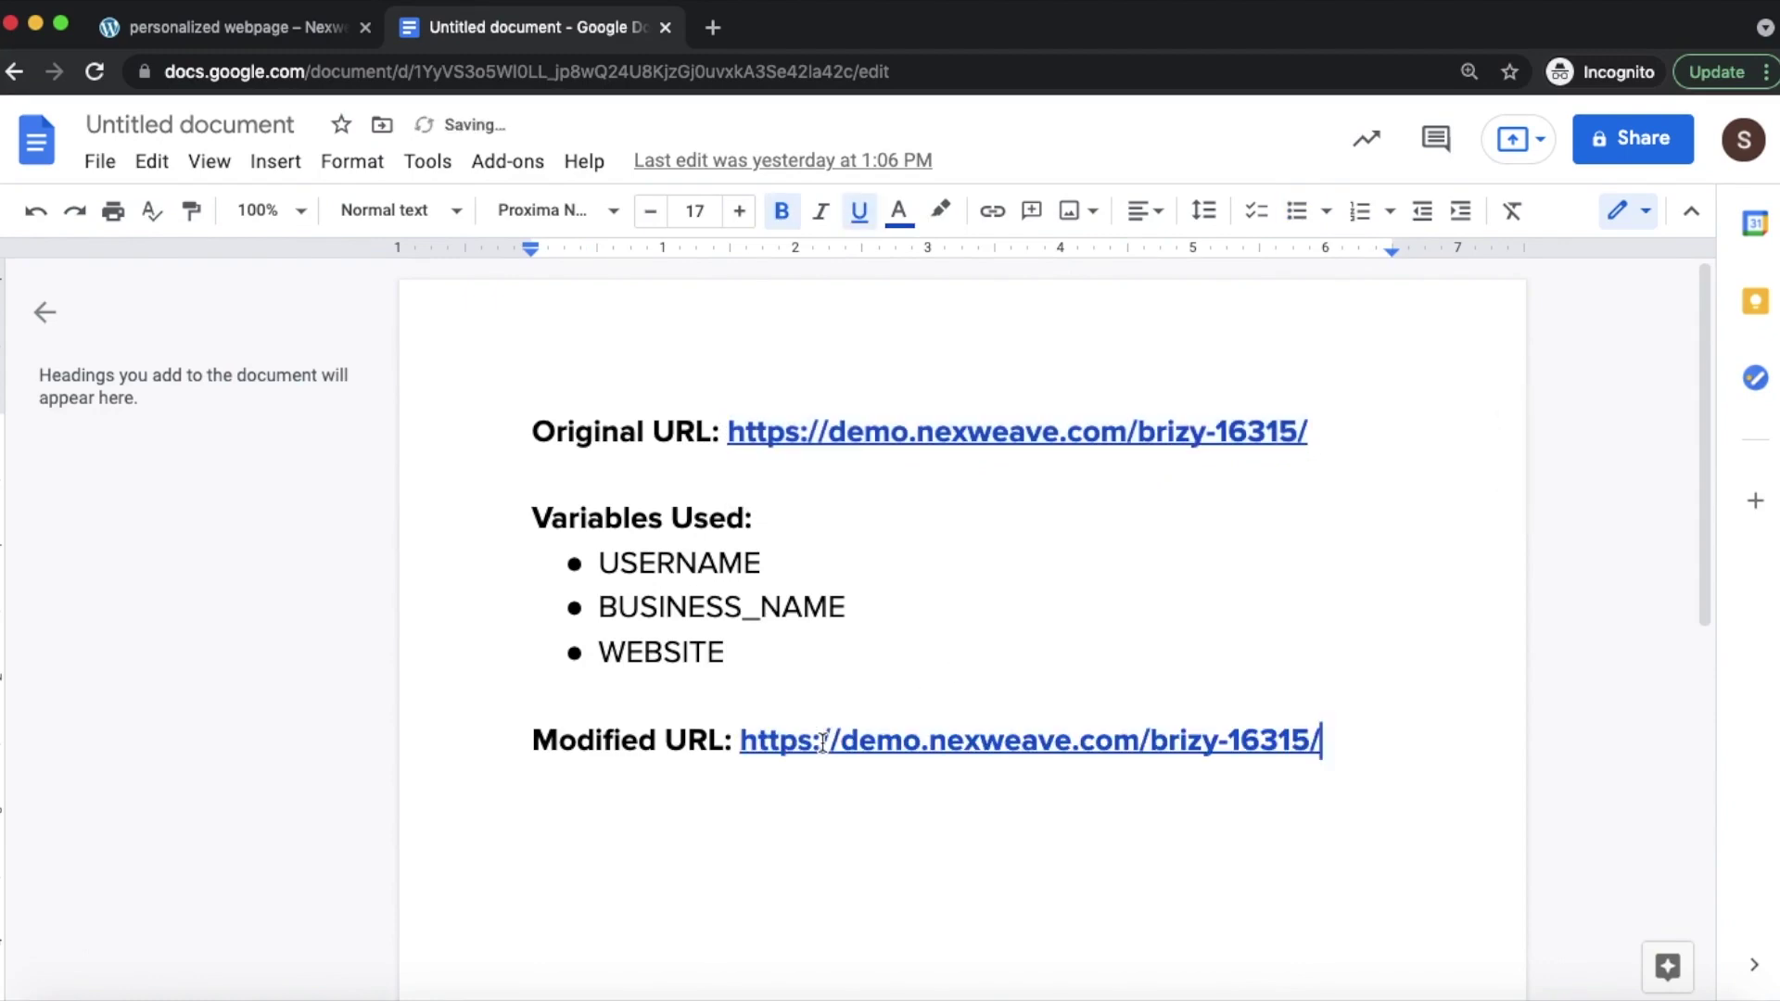
- Append "?VAR_USERNAME=" followed by the recipient's first name to the modified URL in orange text
left_click(899, 210)
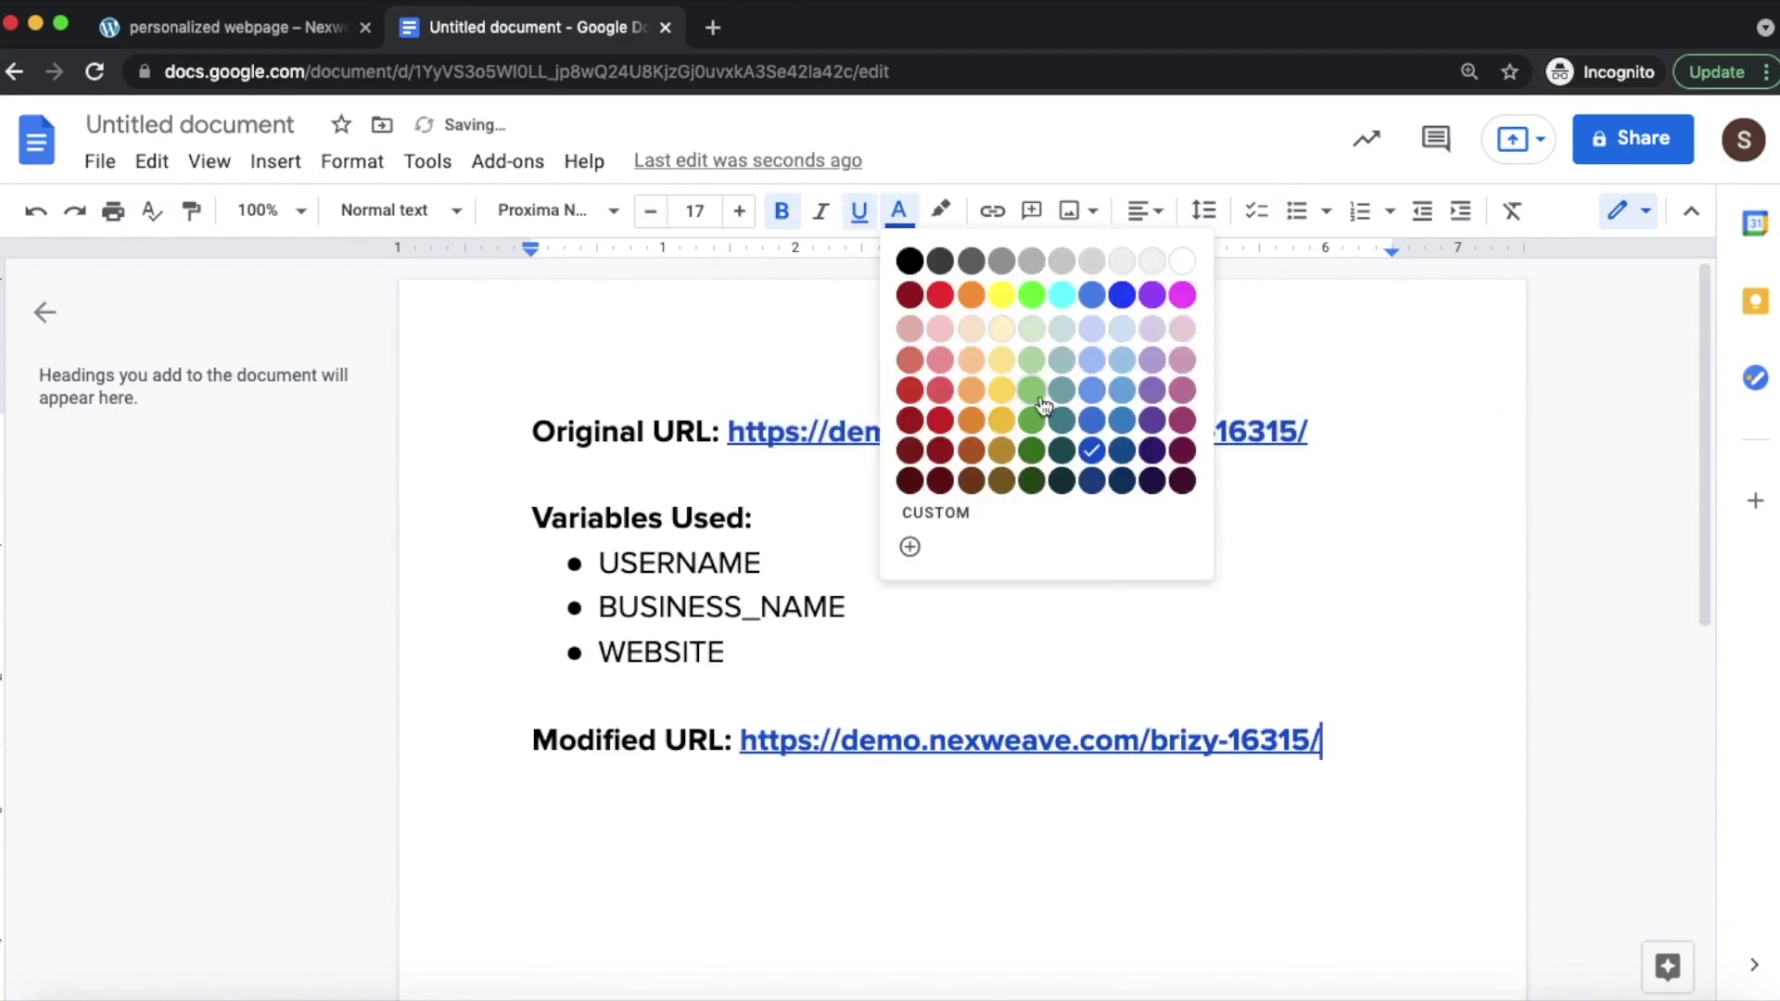
left_click(971, 427)
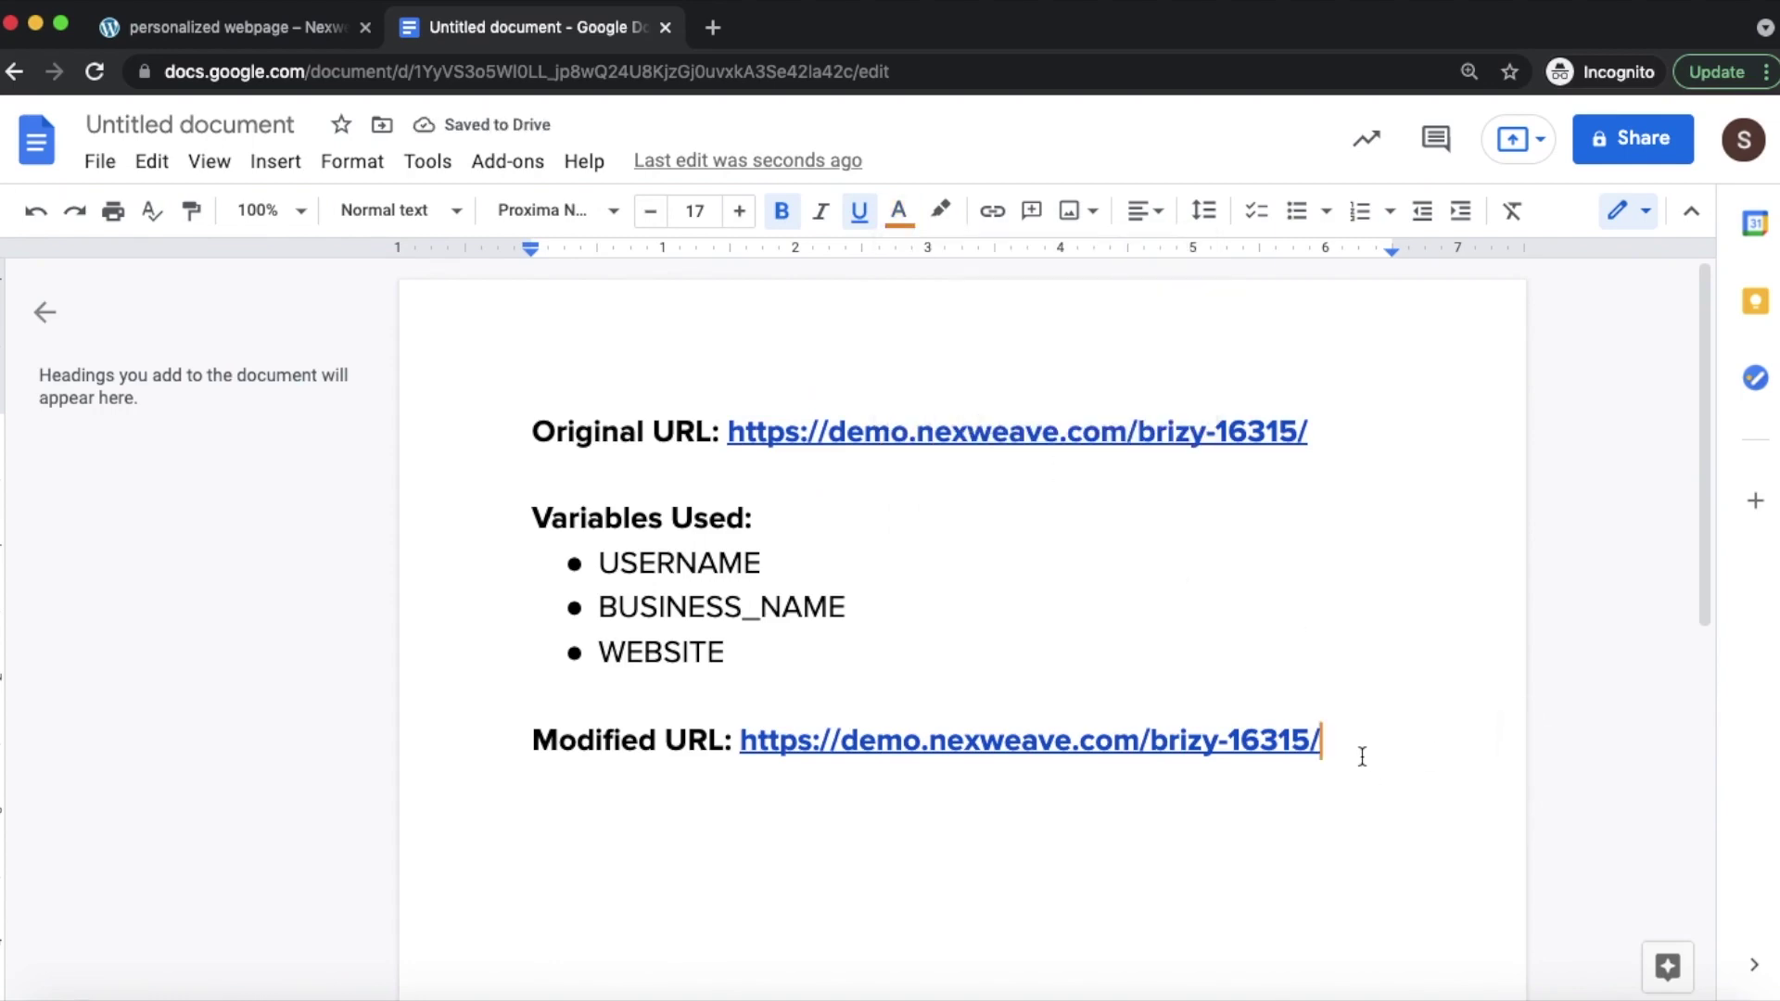
type("?VAR_")
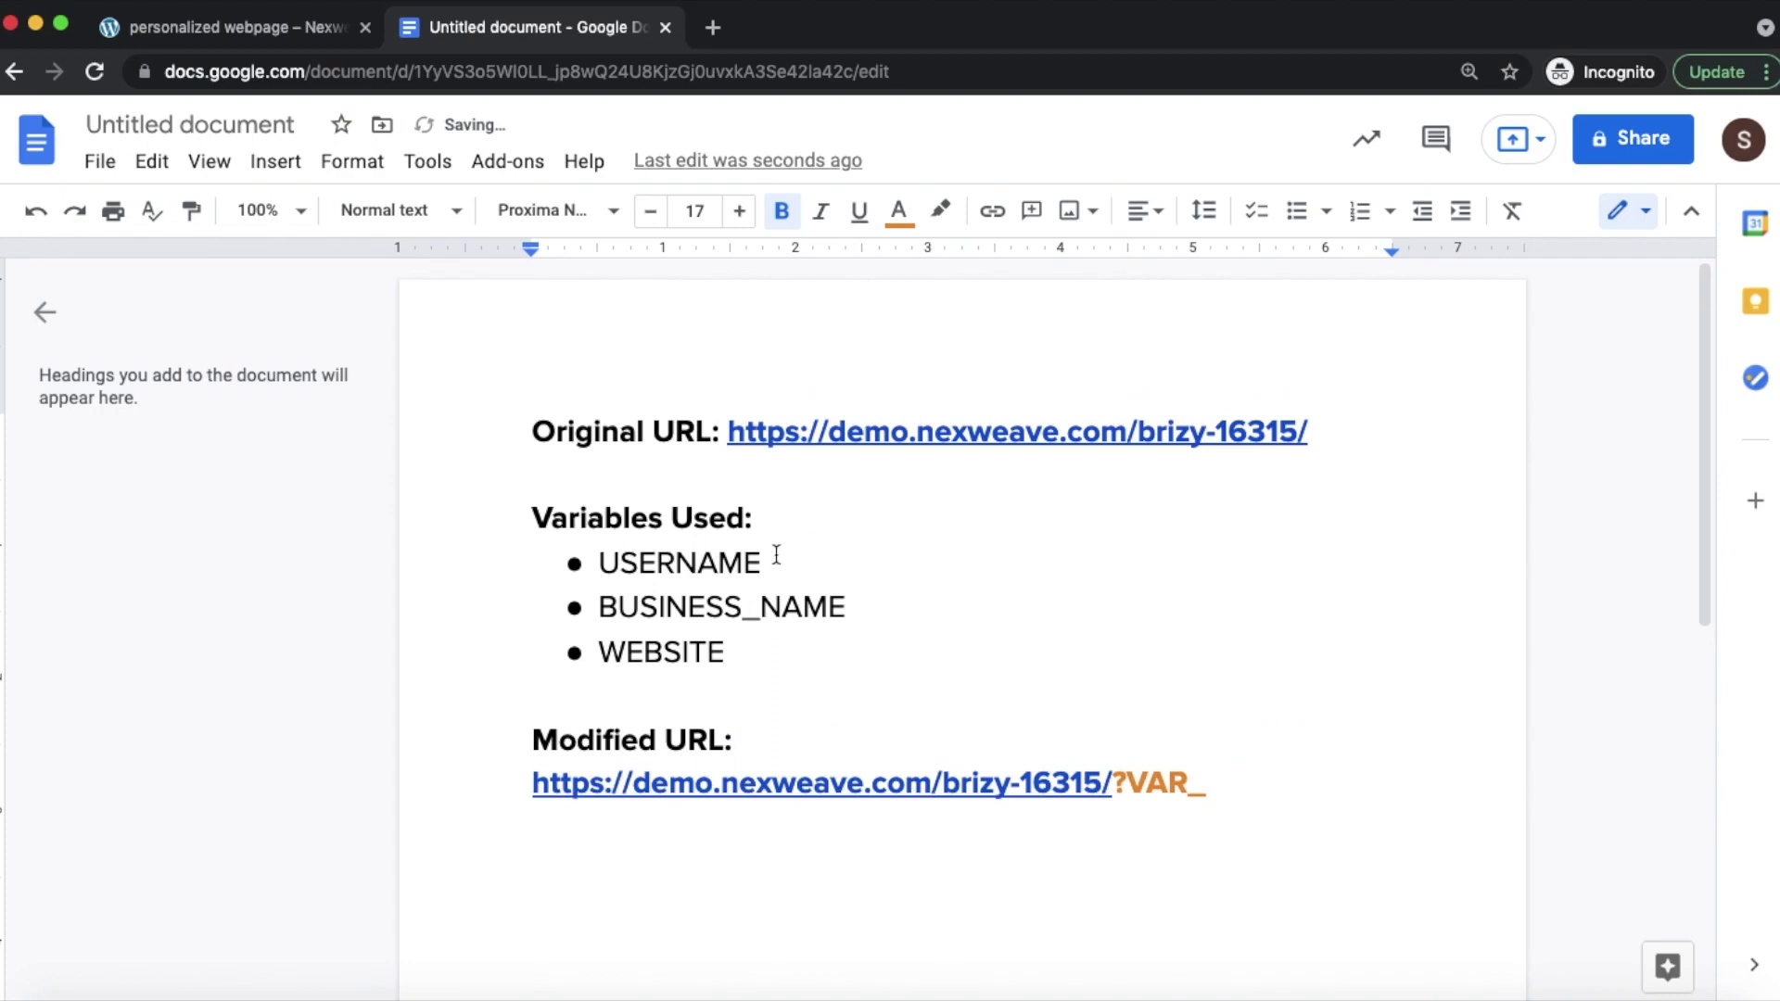
type("USERNAE")
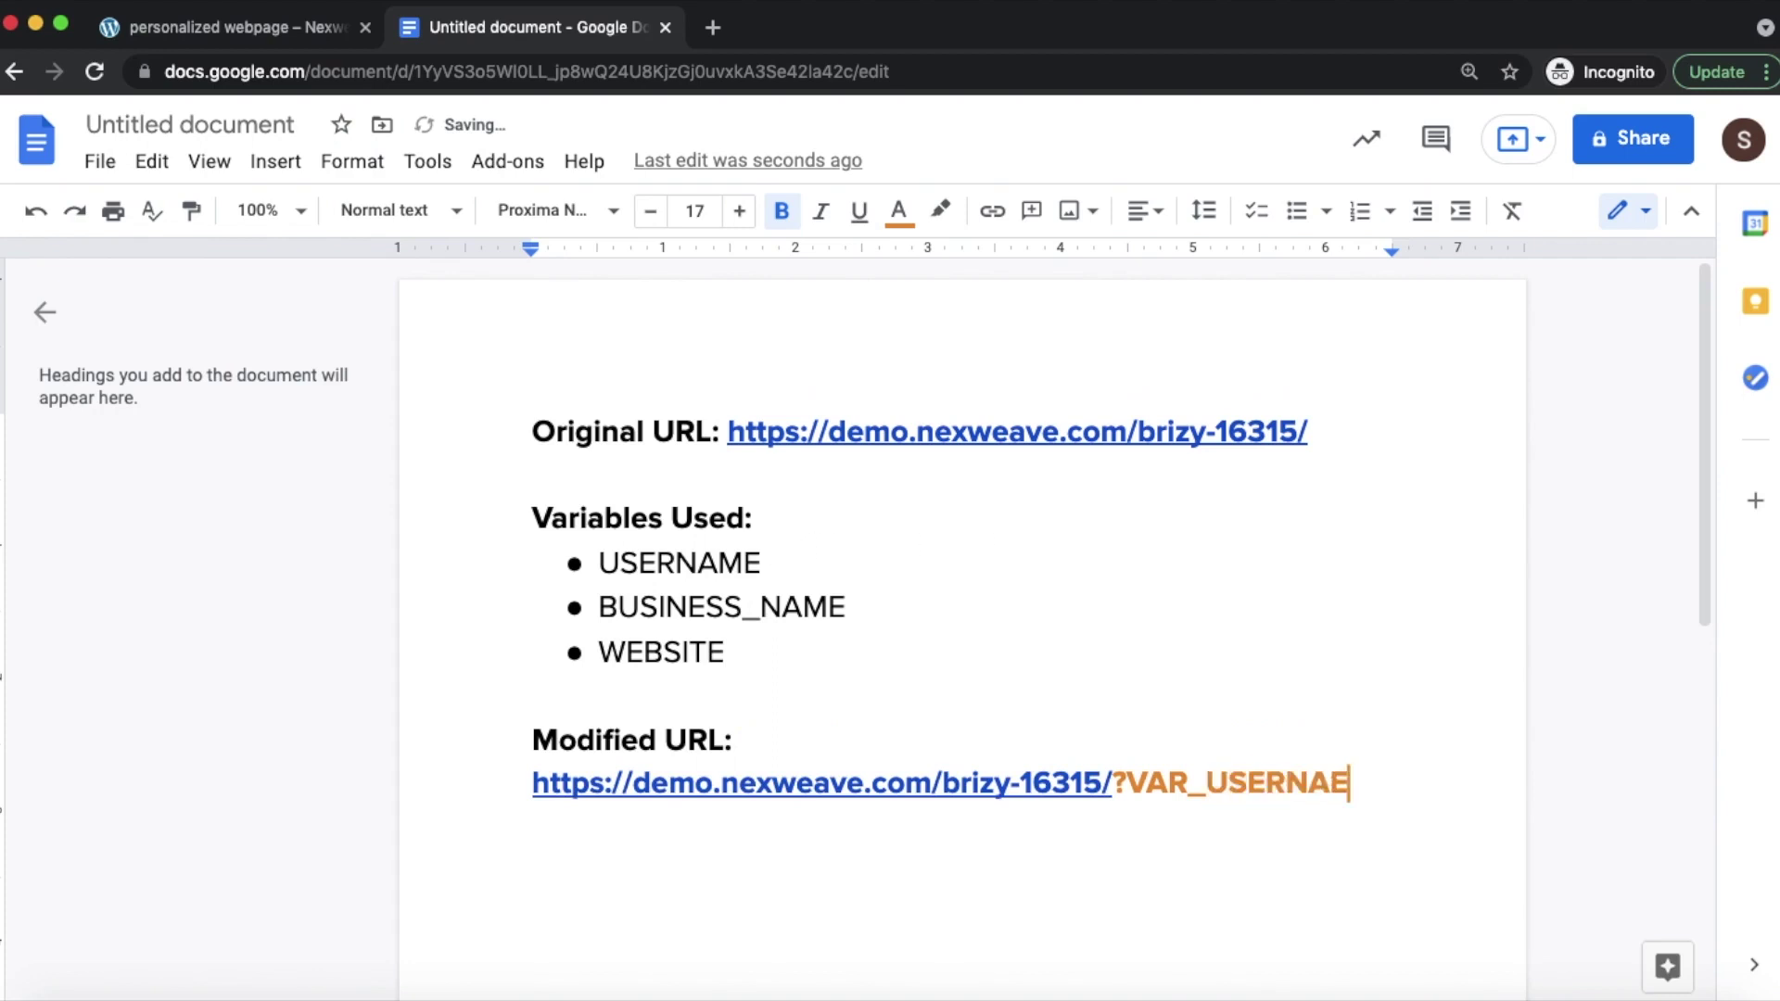
key("BackSpace")
type("ME=Shreya")
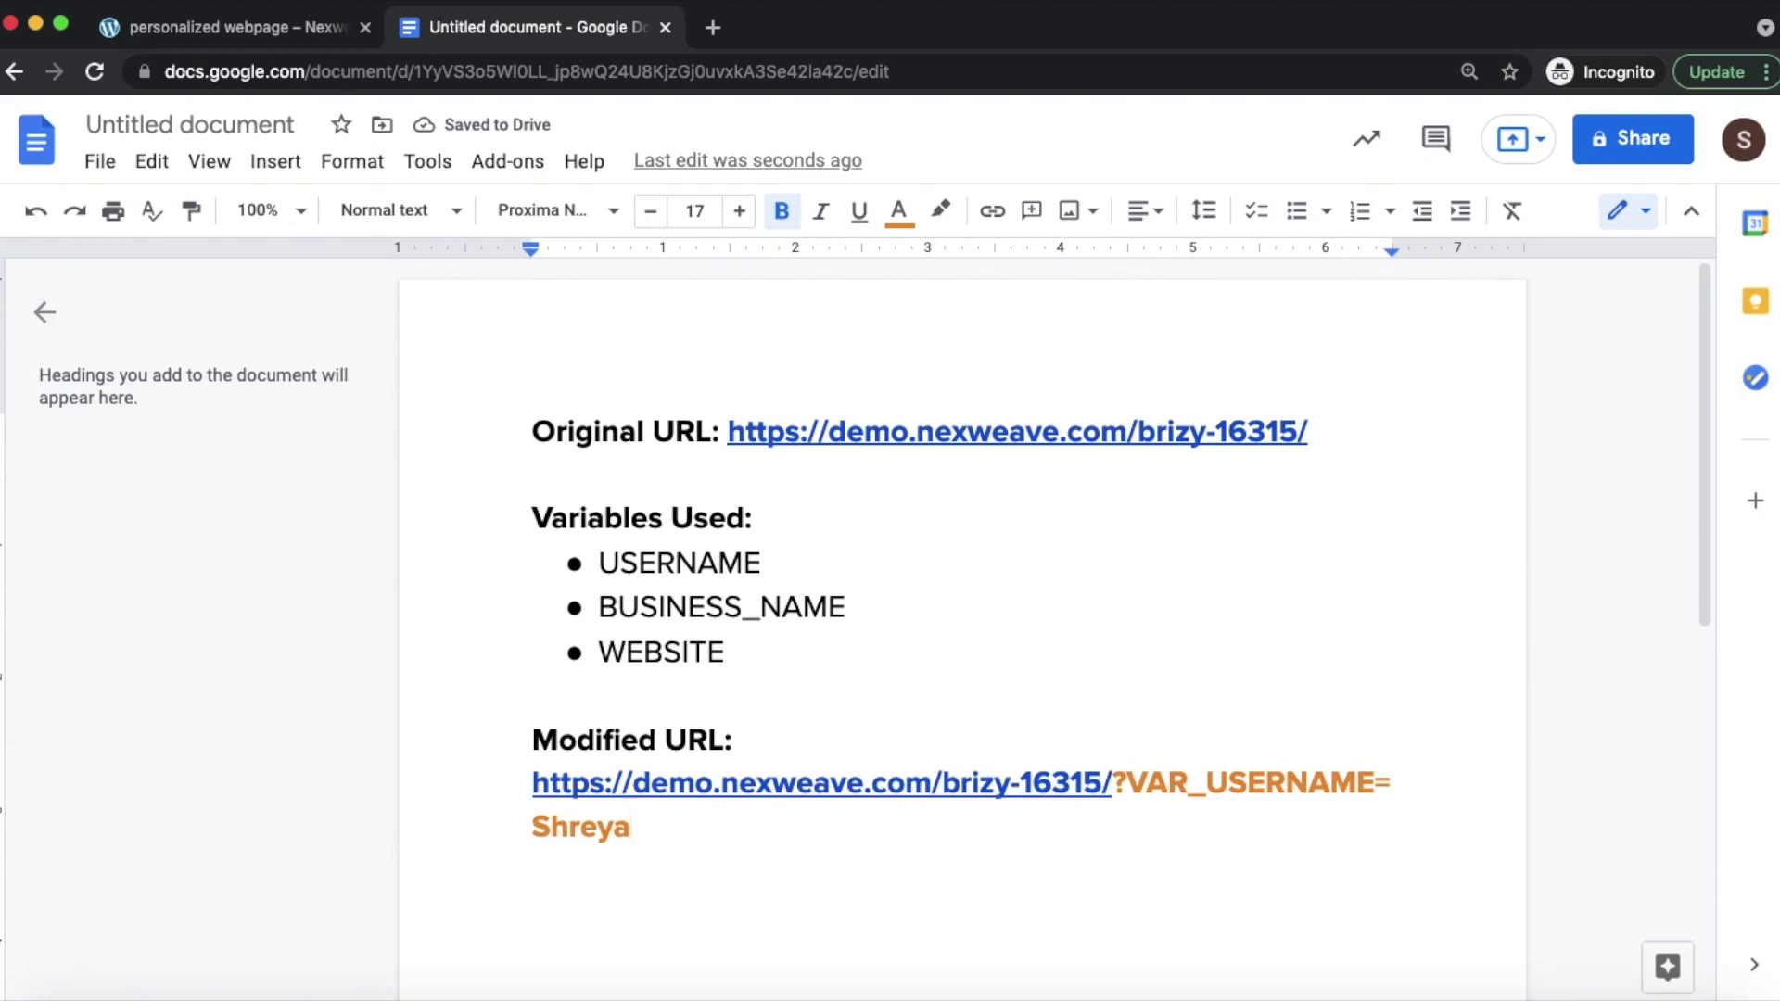
- Extend the modified URL with "&VAR_BUSINESS_NAME=Apple" and "&VAR_WEBSITE=apple.com"
type("&")
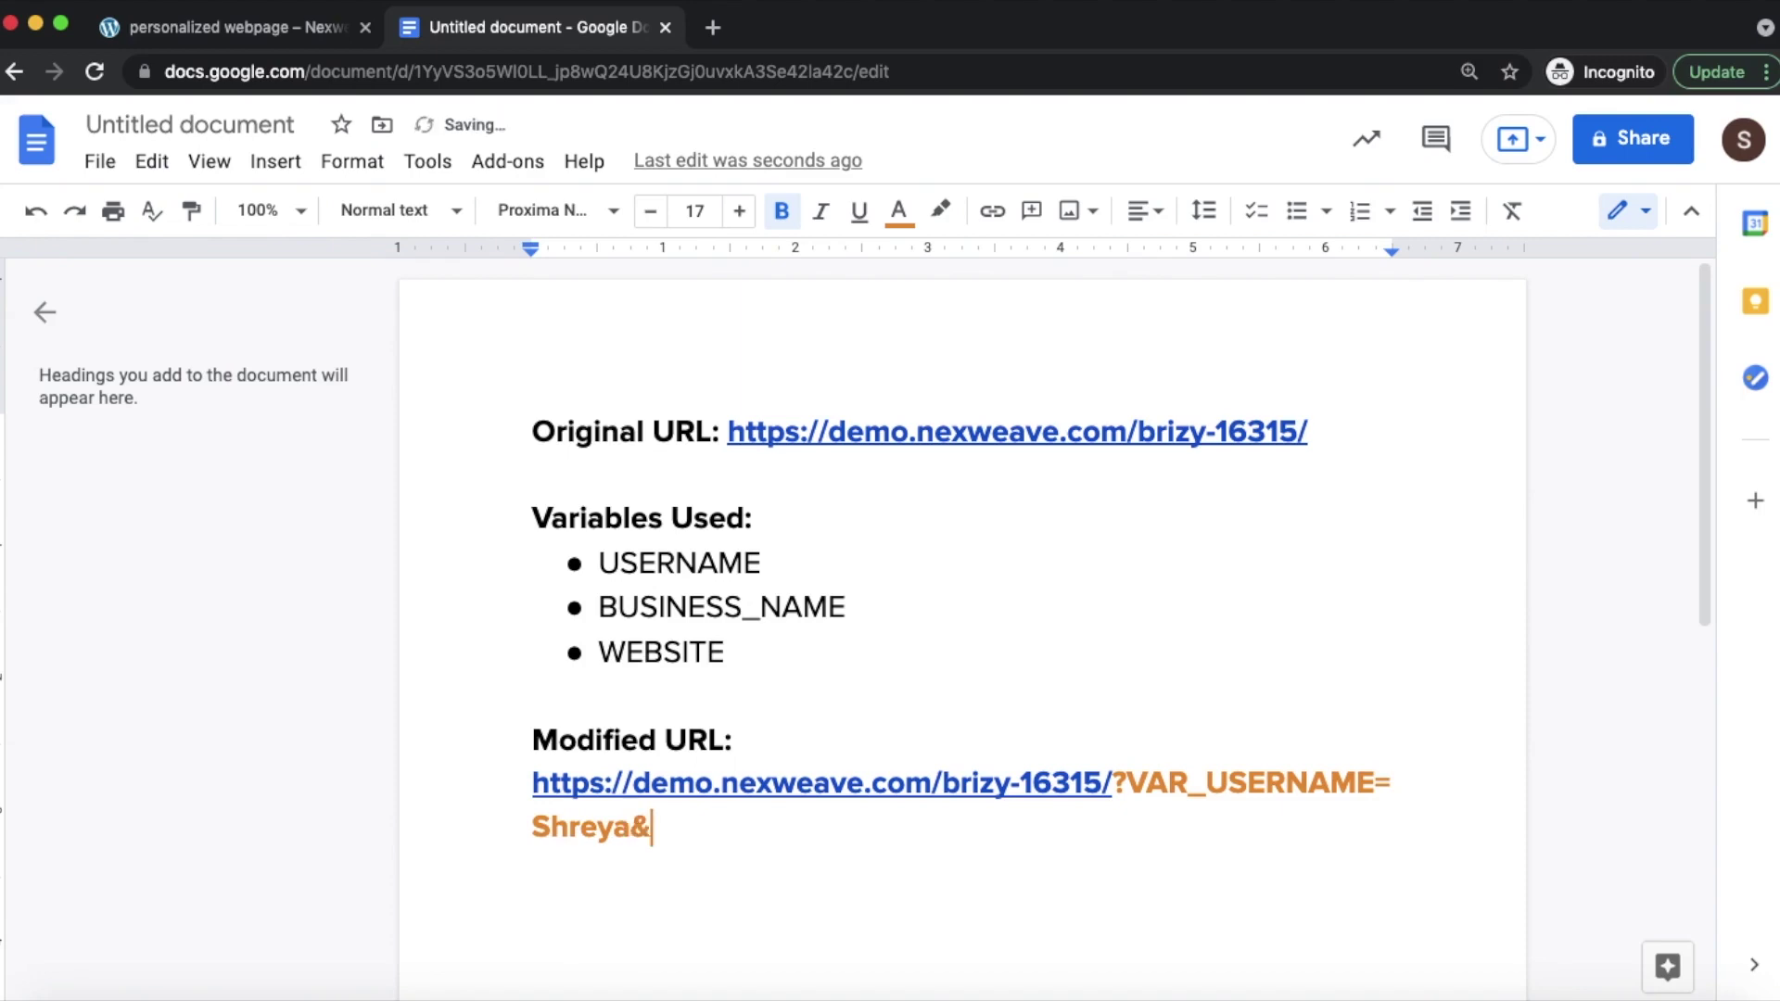
type("VAR_B")
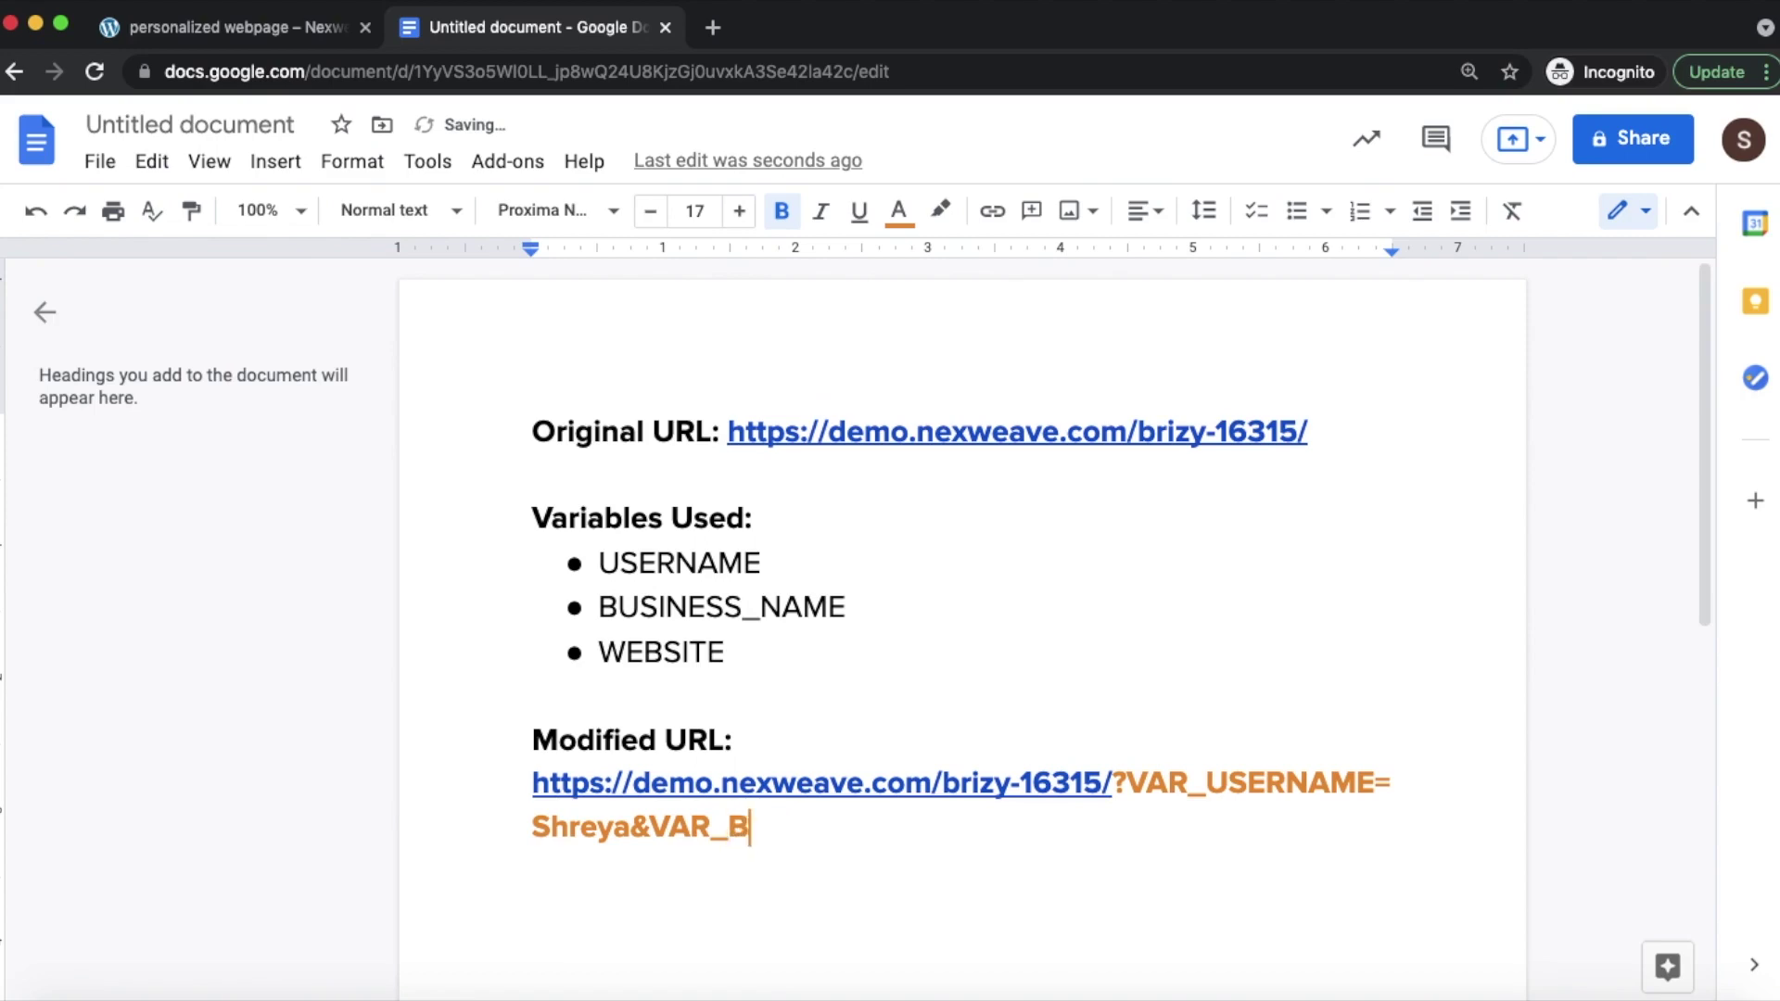
type("USINESS_NAME=")
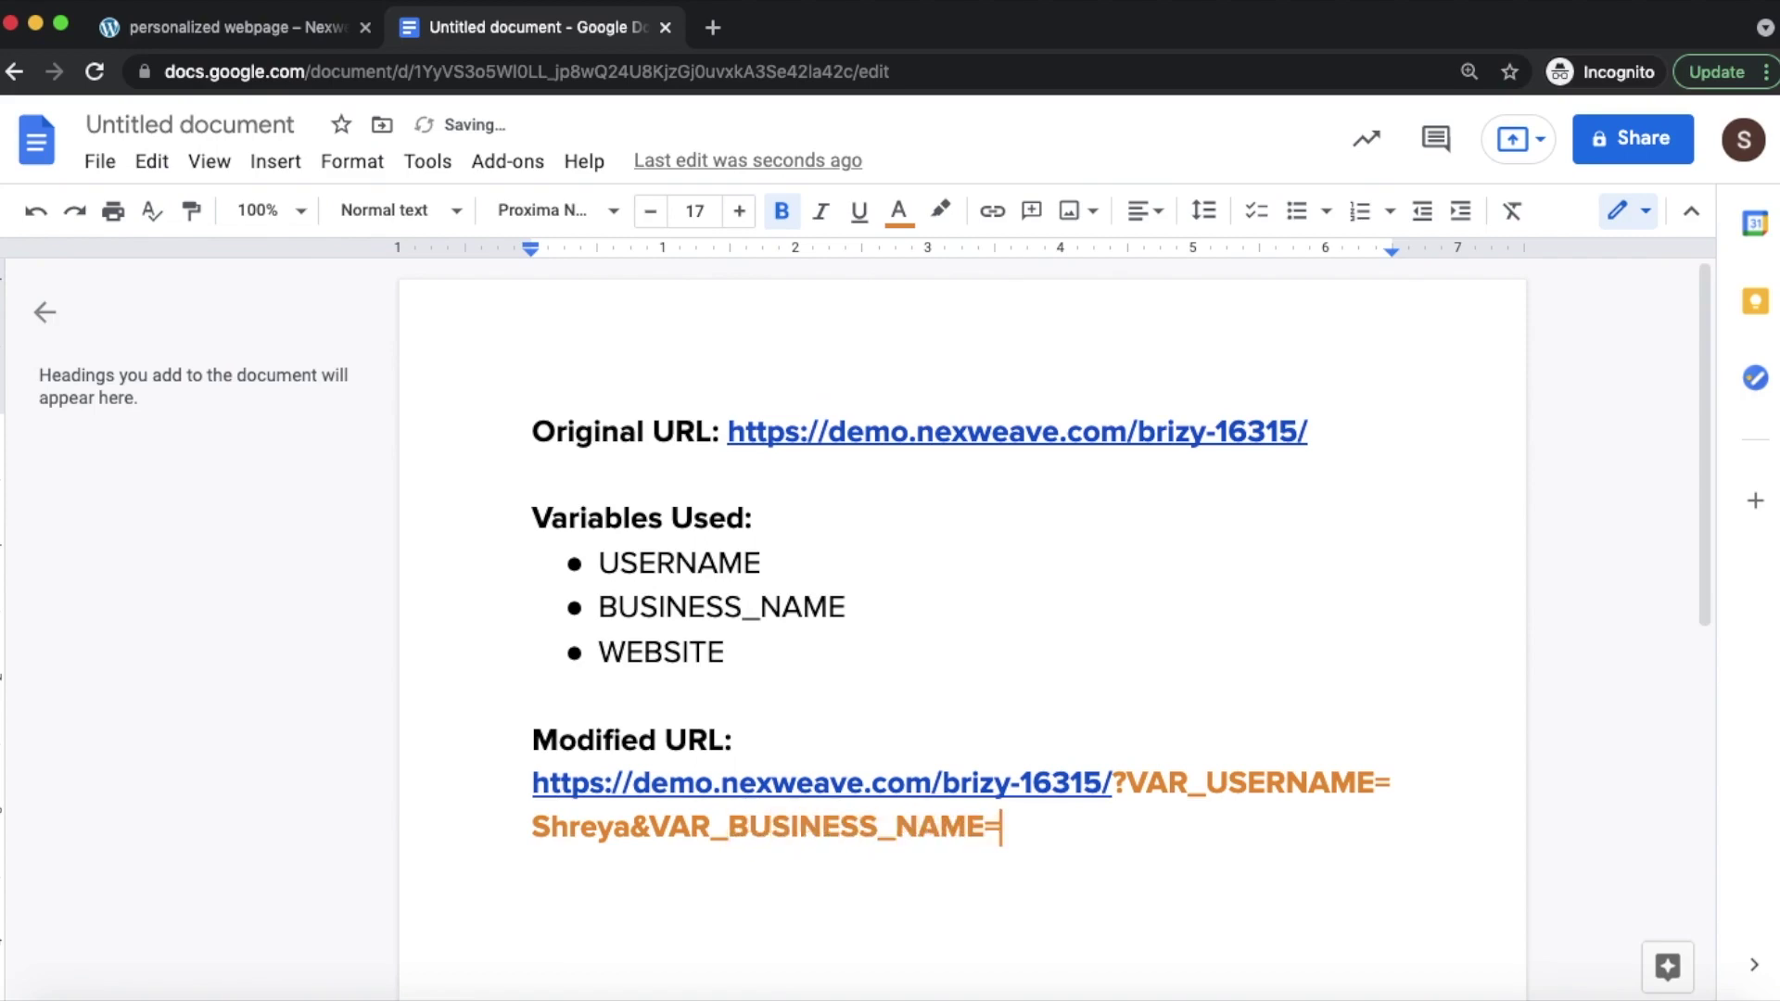
type("Apple")
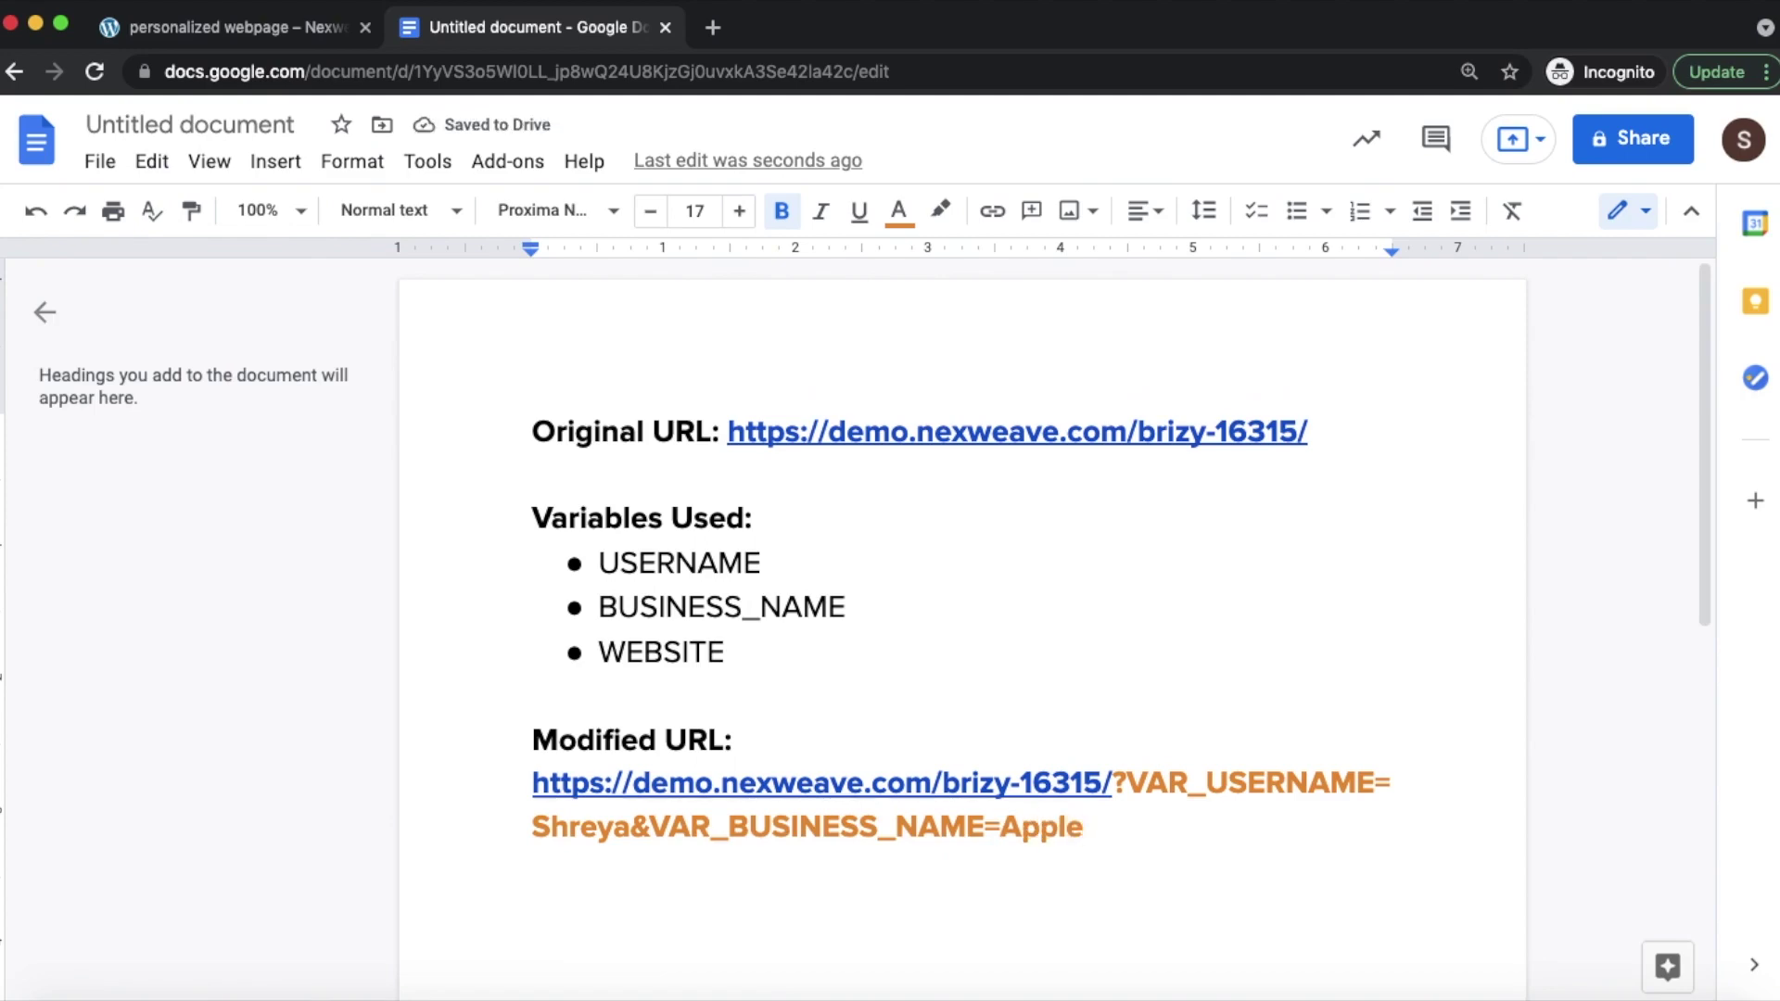
type("&VAR_")
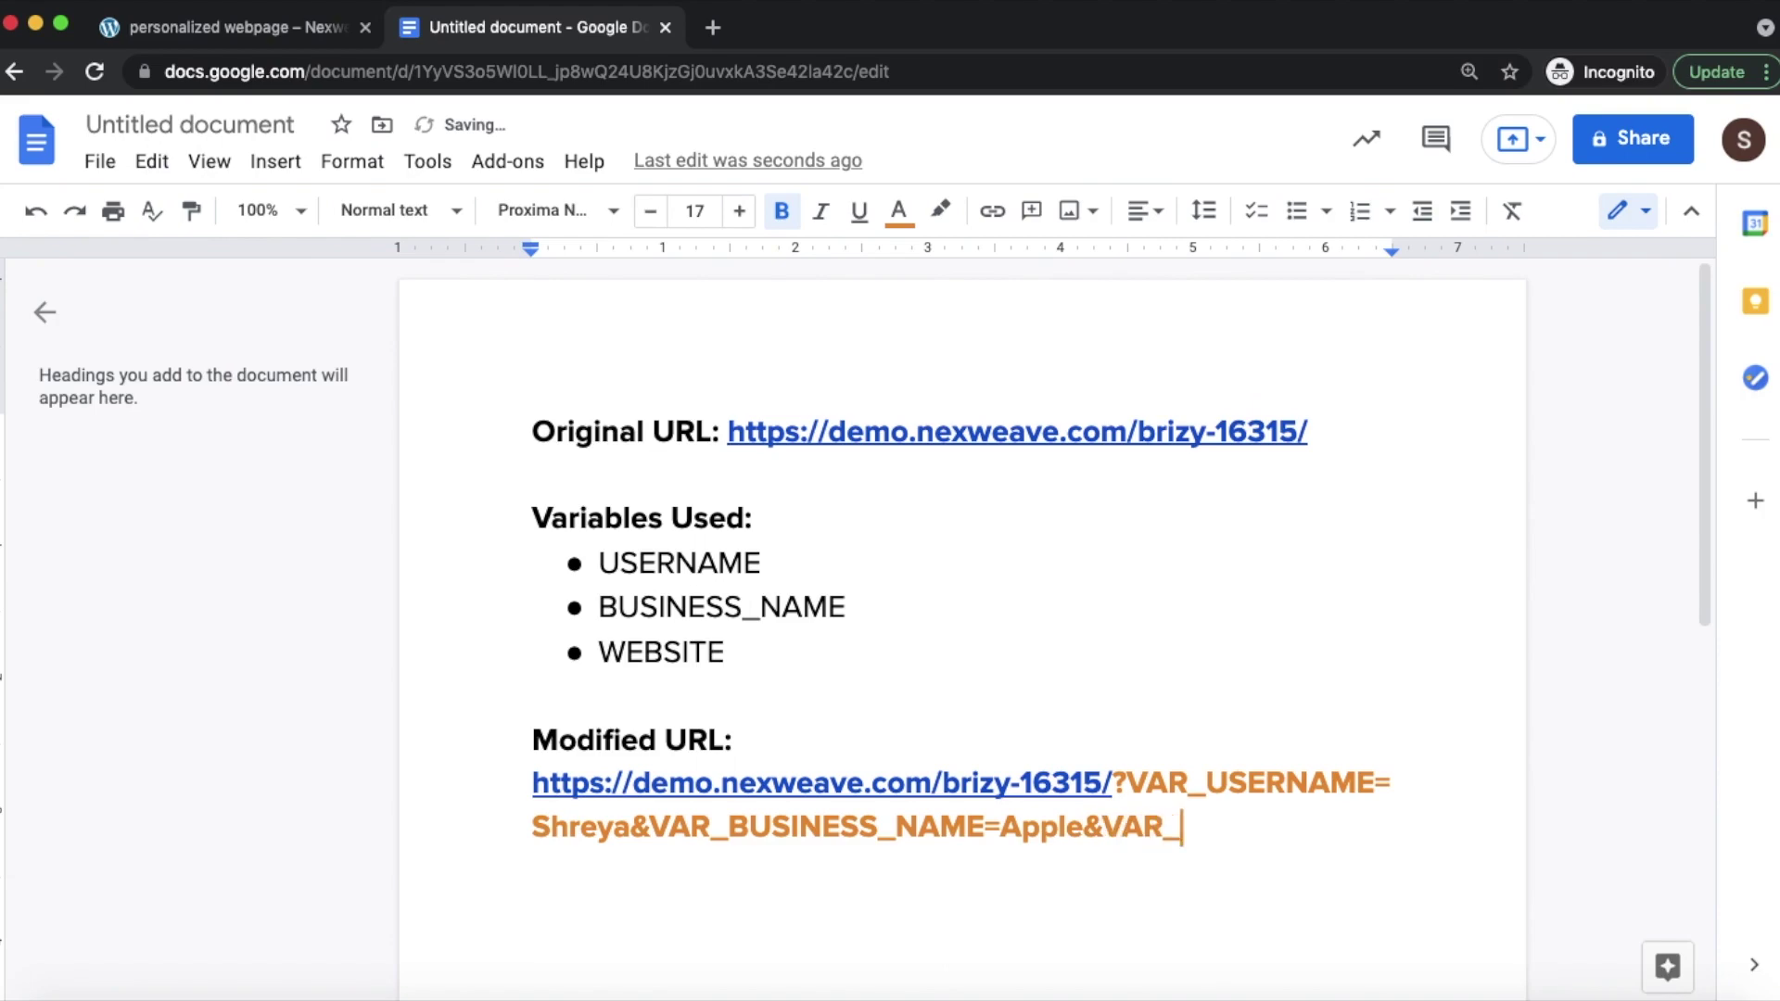
type("WEBSITE=apple.com")
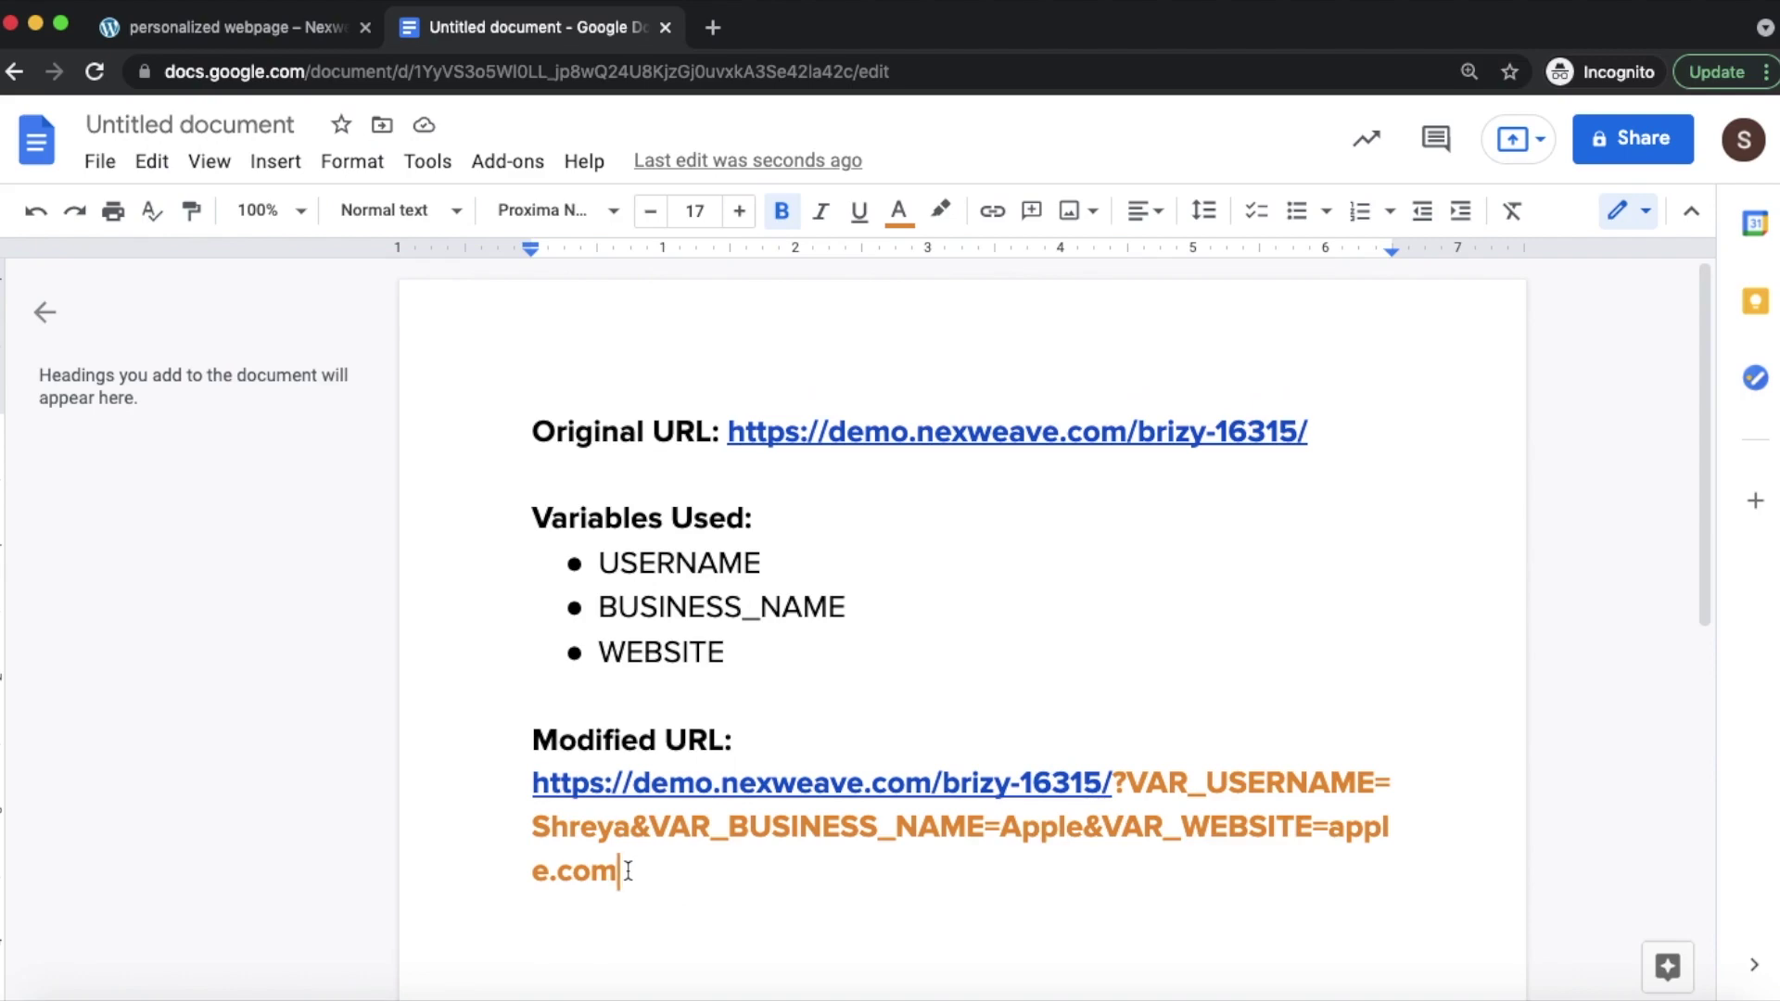
- Copy the full modified URL from the document and open it in a new incognito tab
left_click_drag(619, 870, 533, 796)
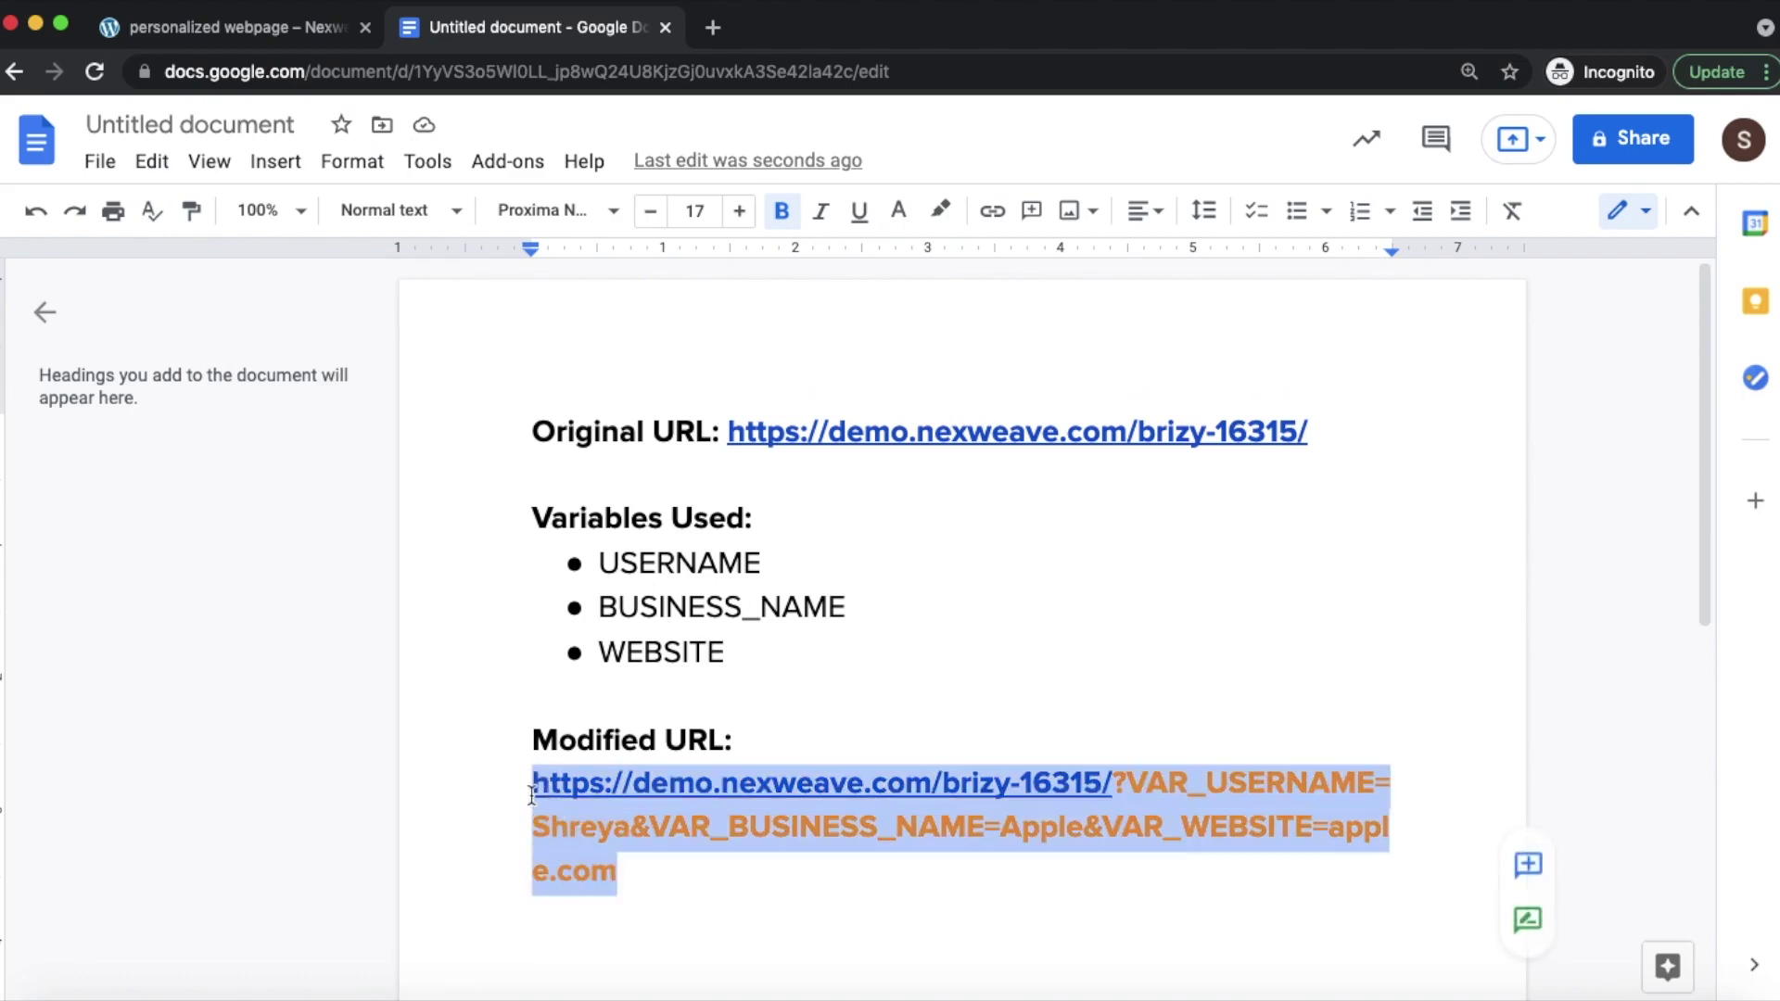
key("super+c")
key("super+t")
right_click(740, 74)
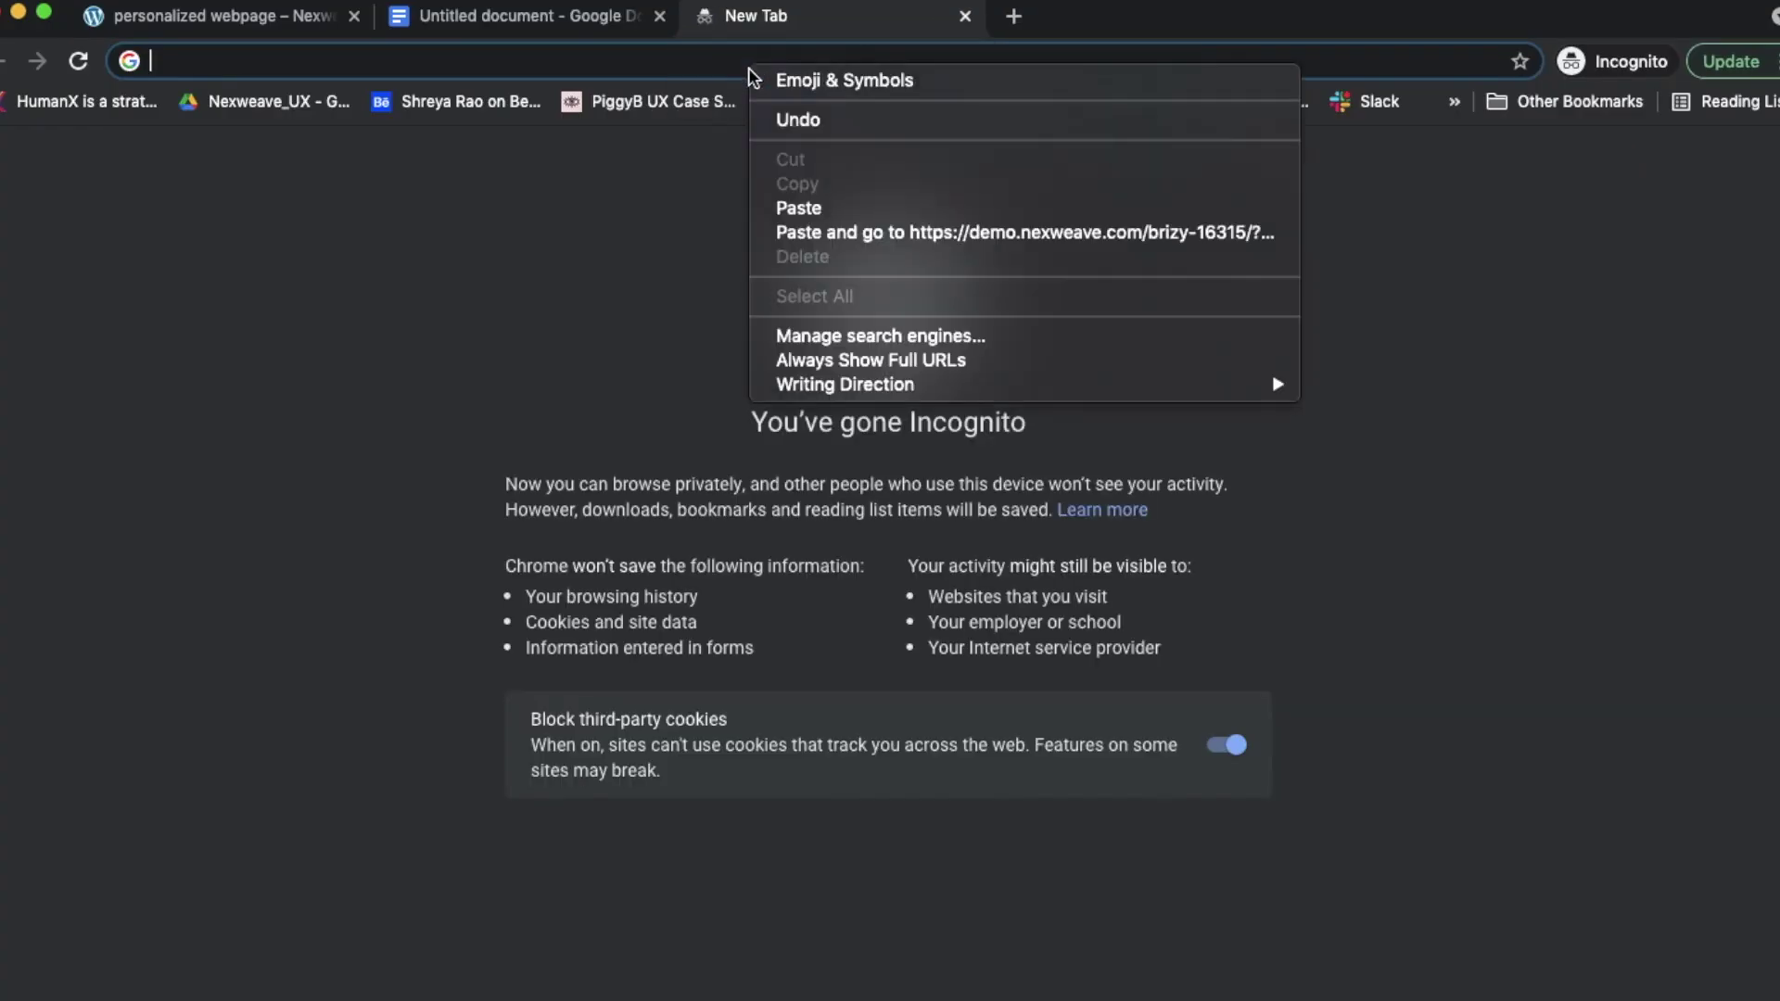
left_click(799, 208)
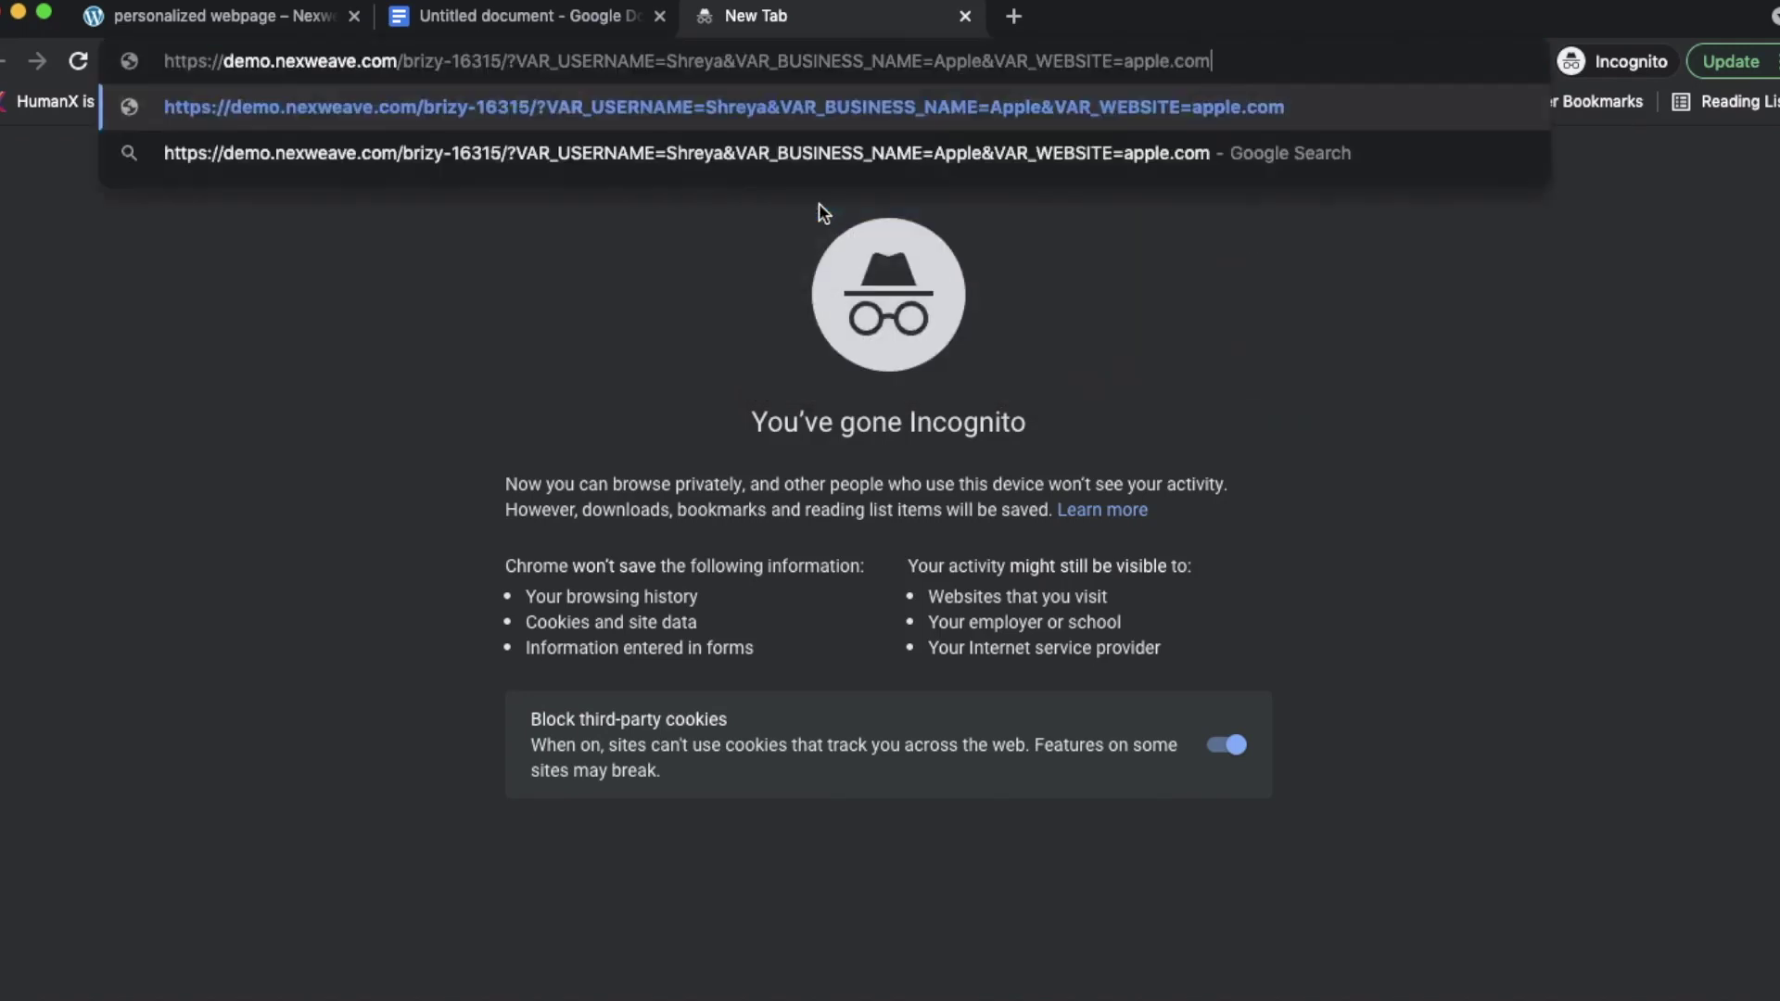
key("Return")
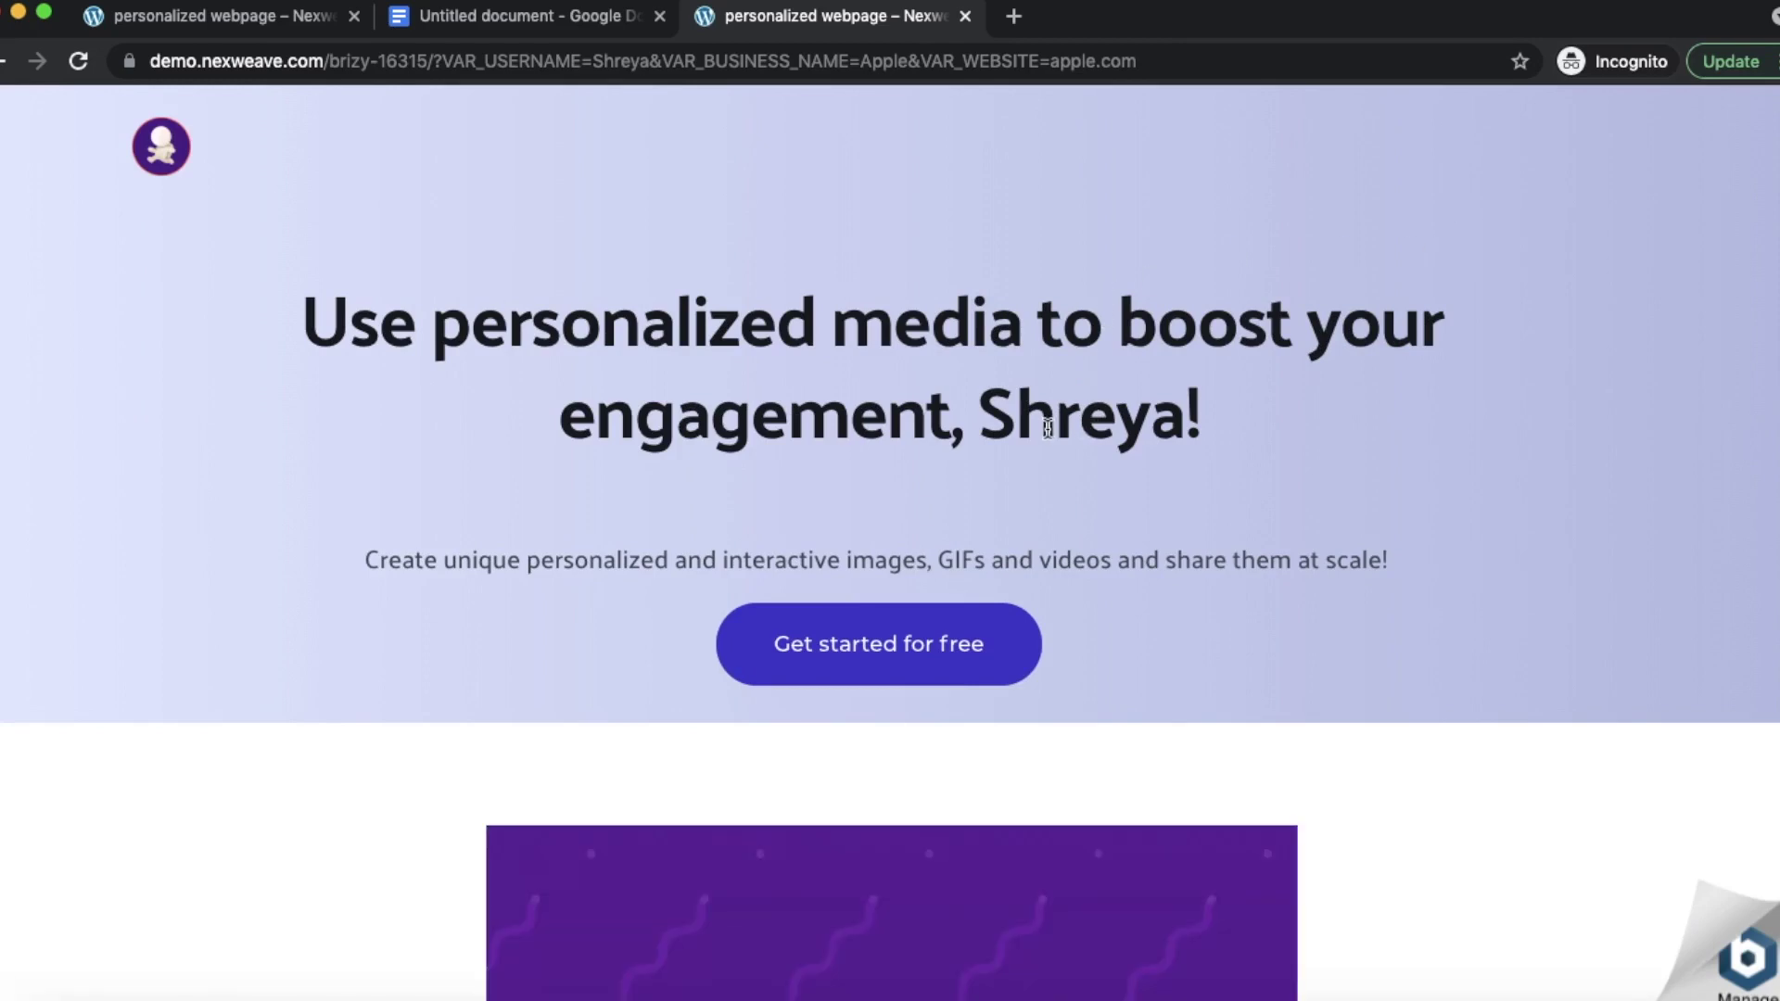
- Check the personalized name in the page headline, and play the embedded video briefly with its sound muted before pausing it
left_click_drag(1174, 422, 1108, 426)
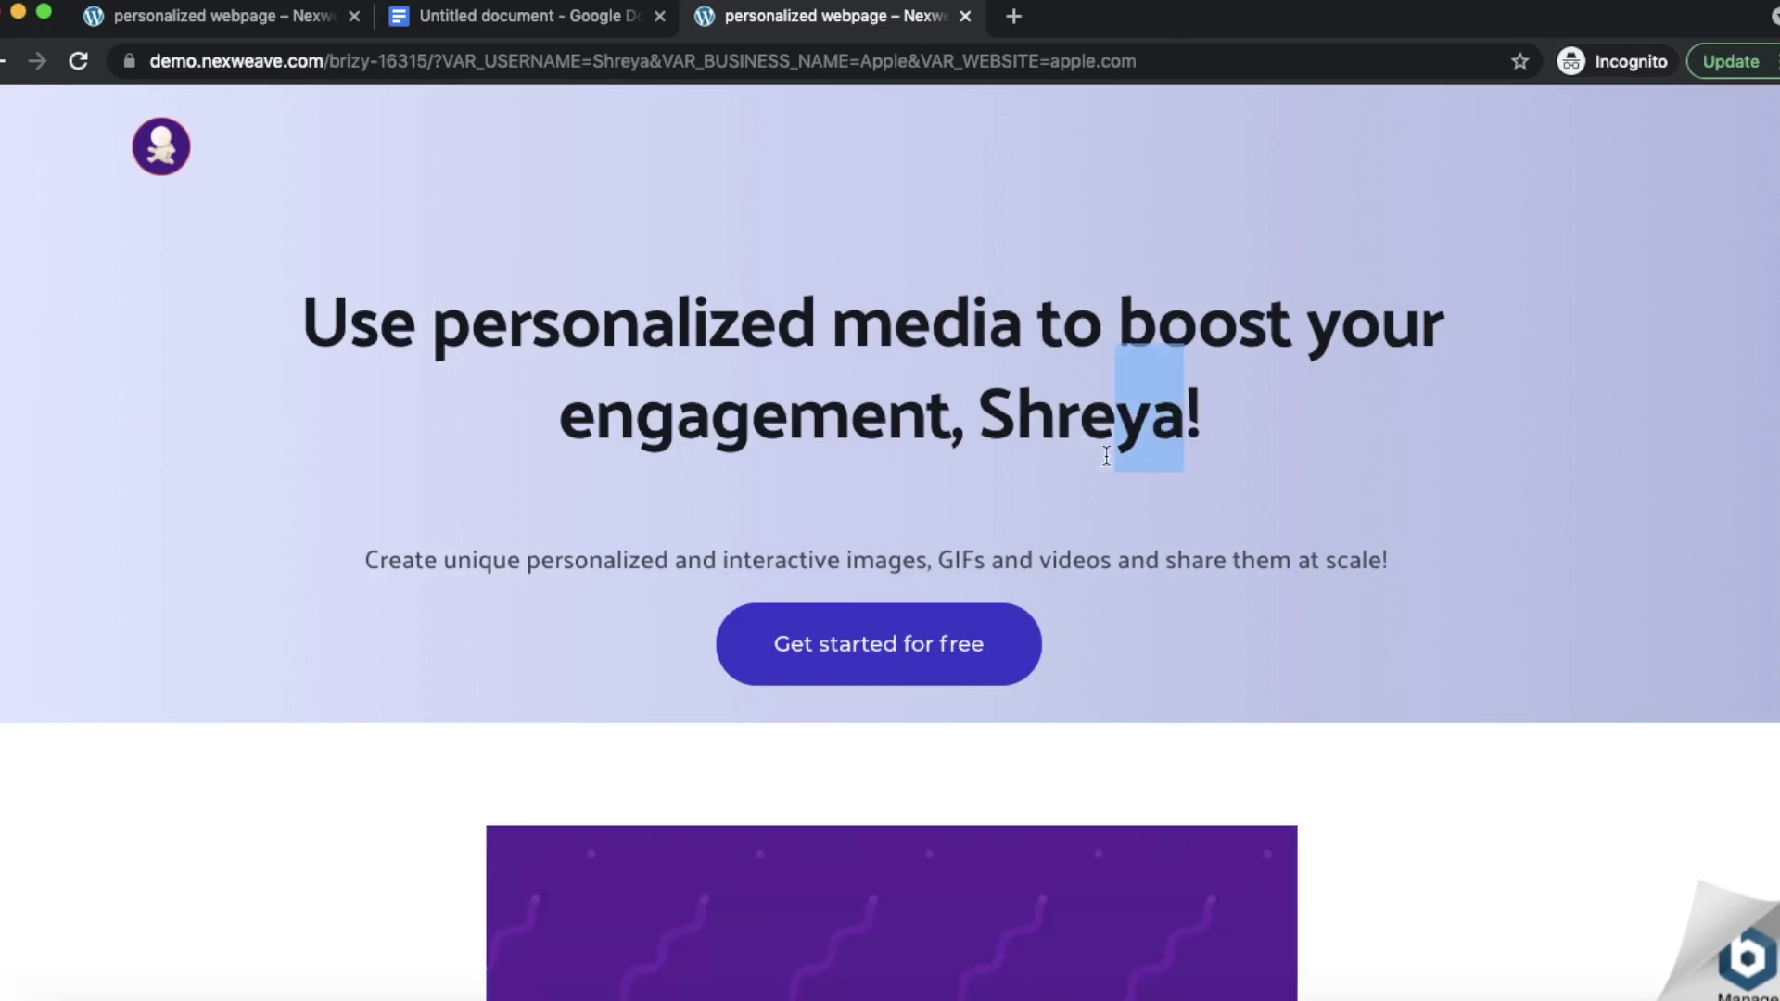
scroll(1266, 510, "down", 1)
scroll(1267, 510, "down", 5)
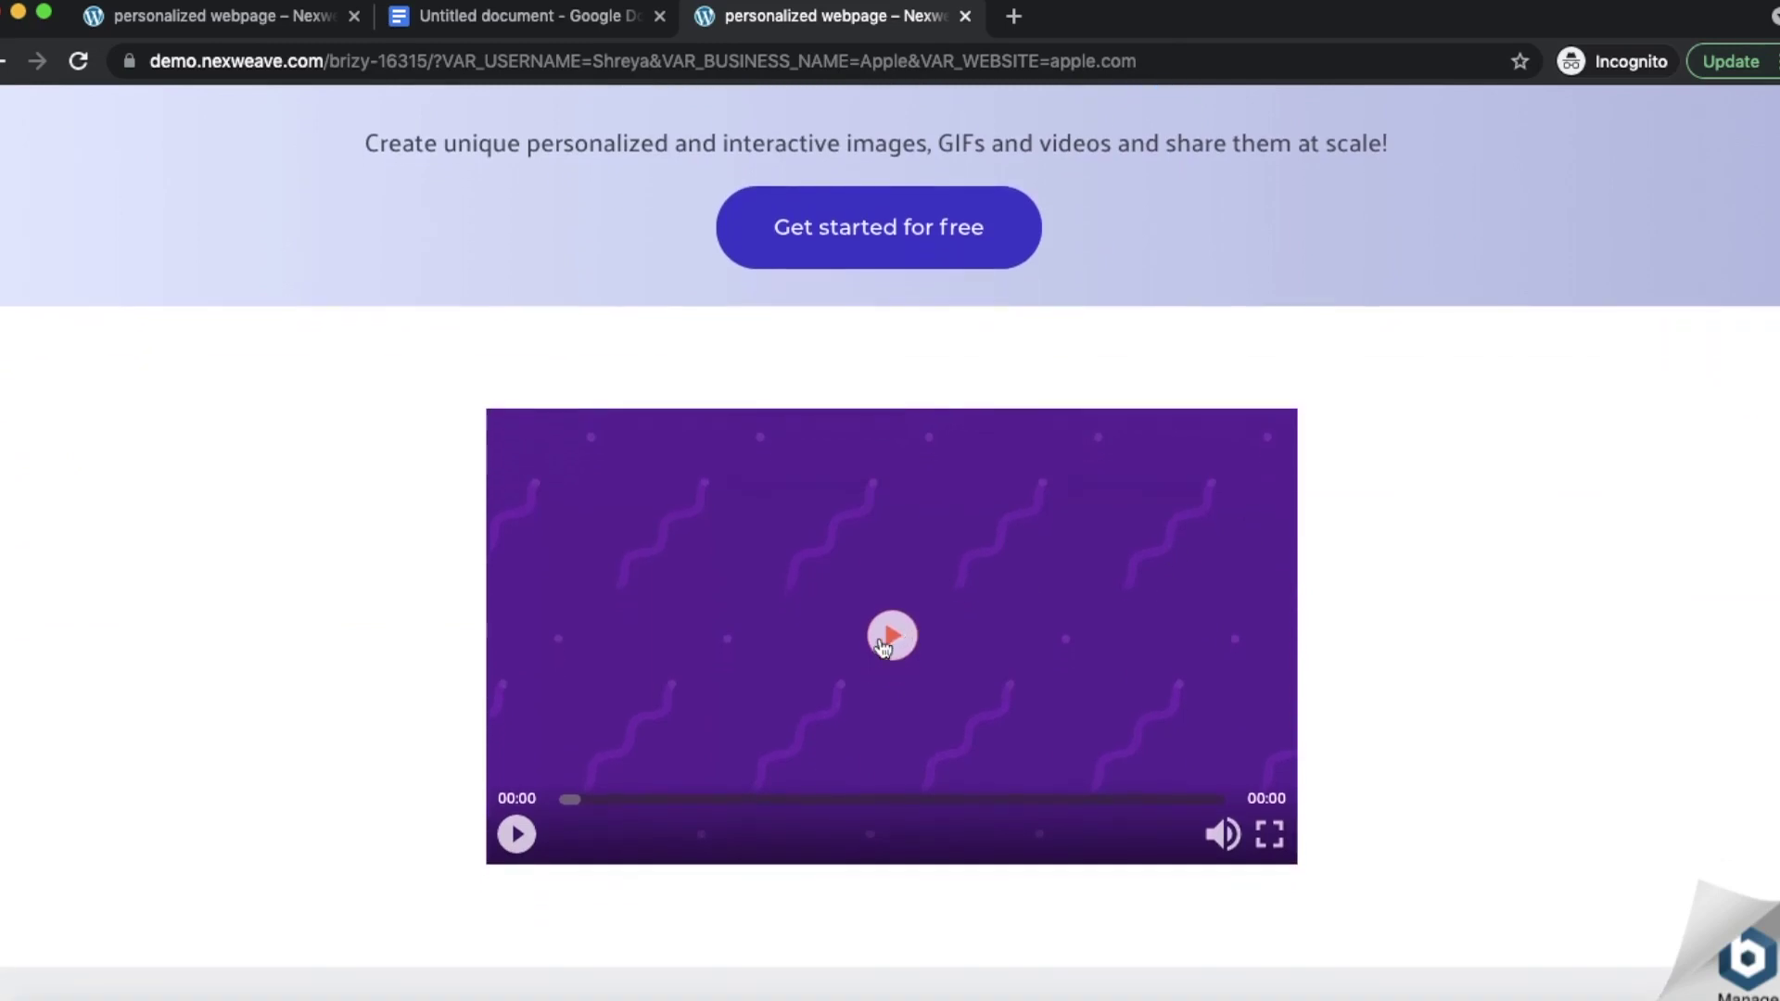
left_click(881, 641)
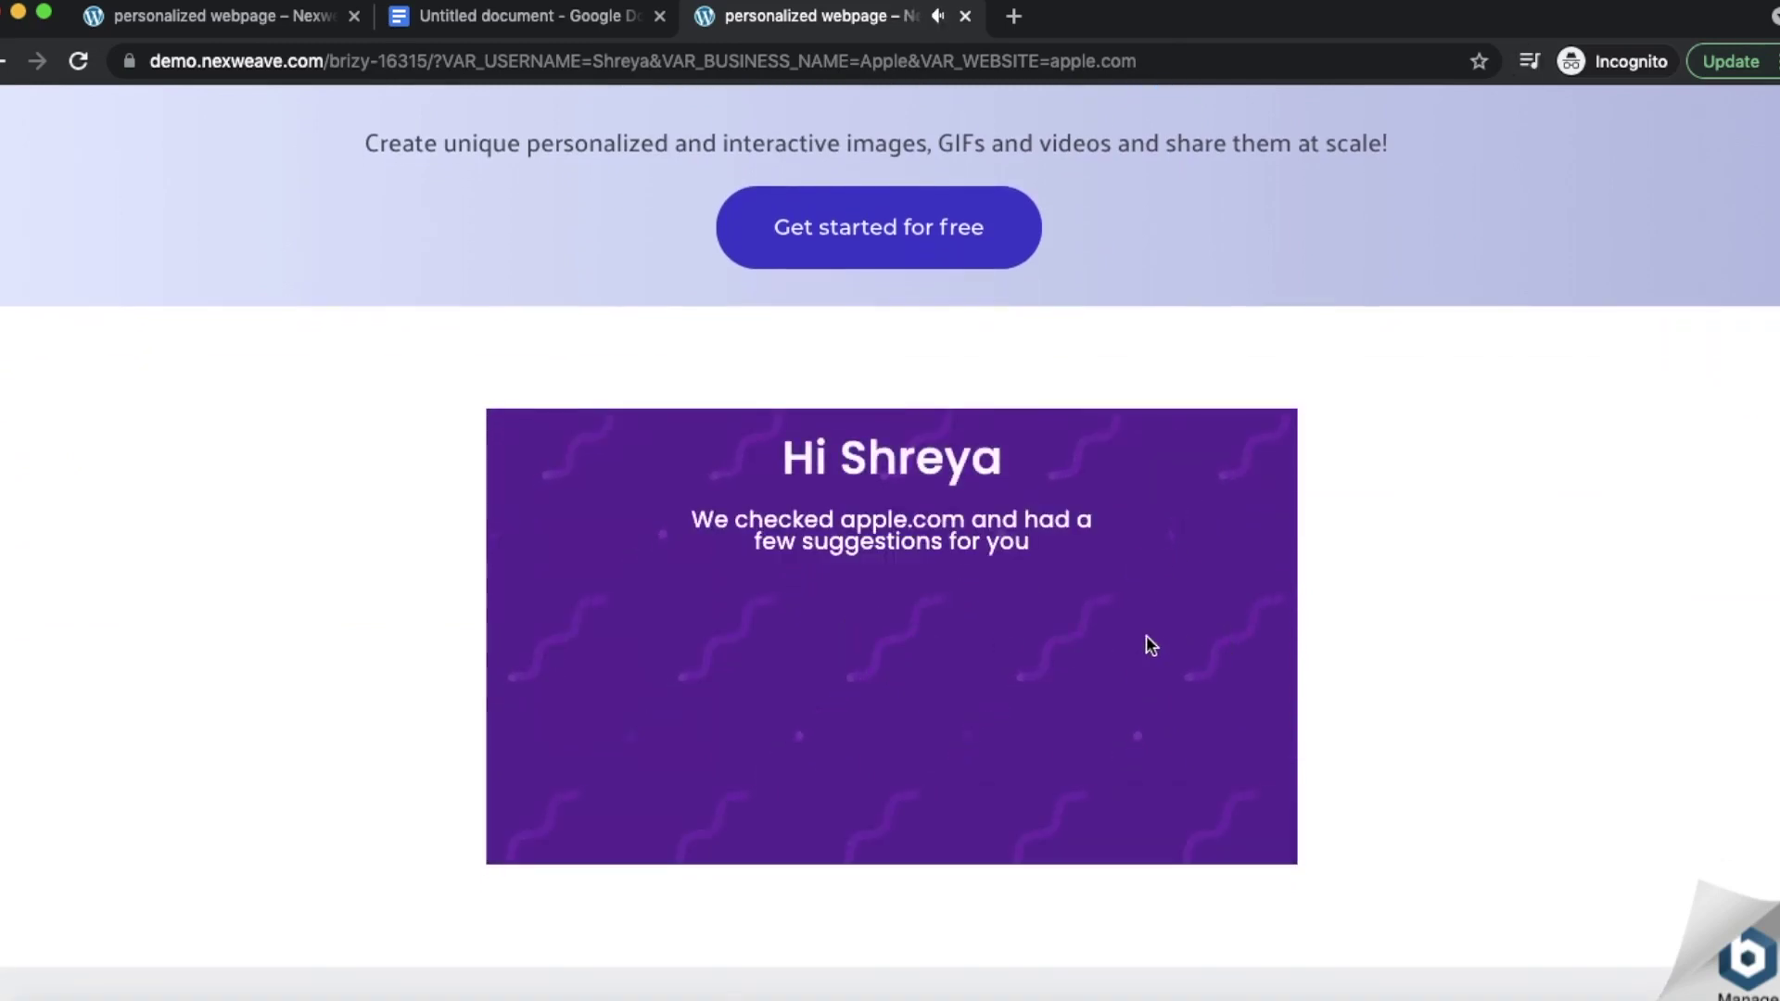
left_click(1222, 835)
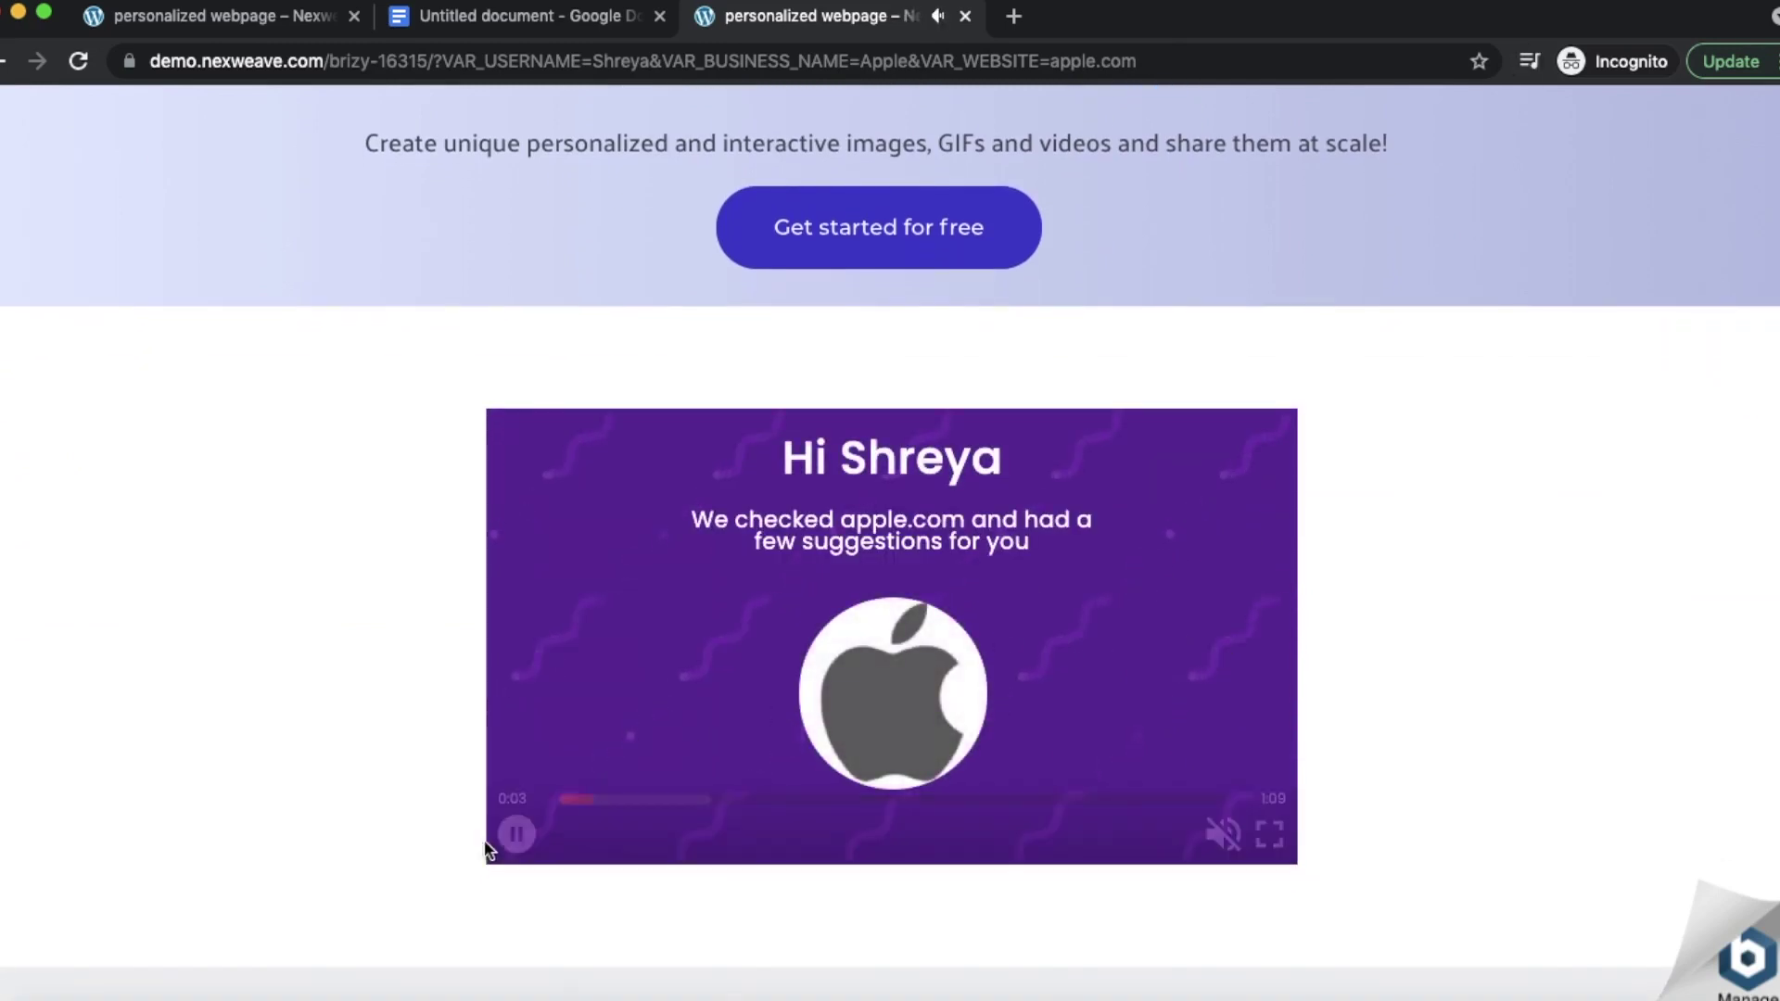
left_click(516, 834)
- Examine the personalized text and images in the page sections below the video, down to the email sign-up section
scroll(1148, 675, "down", 8)
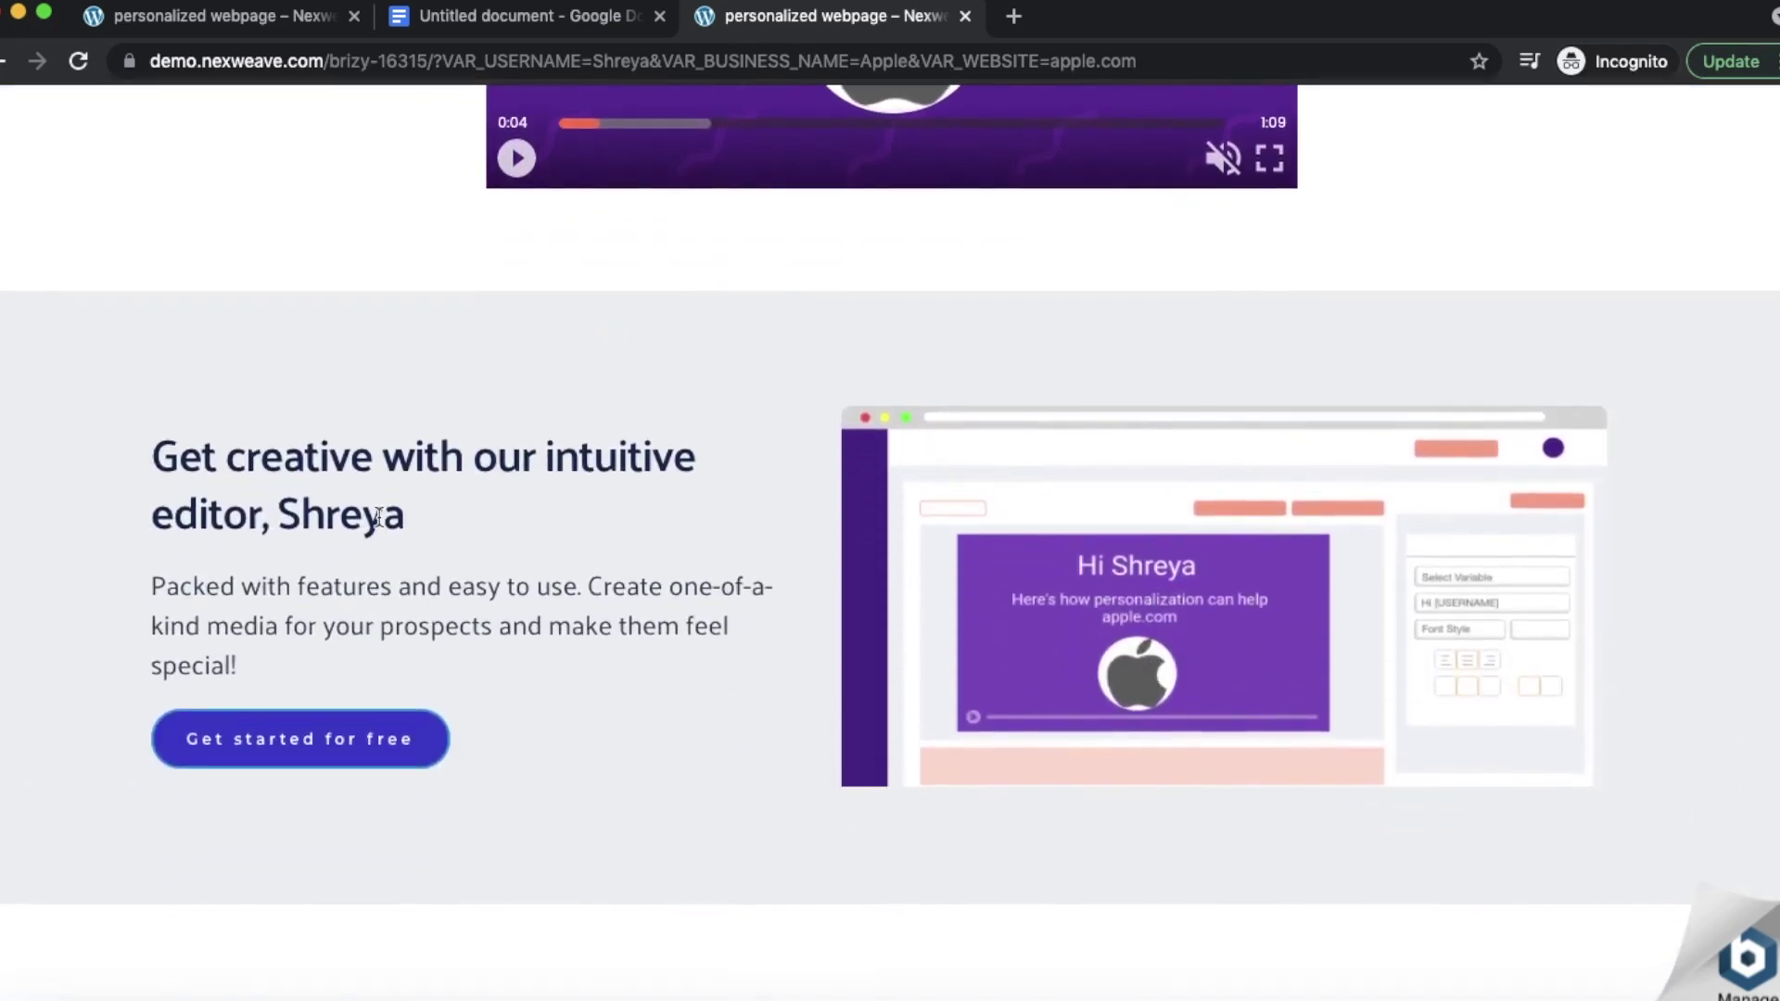
scroll(1177, 605, "down", 2)
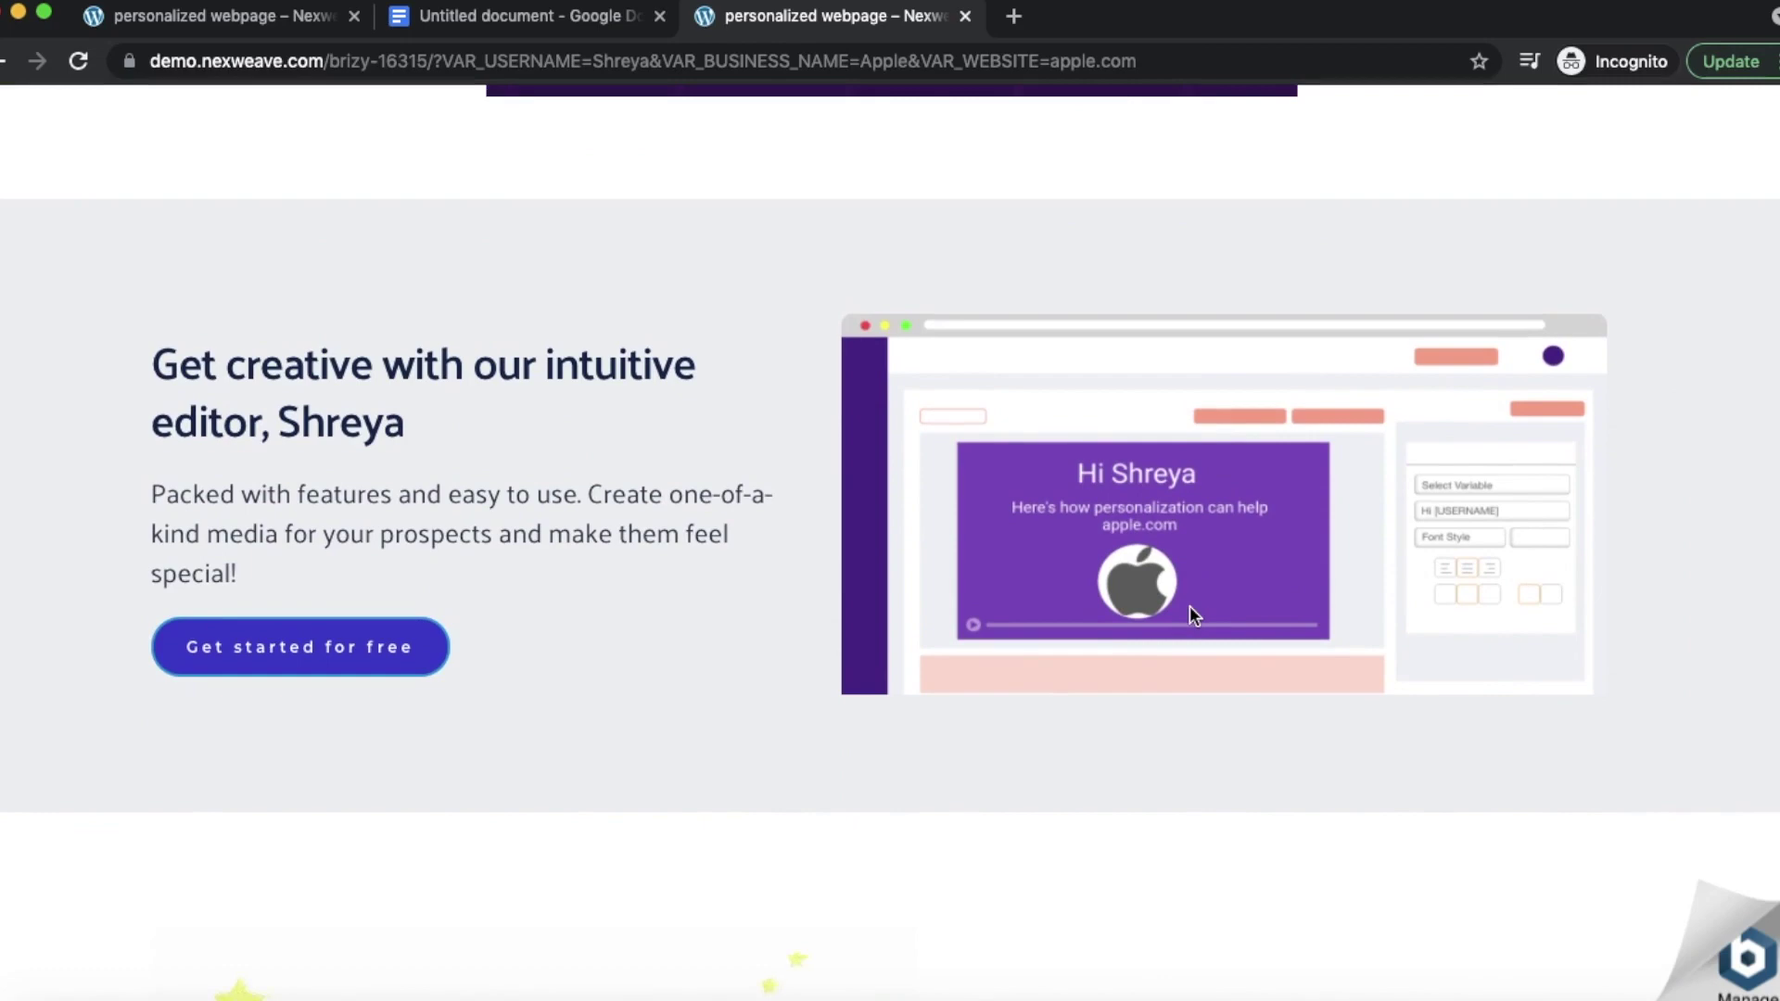
scroll(1125, 684, "down", 2)
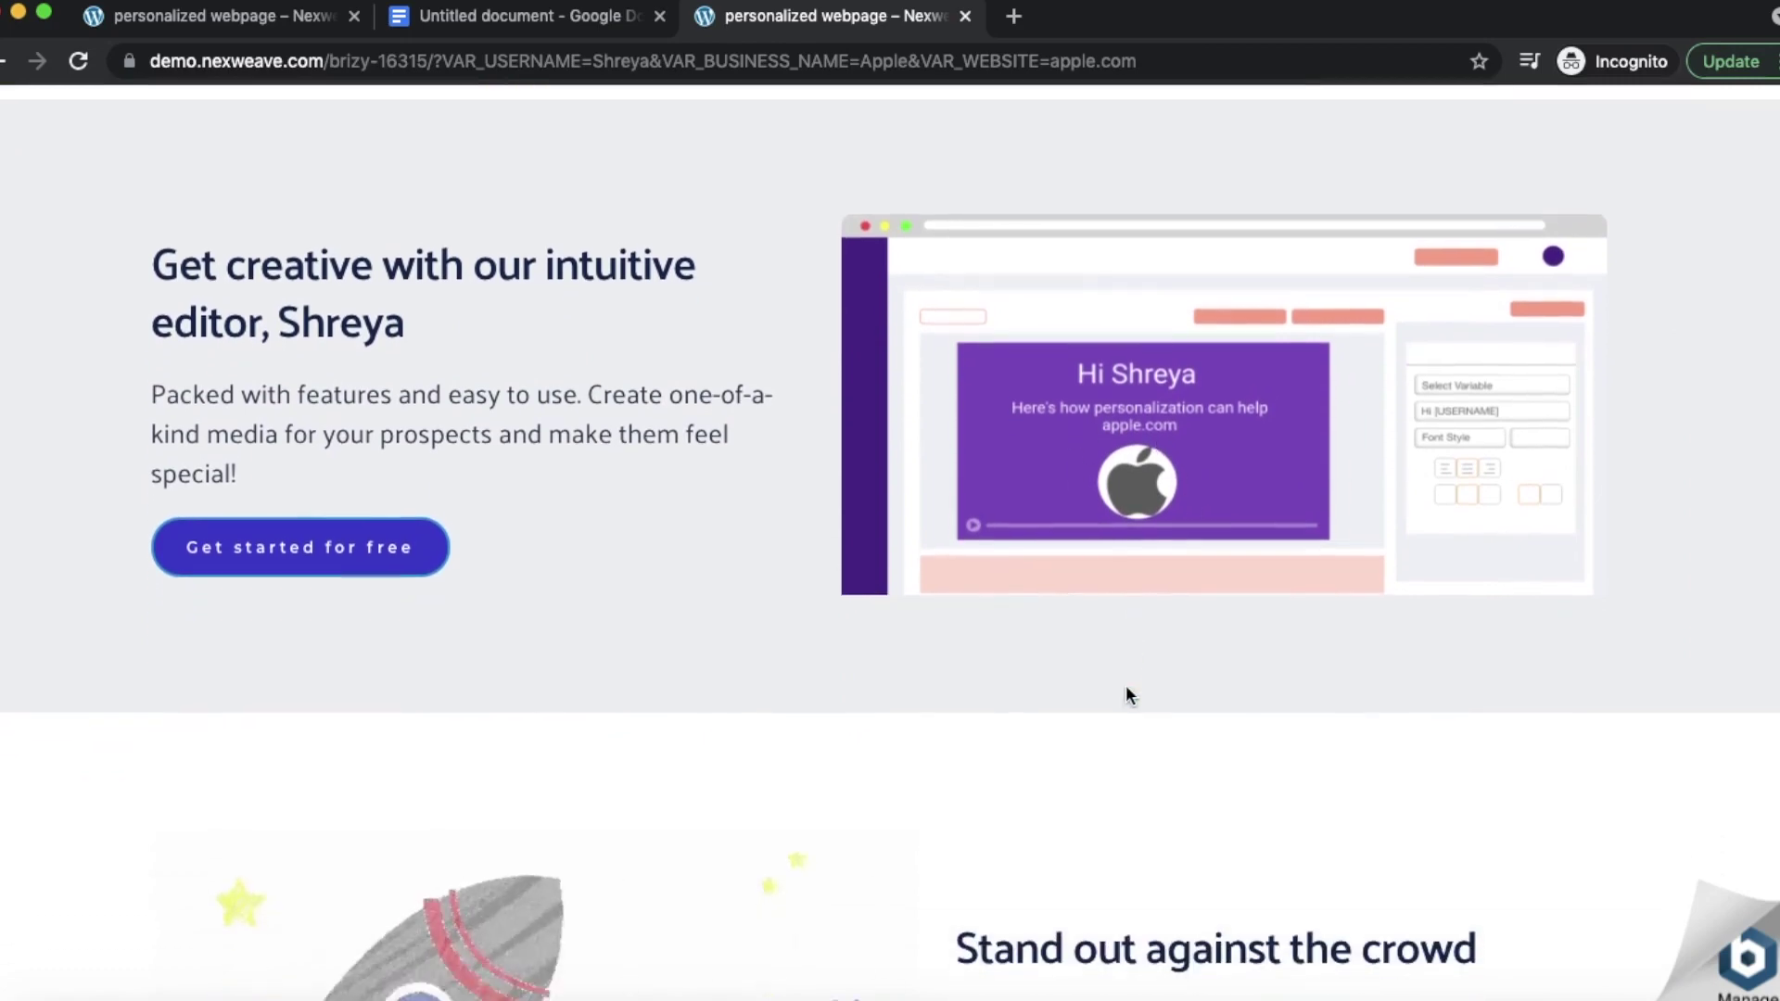
scroll(973, 523, "down", 4)
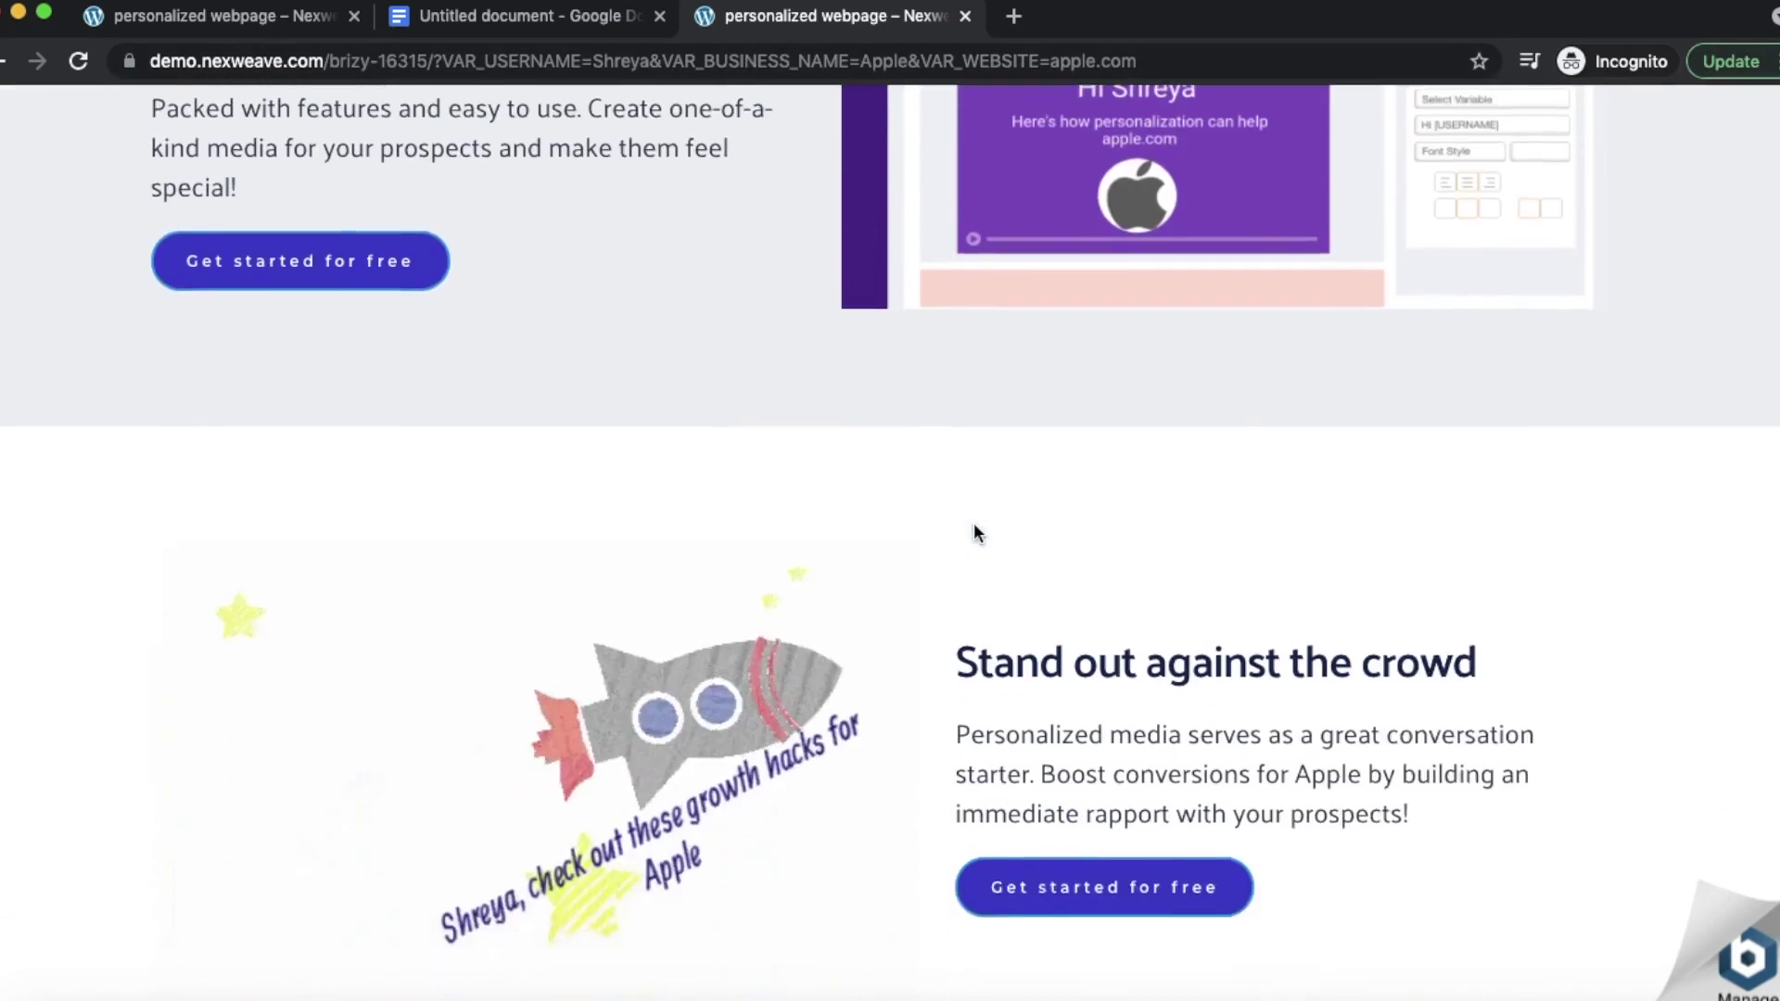
scroll(974, 525, "down", 8)
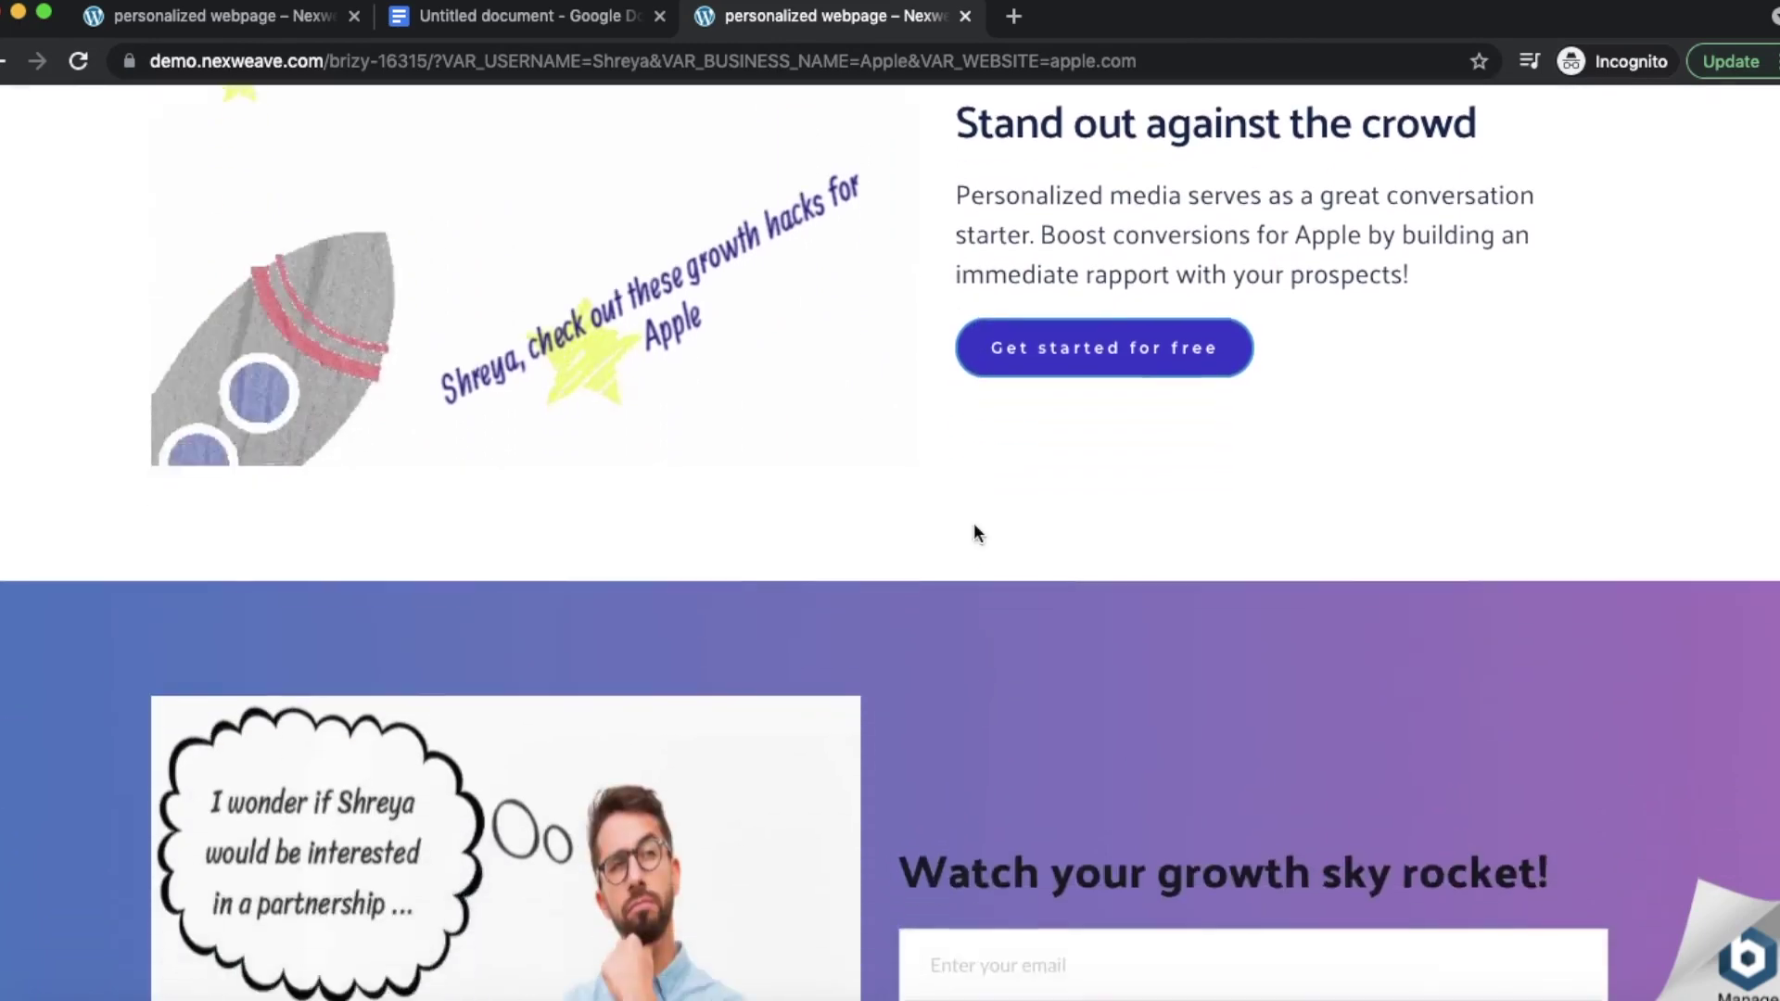